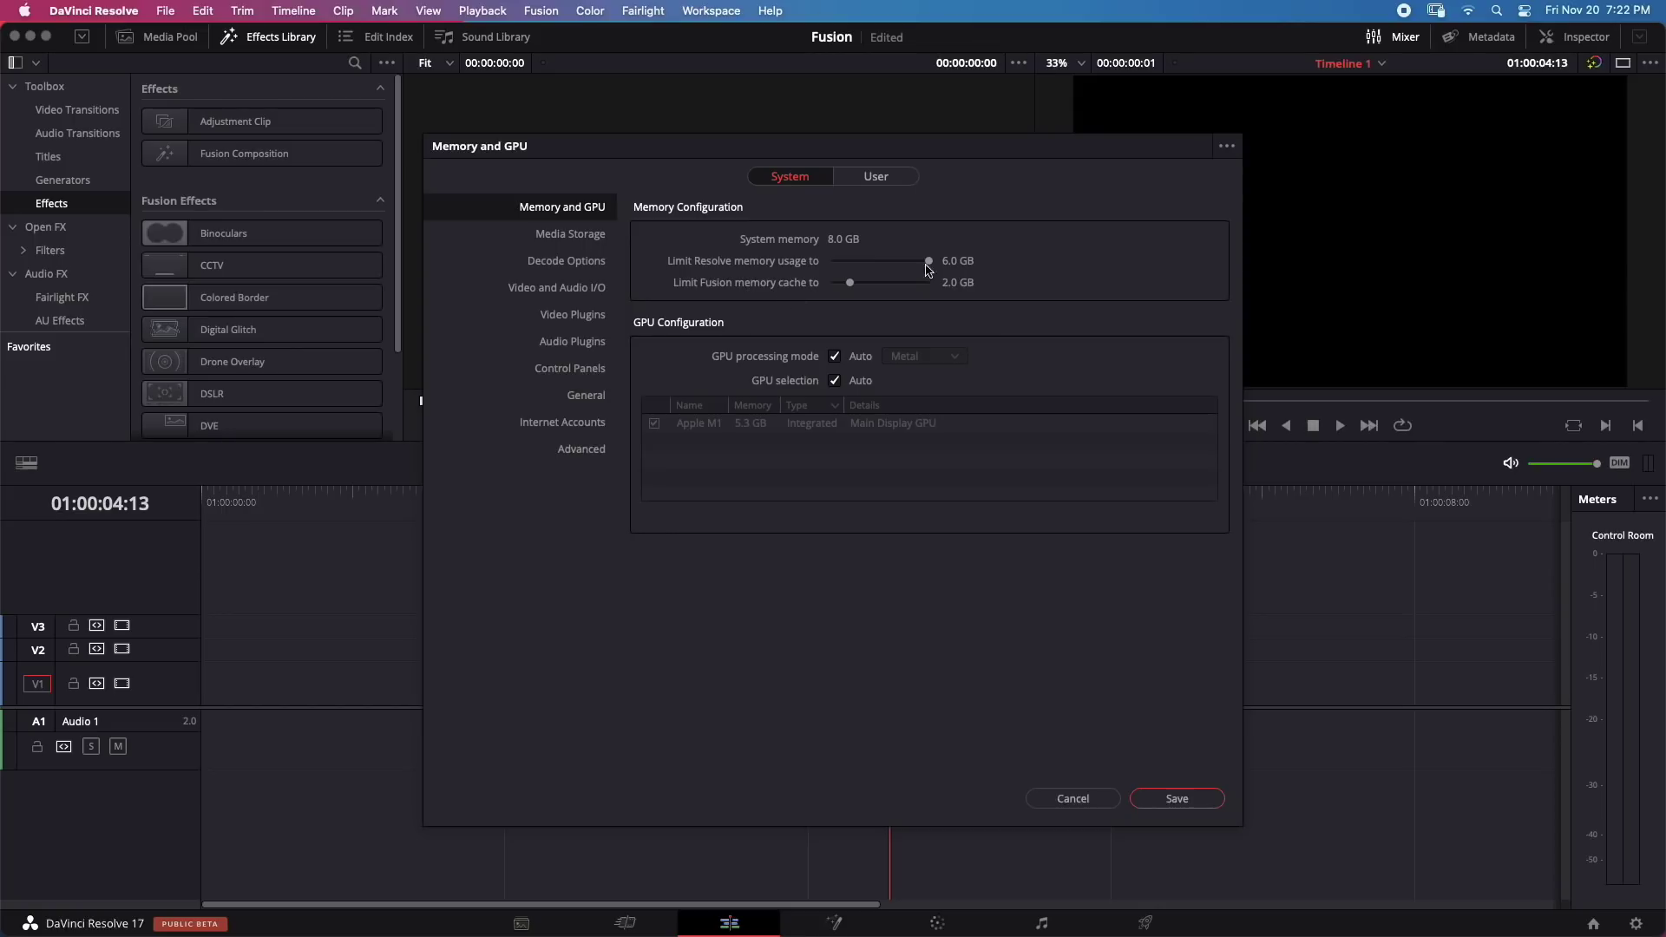
# Step: Close the memory preferences and examine the Optimized Media and Render Cache options in the project's master settings
pyautogui.click(1131, 806)
pyautogui.click(1635, 923)
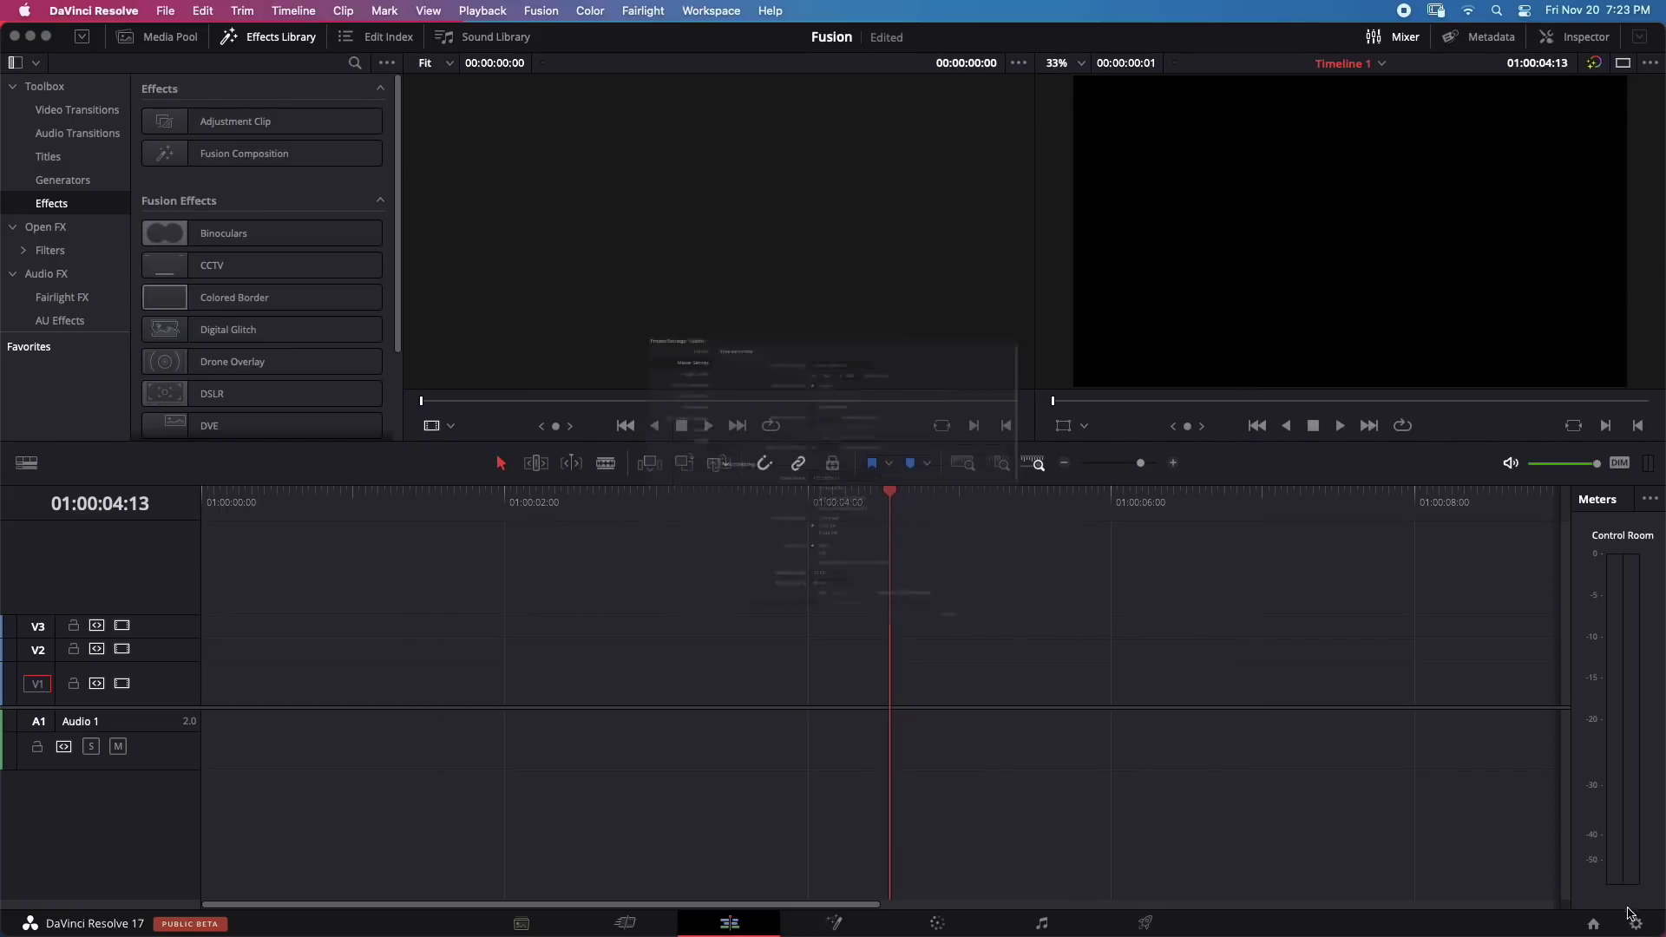
pyautogui.scroll(-5, 868, 521)
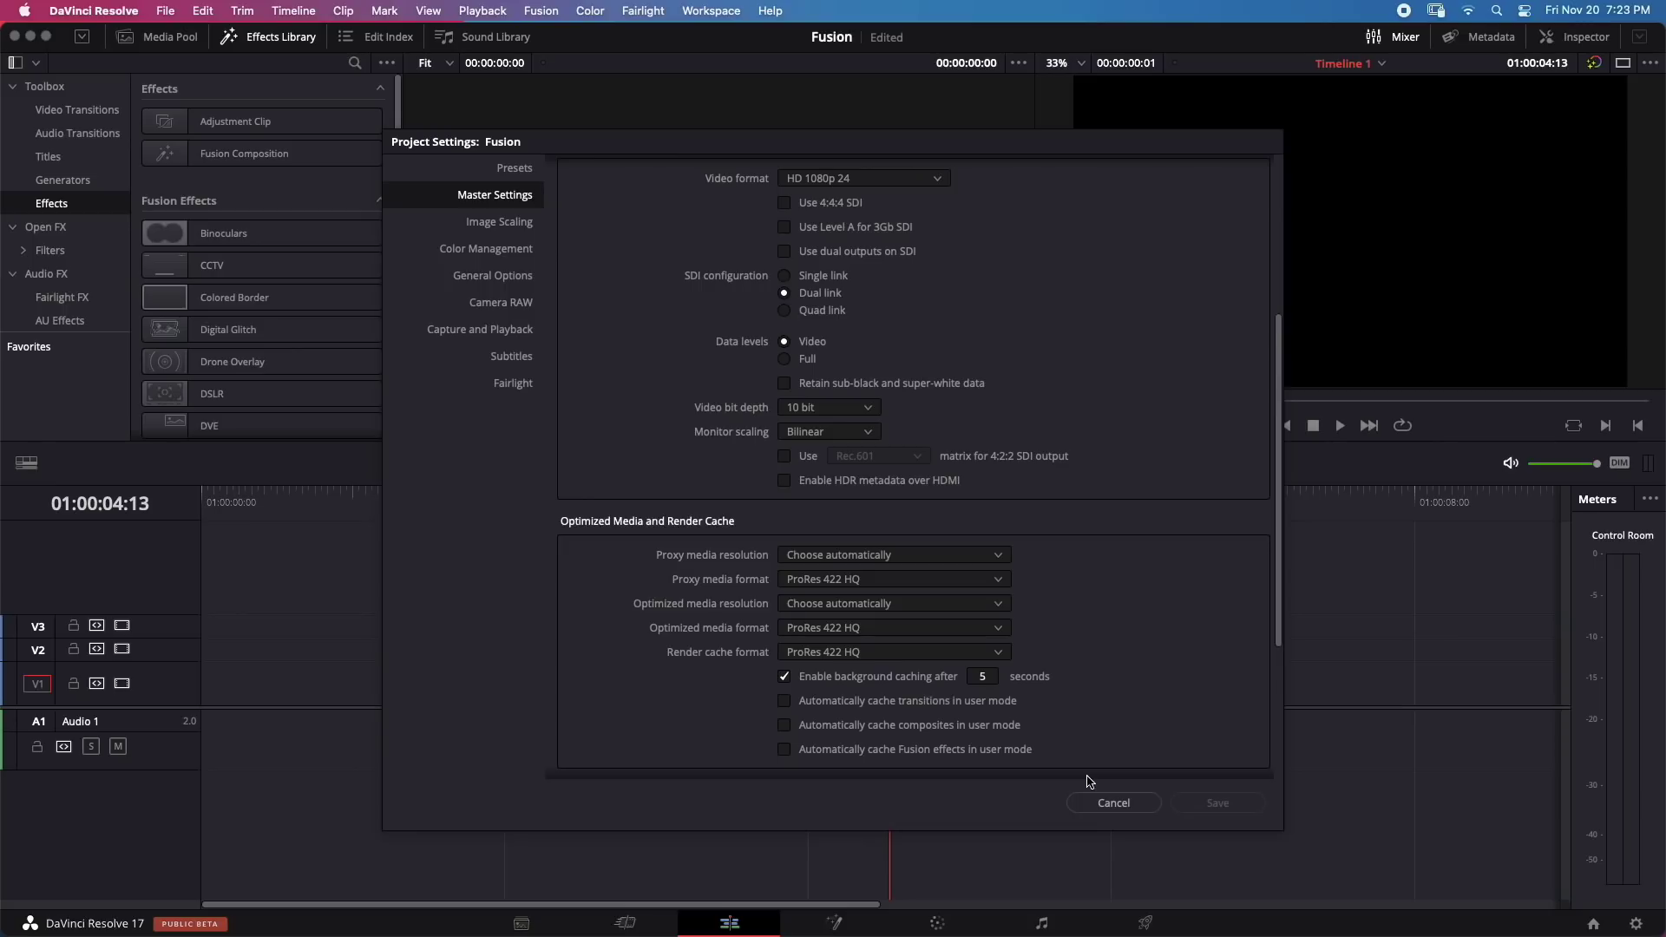
pyautogui.click(1095, 800)
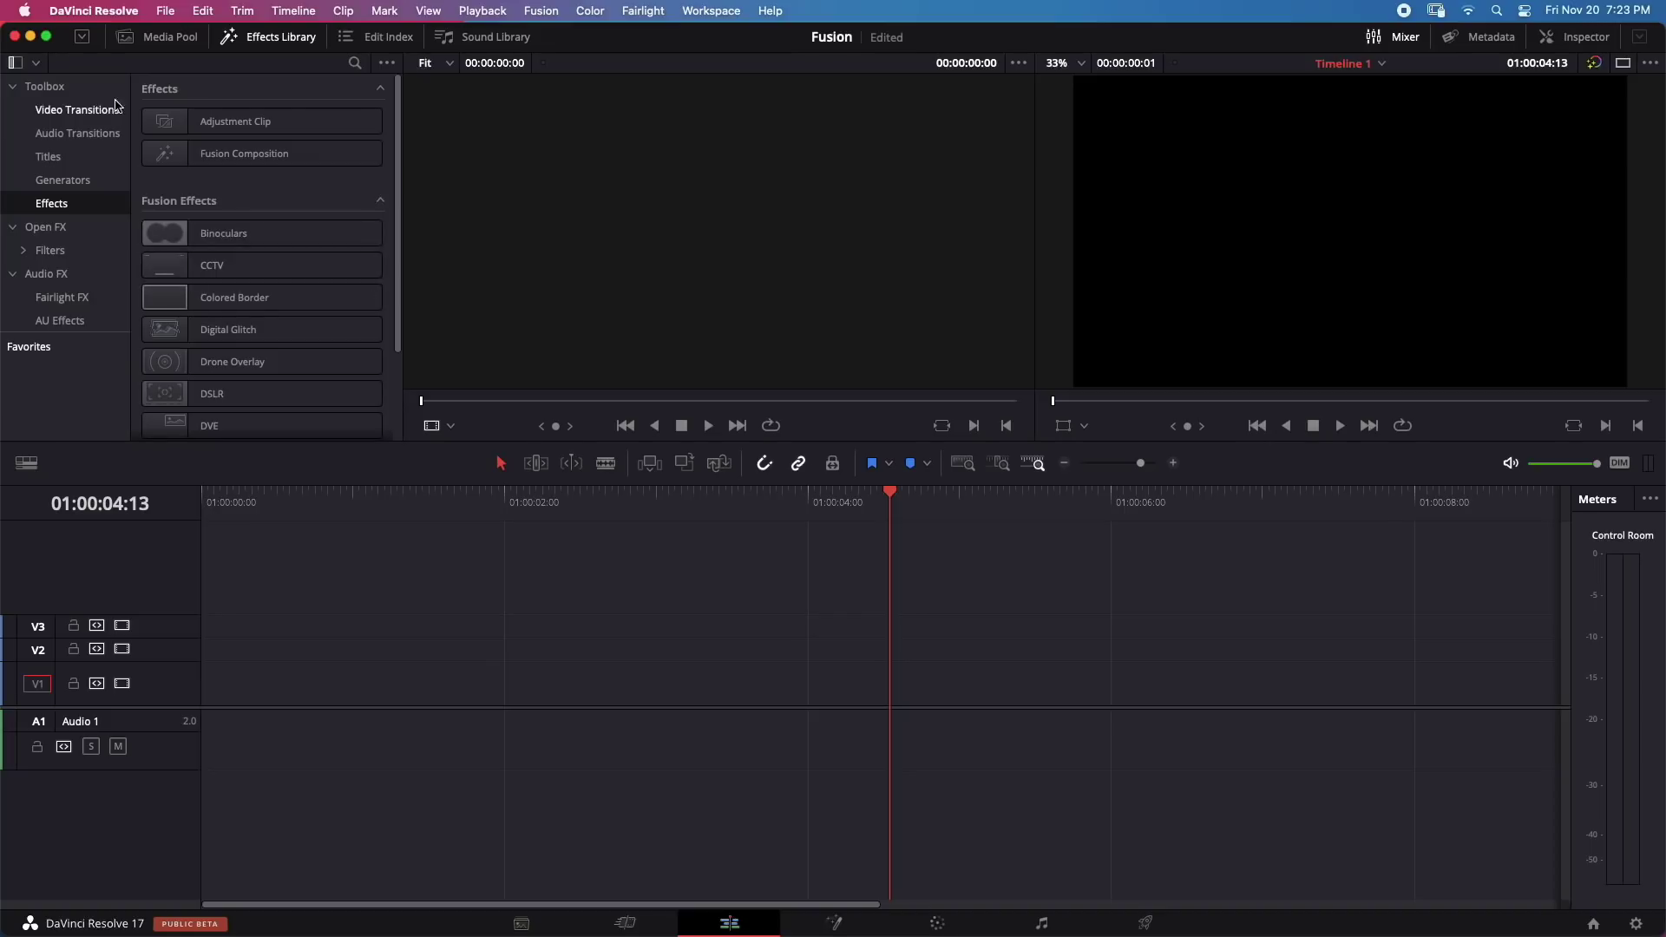
# Step: Place a Fusion Composition at the start of video track V1 and open it on the Fusion page
pyautogui.moveTo(252, 158); pyautogui.dragTo(212, 681)
pyautogui.moveTo(396, 533); pyautogui.dragTo(378, 533)
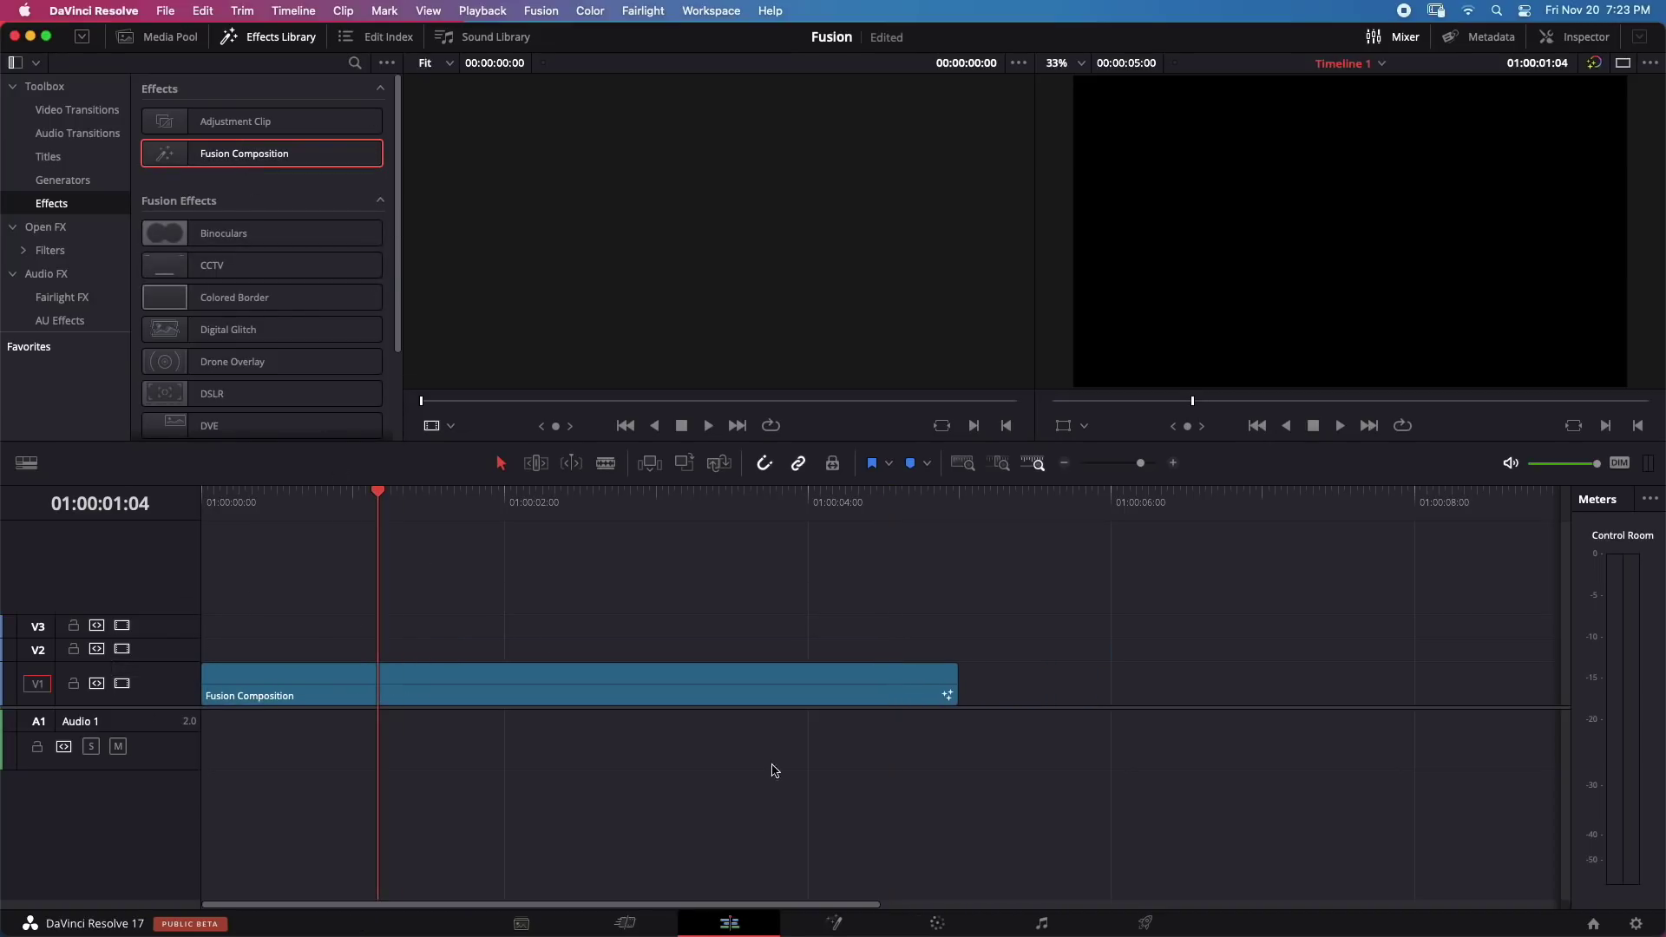
pyautogui.click(861, 925)
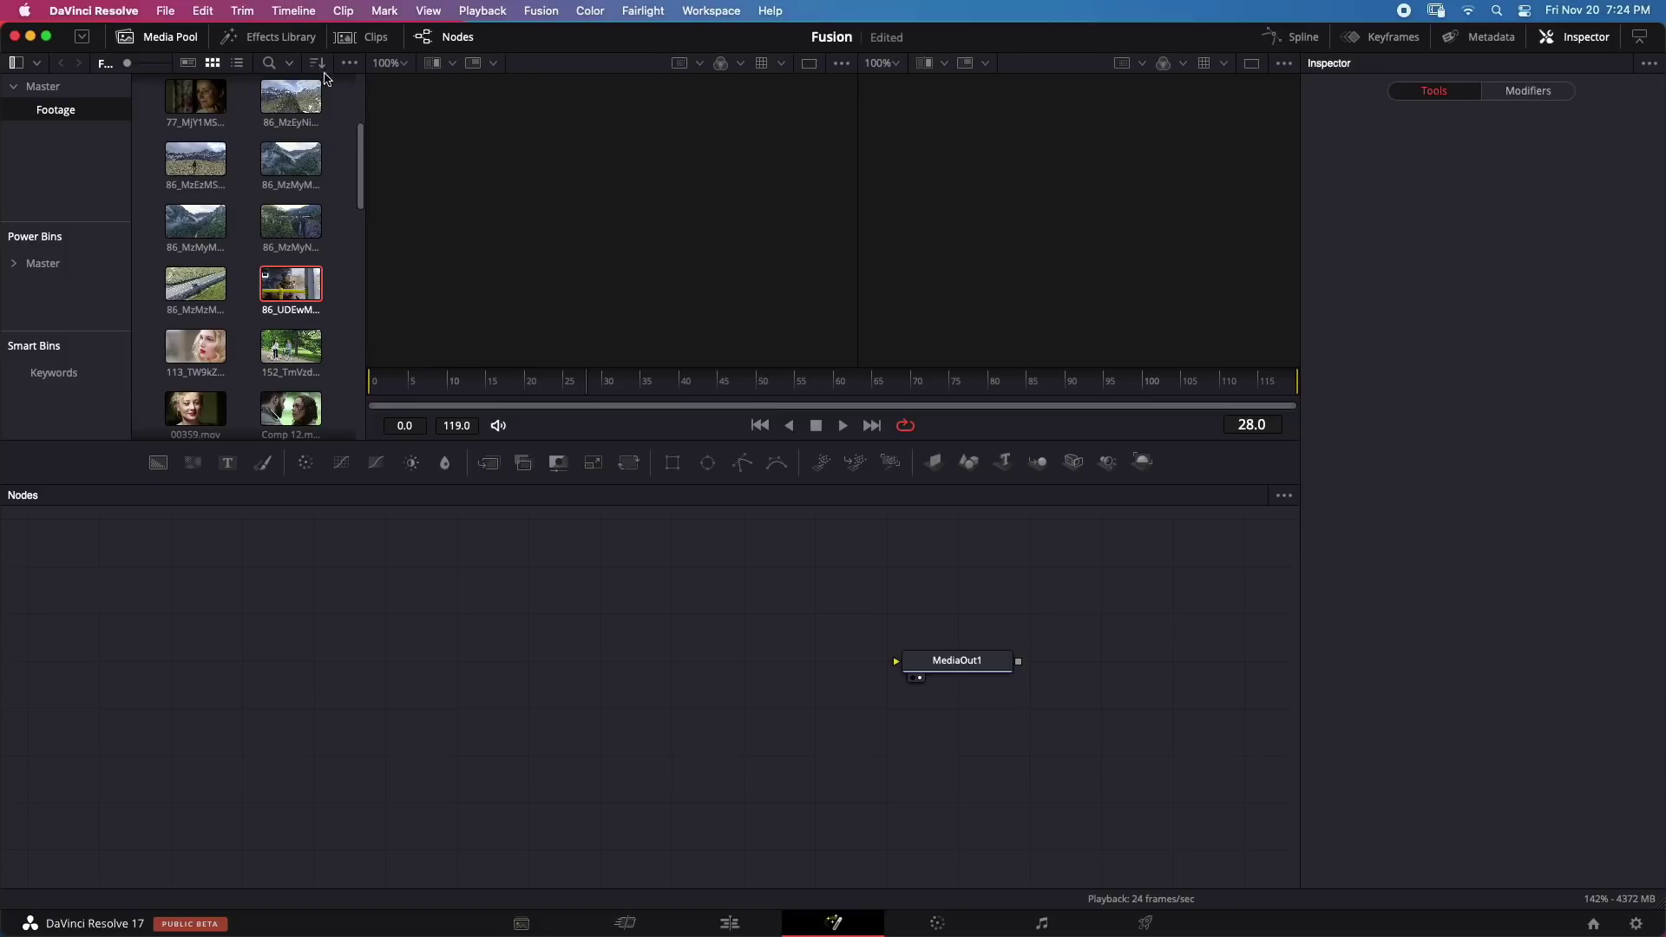
# Step: Add a Background node feeding MediaOut1 and merge the Call Out title template over it
pyautogui.click(265, 46)
pyautogui.click(13, 138)
pyautogui.click(49, 193)
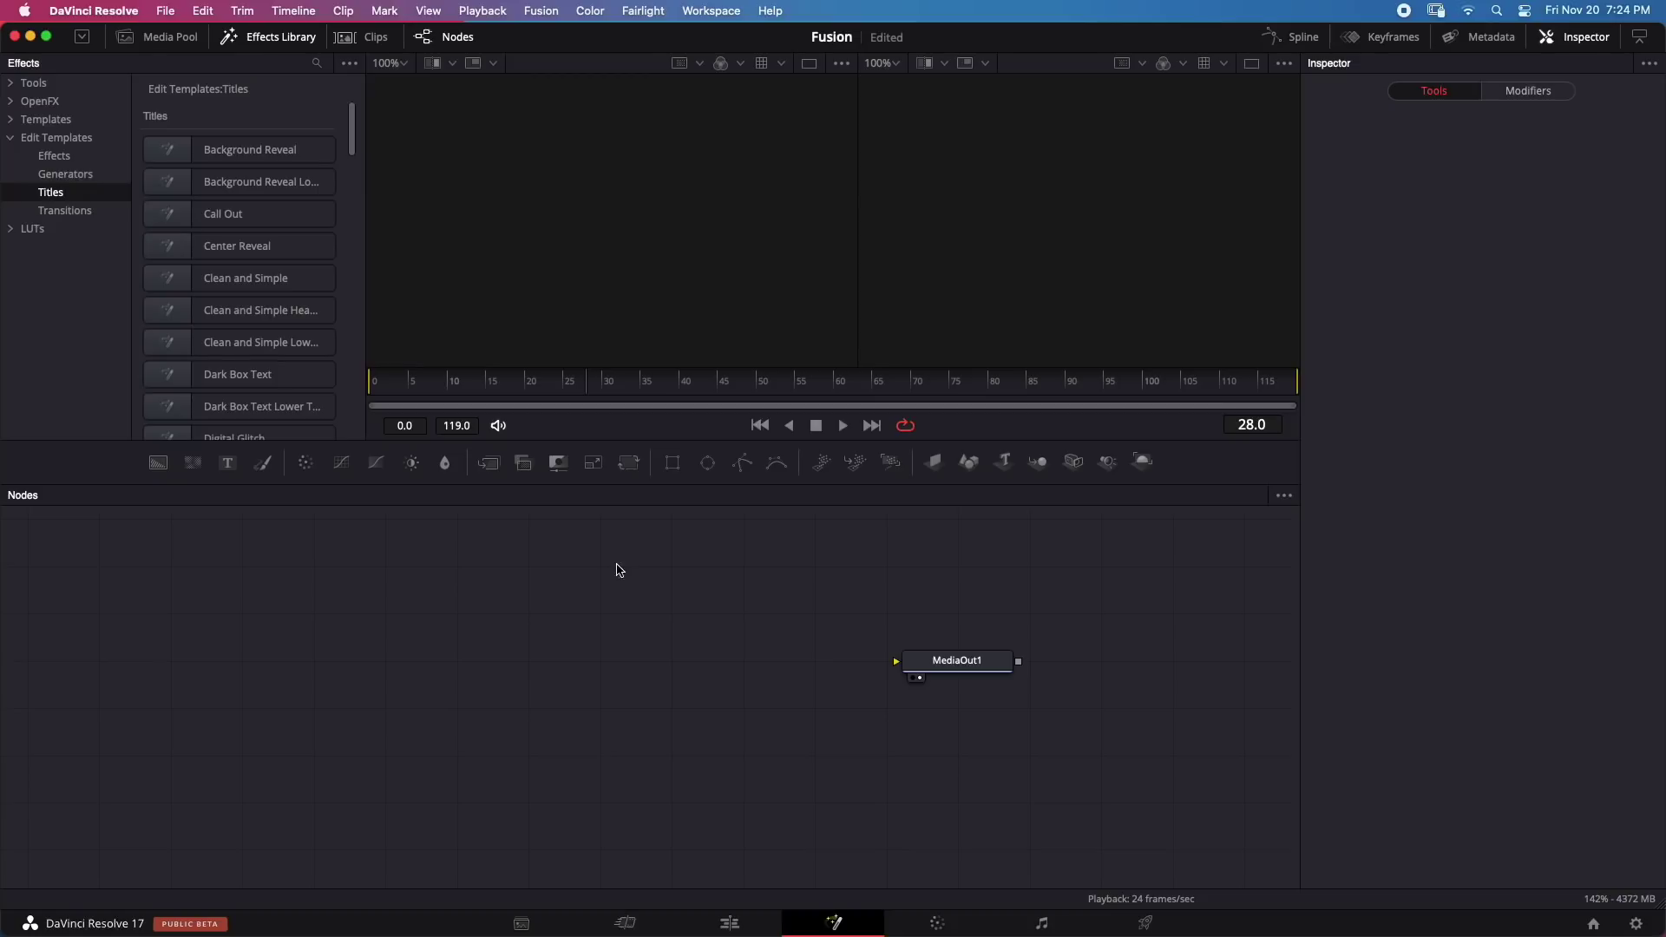
pyautogui.moveTo(193, 462); pyautogui.dragTo(898, 662)
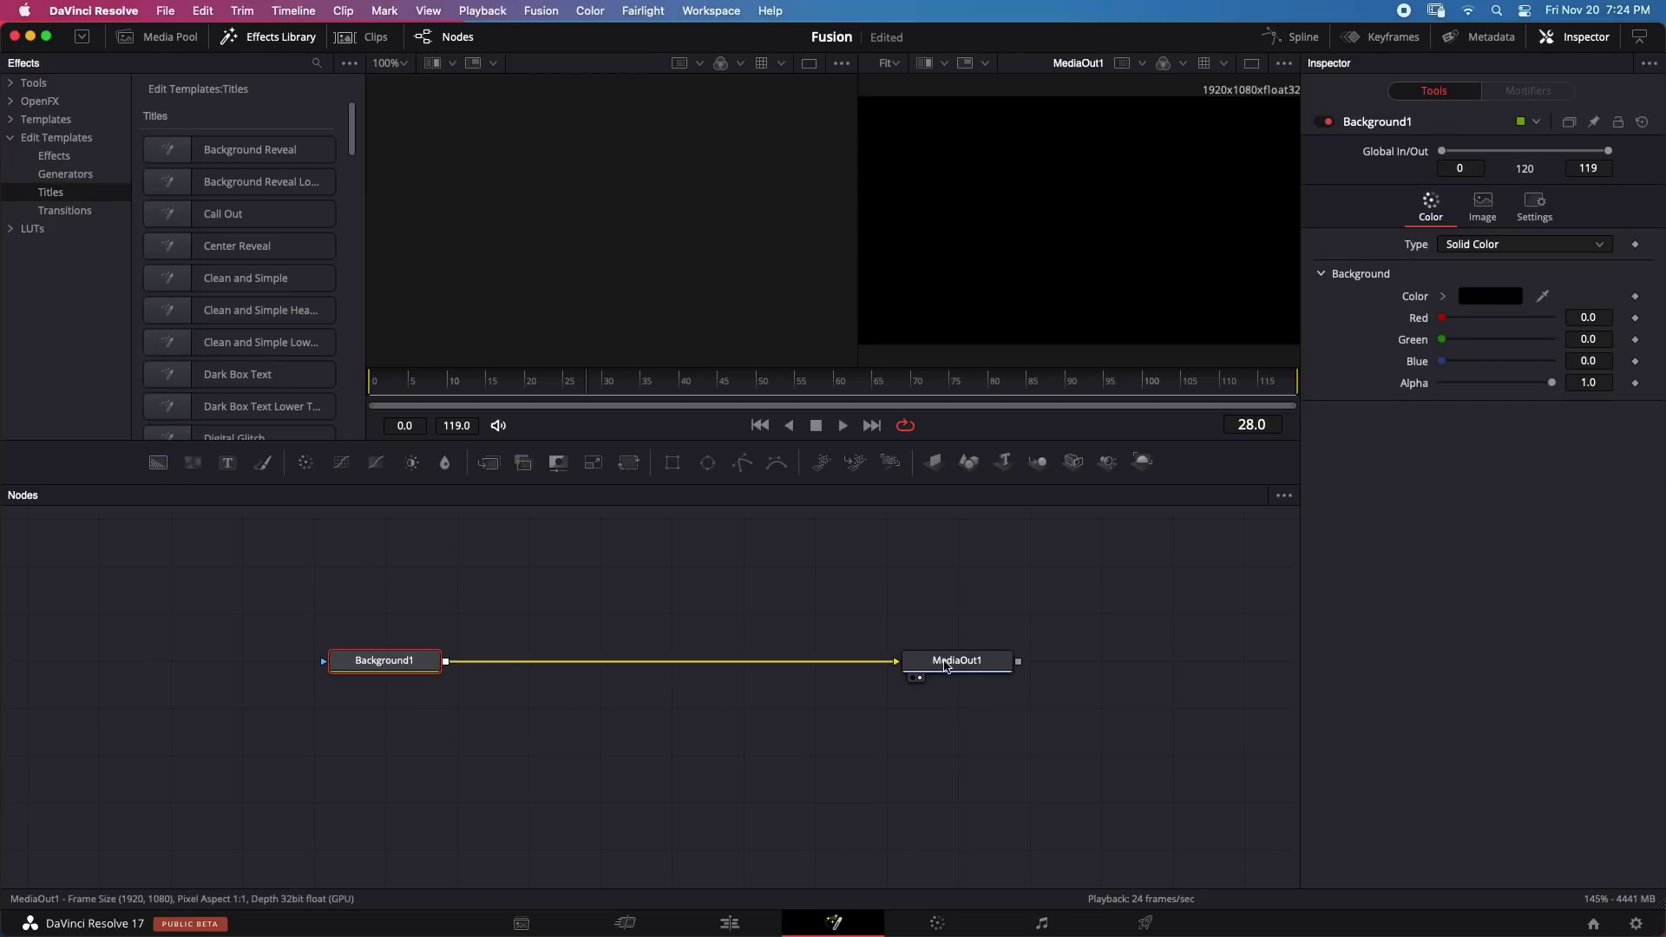
pyautogui.moveTo(260, 230); pyautogui.dragTo(486, 661)
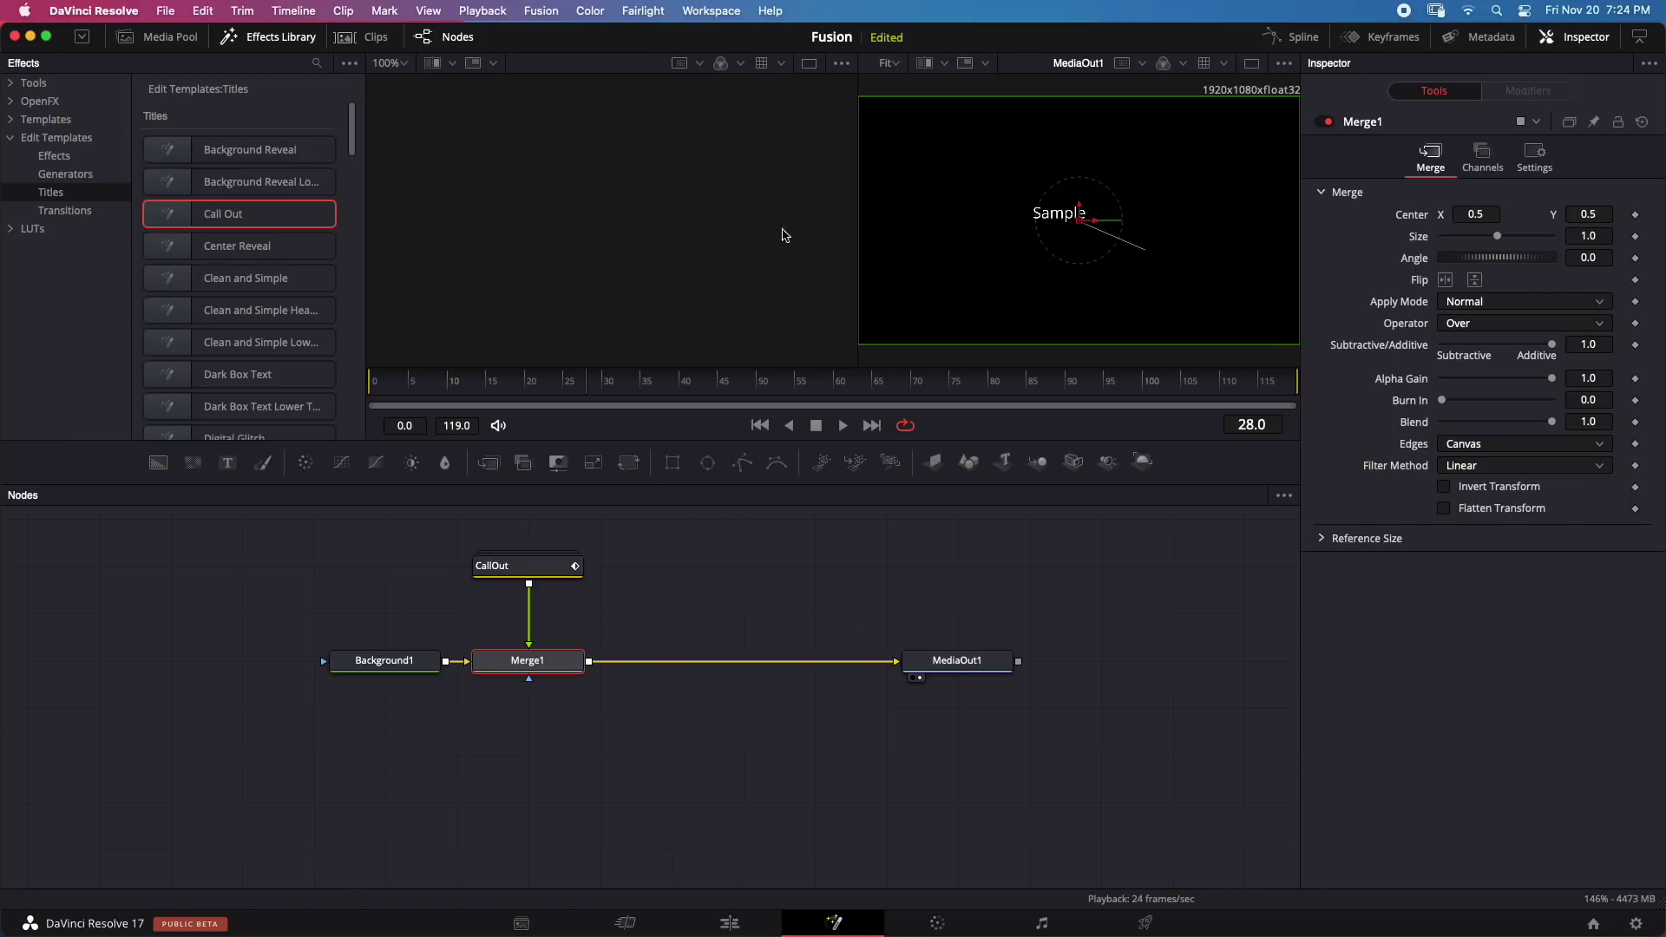
# Step: Show MediaOut1 in the empty viewer with its on-screen controls hidden, and play the Call Out animation
pyautogui.moveTo(953, 668); pyautogui.dragTo(606, 254)
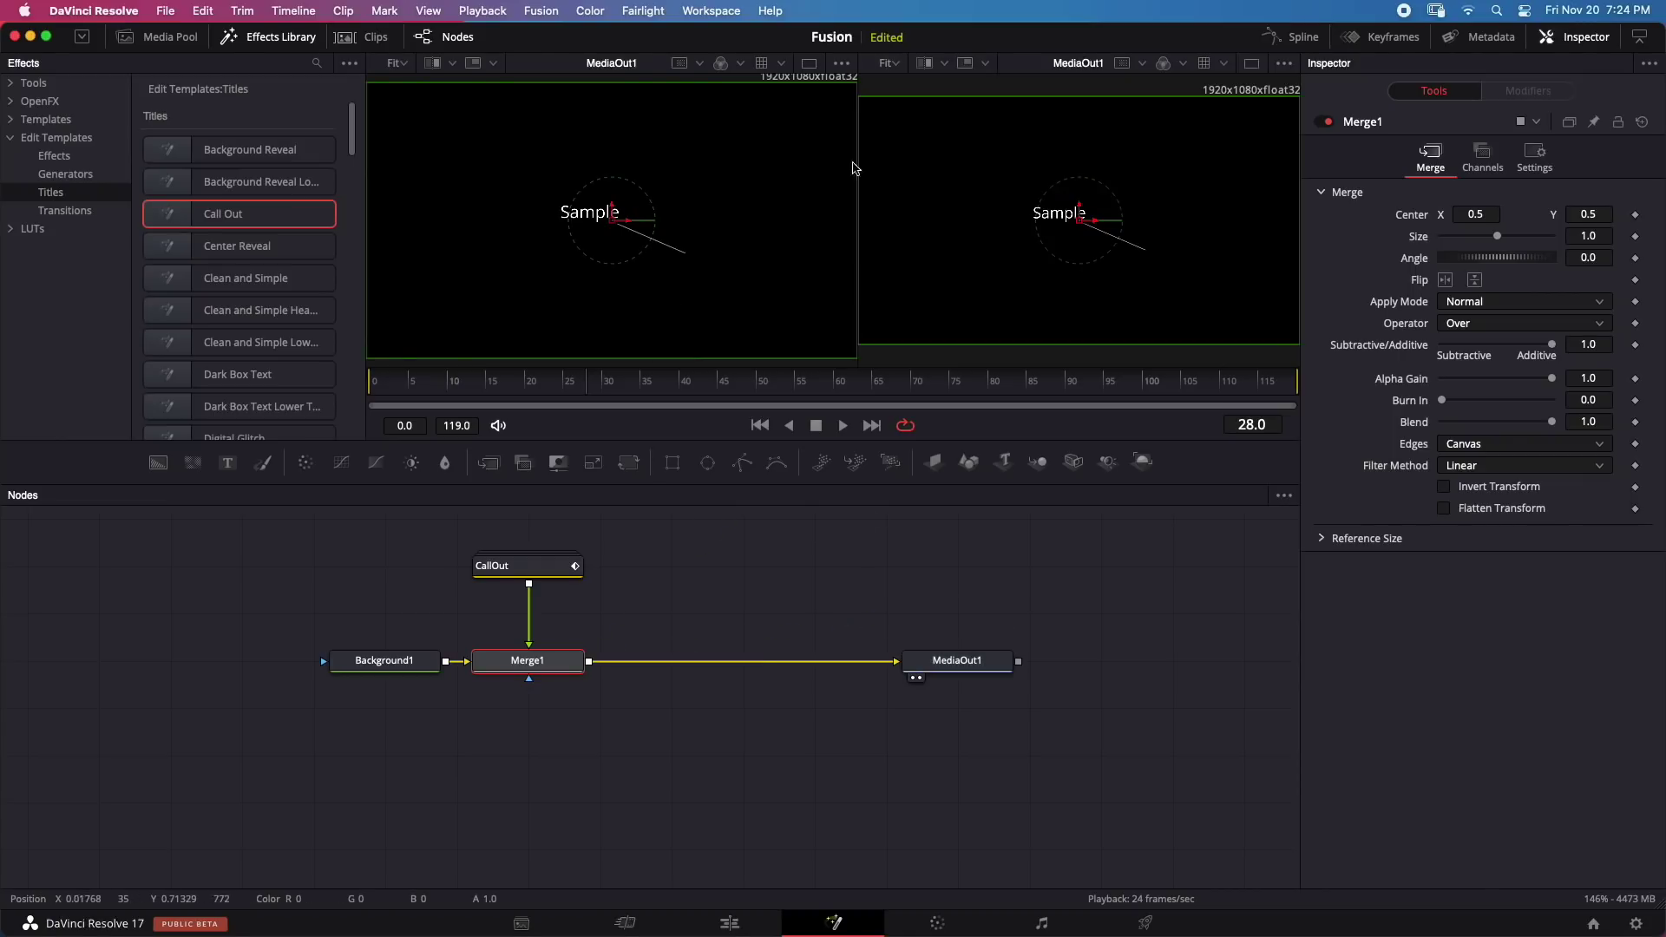
pyautogui.click(841, 63)
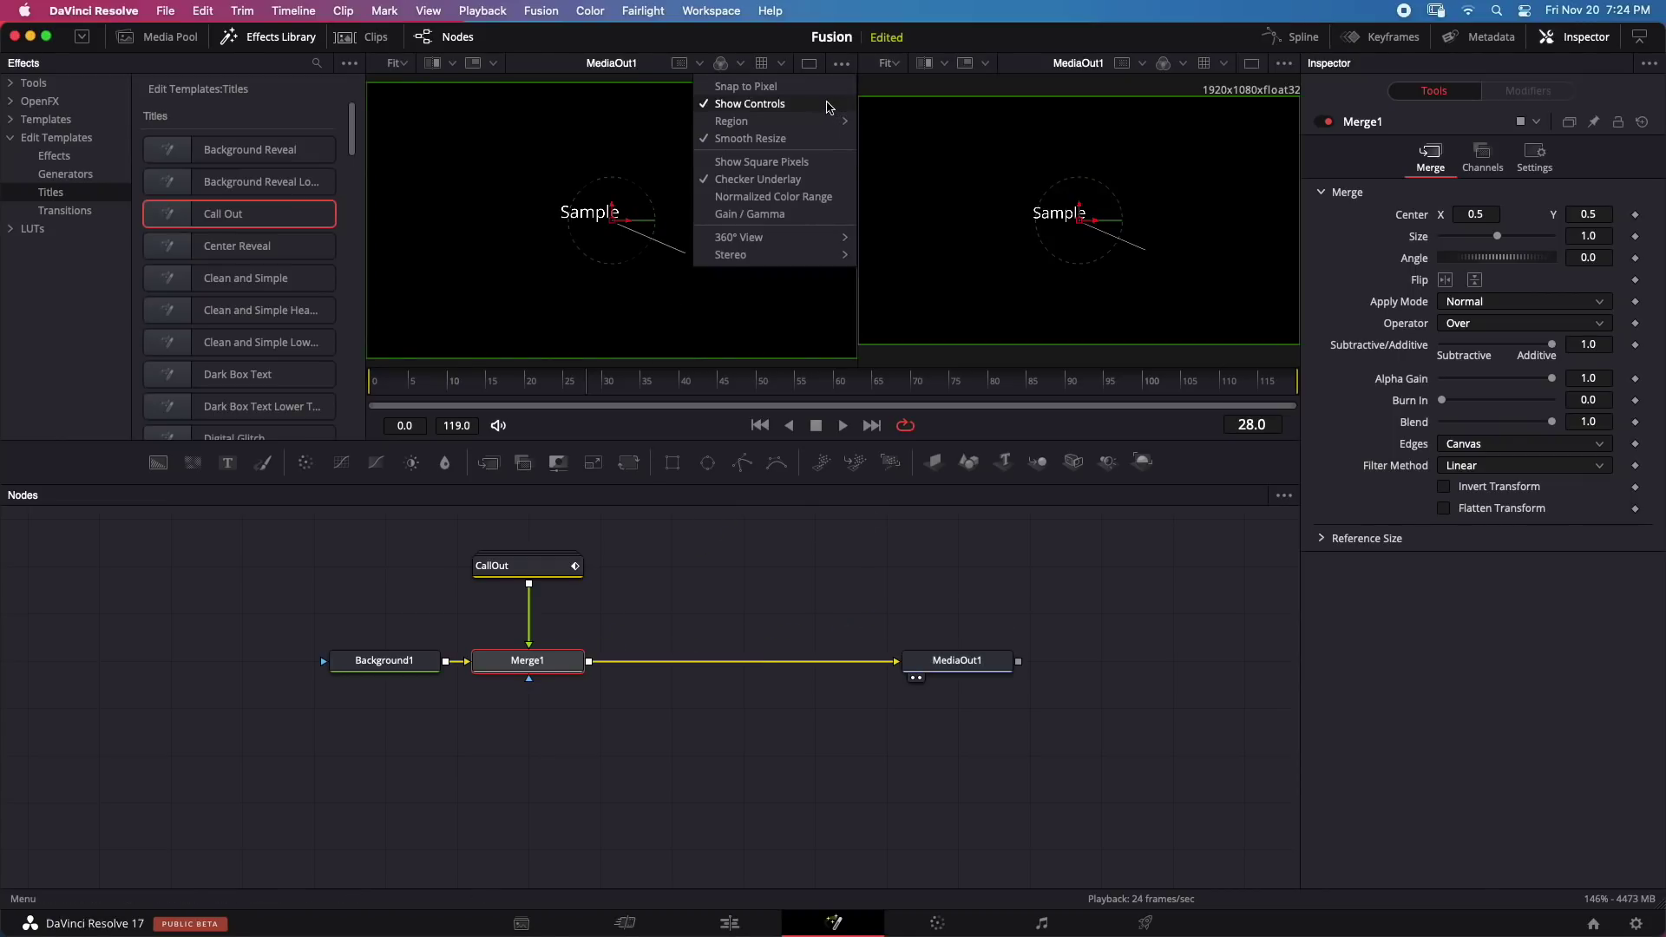
pyautogui.click(748, 103)
pyautogui.press('space')
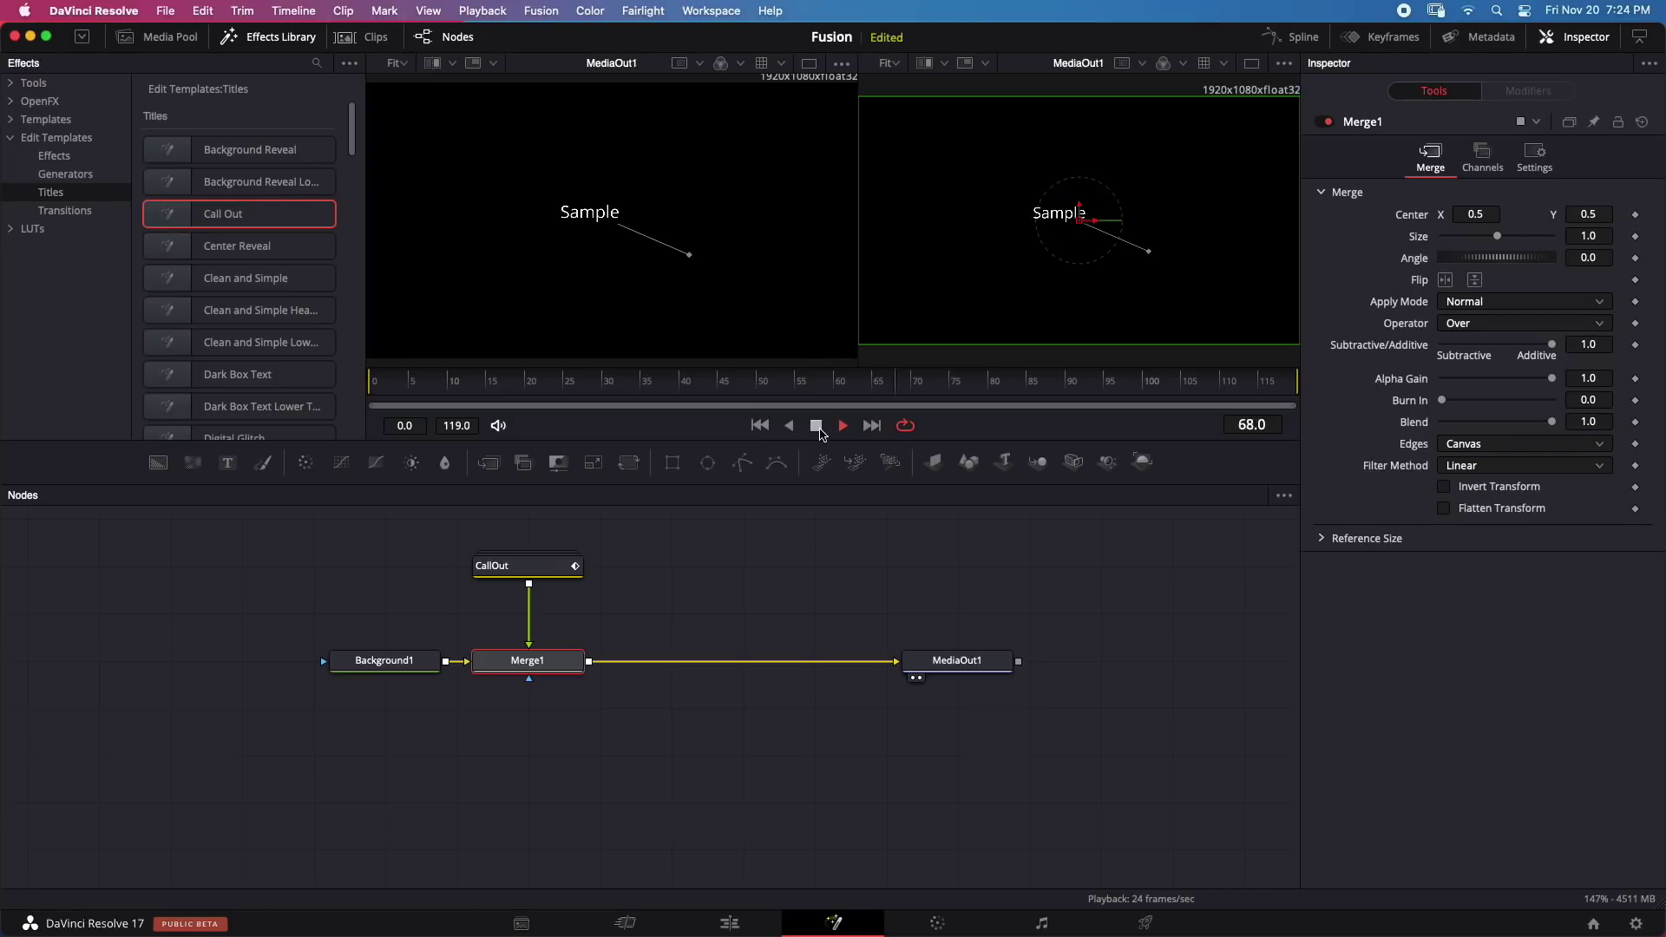
pyautogui.press('space')
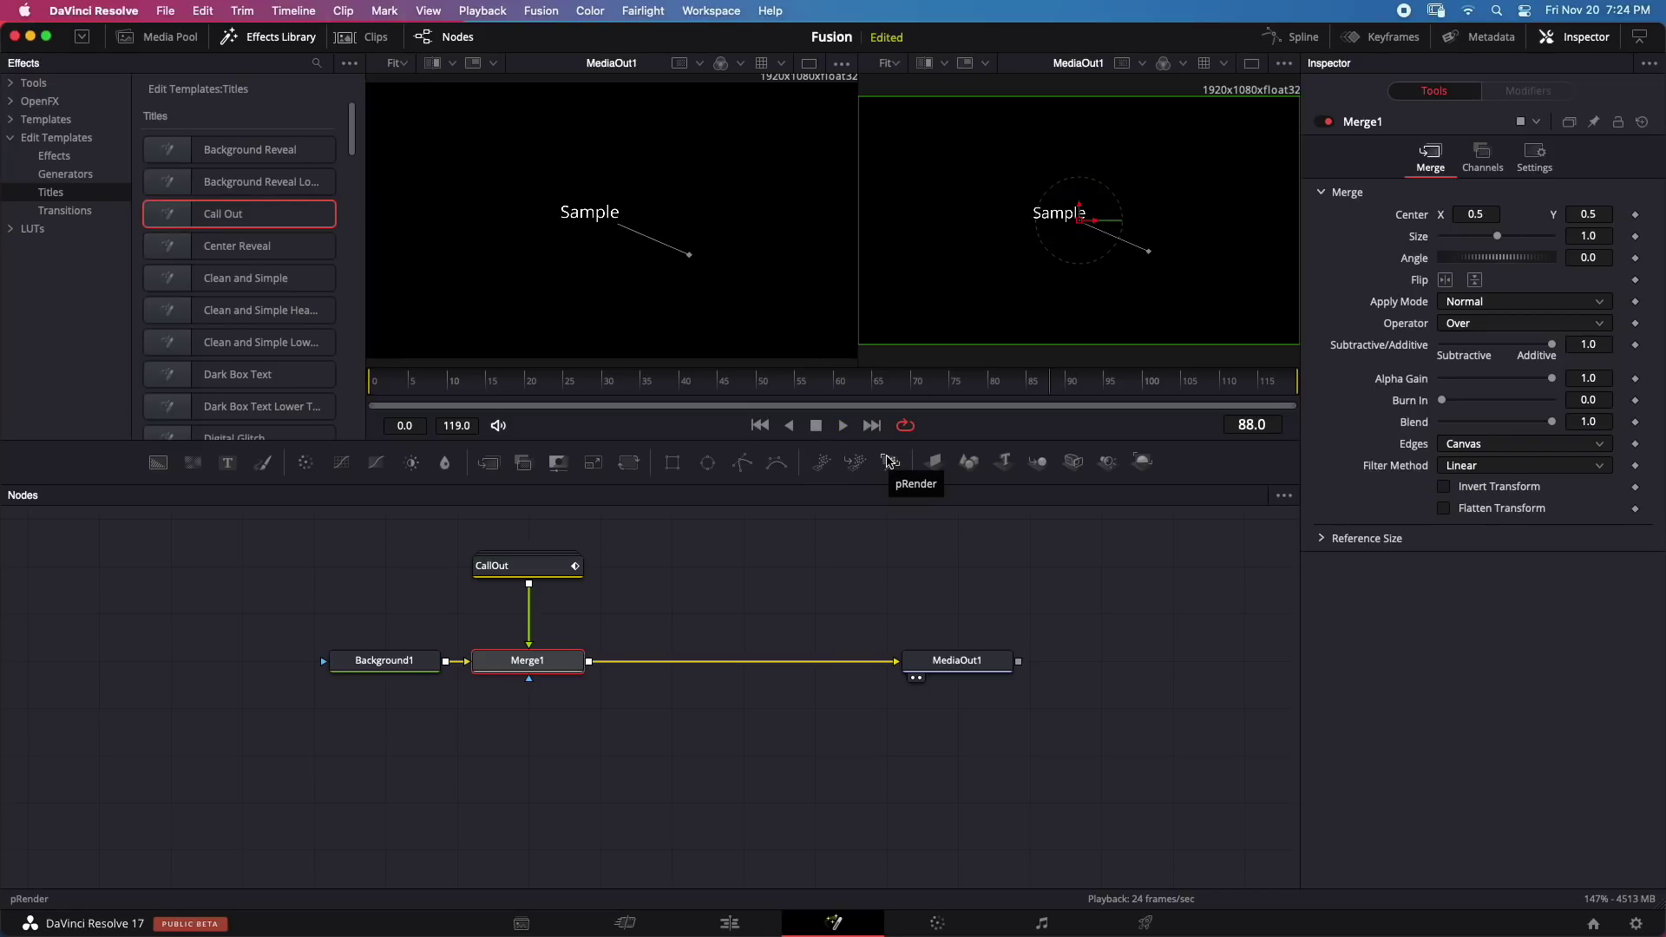
# Step: Replace the Call Out title with Center Reveal feeding Merge1 and play its animation from the first frame
pyautogui.click(512, 555)
pyautogui.press('Delete')
pyautogui.moveTo(272, 257); pyautogui.dragTo(525, 649)
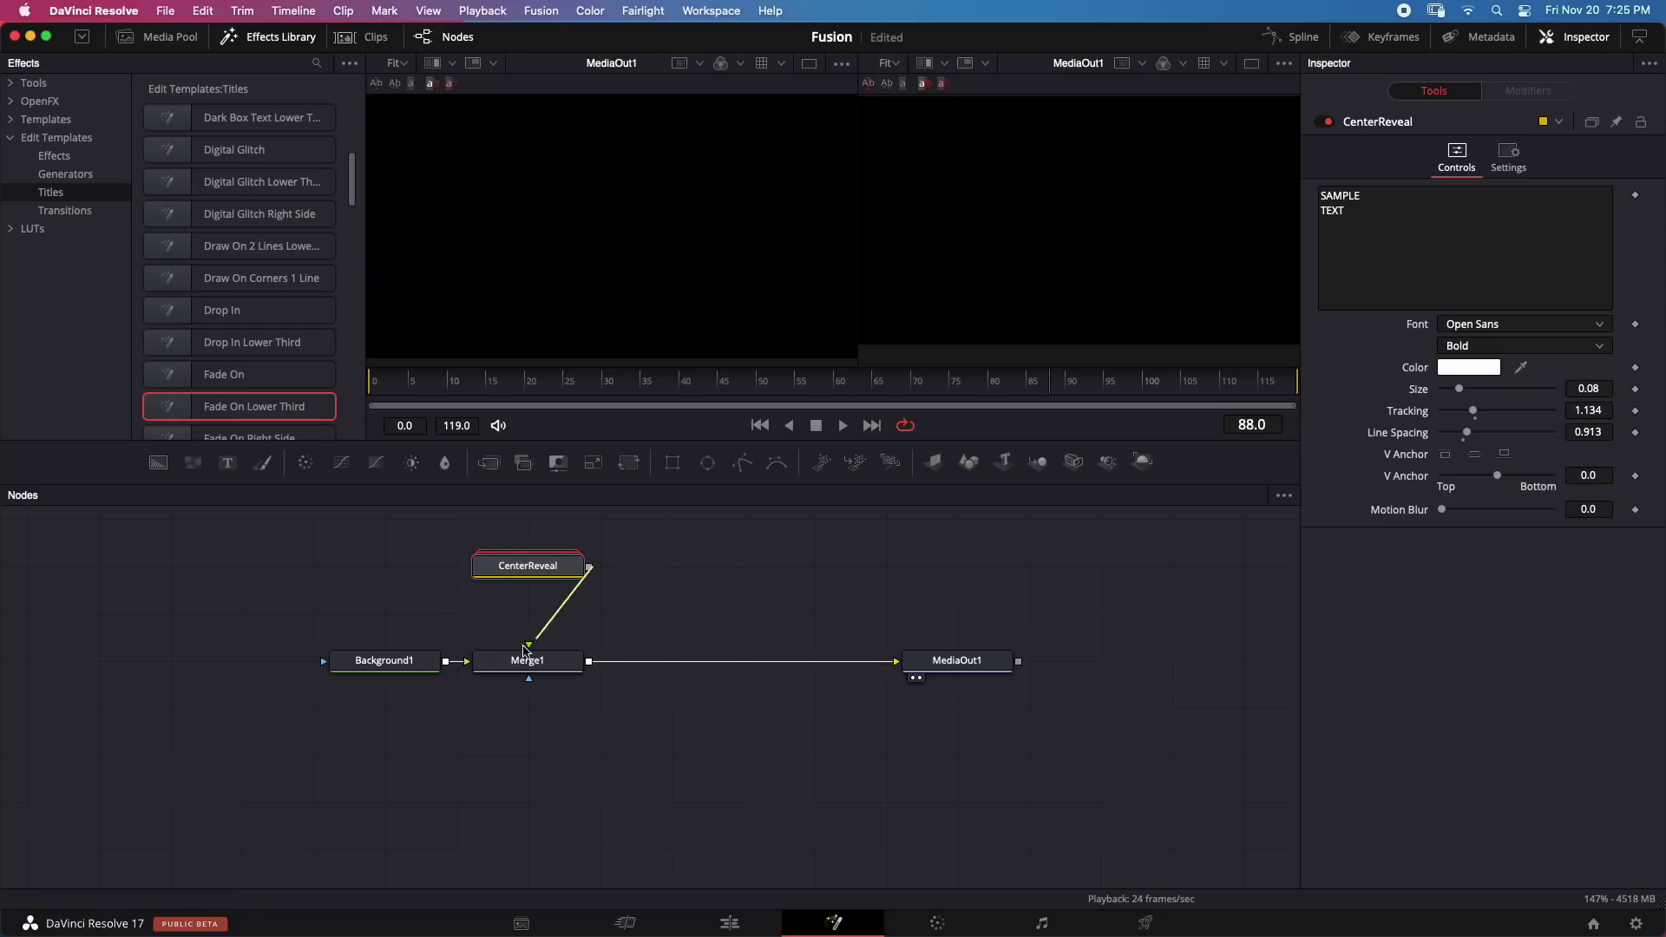
pyautogui.press('Home')
pyautogui.press('space')
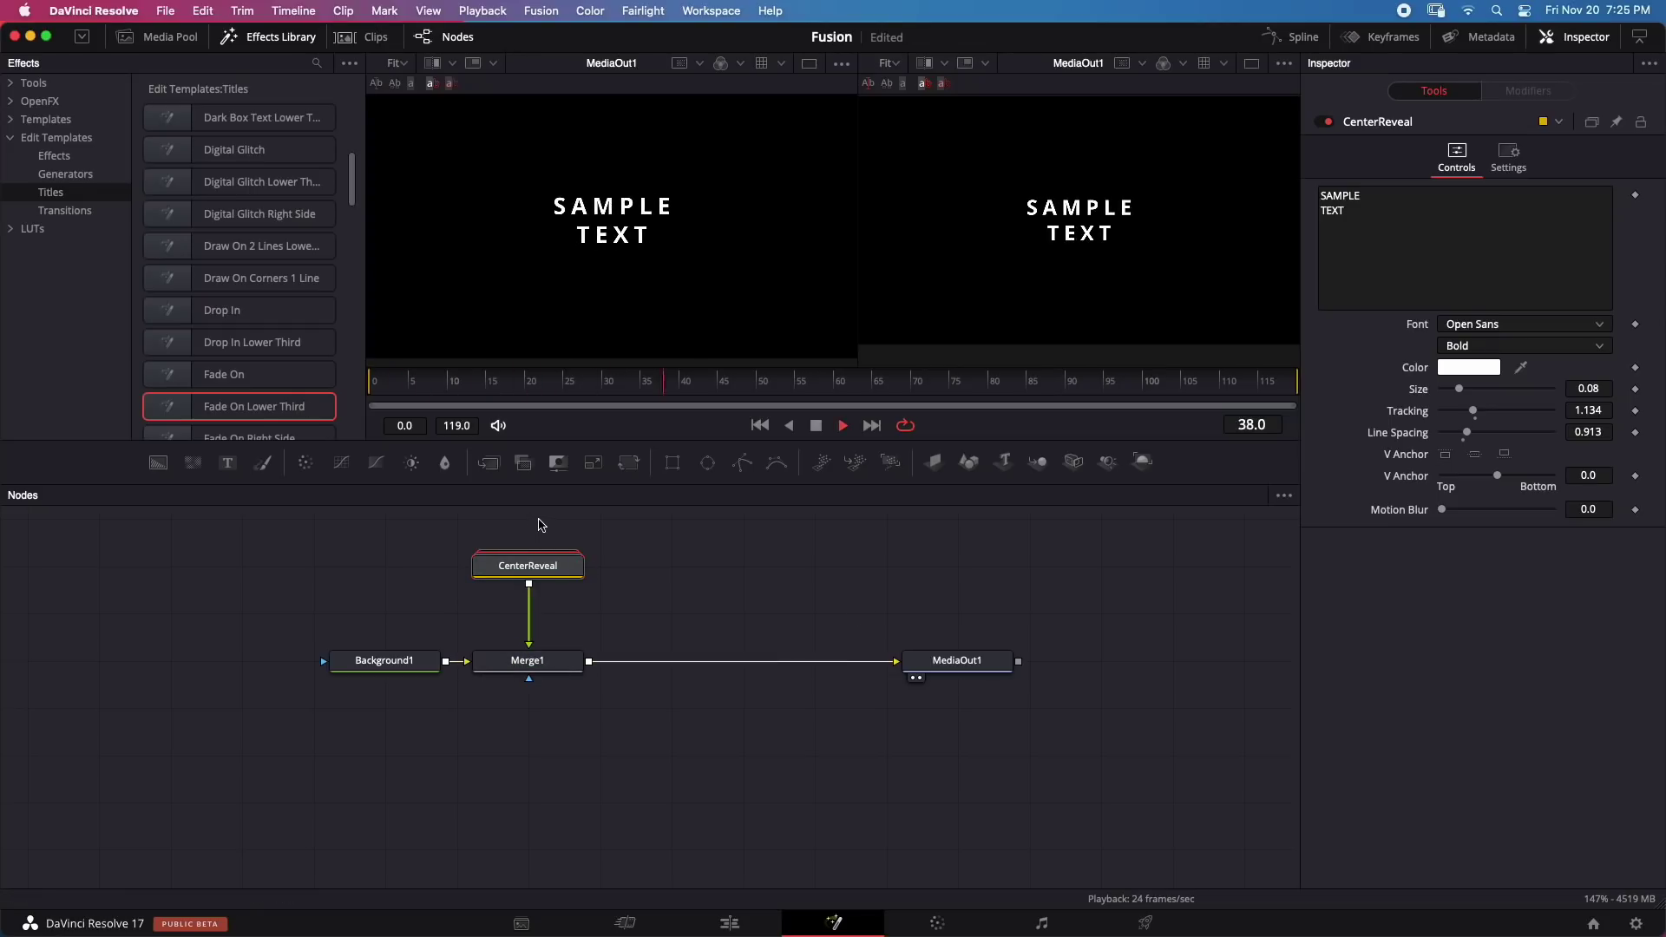
pyautogui.press('space')
# Step: Replace the Center Reveal title with Fade On Right Side and play its animation from the first frame
pyautogui.scroll(-5, 243, 287)
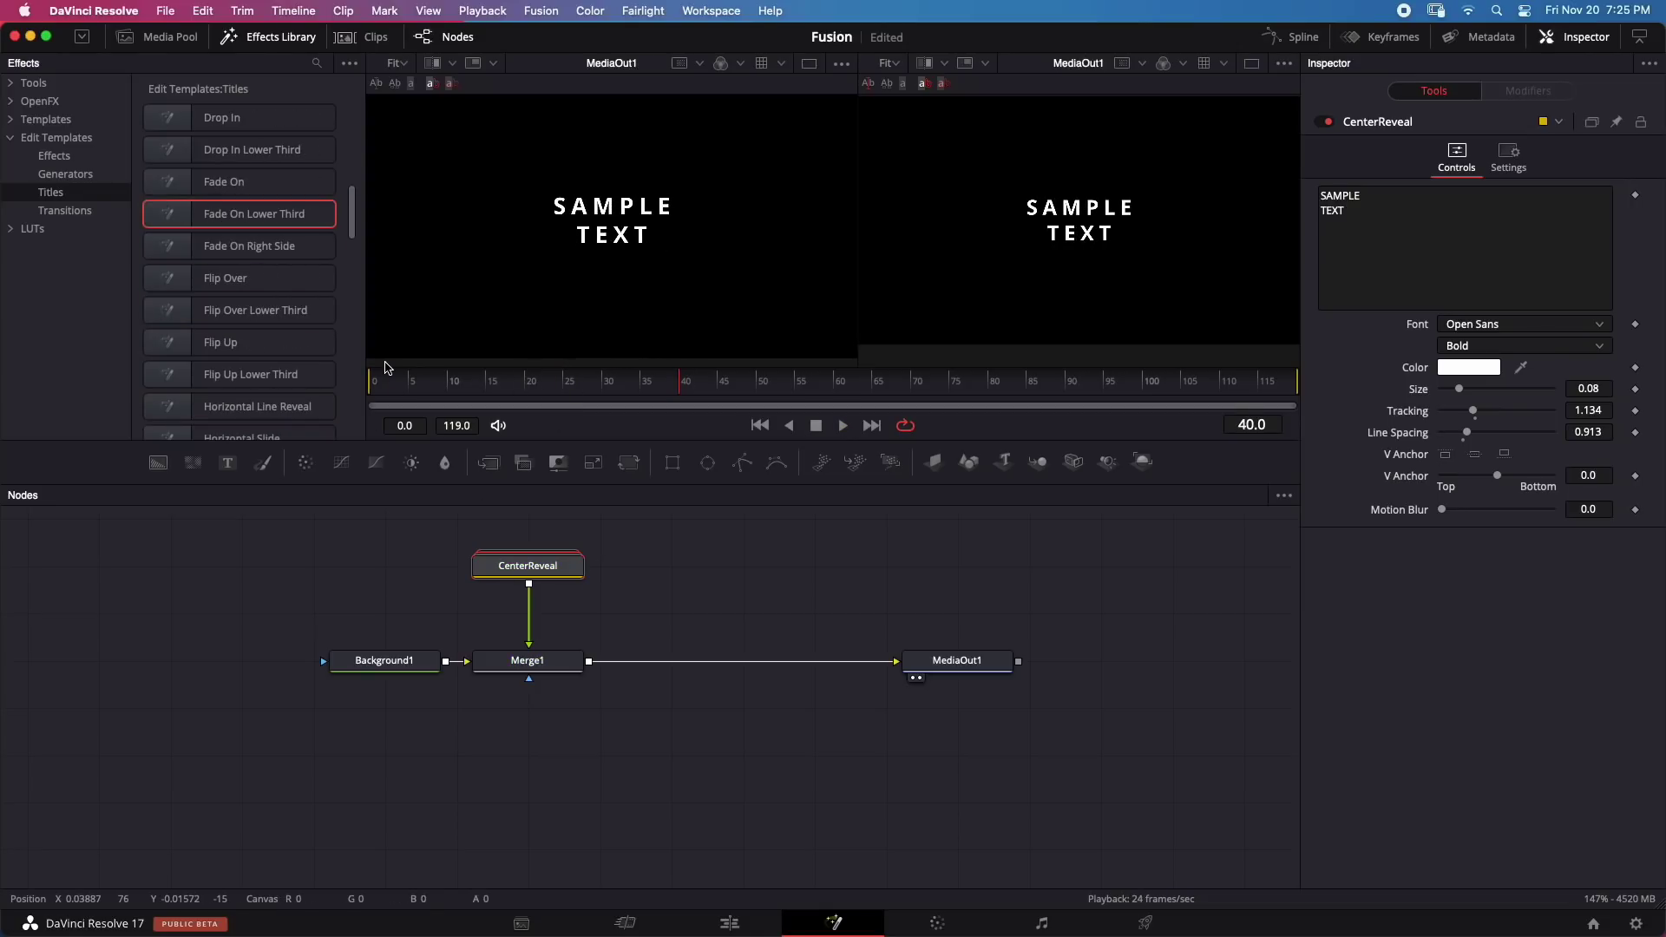
pyautogui.moveTo(249, 246); pyautogui.dragTo(581, 670)
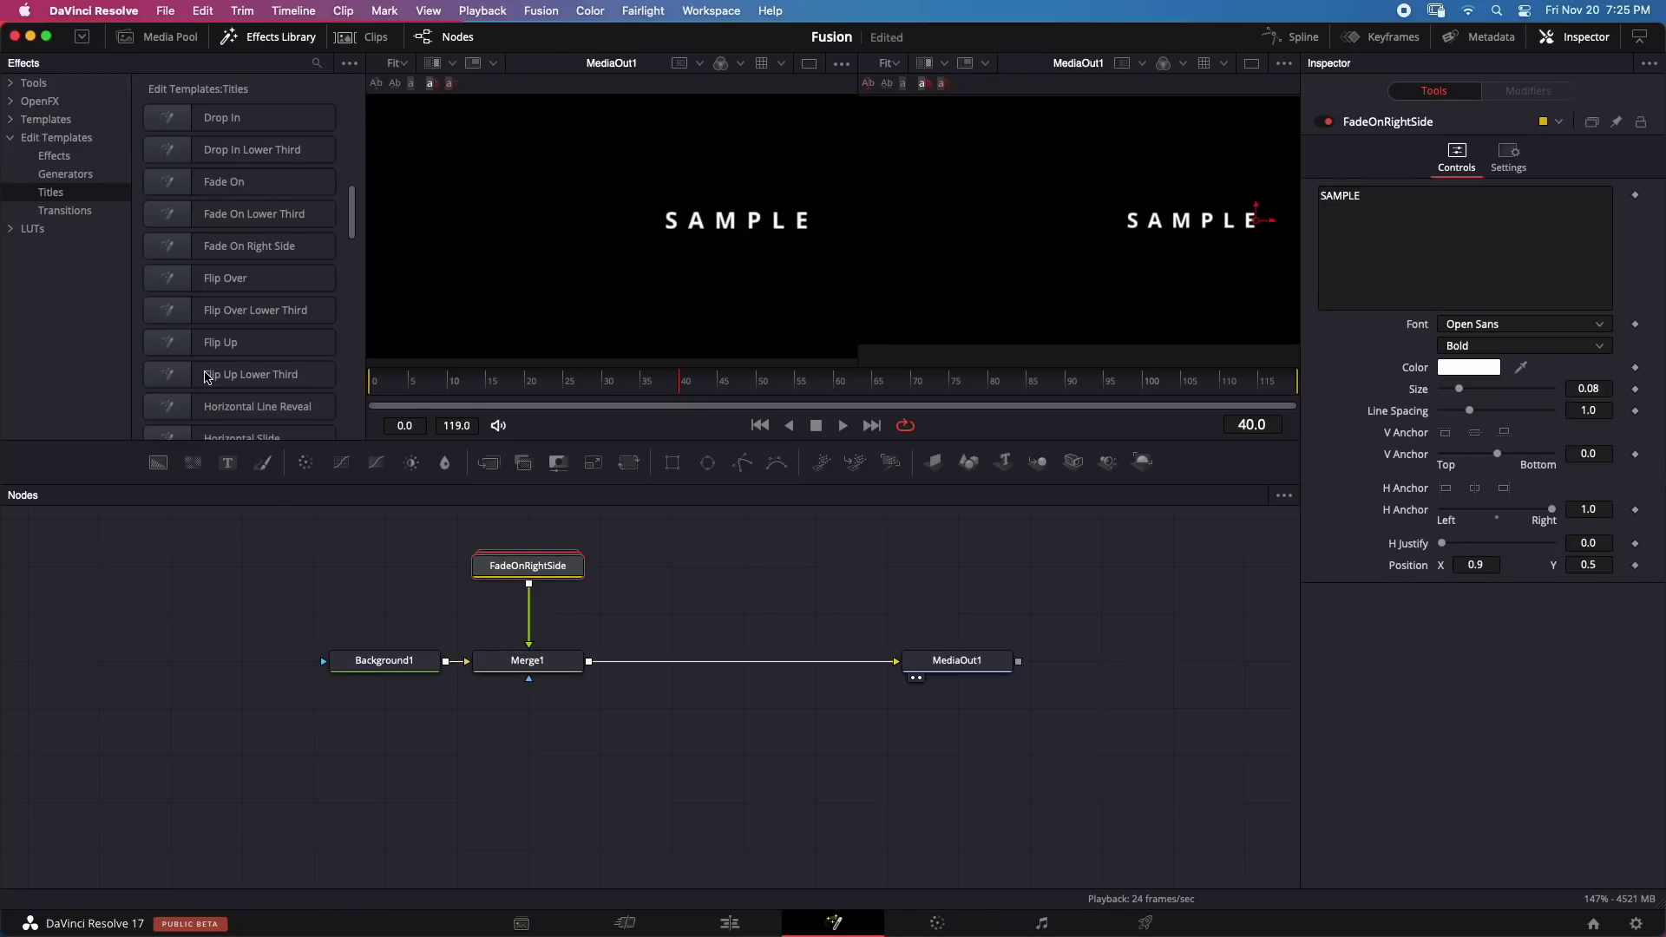
pyautogui.click(376, 385)
pyautogui.press('space')
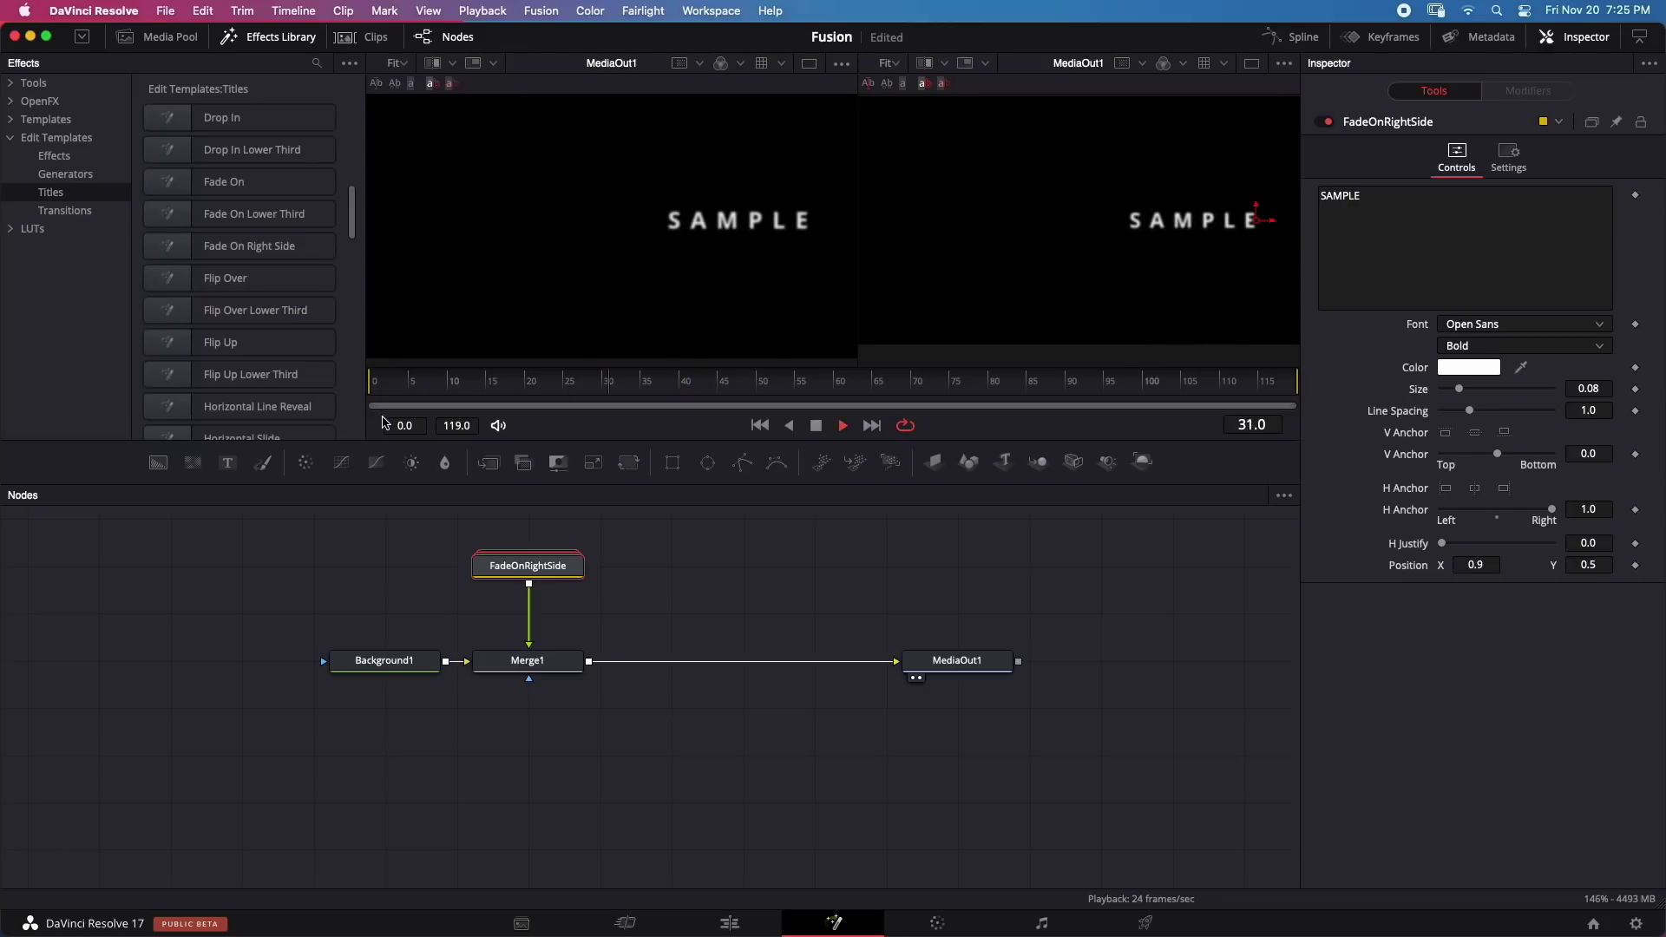
pyautogui.press('space')
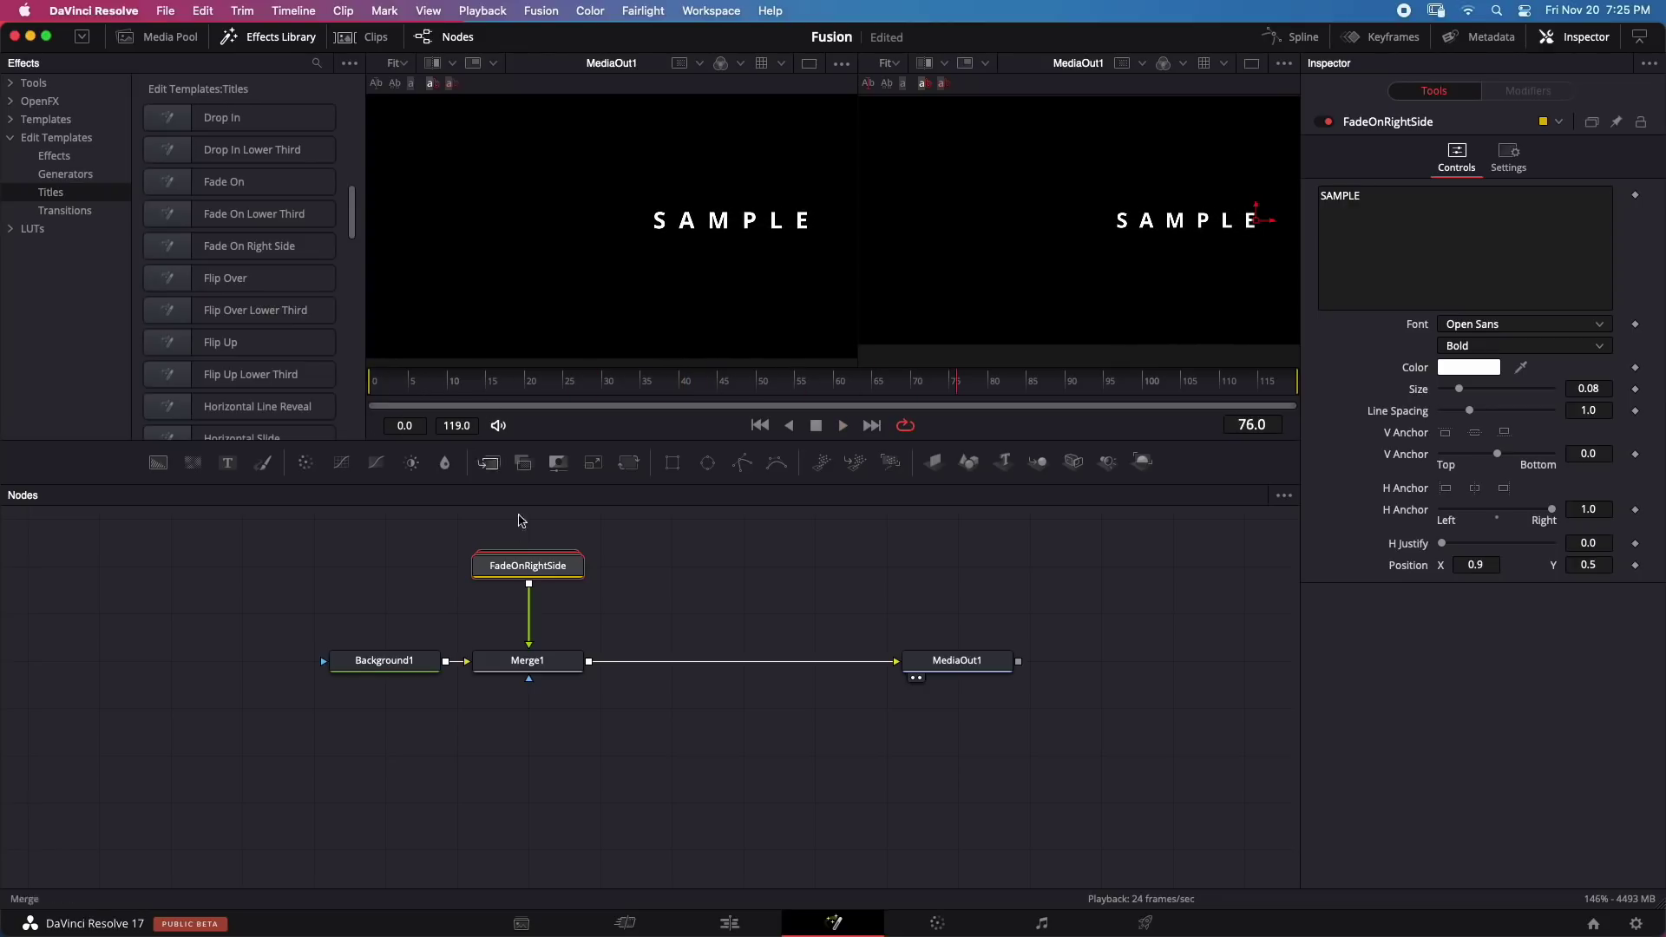
# Step: Replace the Fade On Right Side title with Drop In Lower Third, and merge the Flip Over title after Merge1
pyautogui.press('Delete')
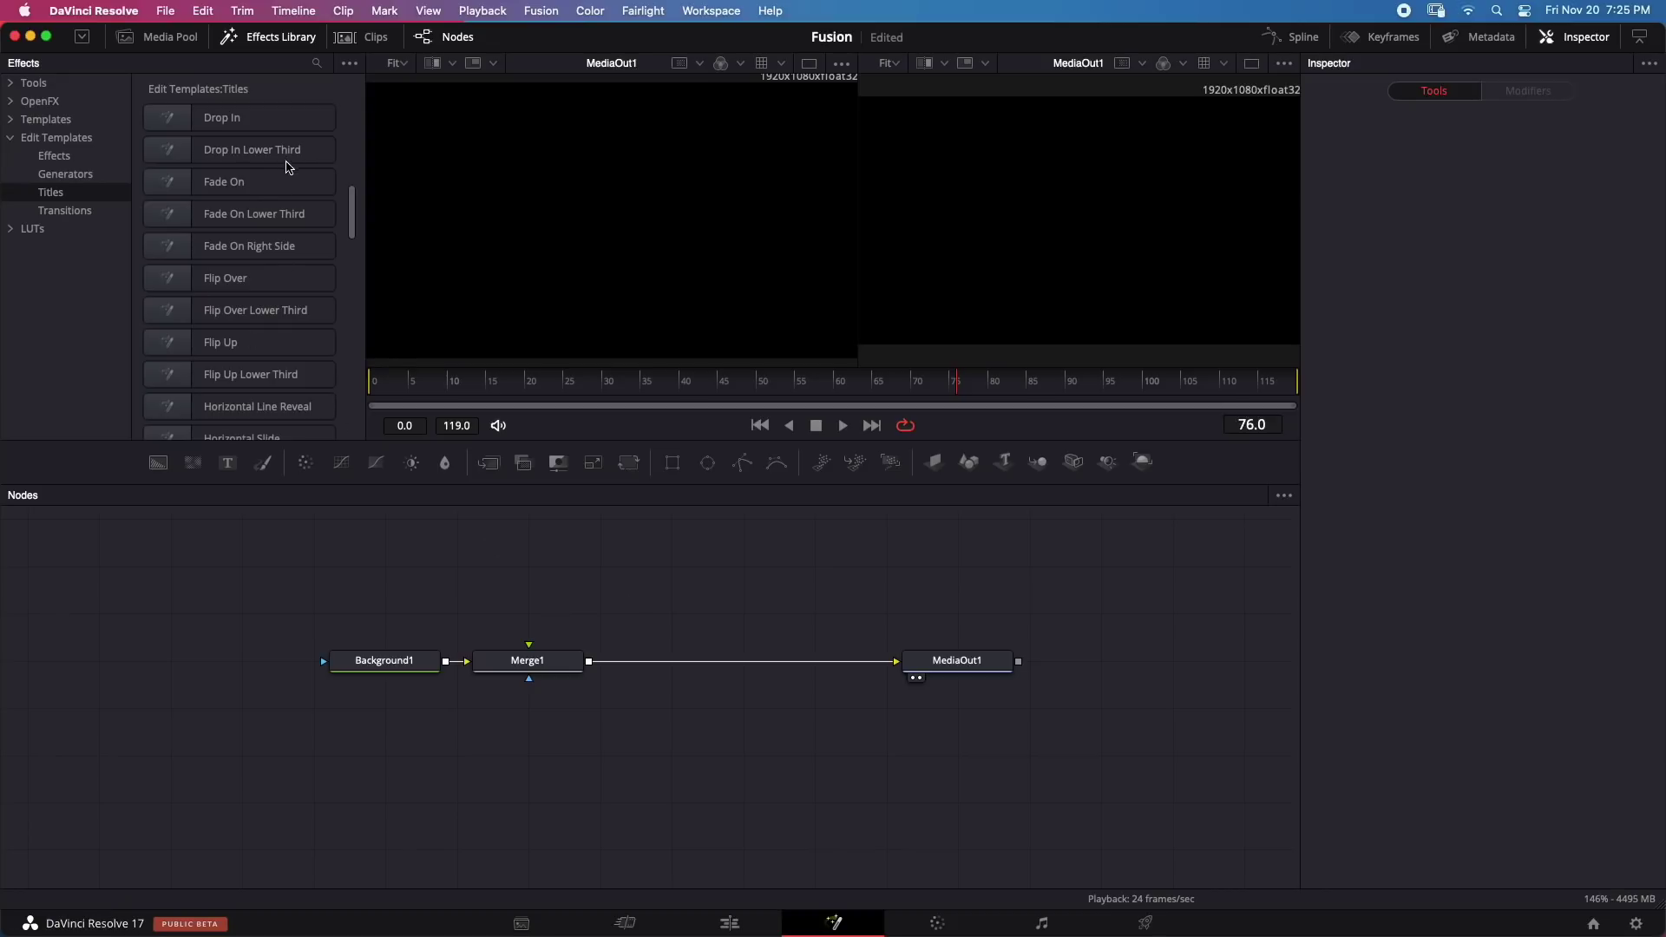
pyautogui.moveTo(252, 150); pyautogui.dragTo(521, 566)
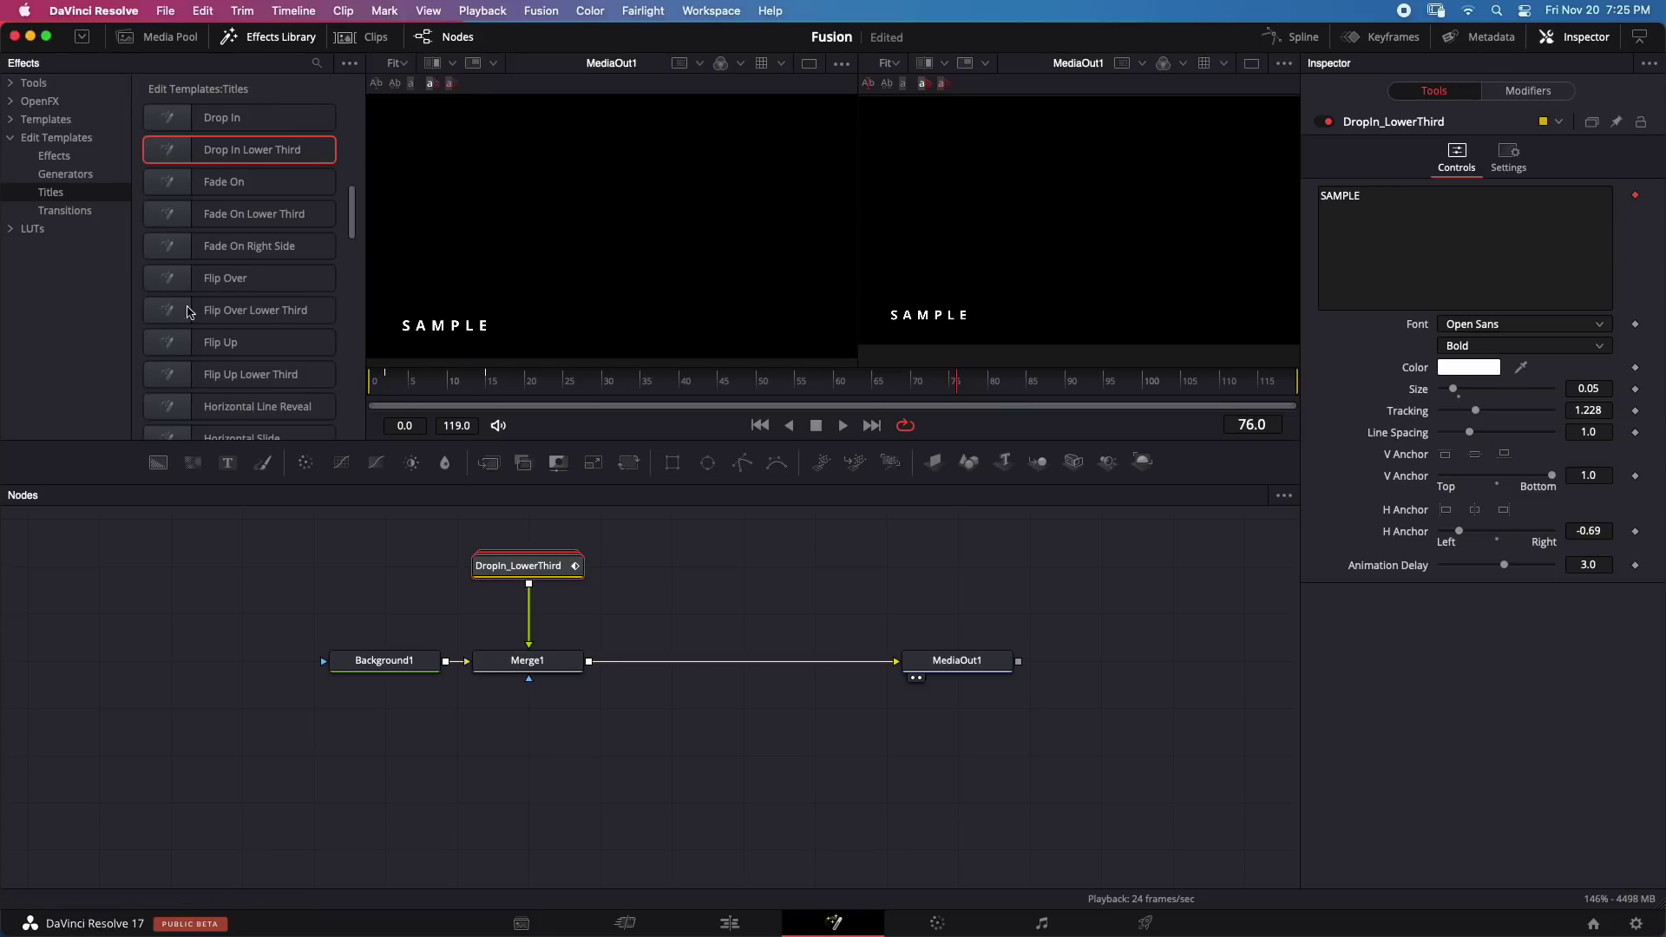
pyautogui.moveTo(254, 284); pyautogui.dragTo(590, 661)
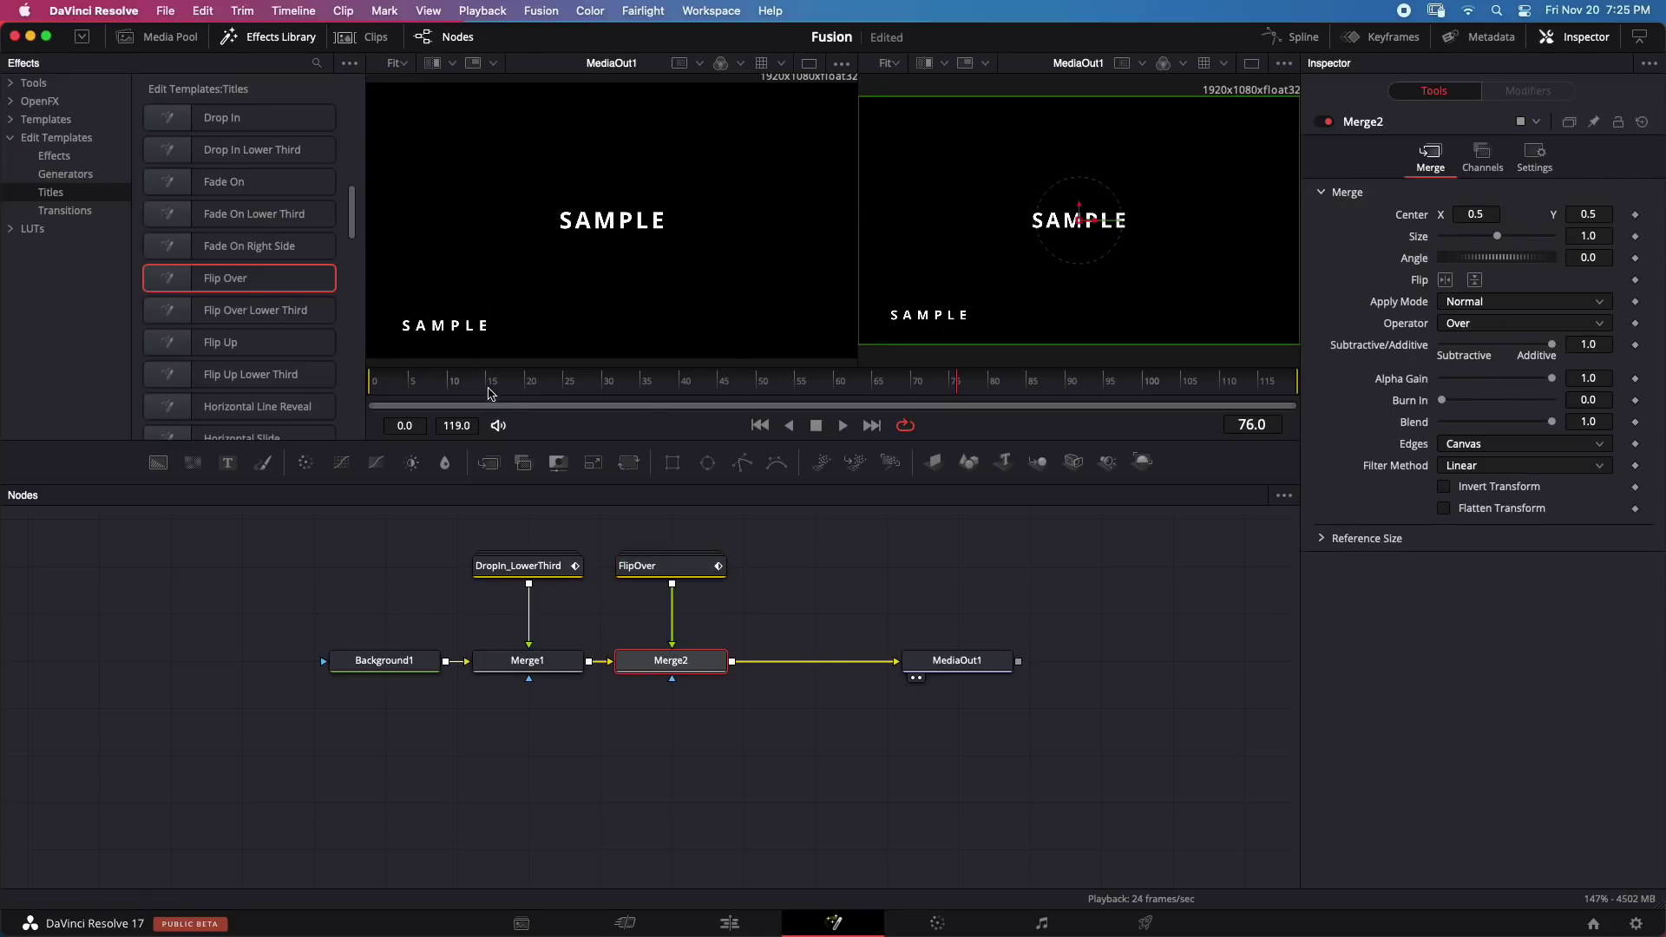
# Step: Play the combined Drop In Lower Third and Flip Over animations from the first frame
pyautogui.press('Home')
pyautogui.press('space')
pyautogui.press('Home')
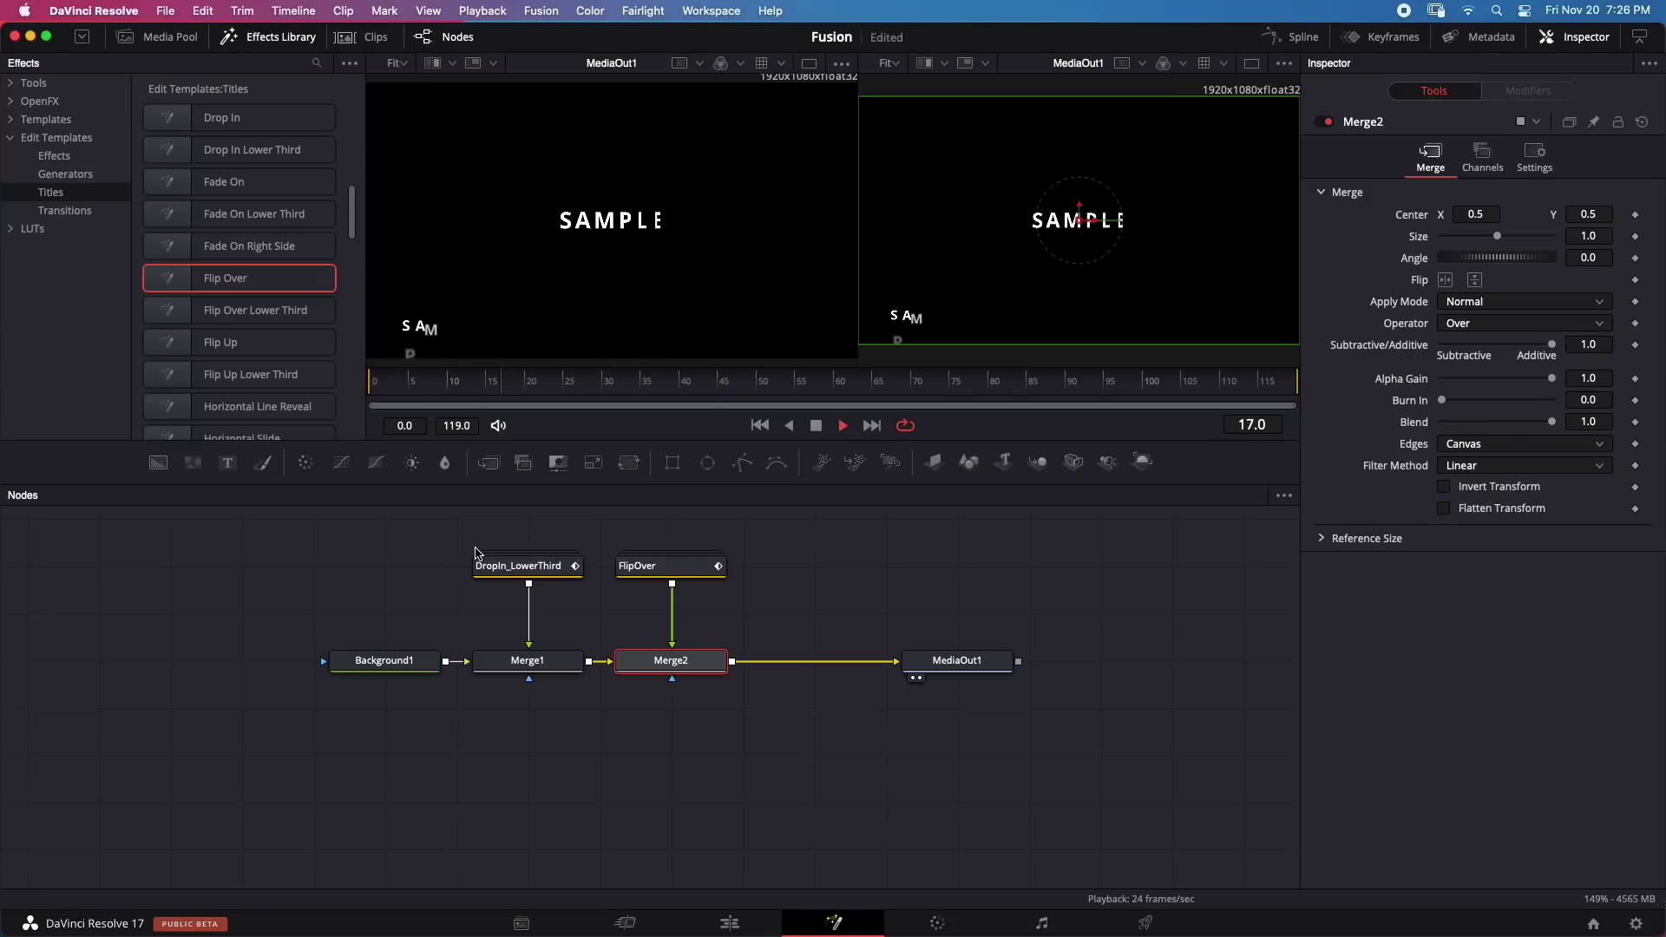
pyautogui.press('space')
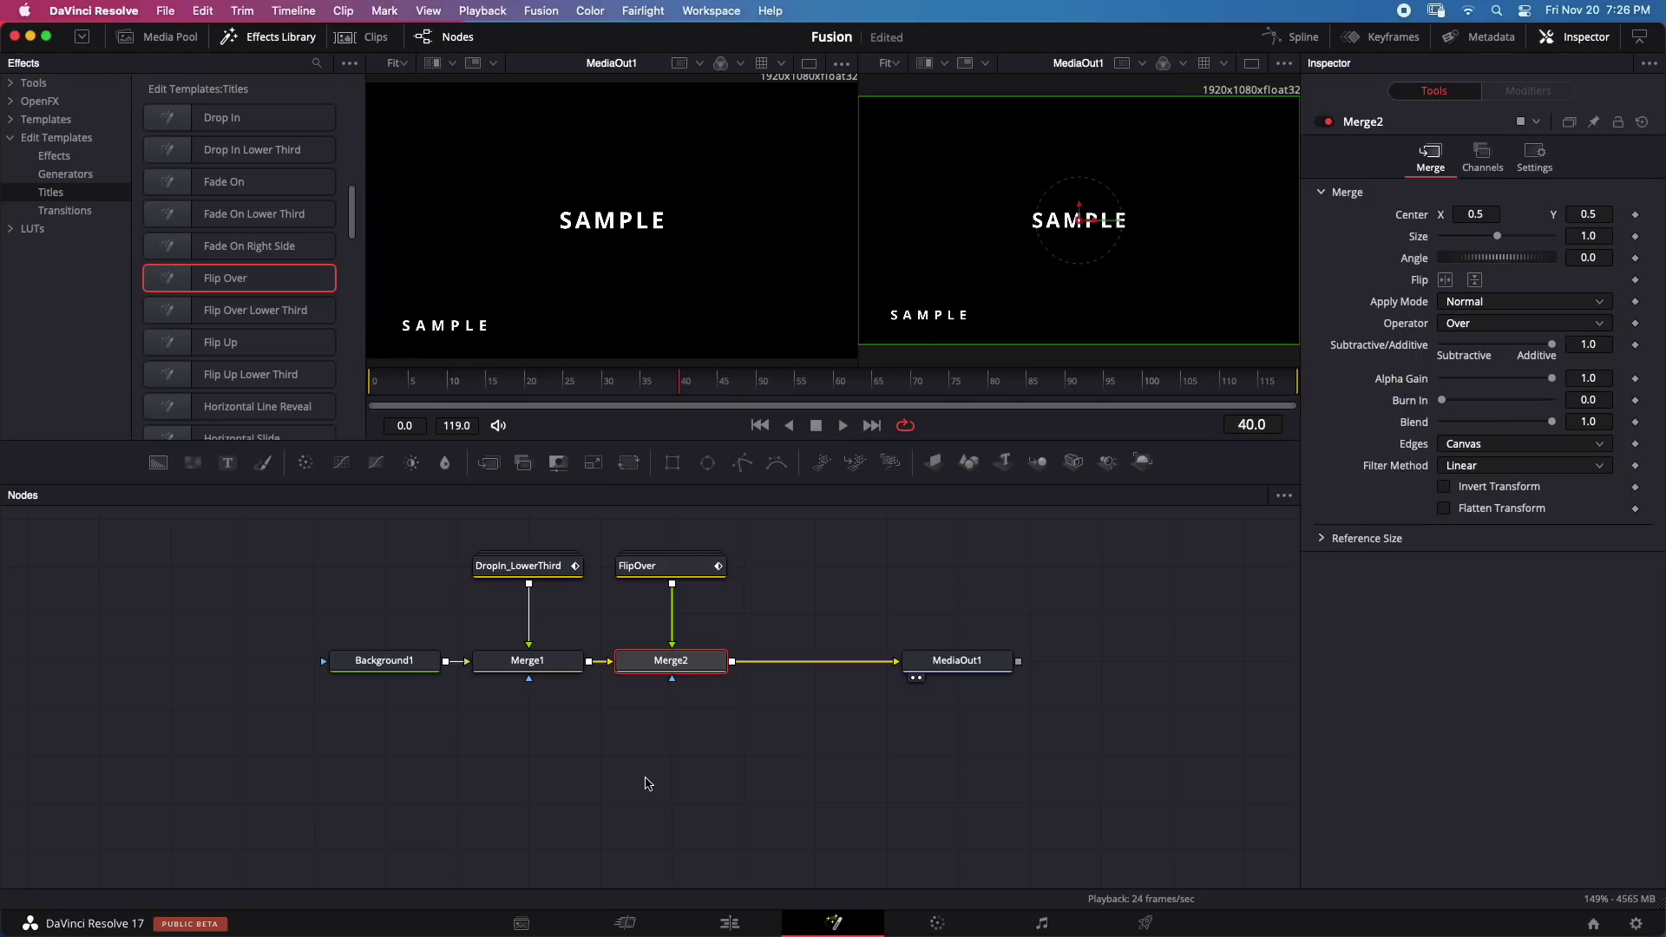
pyautogui.click(652, 719)
# Step: Add the Outline Offset title template and merge it over the composite between Merge2 and MediaOut1
pyautogui.scroll(-3, 269, 317)
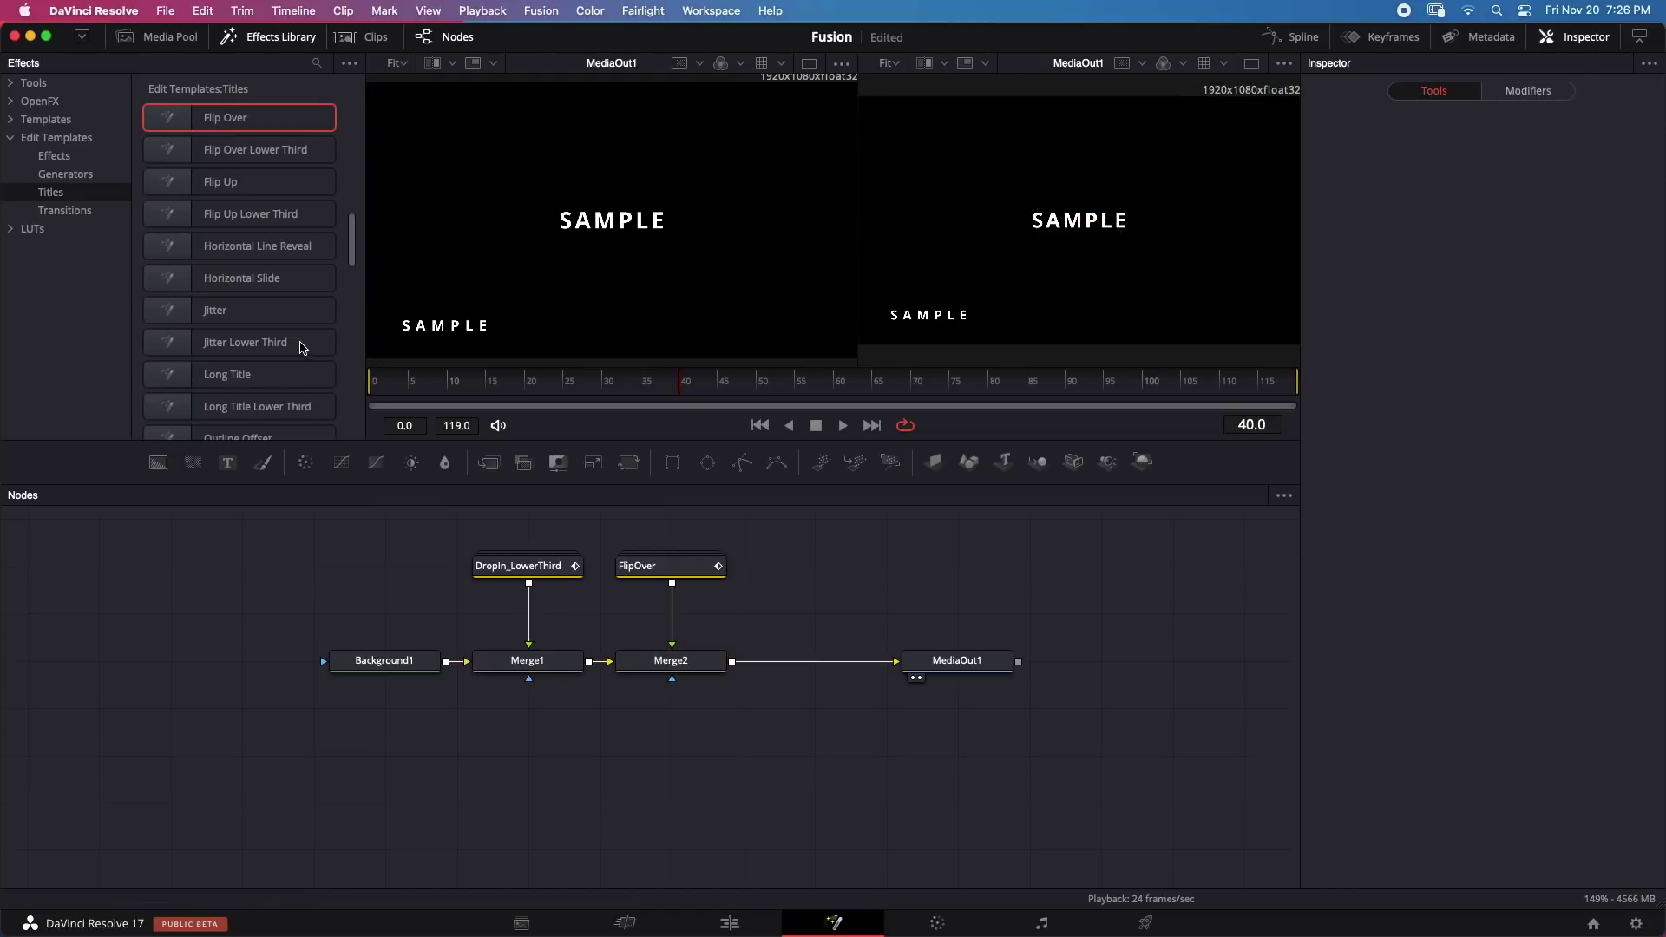
pyautogui.scroll(-3, 288, 354)
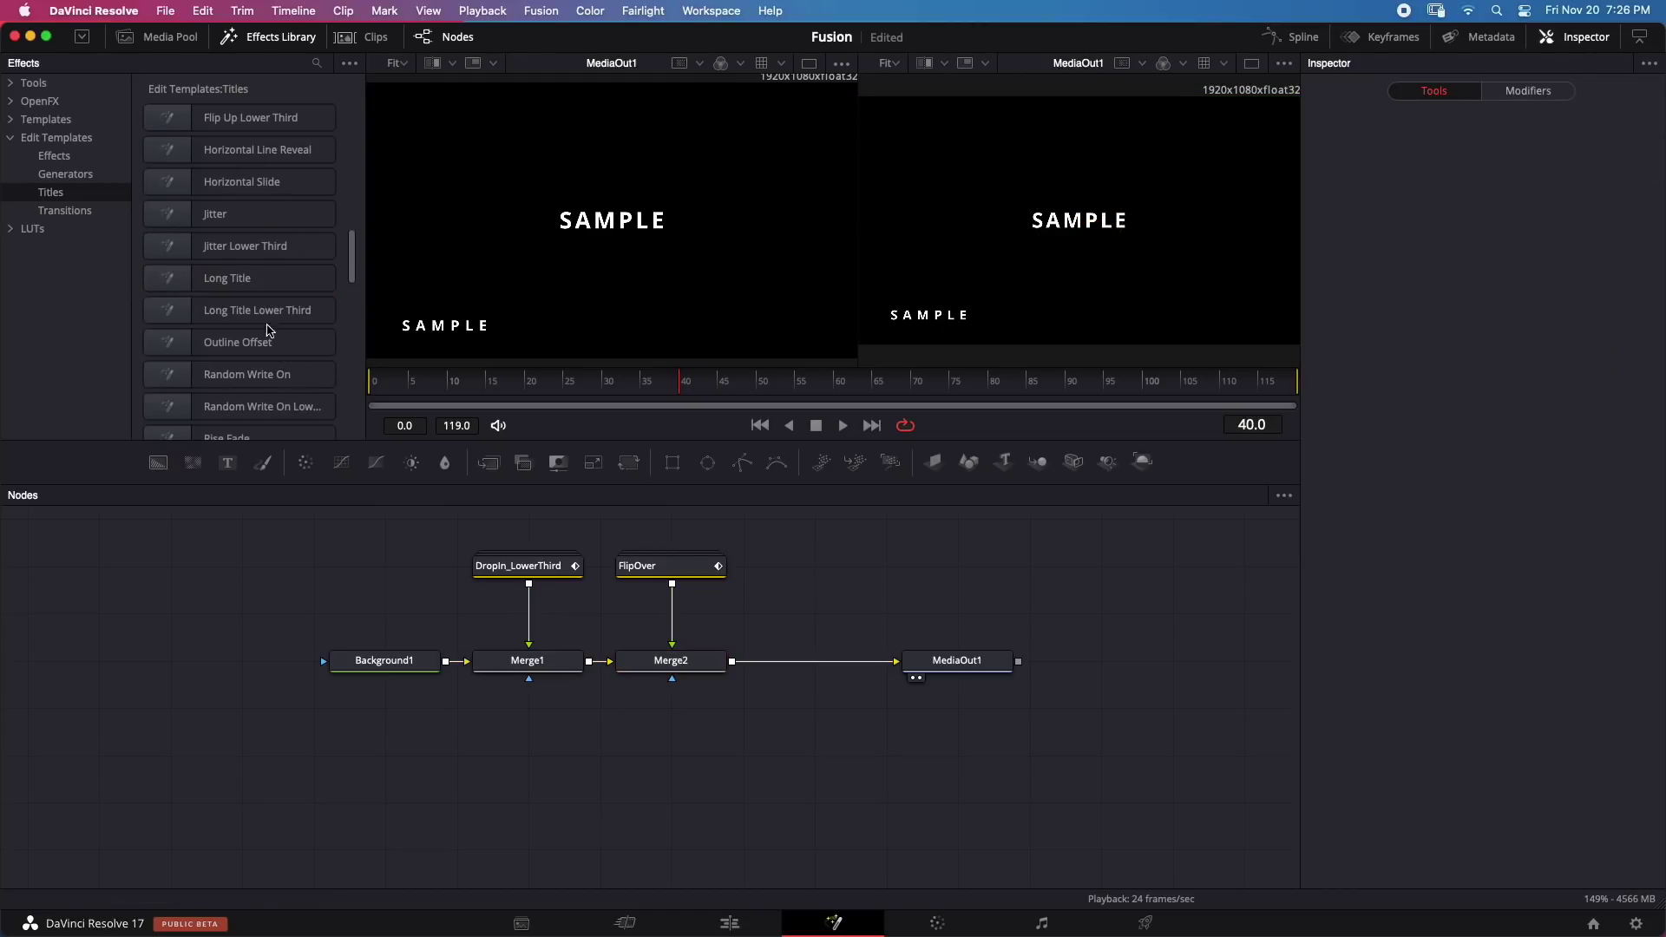
pyautogui.moveTo(280, 358); pyautogui.dragTo(816, 566)
pyautogui.moveTo(877, 567); pyautogui.dragTo(736, 662)
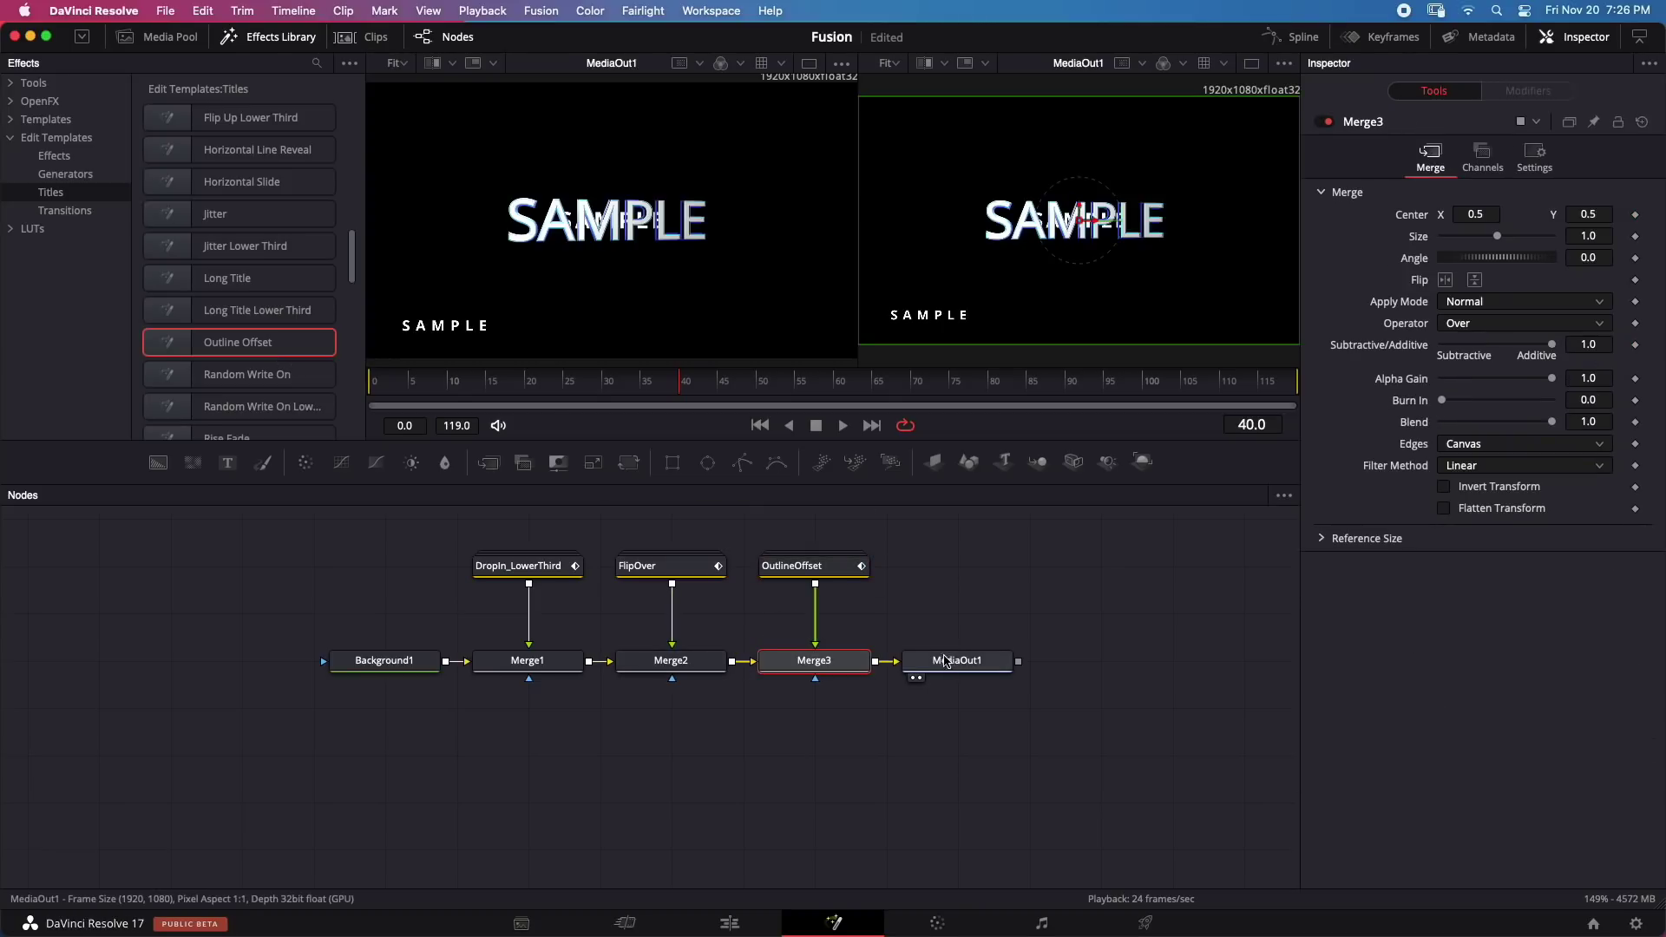
# Step: Insert a Transform node after the Outline Offset title and raise the title to about center Y 0.776
pyautogui.click(811, 568)
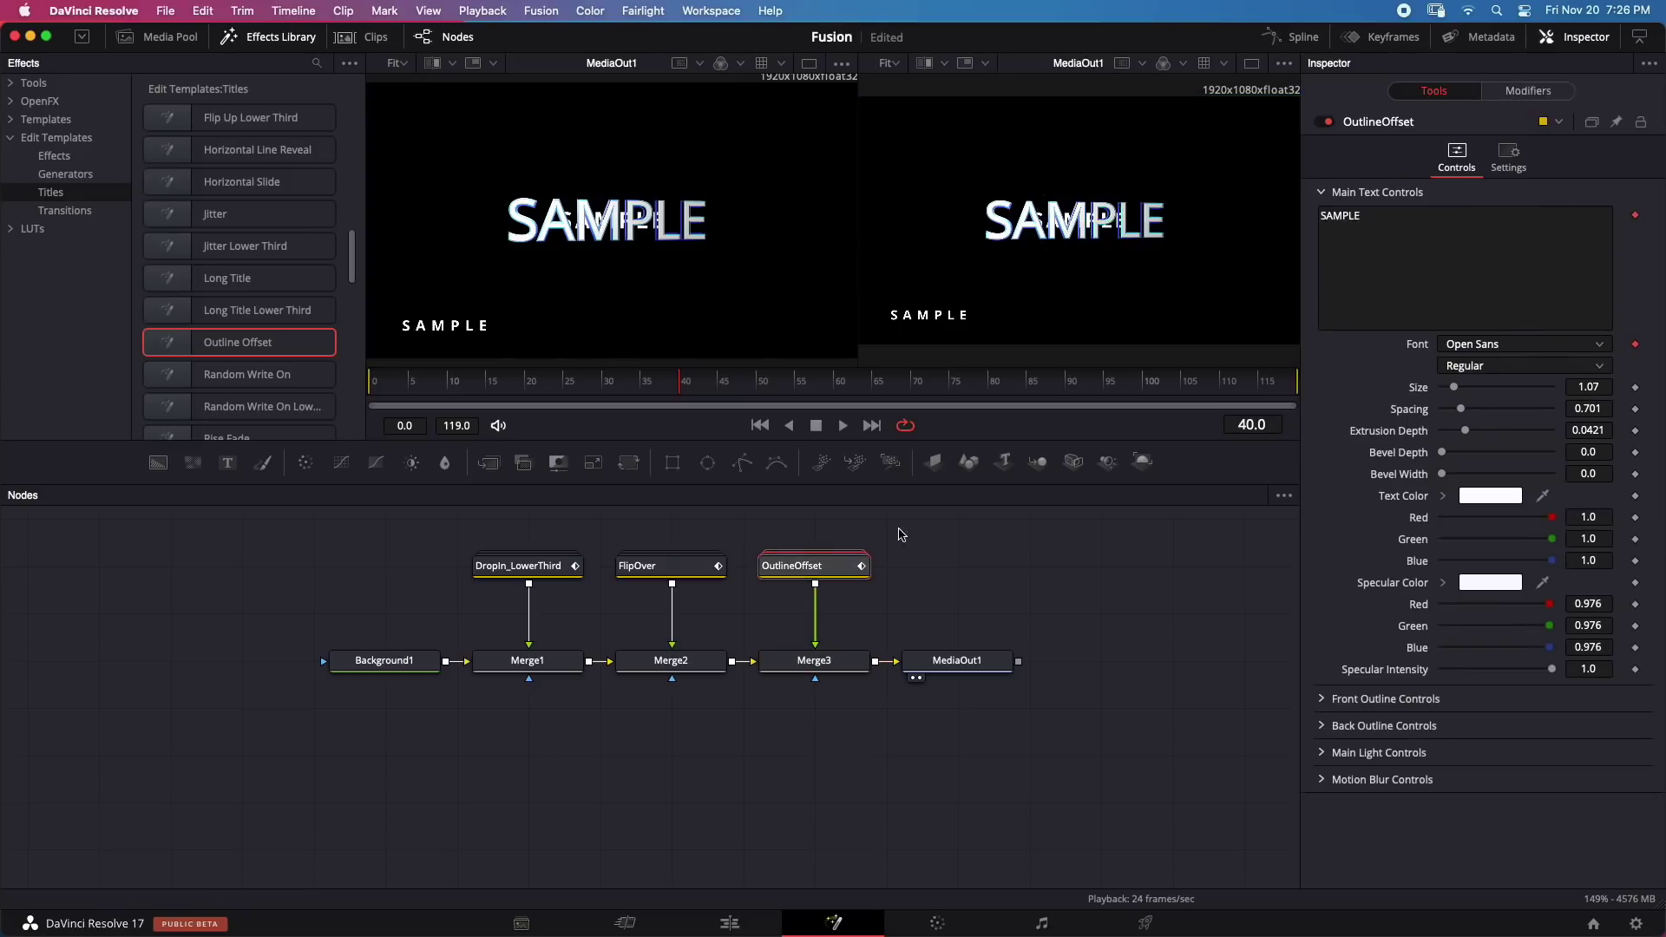
pyautogui.click(628, 462)
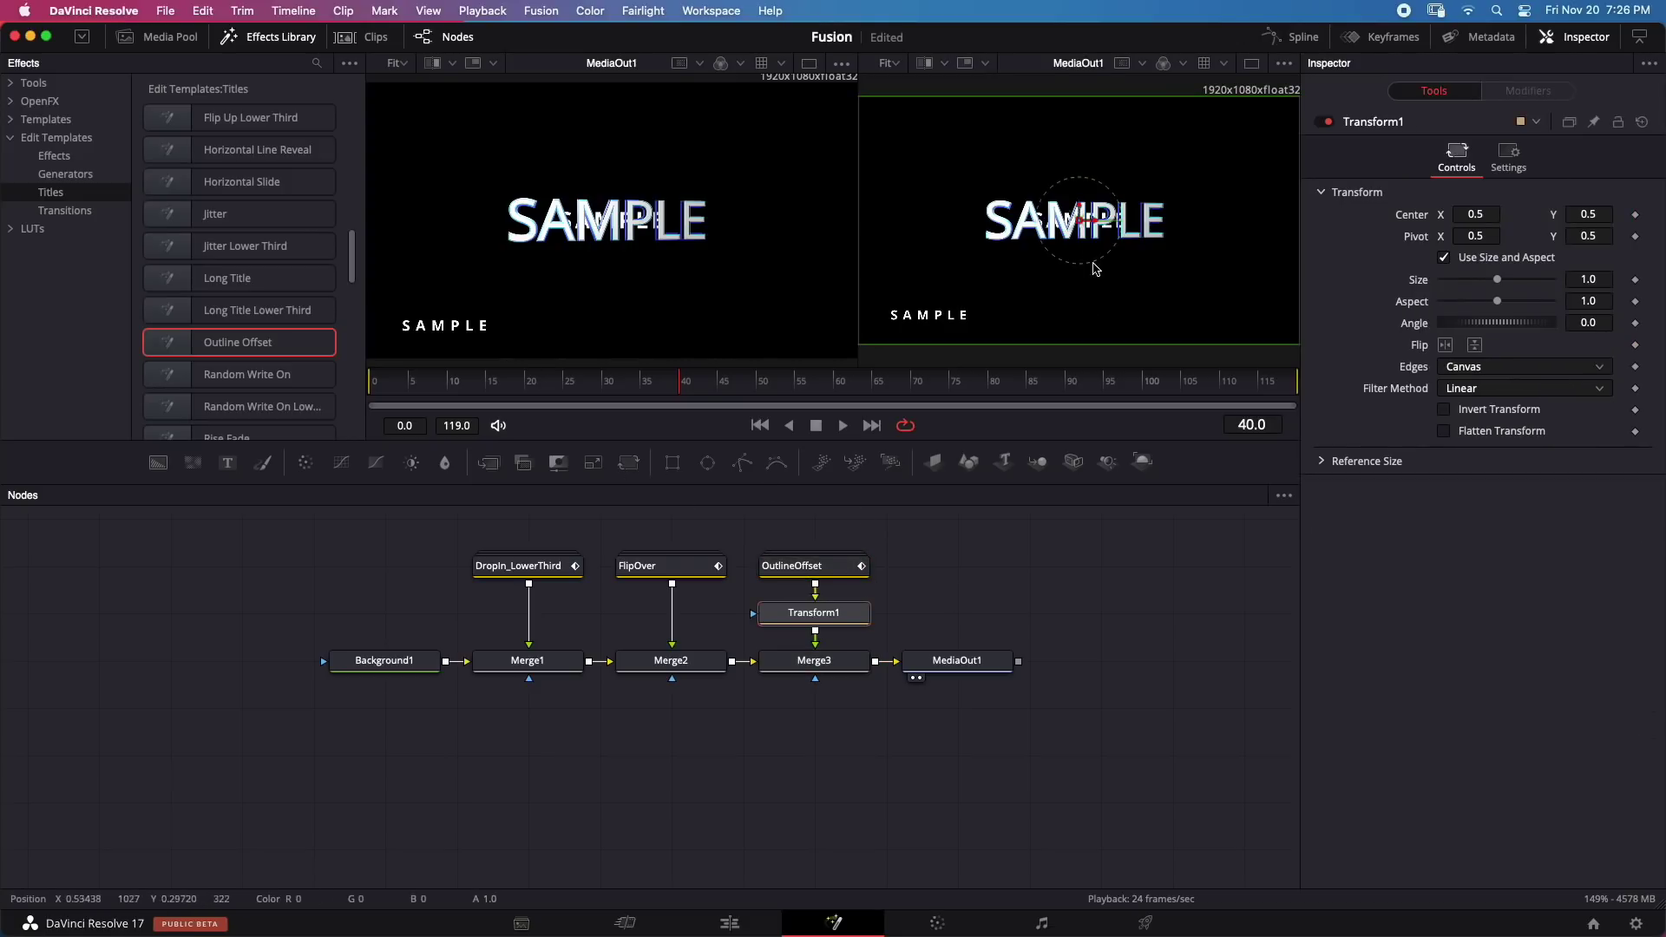
pyautogui.moveTo(1083, 230); pyautogui.dragTo(1083, 162)
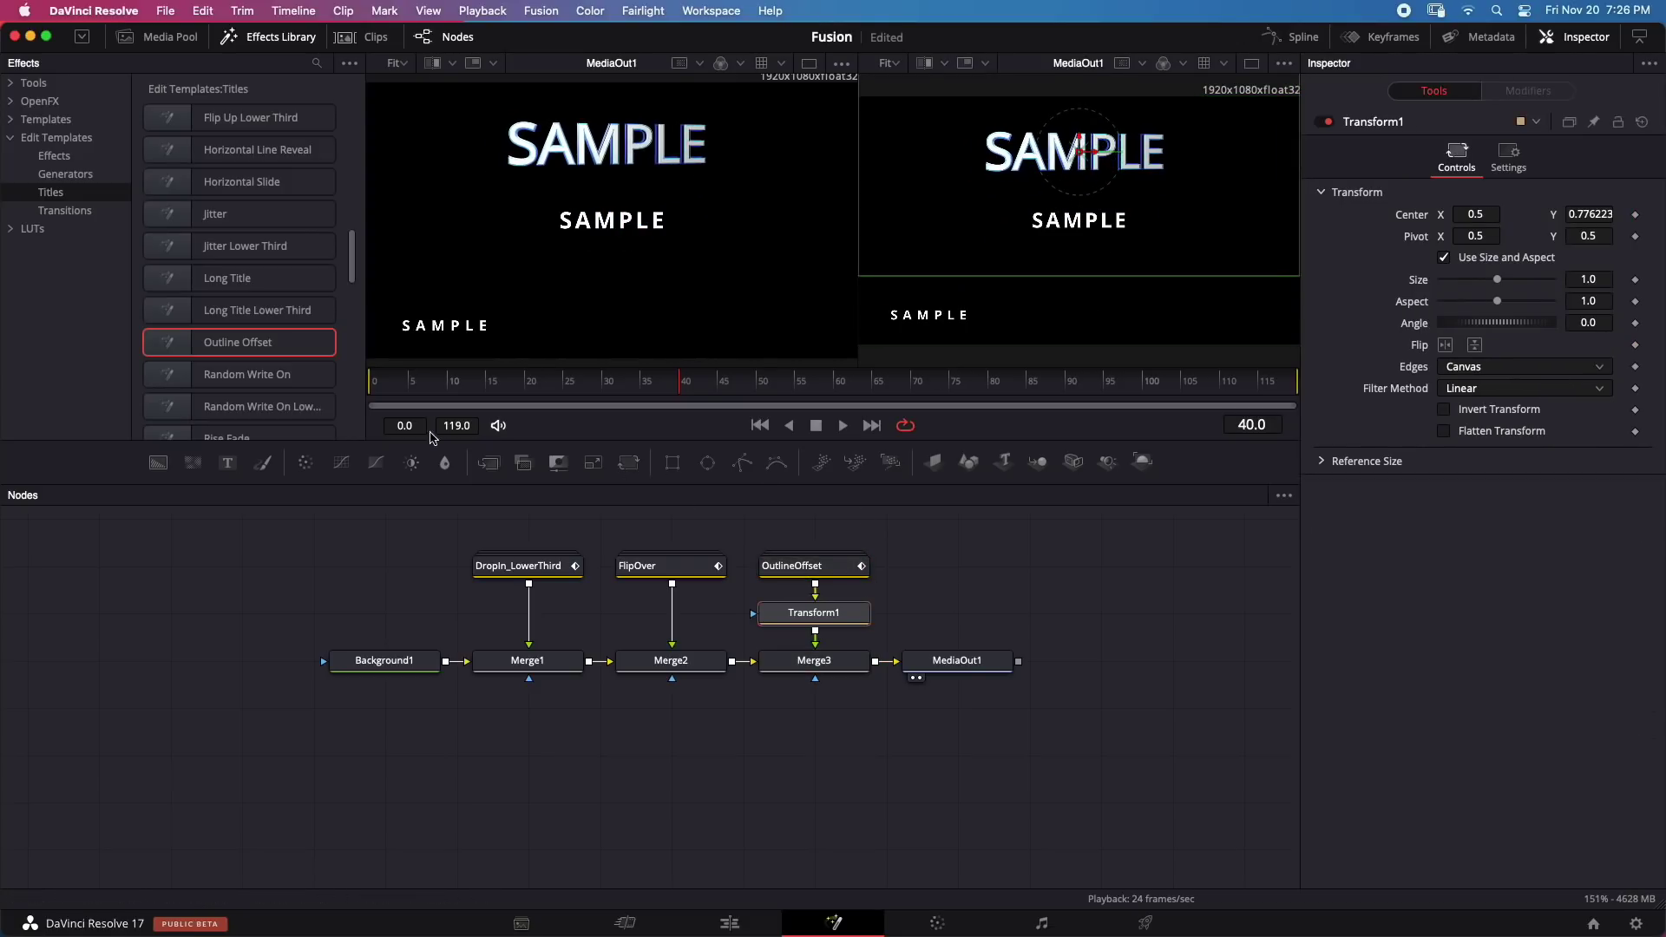
# Step: Play the three title animations together several times and show the Background1 node's settings
pyautogui.click(409, 382)
pyautogui.press('space')
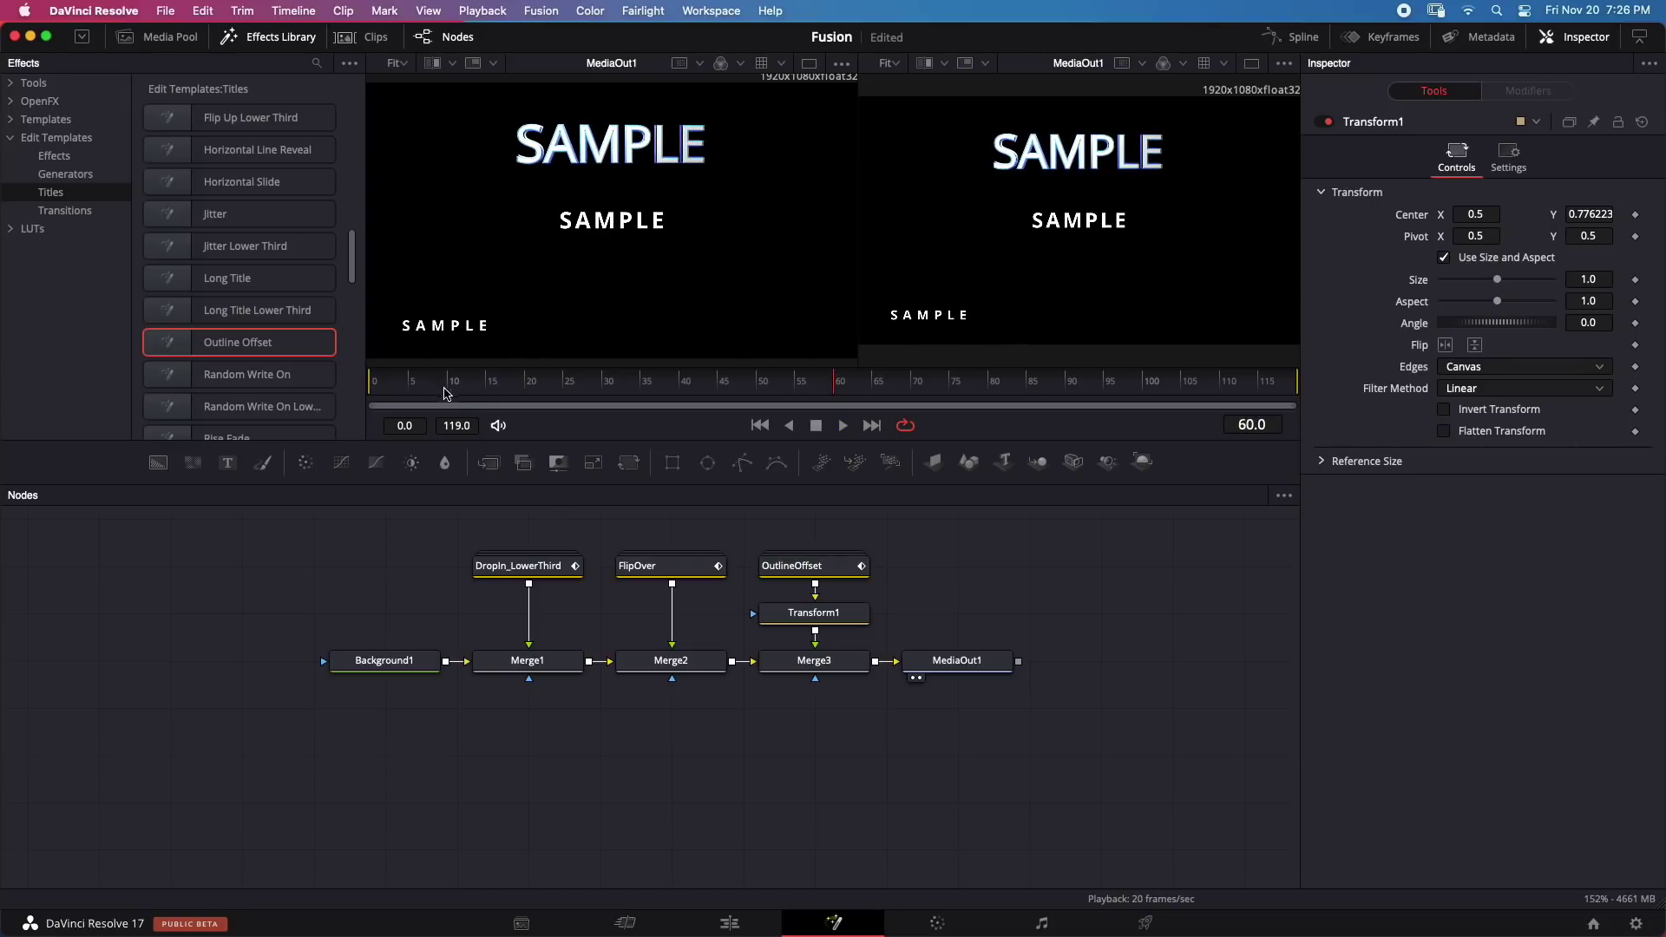
pyautogui.press('space')
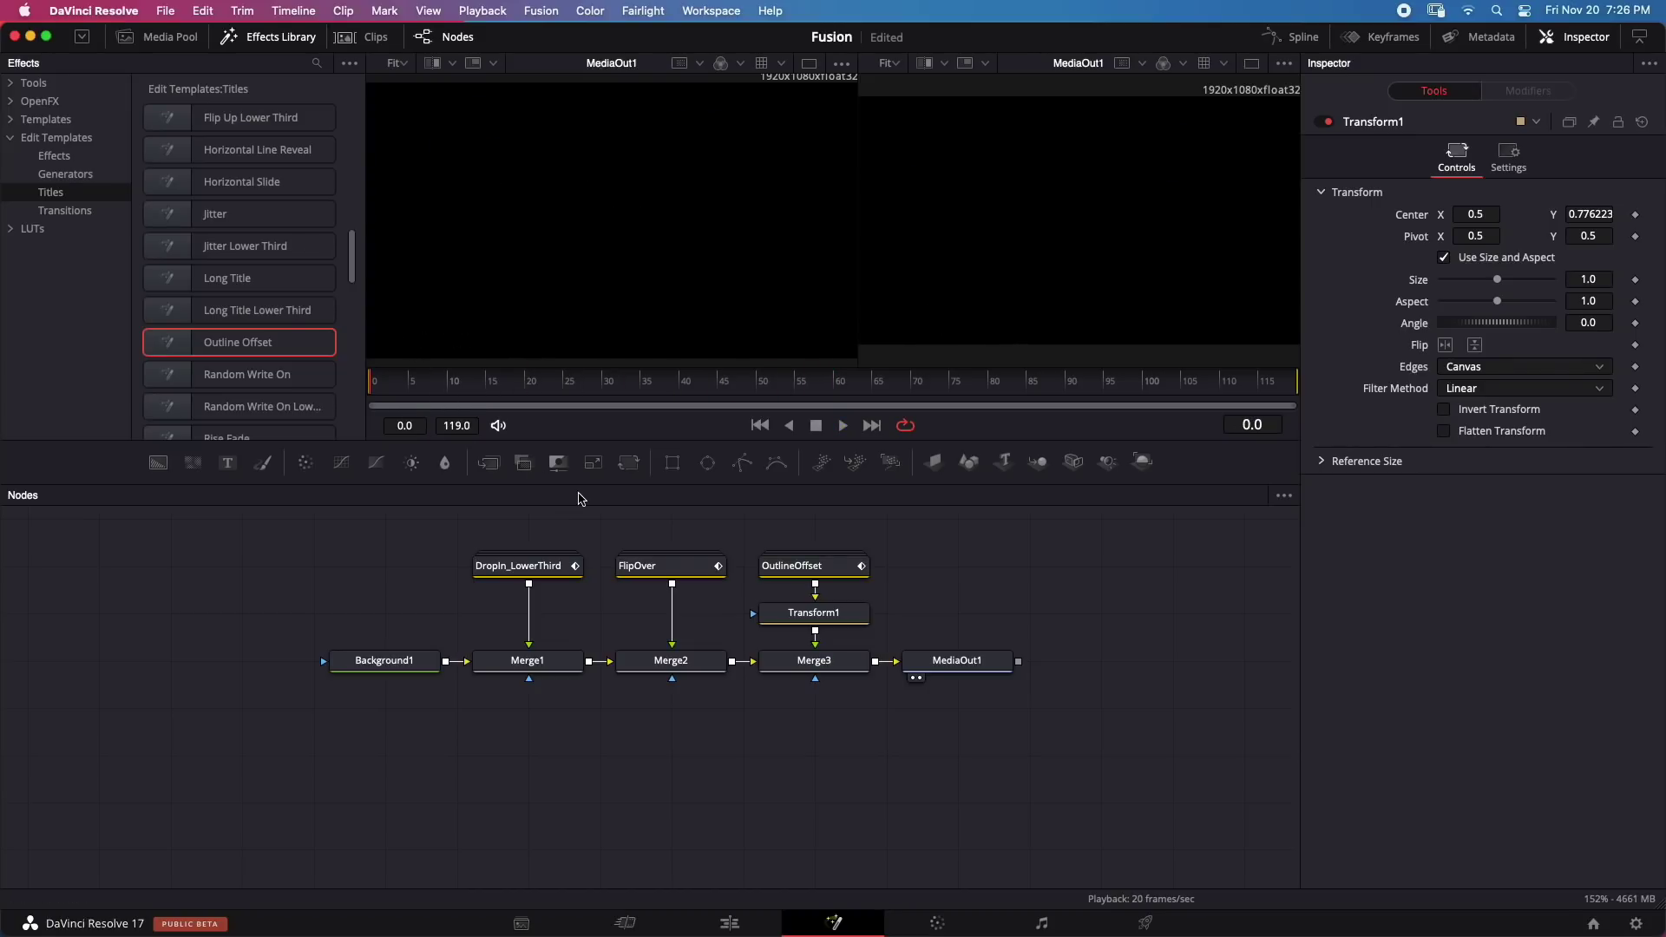
pyautogui.press('space')
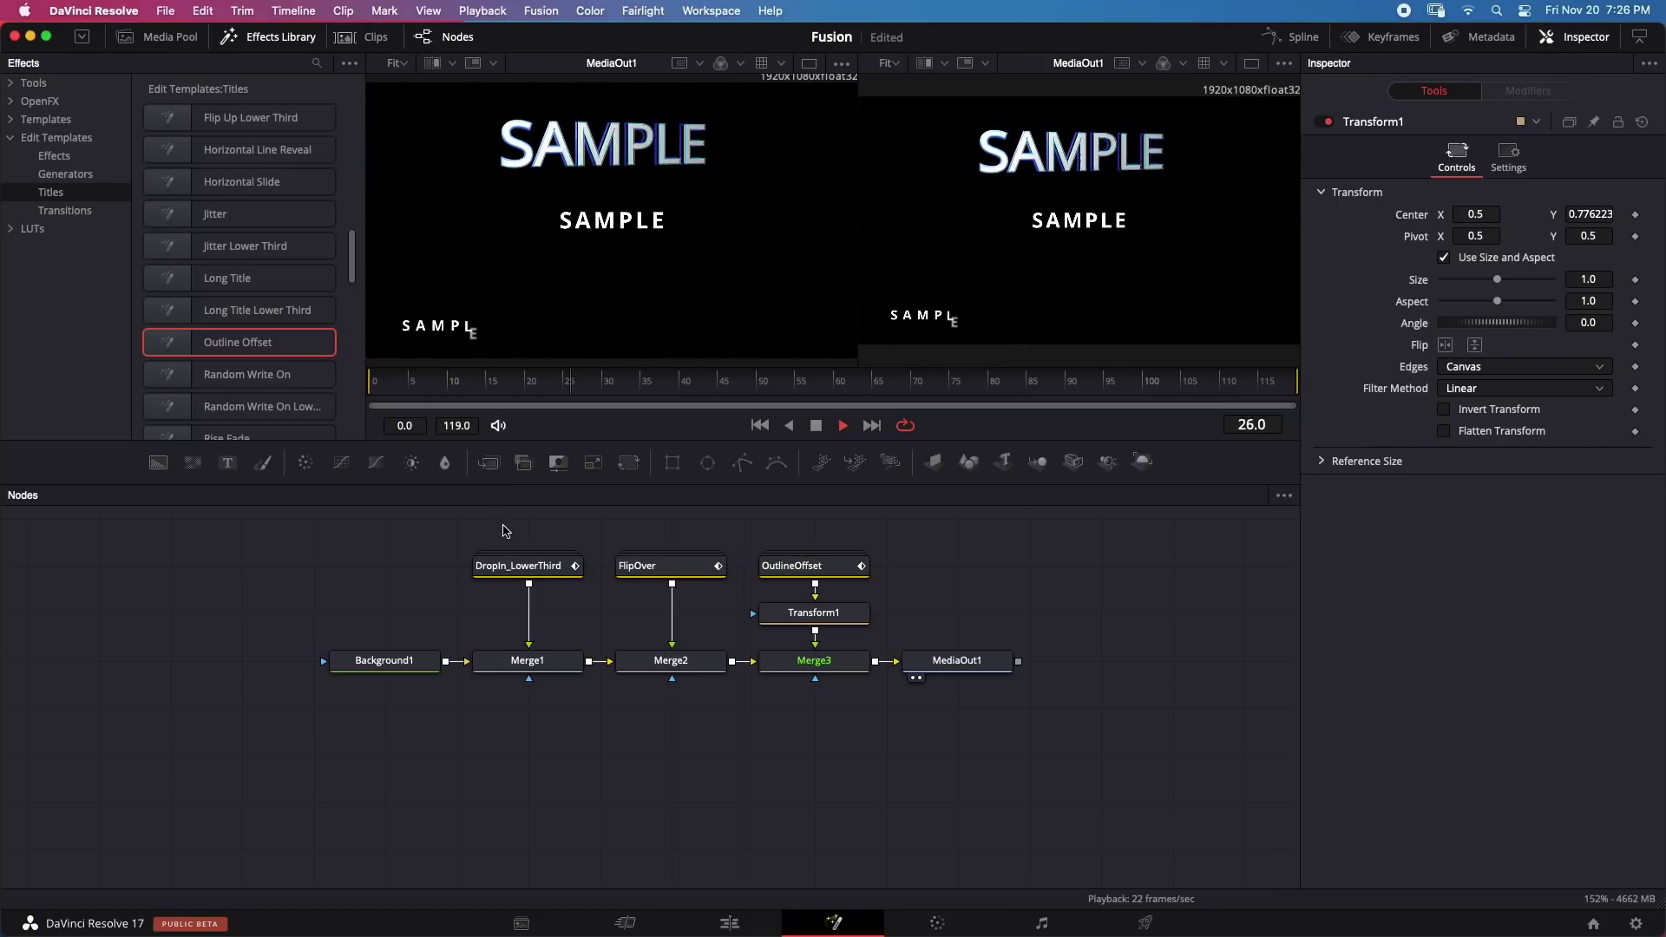
pyautogui.press('space')
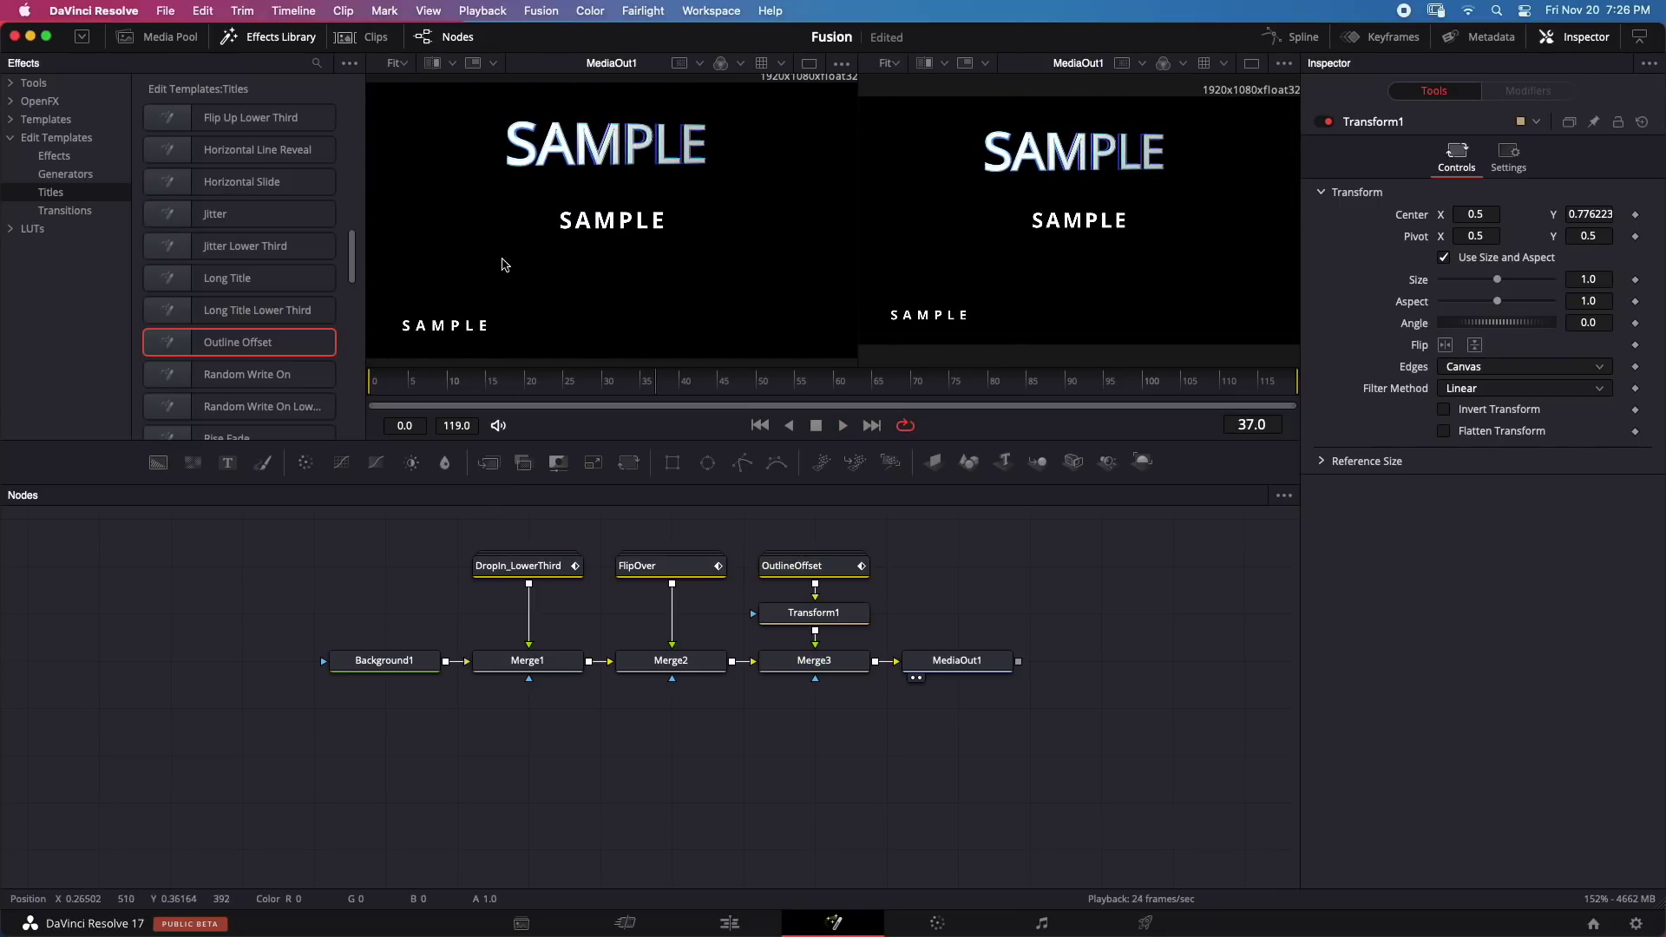
pyautogui.press('space')
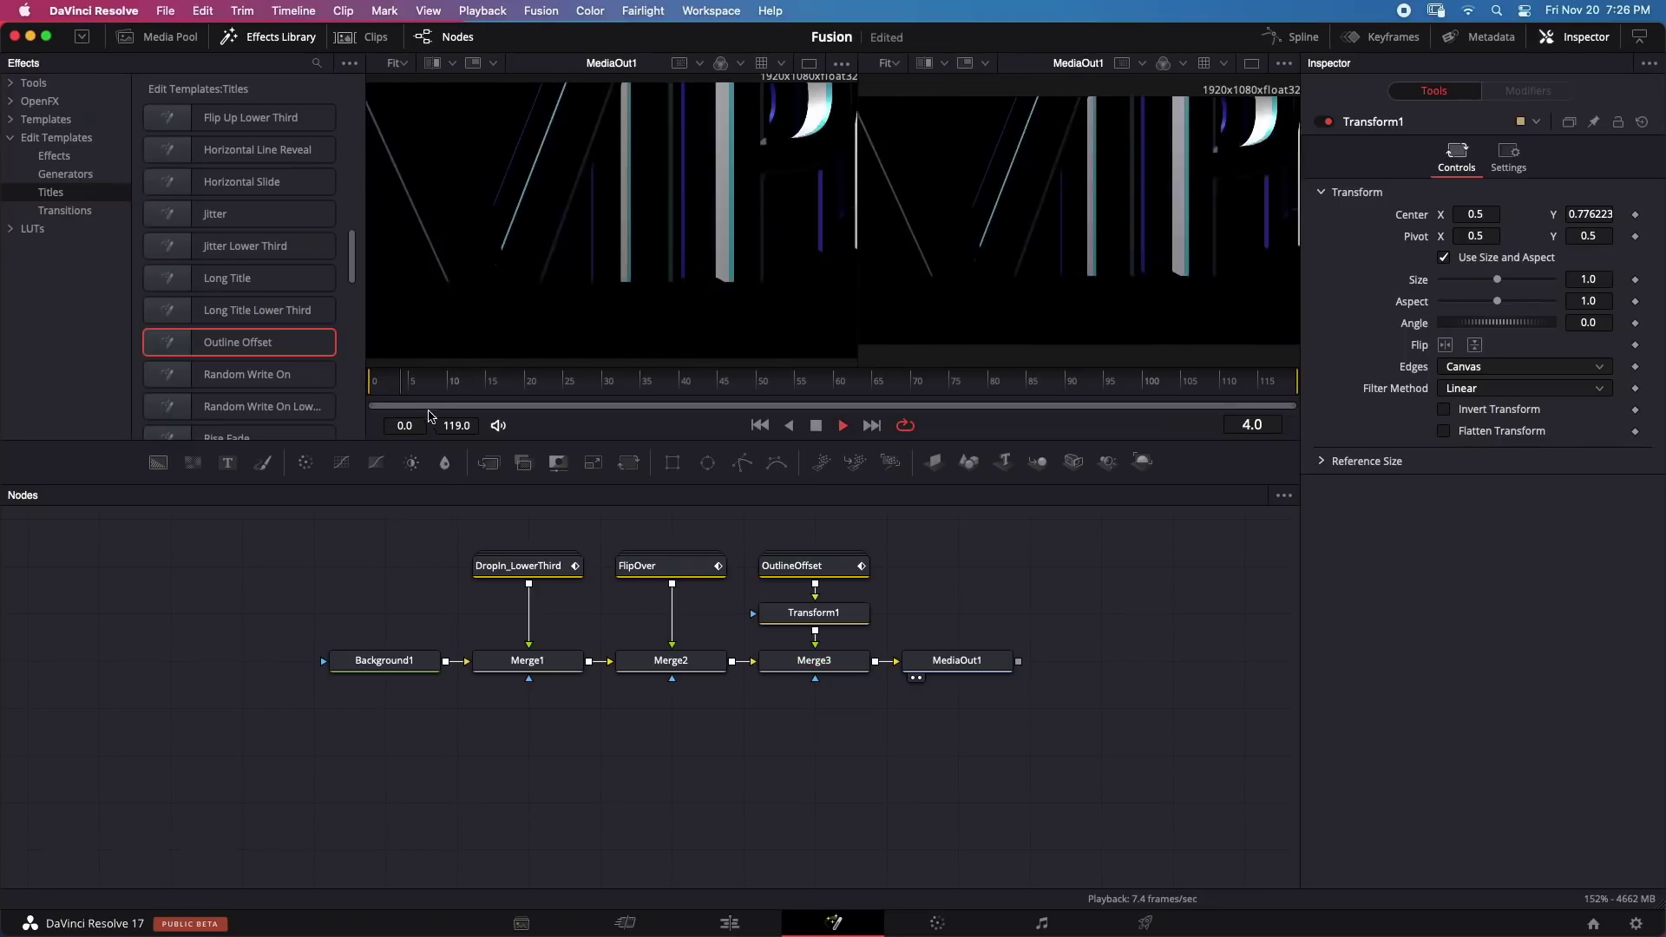
pyautogui.press('space')
pyautogui.click(385, 660)
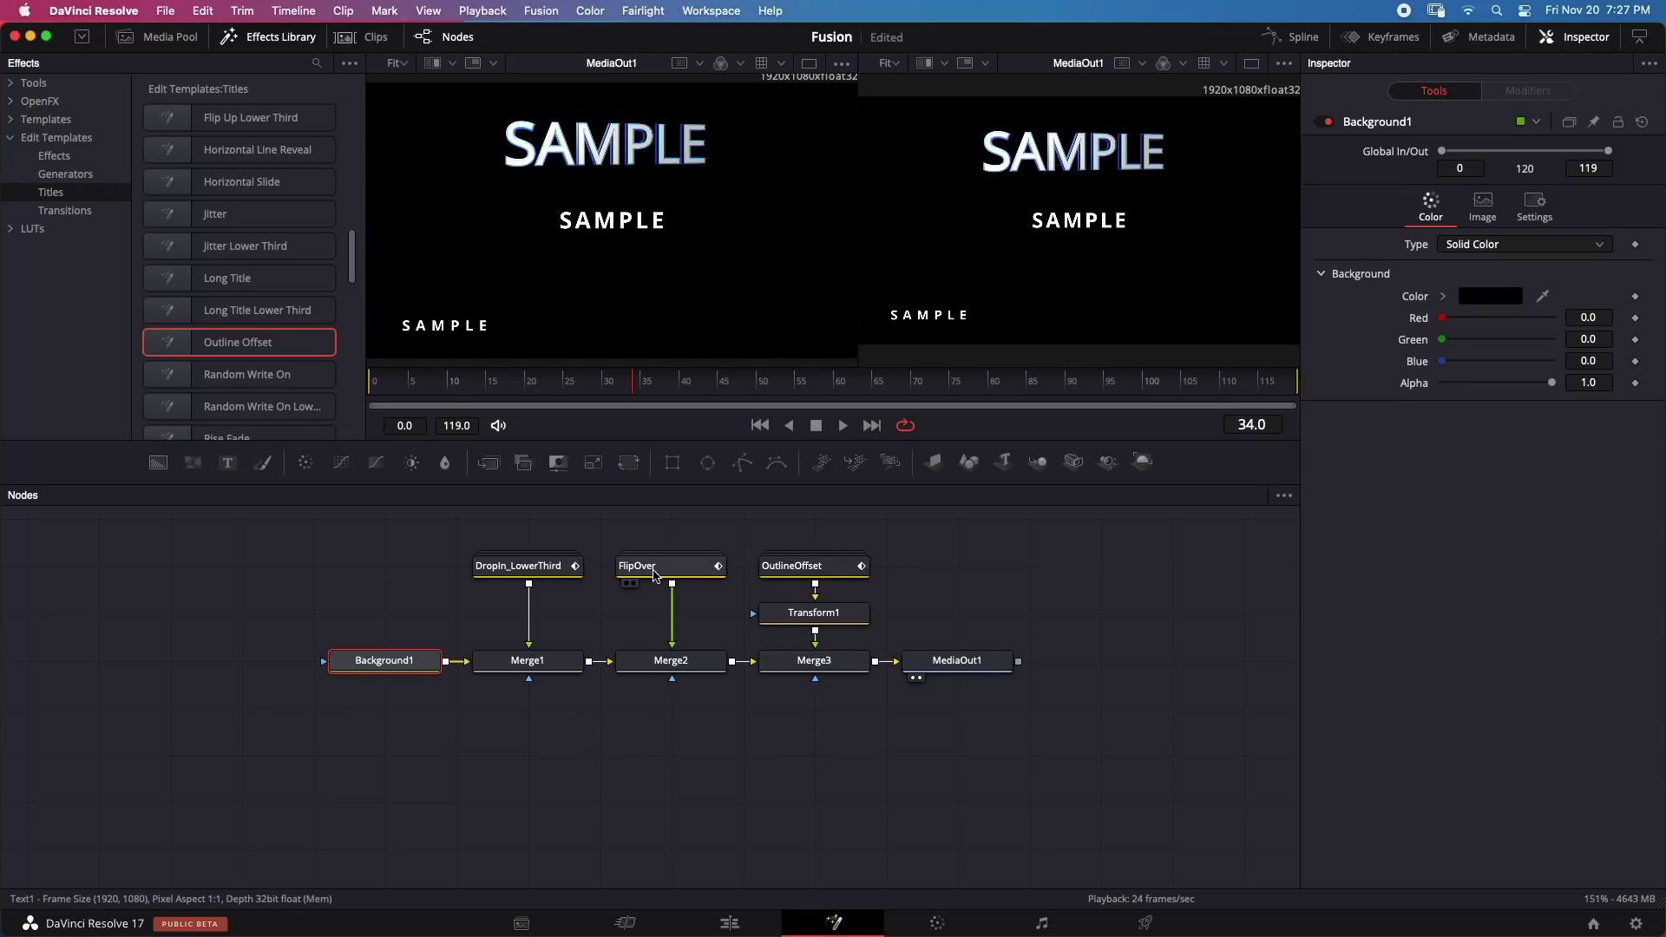
pyautogui.moveTo(674, 731); pyautogui.dragTo(670, 555)
pyautogui.press('Delete')
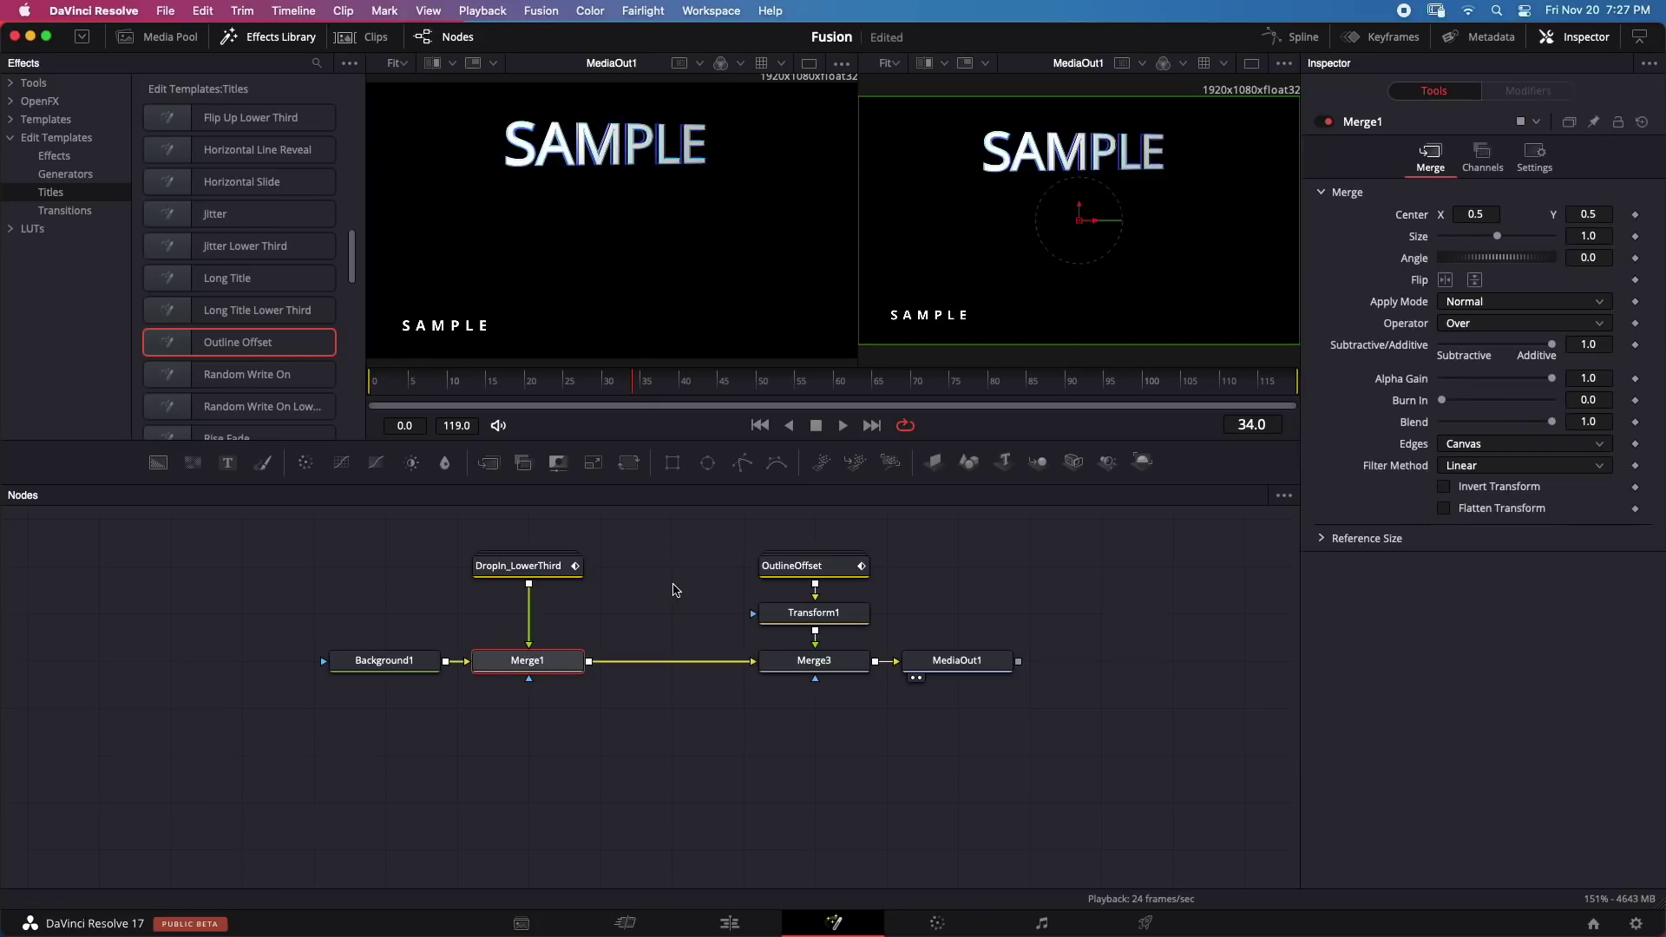
pyautogui.press('super+z')
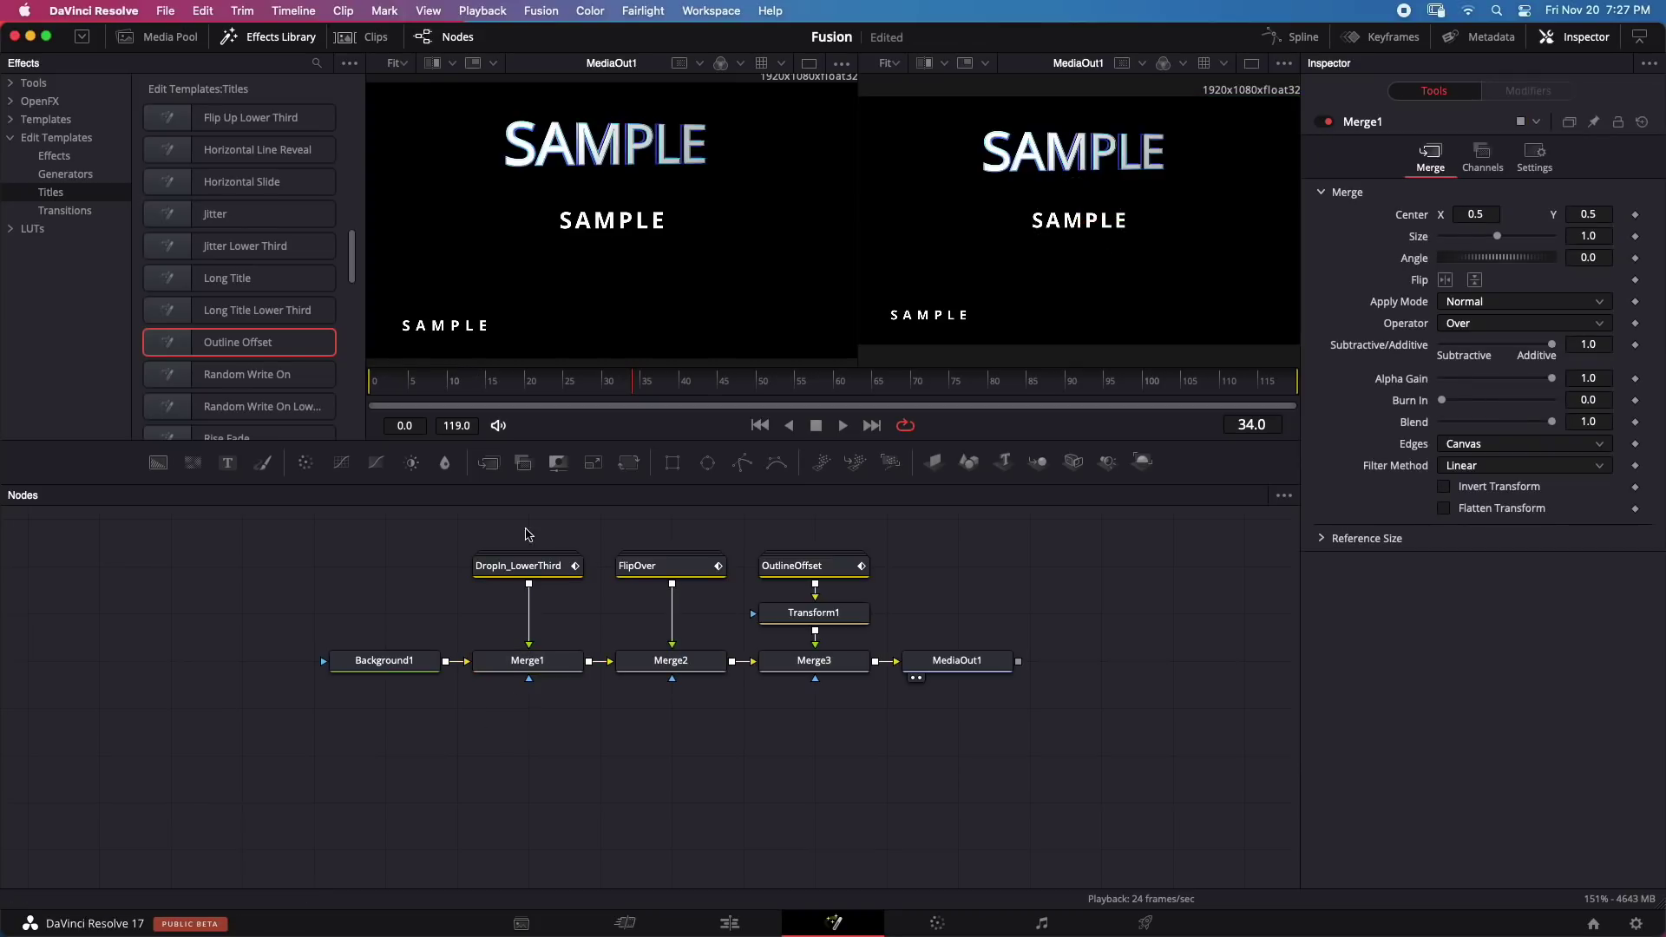
# Step: Delete the Drop In Lower Third and Outline Offset titles with their Transform and Merge nodes, keeping only the Flip Over title
pyautogui.press('Delete')
pyautogui.moveTo(868, 737); pyautogui.dragTo(763, 525)
pyautogui.press('Delete')
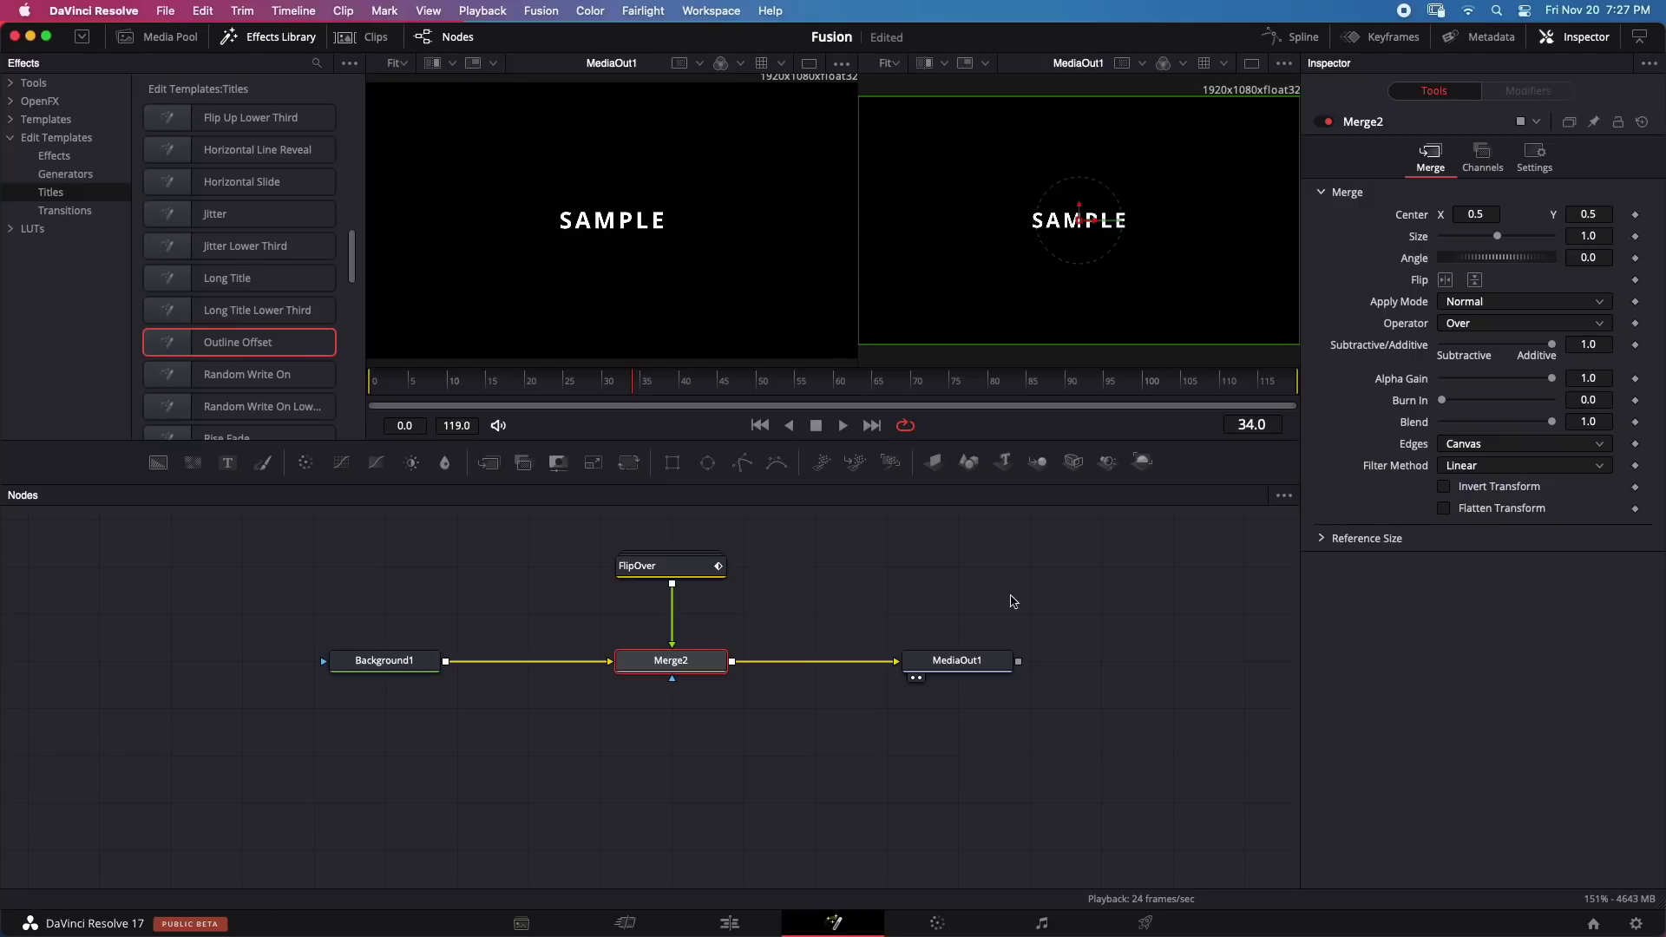
# Step: Make the Background1 node transparent and move the Fusion Composition clip up to track V2 on the Edit page
pyautogui.click(350, 665)
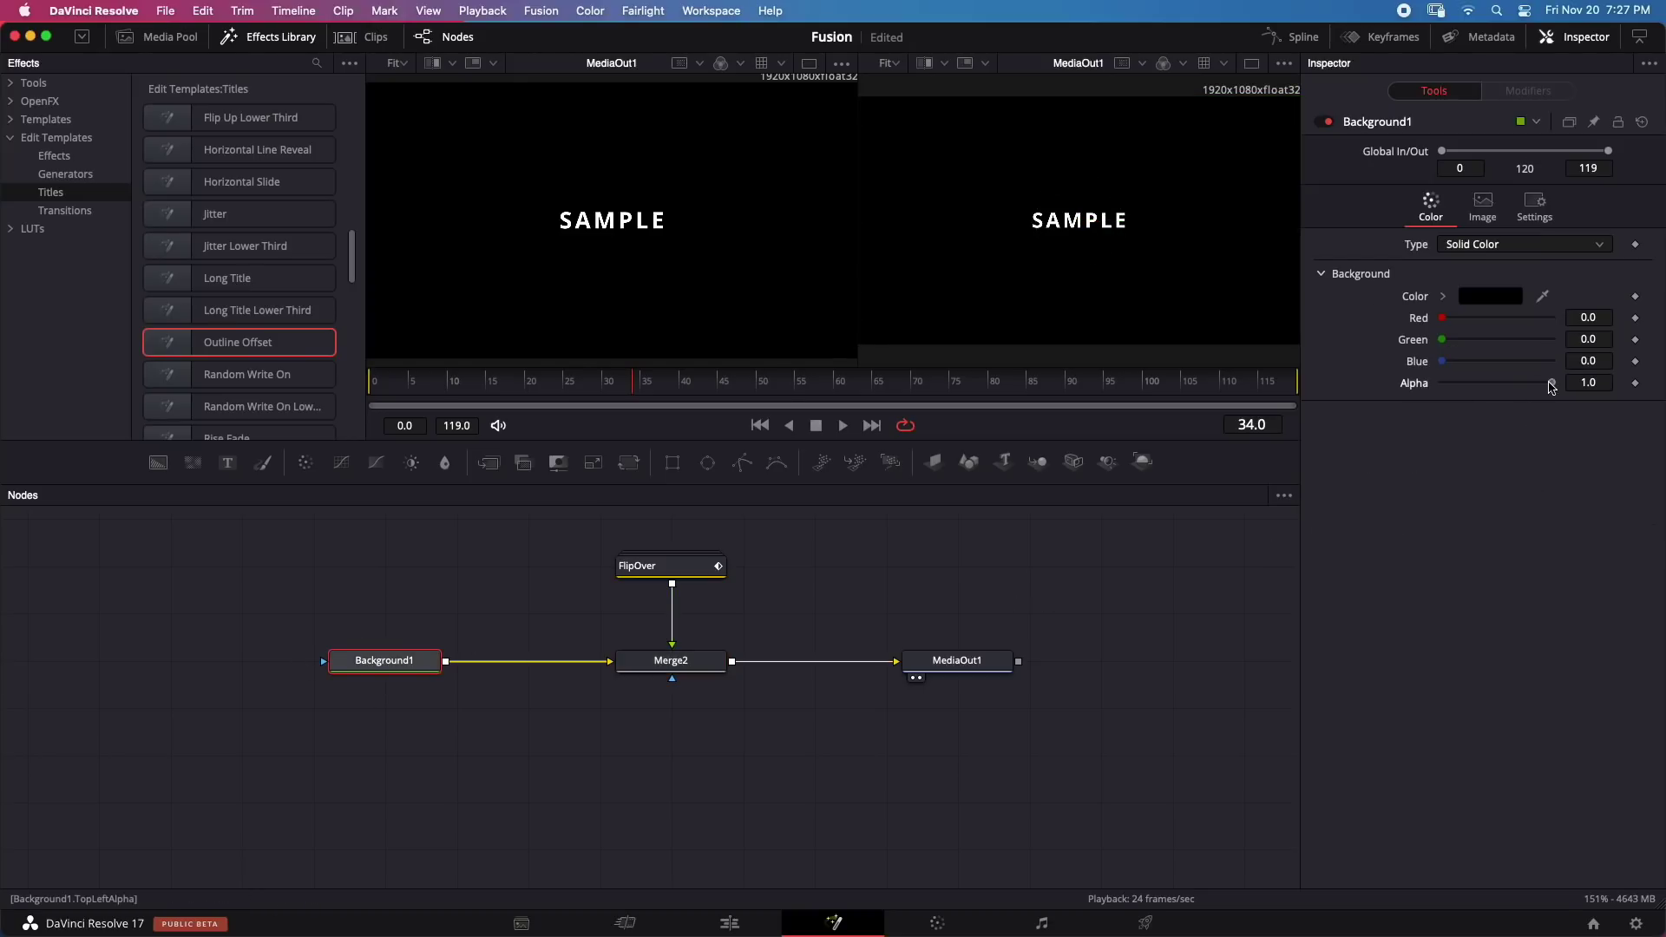
pyautogui.click(729, 922)
pyautogui.moveTo(513, 688); pyautogui.dragTo(482, 655)
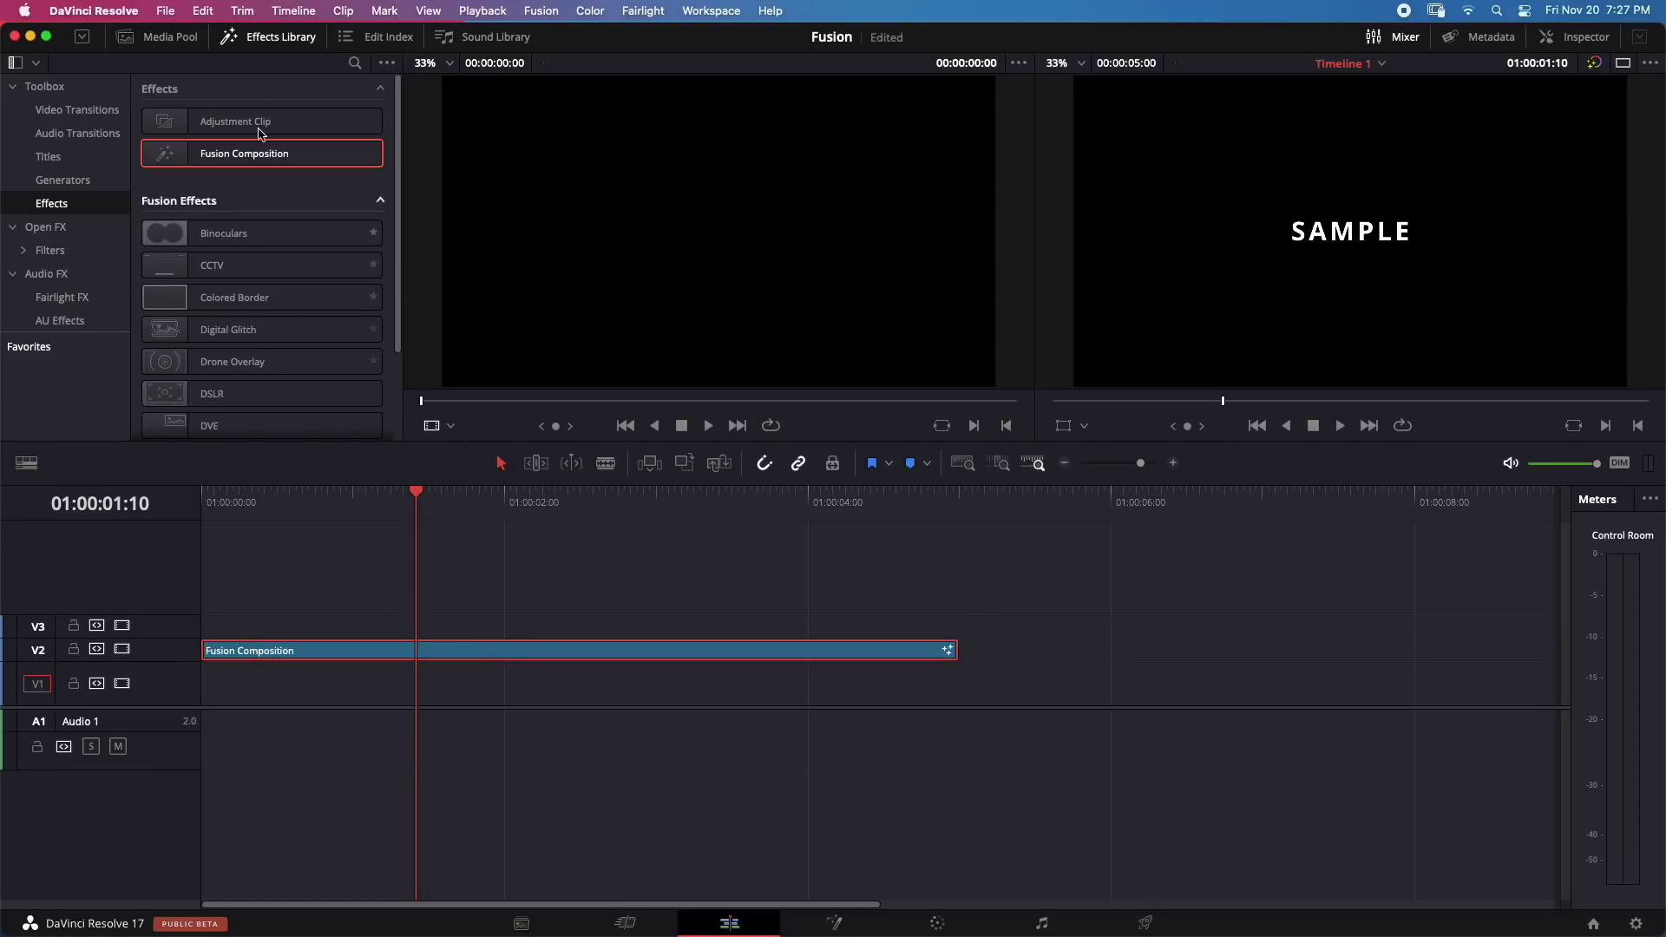
# Step: Place the misty mountain valley clip 86_MzMyMCBmb290YWdl 2.mov on track V1 beneath the Fusion Composition, starting at the timeline's beginning
pyautogui.click(157, 37)
pyautogui.click(321, 197)
pyautogui.moveTo(321, 197); pyautogui.dragTo(200, 688)
# Step: Play the title animation over the mountain footage several times from the start of the timeline
pyautogui.press('space')
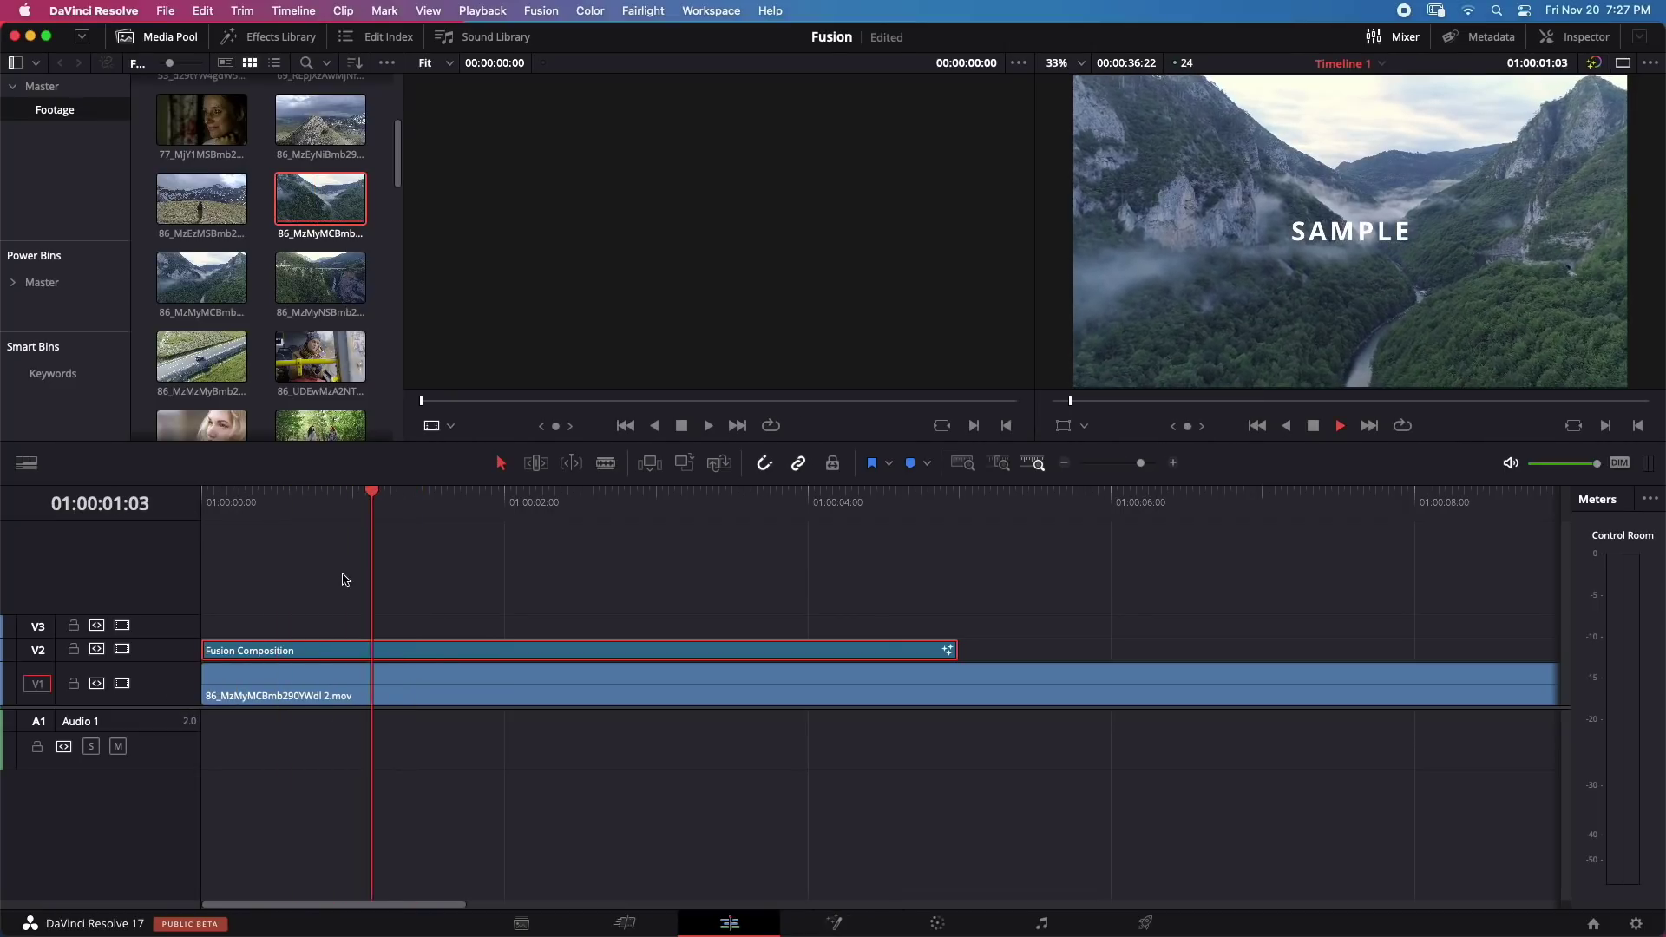
pyautogui.press('Home')
pyautogui.press('space')
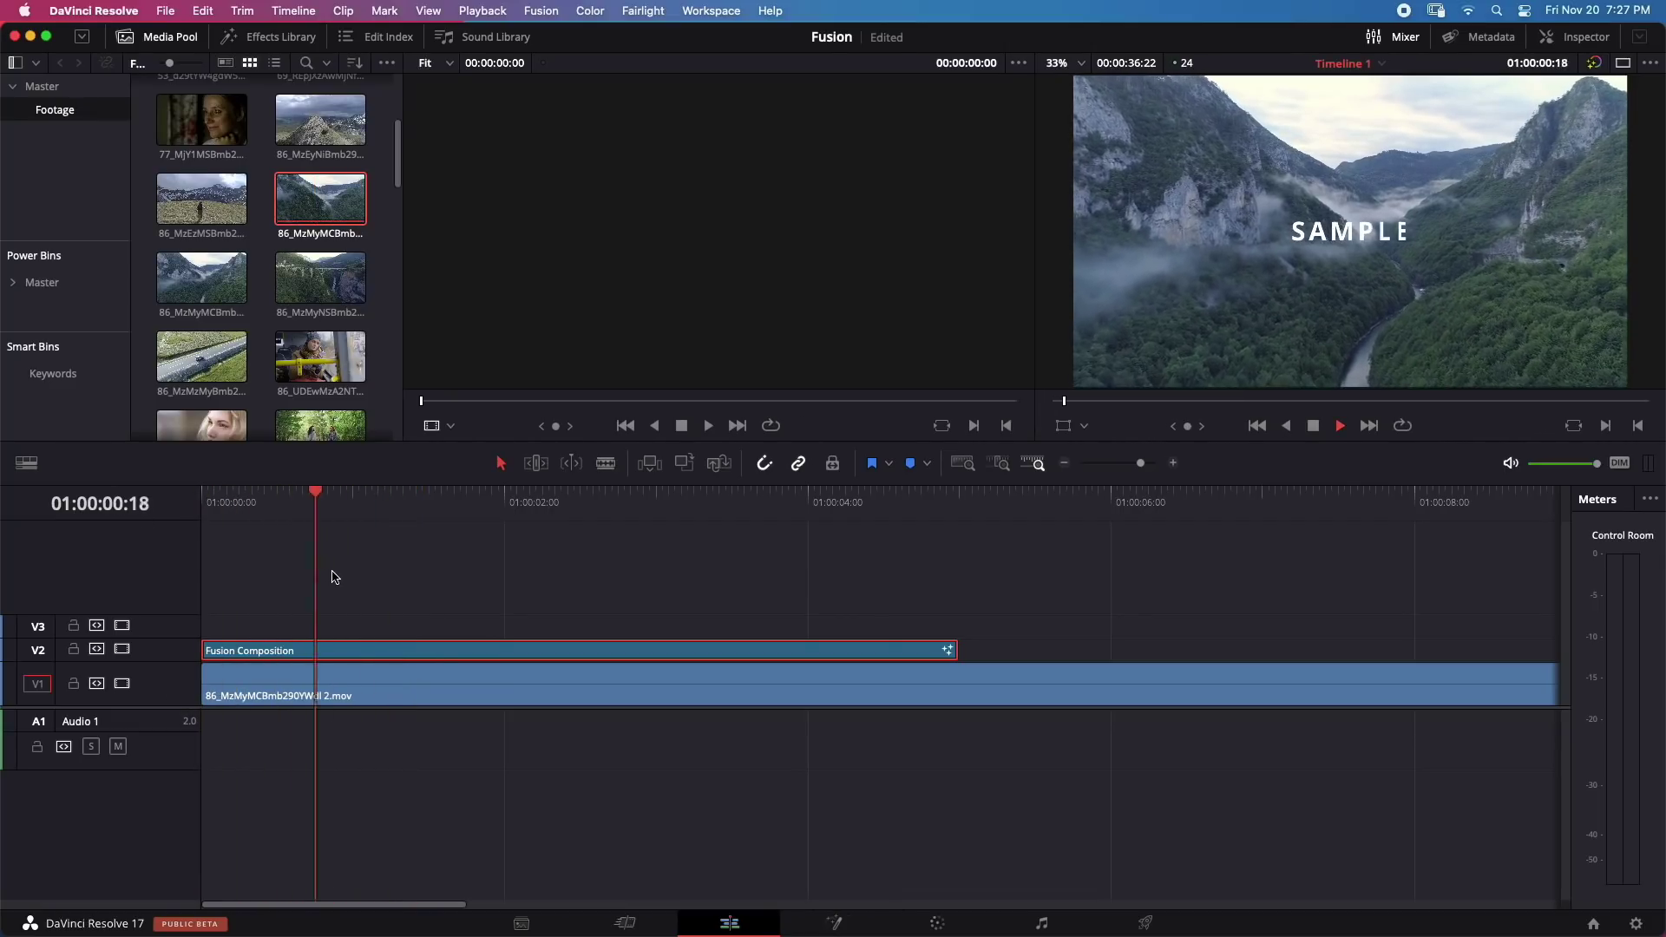
pyautogui.press('Home')
pyautogui.press('space')
pyautogui.press('Home')
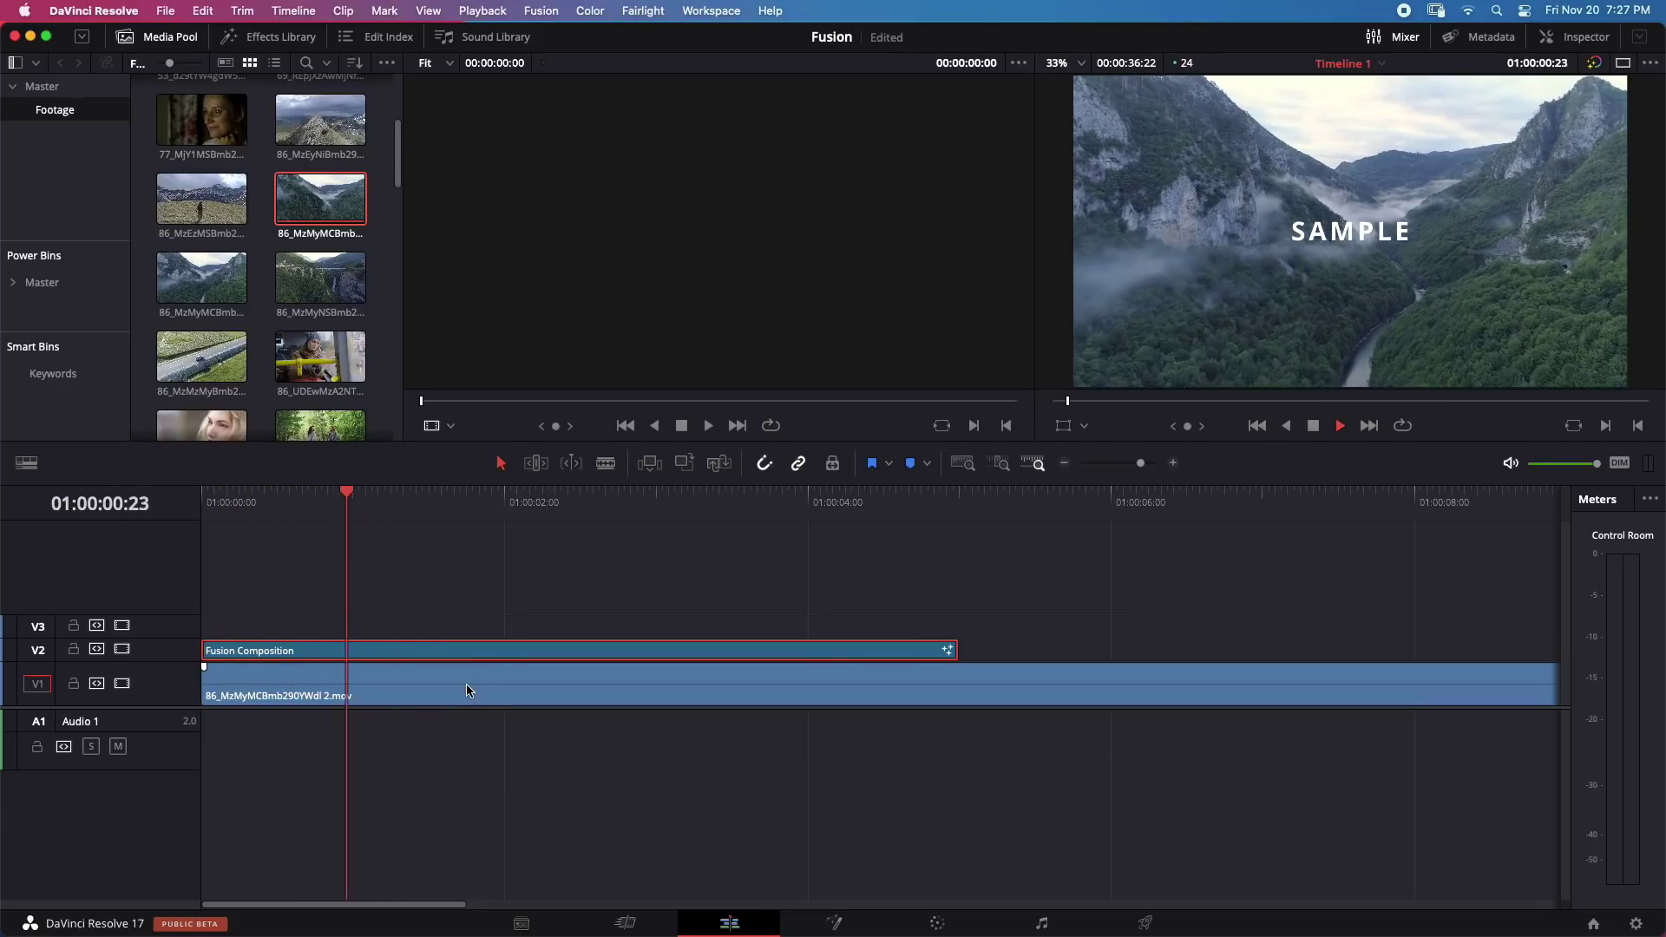
# Step: Delete the mountain footage clip from track V1
pyautogui.click(584, 682)
pyautogui.press('Delete')
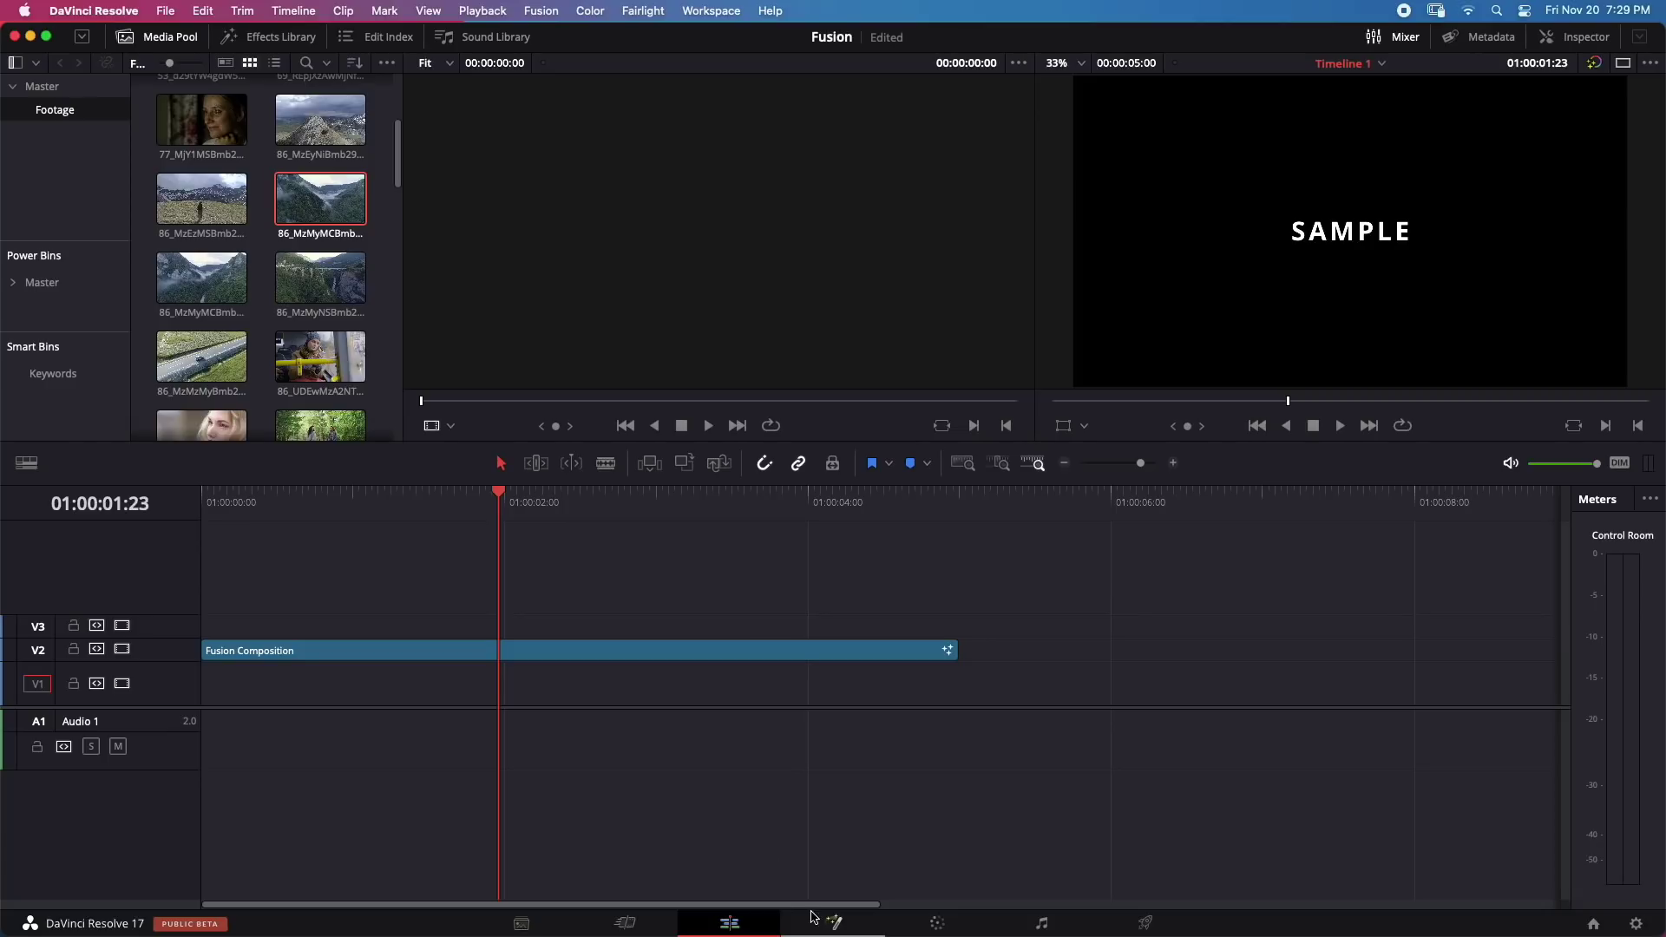
# Step: Add the Texture Background generator to the Fusion node graph and preview it in the first viewer
pyautogui.click(834, 923)
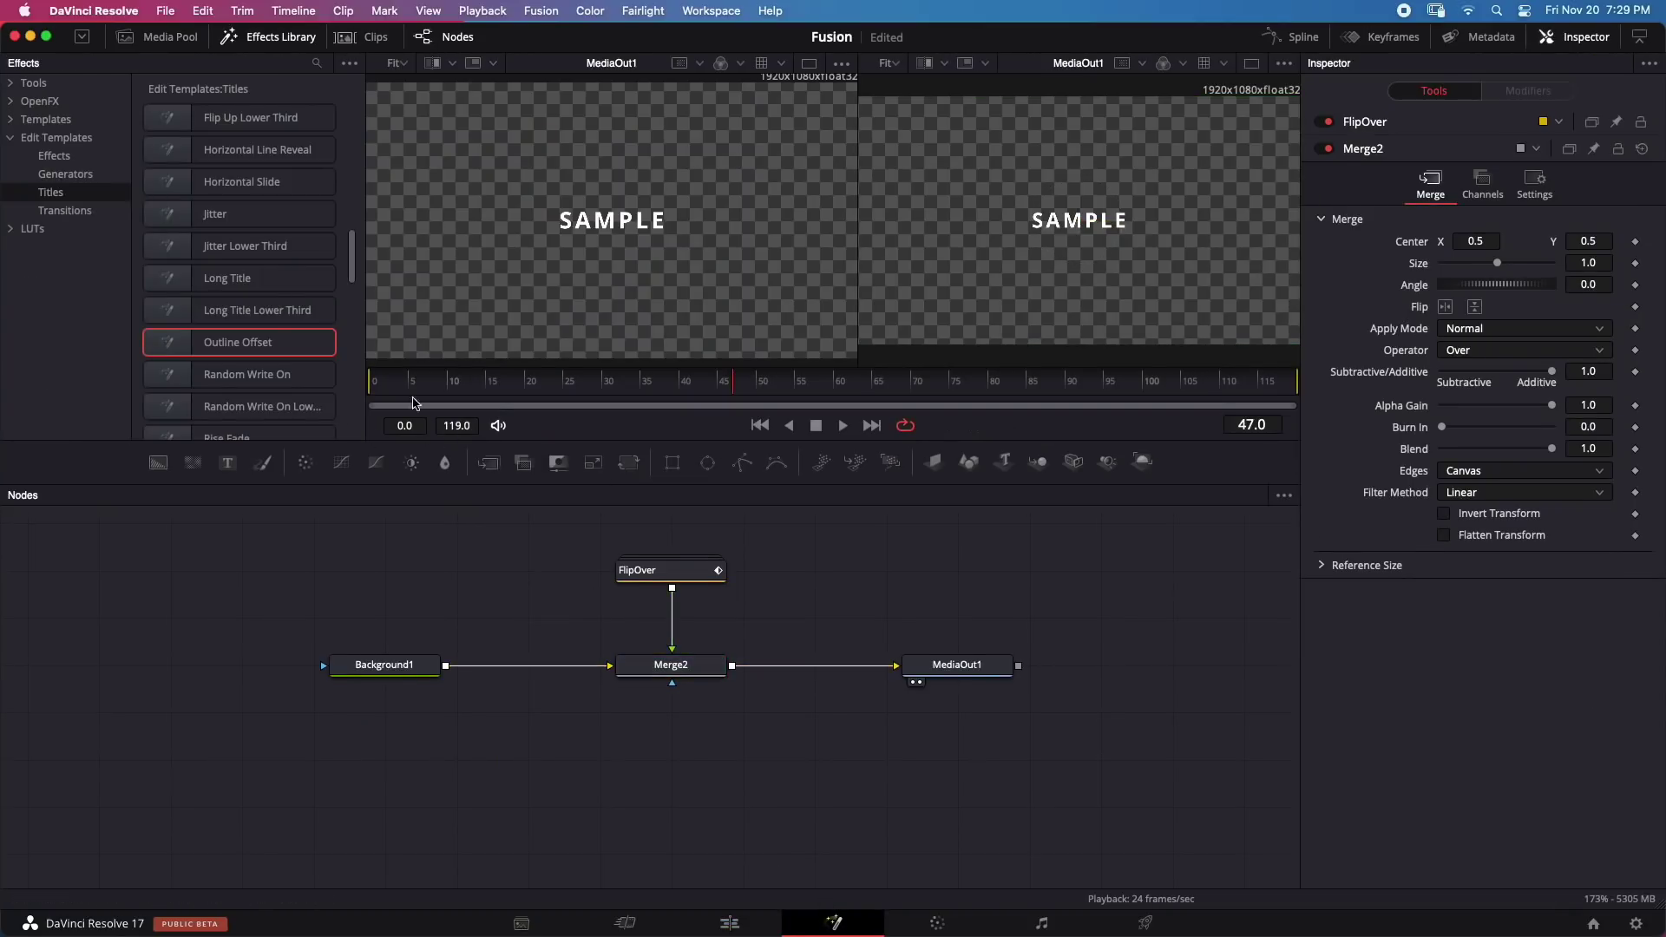
pyautogui.click(66, 174)
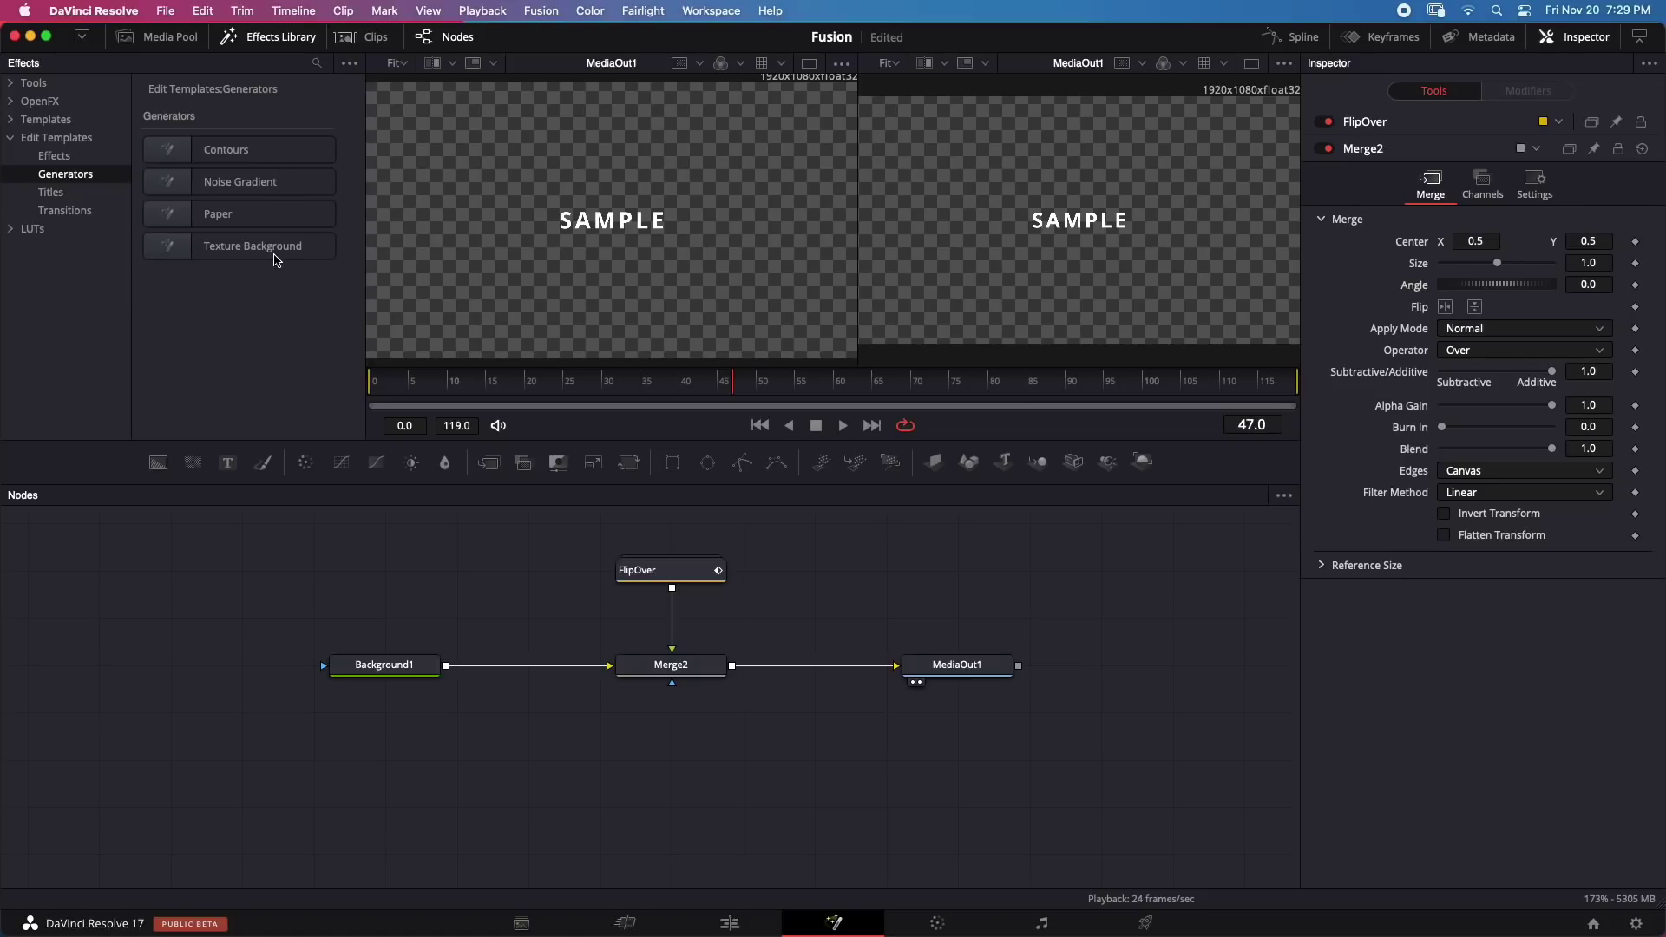
pyautogui.moveTo(274, 259); pyautogui.dragTo(576, 751)
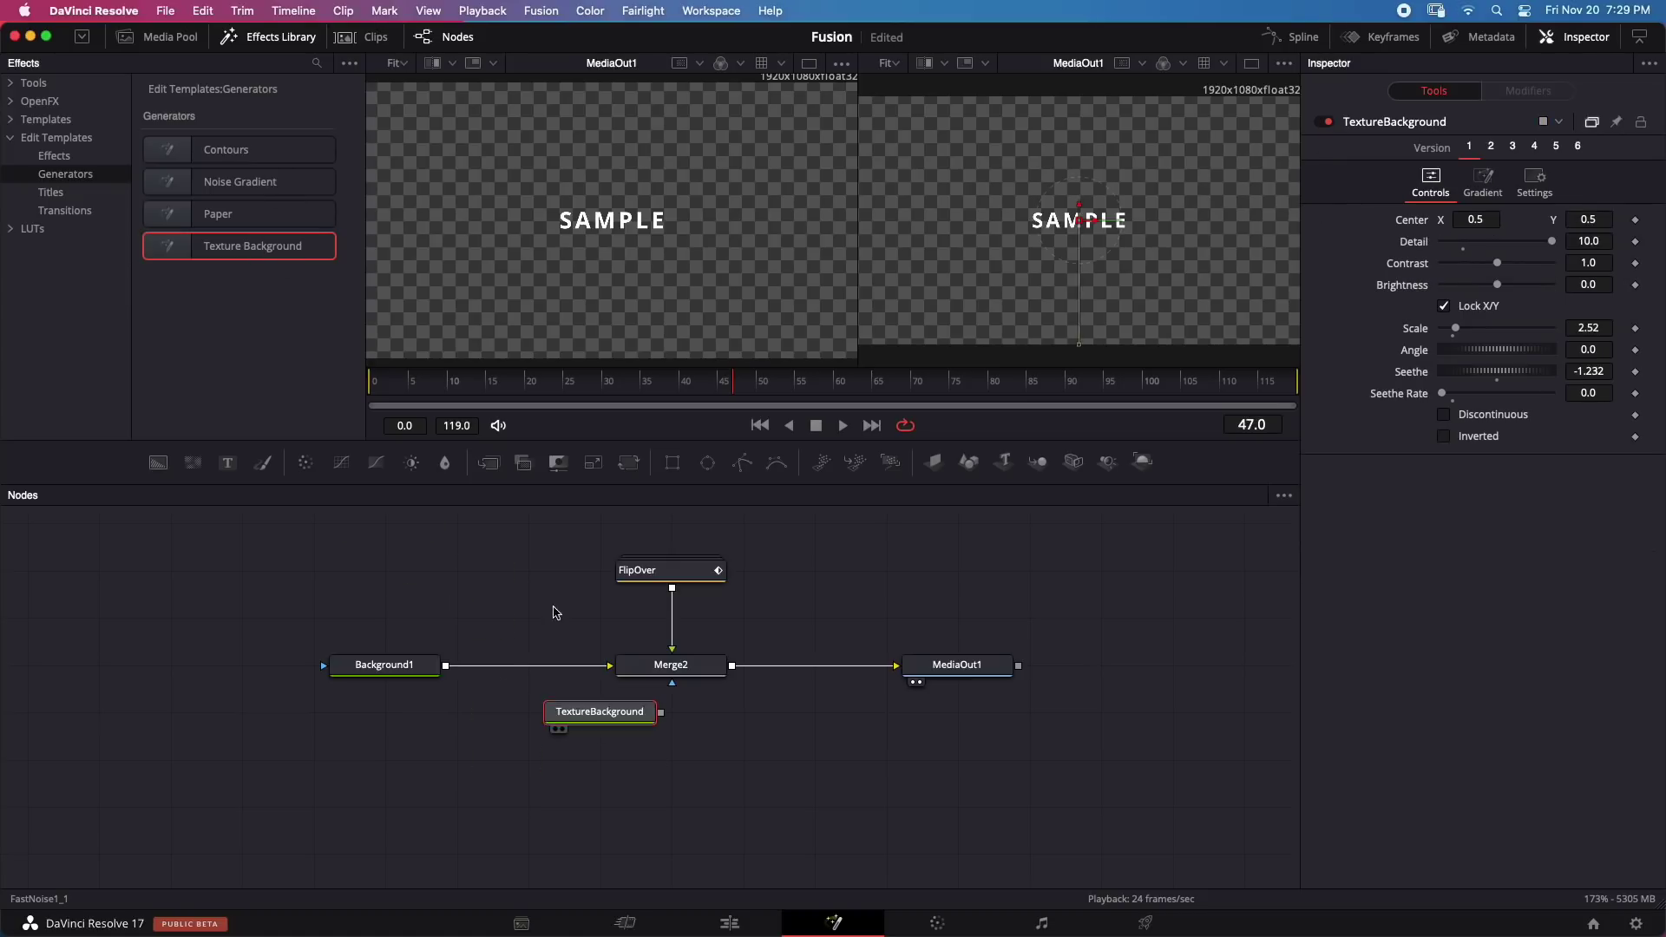
pyautogui.press('1')
pyautogui.press('space')
pyautogui.press('space')
# Step: Add the Noise Gradient generator, load it into the first viewer and play its animation
pyautogui.moveTo(276, 188); pyautogui.dragTo(512, 330)
pyautogui.press('space')
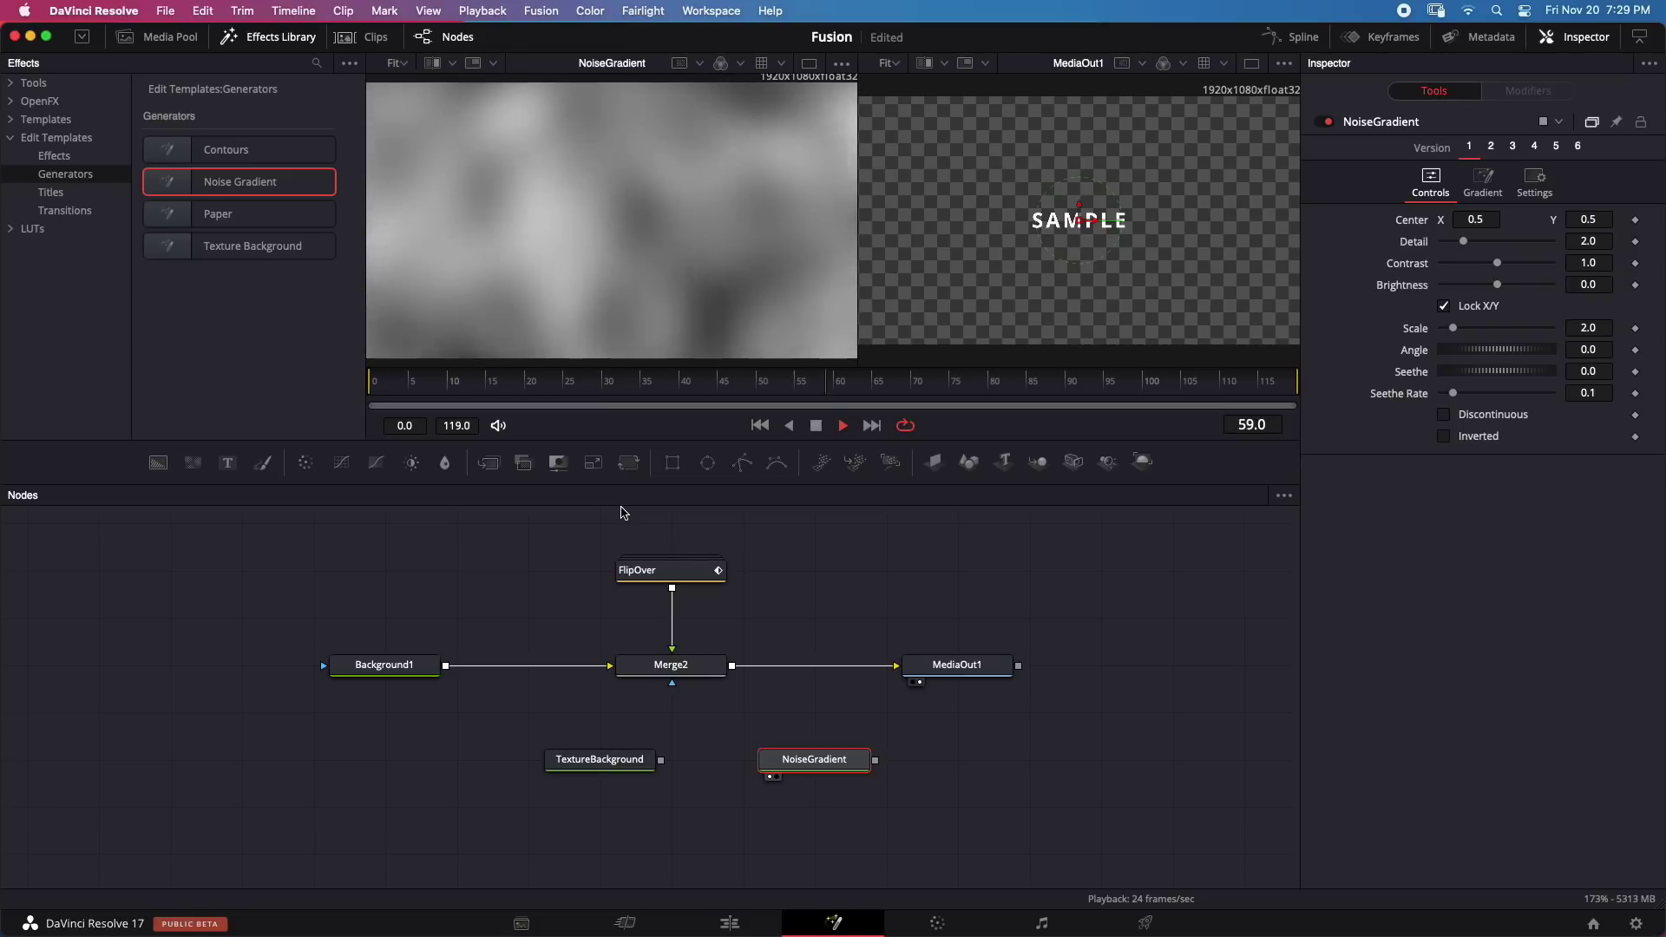
pyautogui.press('space')
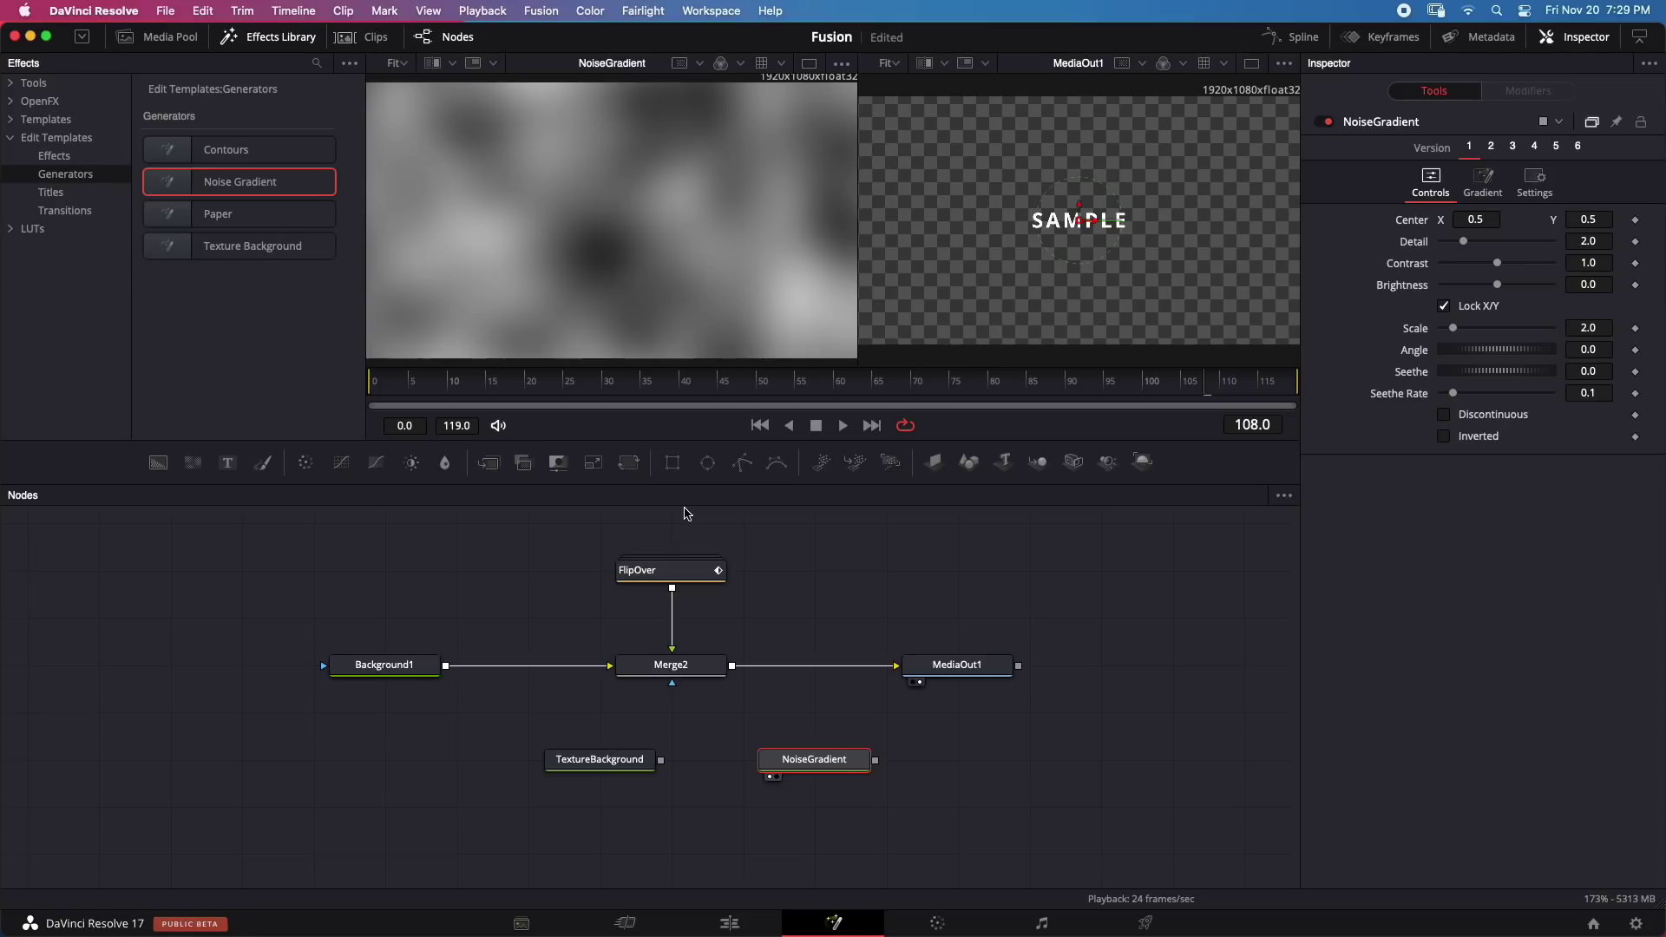
# Step: Delete every node in the composition except MediaOut1
pyautogui.keyDown('ctrl'); pyautogui.click(607, 759); pyautogui.keyUp('ctrl')
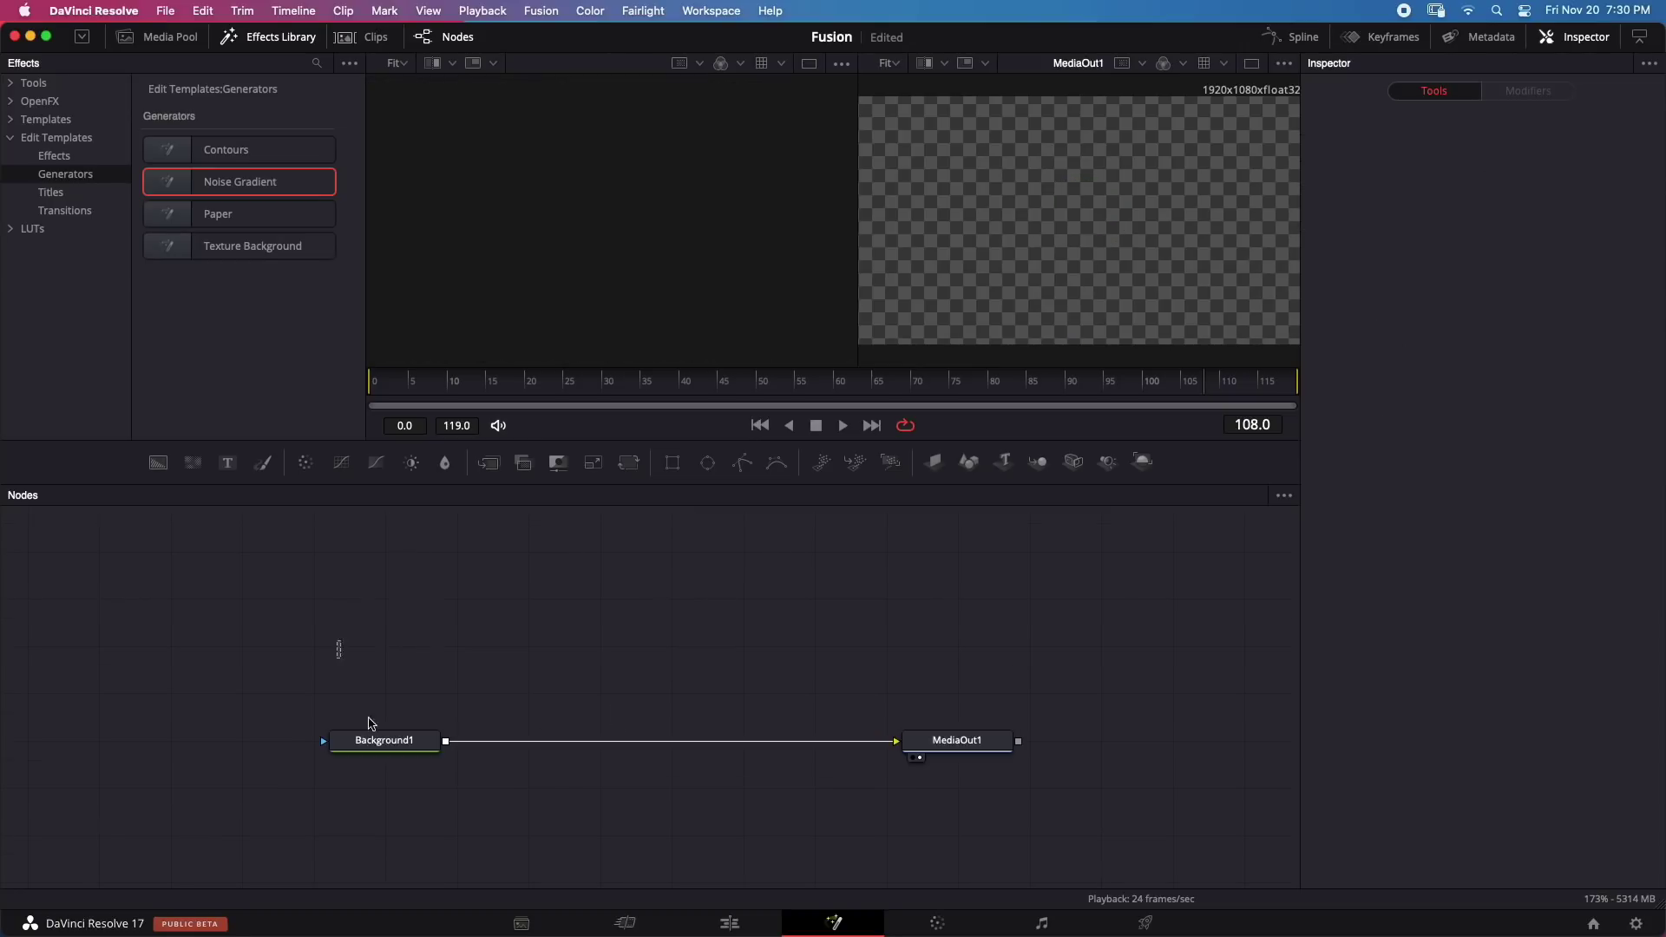
pyautogui.click(390, 741)
pyautogui.press('Delete')
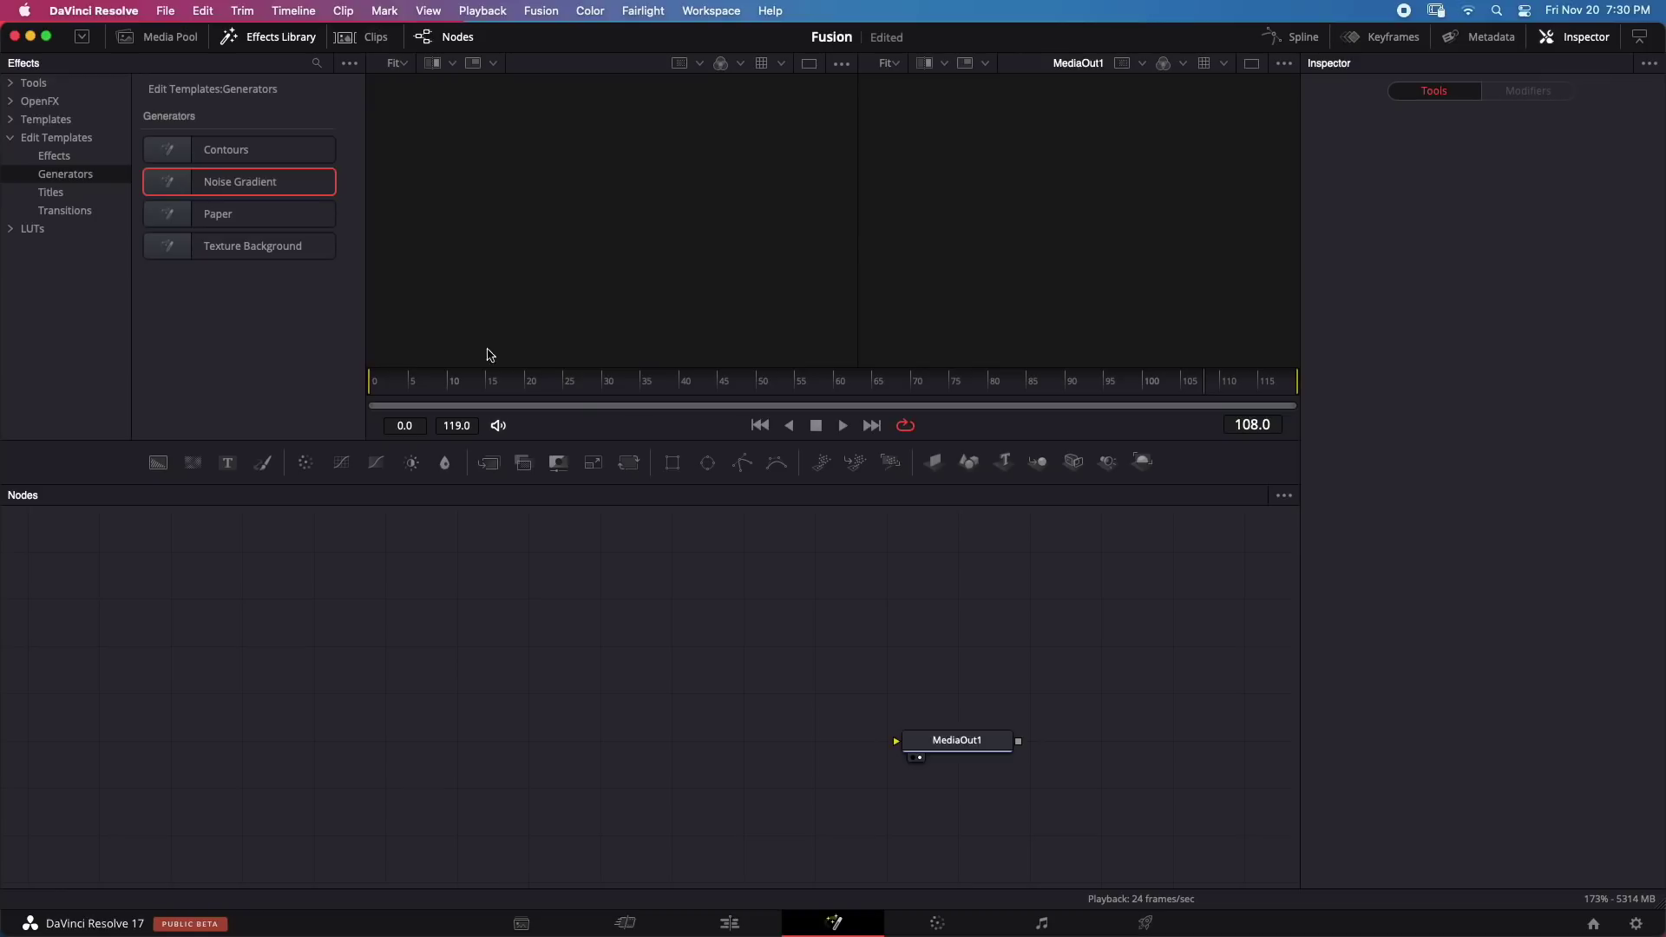
# Step: Bring Stand_f_w_1548 green screen.mov from the Footage bin into the node graph as a media input
pyautogui.click(158, 36)
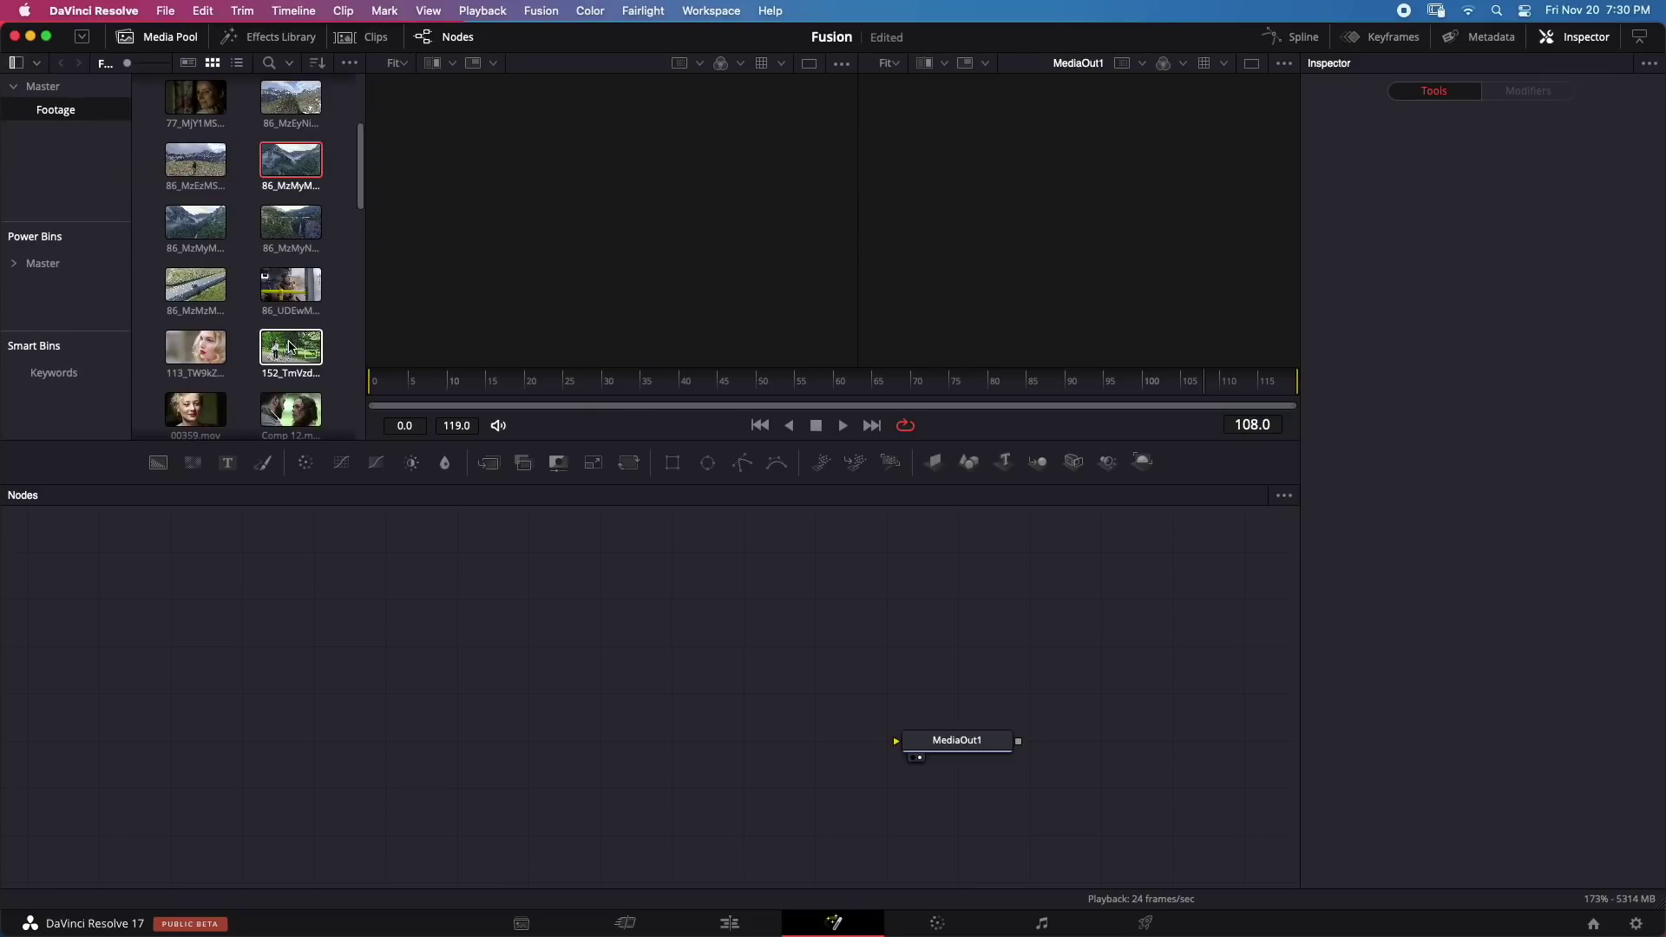
pyautogui.scroll(-10, 283, 329)
pyautogui.moveTo(195, 161); pyautogui.dragTo(581, 748)
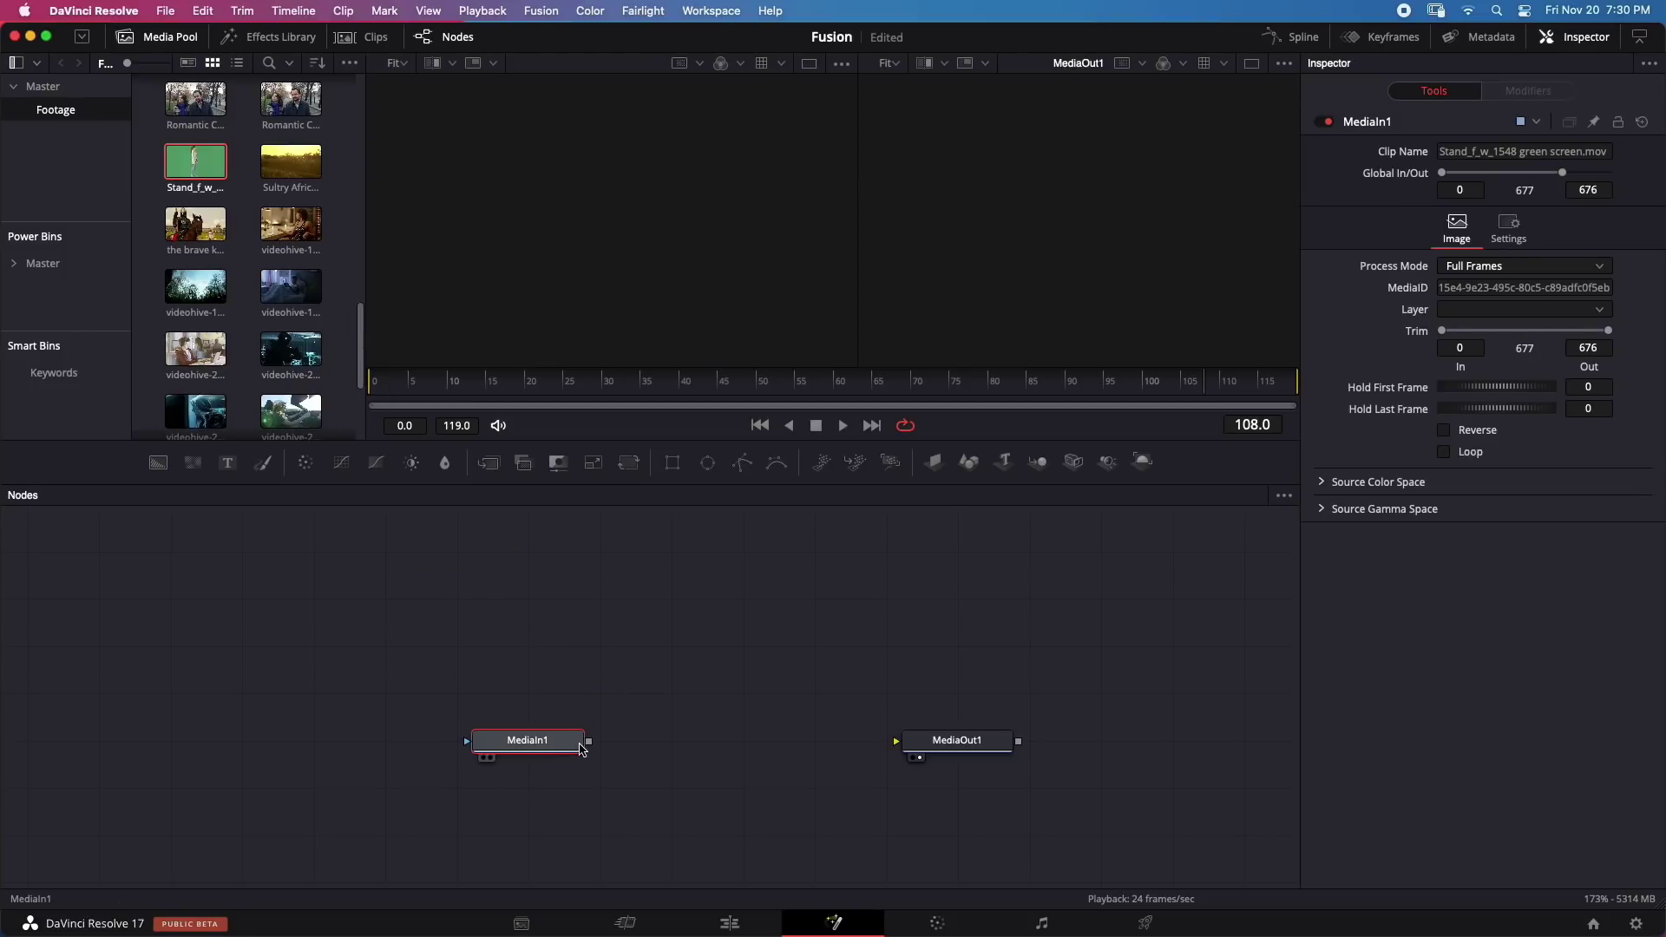
# Step: Add a Delta Keyer node after MediaIn1, finding it with the tool search "key"
pyautogui.hotkey('shift', 'space')
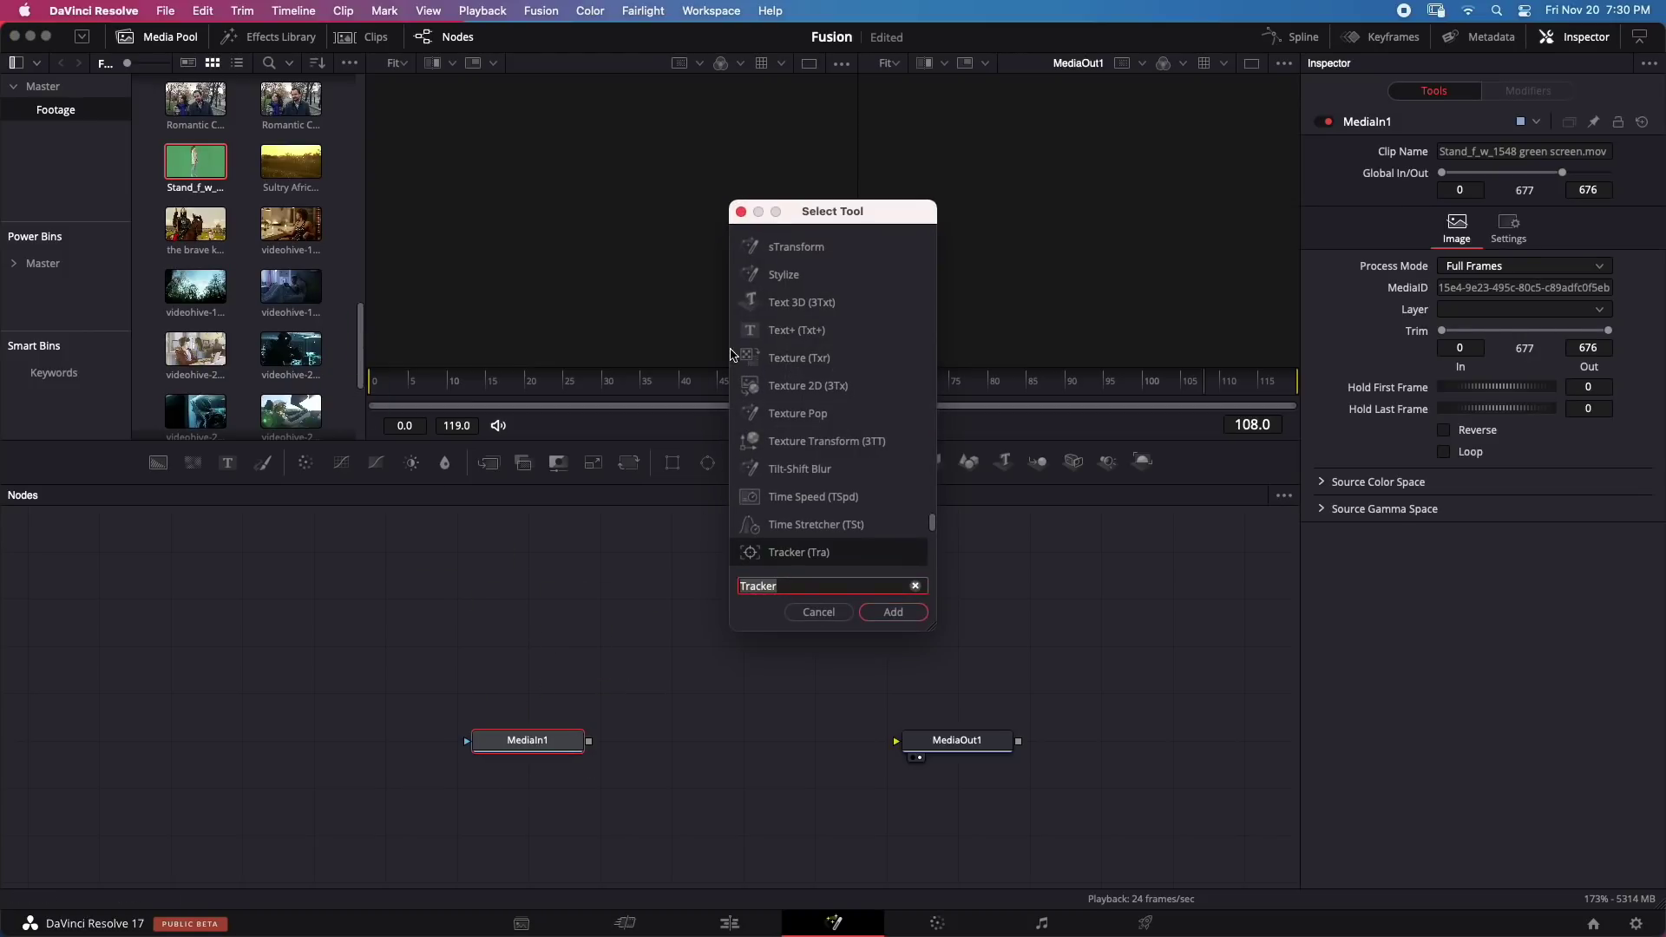
pyautogui.write('key')
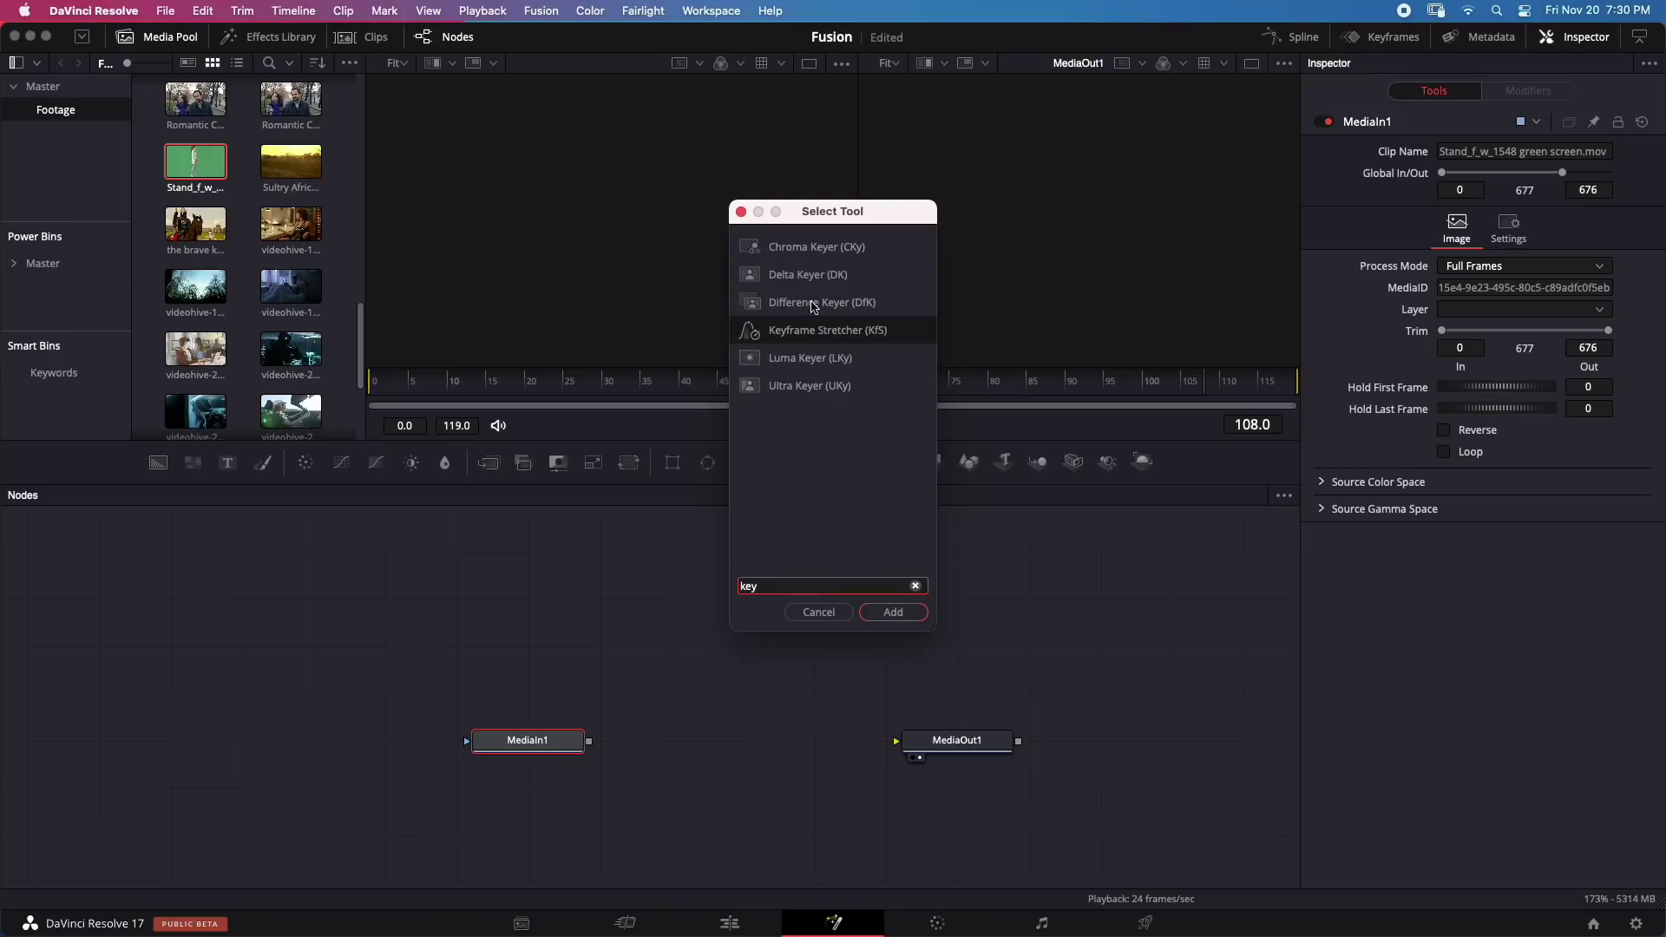
pyautogui.click(808, 274)
pyautogui.press('Return')
# Step: View DeltaKeyer1 in the second viewer at frame 59 and sample the green screen as its background color
pyautogui.press('2')
pyautogui.click(701, 388)
pyautogui.click(831, 381)
pyautogui.moveTo(1543, 227); pyautogui.dragTo(1124, 187)
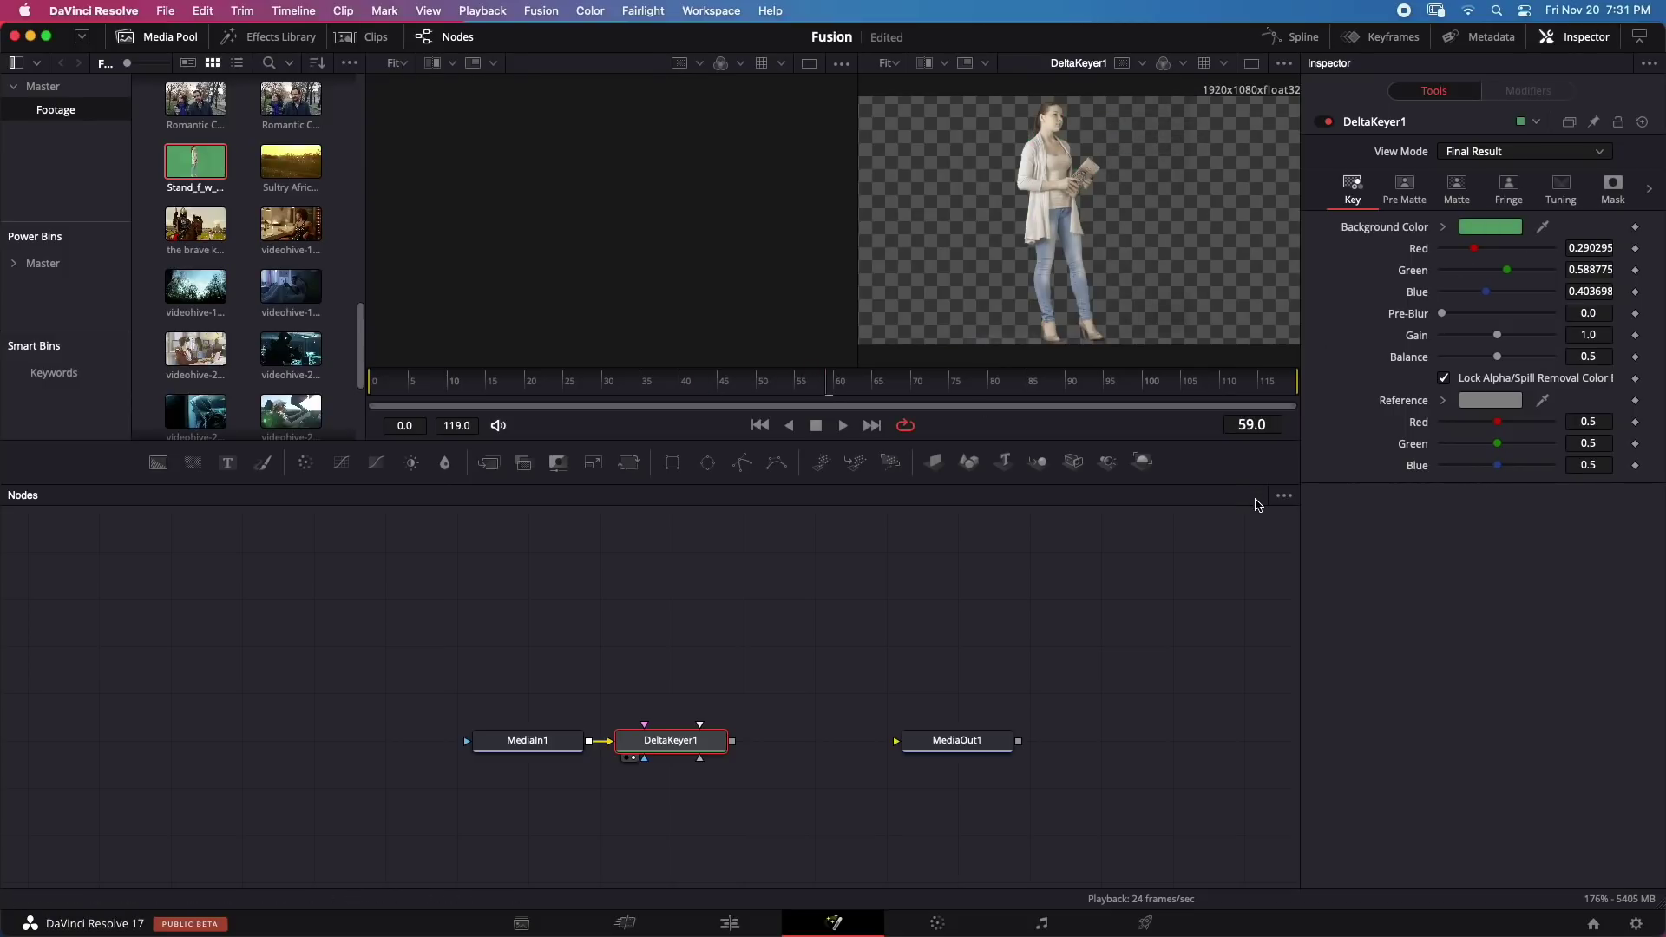
# Step: Using the Matte view mode, set DeltaKeyer1's matte threshold to 0.256 low and 0.7 high, then restore Final Result
pyautogui.click(1475, 154)
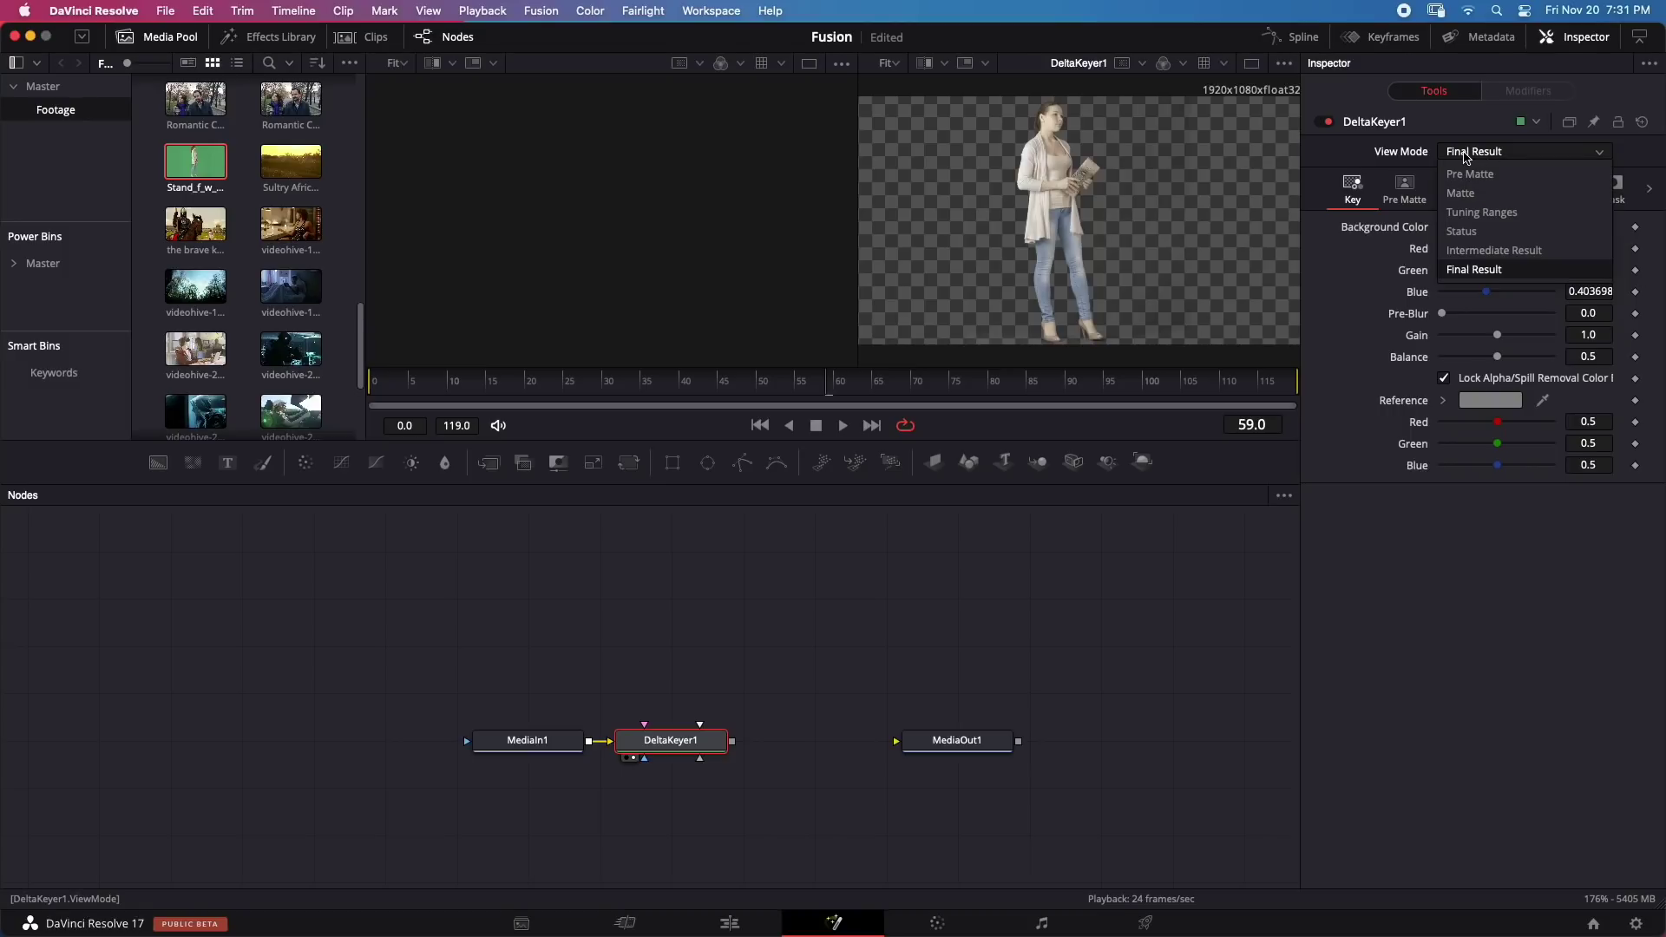
pyautogui.click(1461, 193)
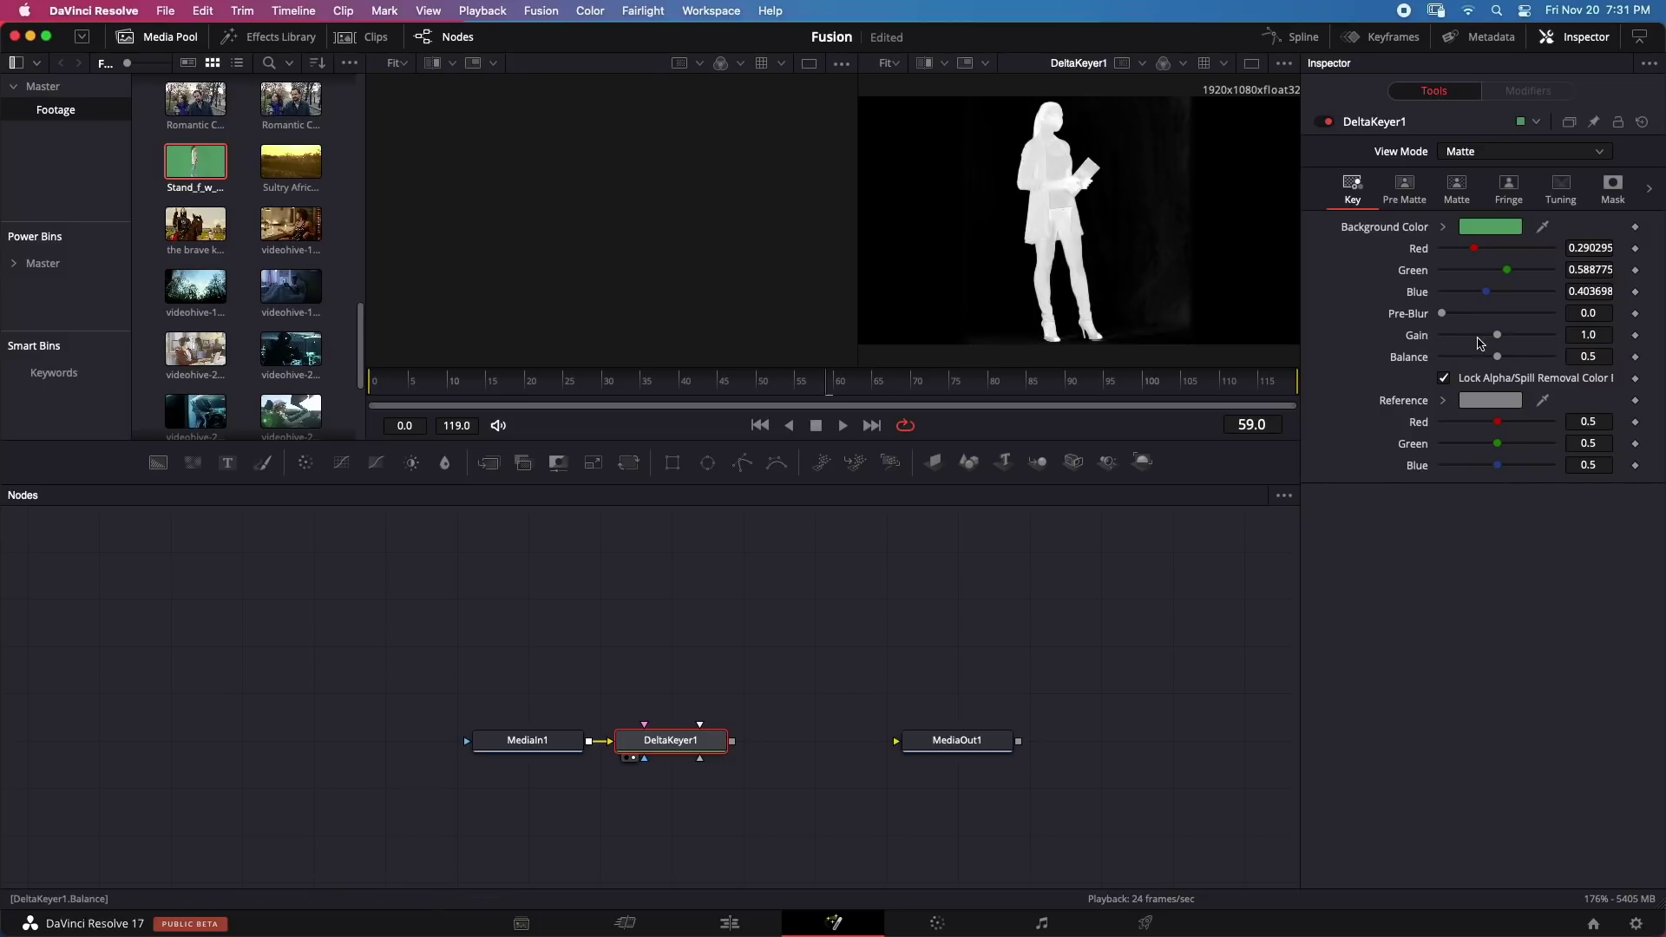
pyautogui.click(1457, 186)
pyautogui.moveTo(1442, 226); pyautogui.dragTo(1481, 227)
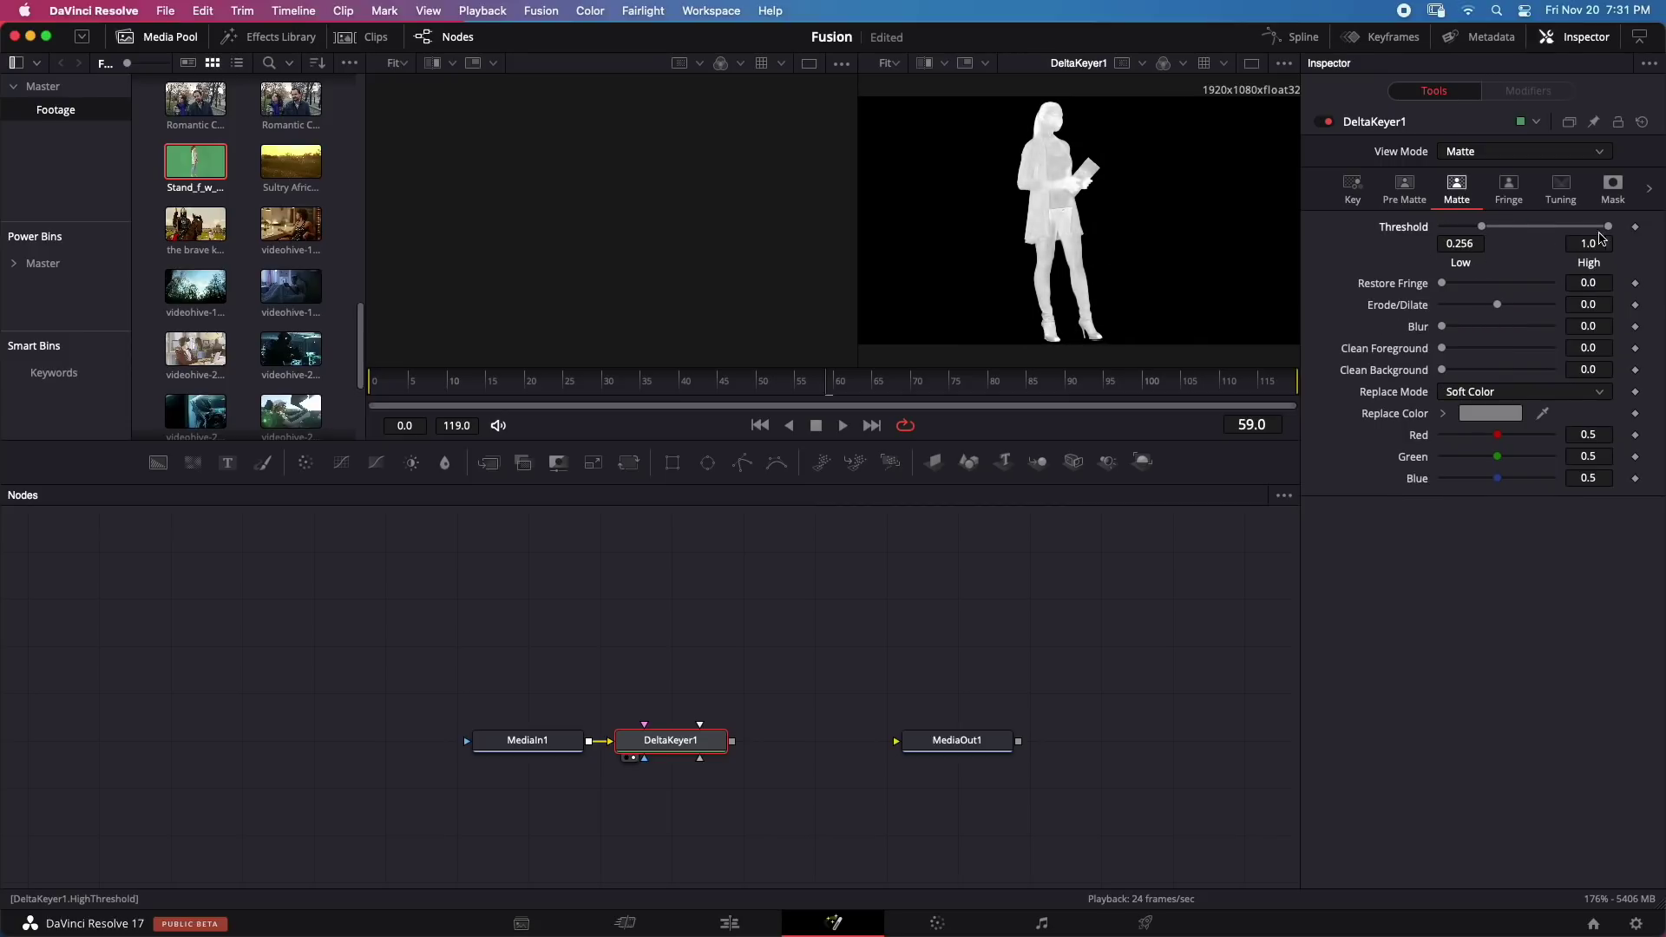
pyautogui.moveTo(1606, 228); pyautogui.dragTo(1562, 227)
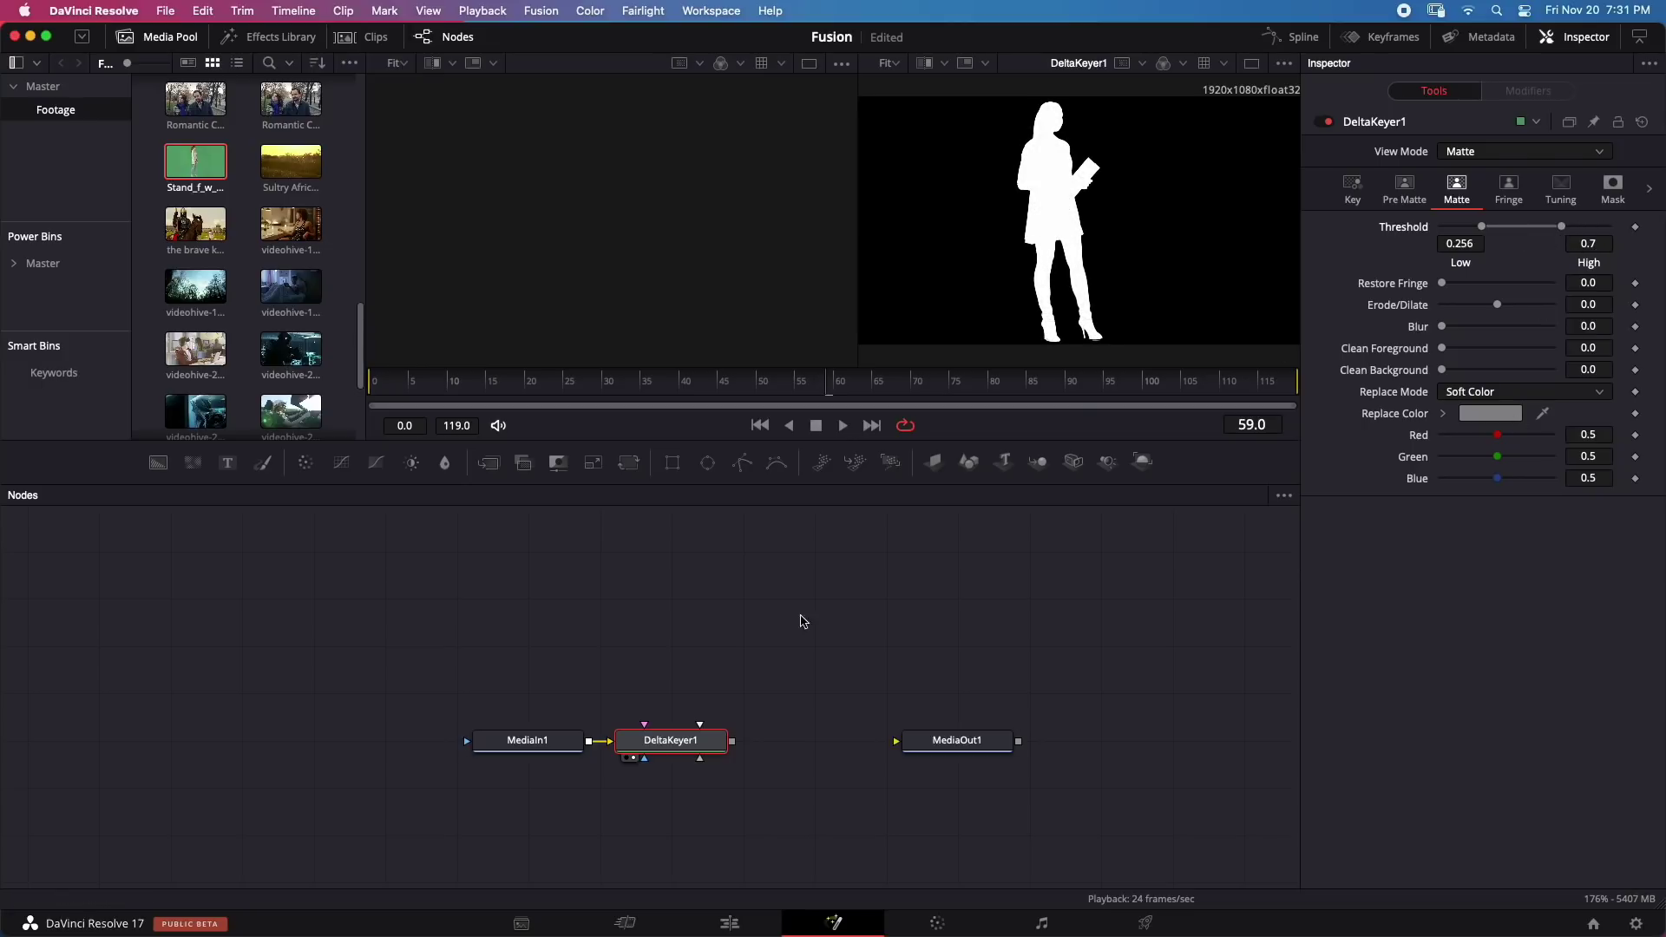
pyautogui.click(1466, 154)
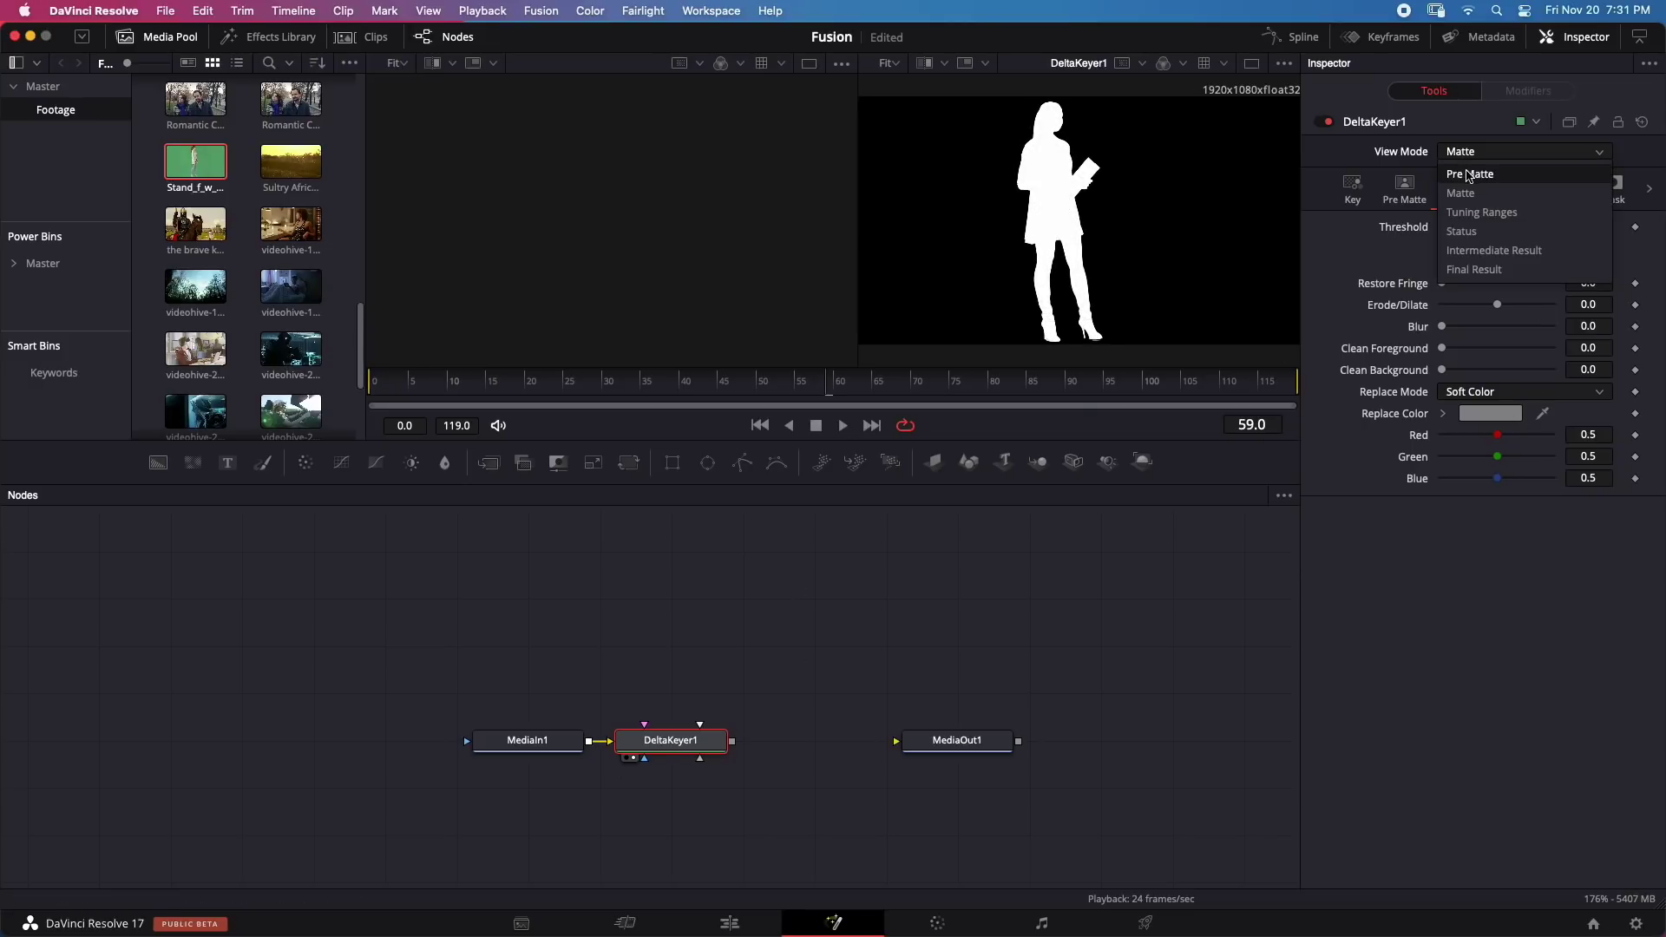
pyautogui.click(1473, 269)
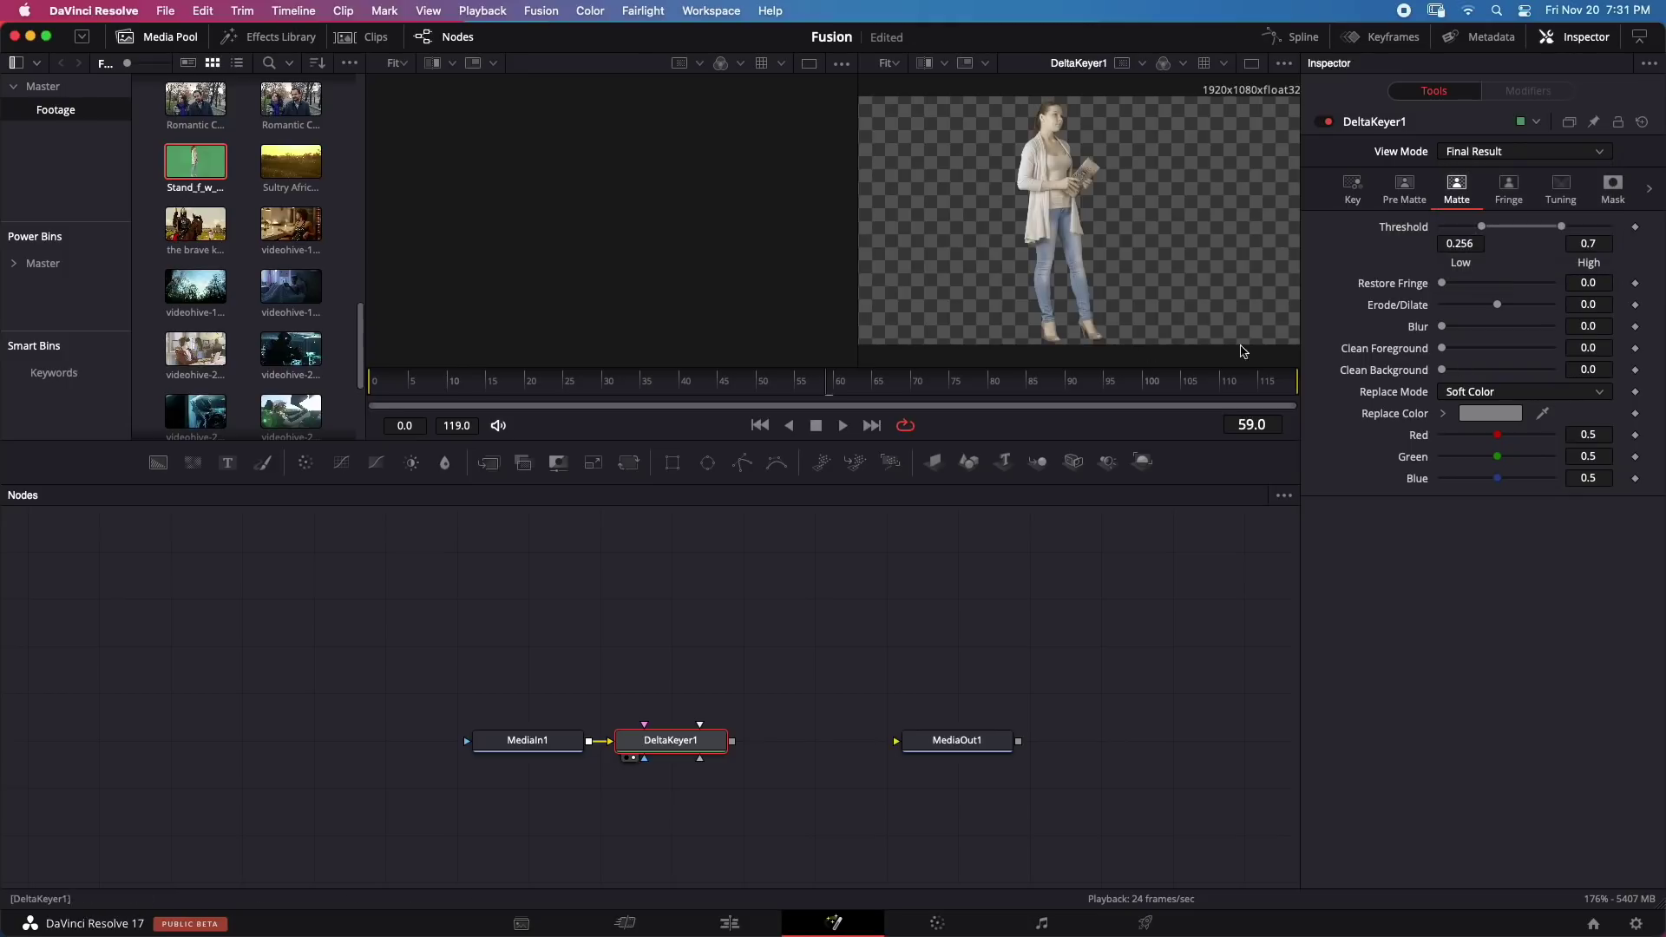
# Step: Connect DeltaKeyer1 to MediaOut1 and play the keyed clip from the first frame
pyautogui.click(460, 382)
pyautogui.moveTo(733, 742); pyautogui.dragTo(897, 740)
pyautogui.moveTo(412, 382); pyautogui.dragTo(327, 396)
pyautogui.press('space')
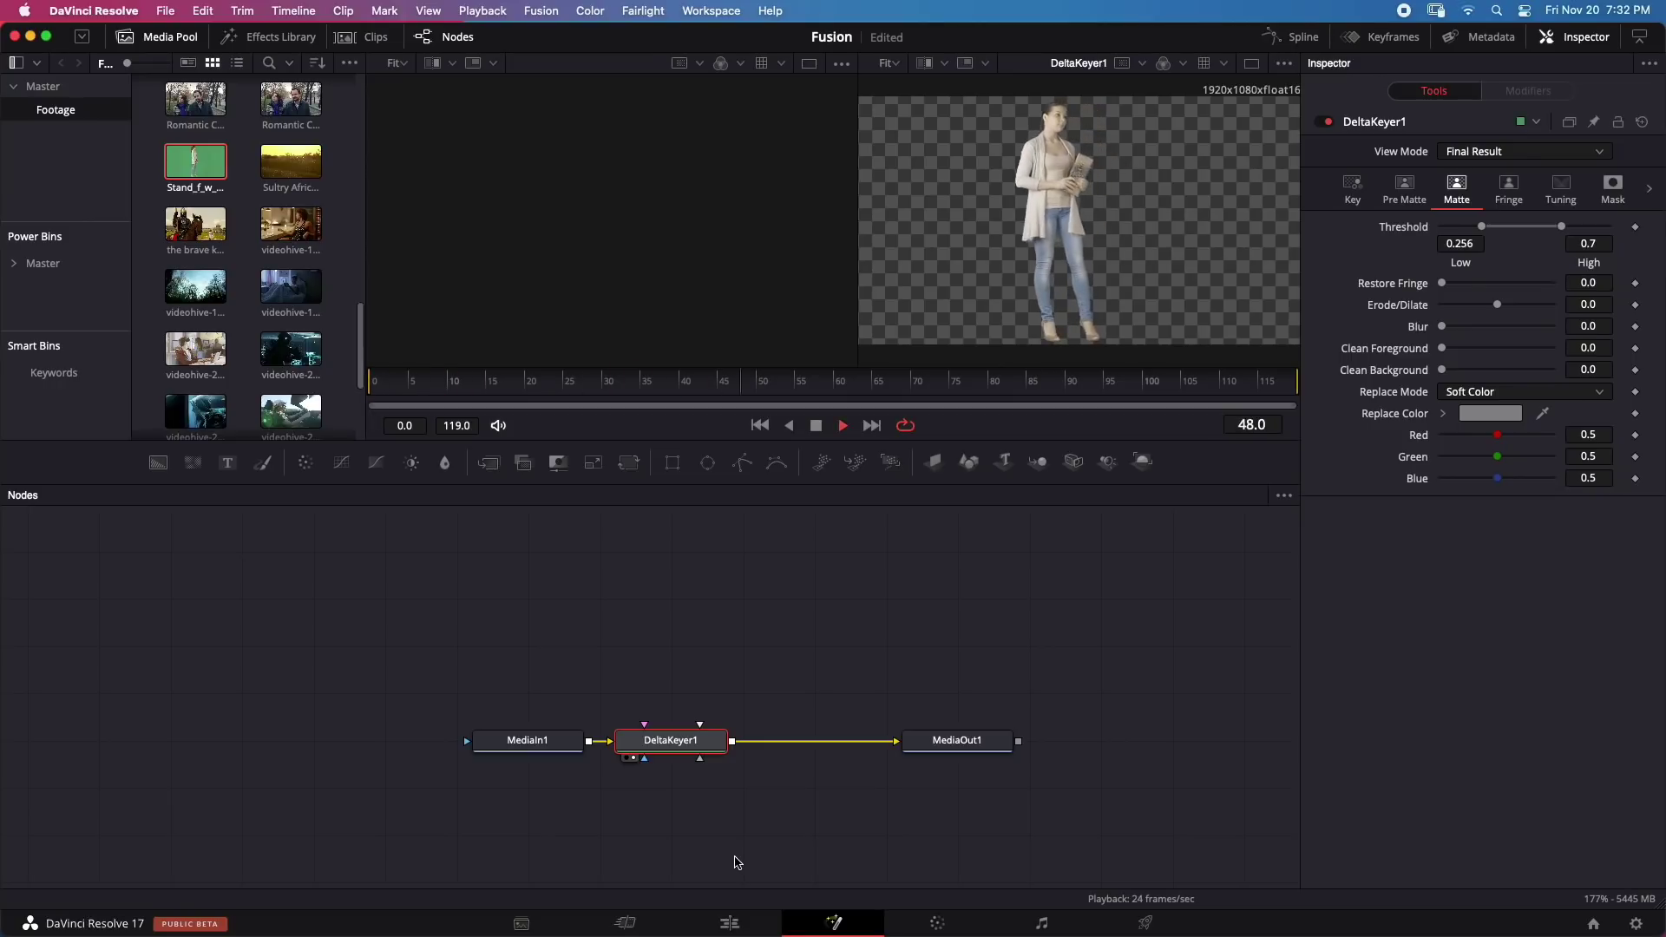
pyautogui.press('space')
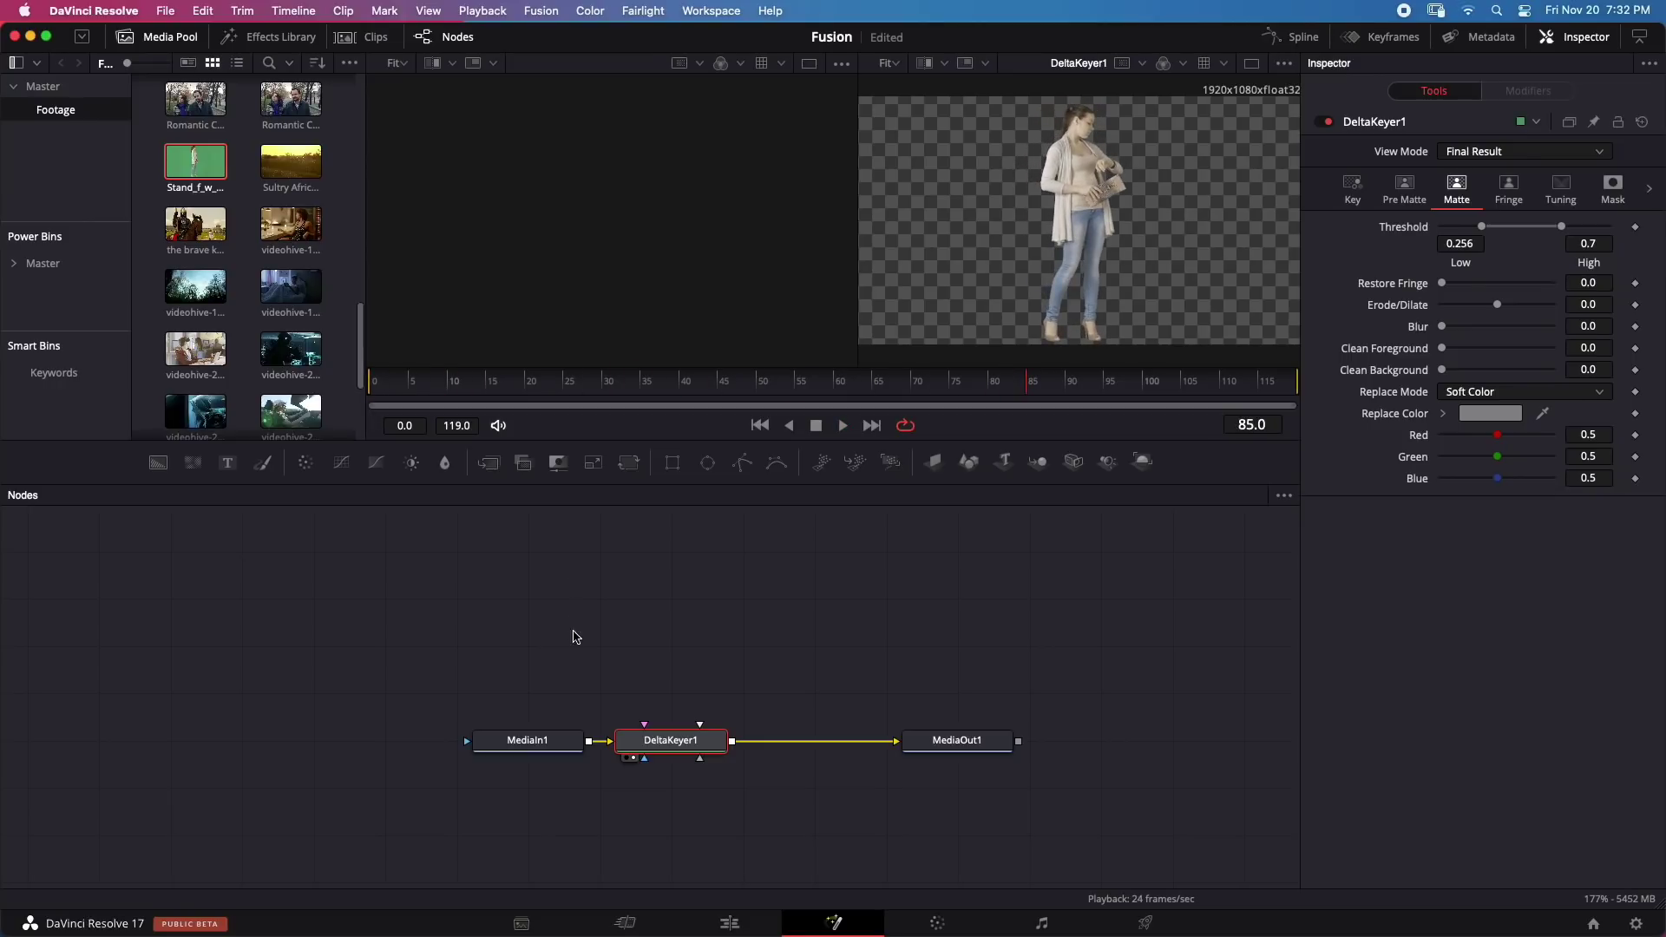
# Step: Move the MediaIn1 node farther from DeltaKeyer1 to widen the gap between them
pyautogui.moveTo(534, 740); pyautogui.dragTo(463, 740)
pyautogui.click(498, 742)
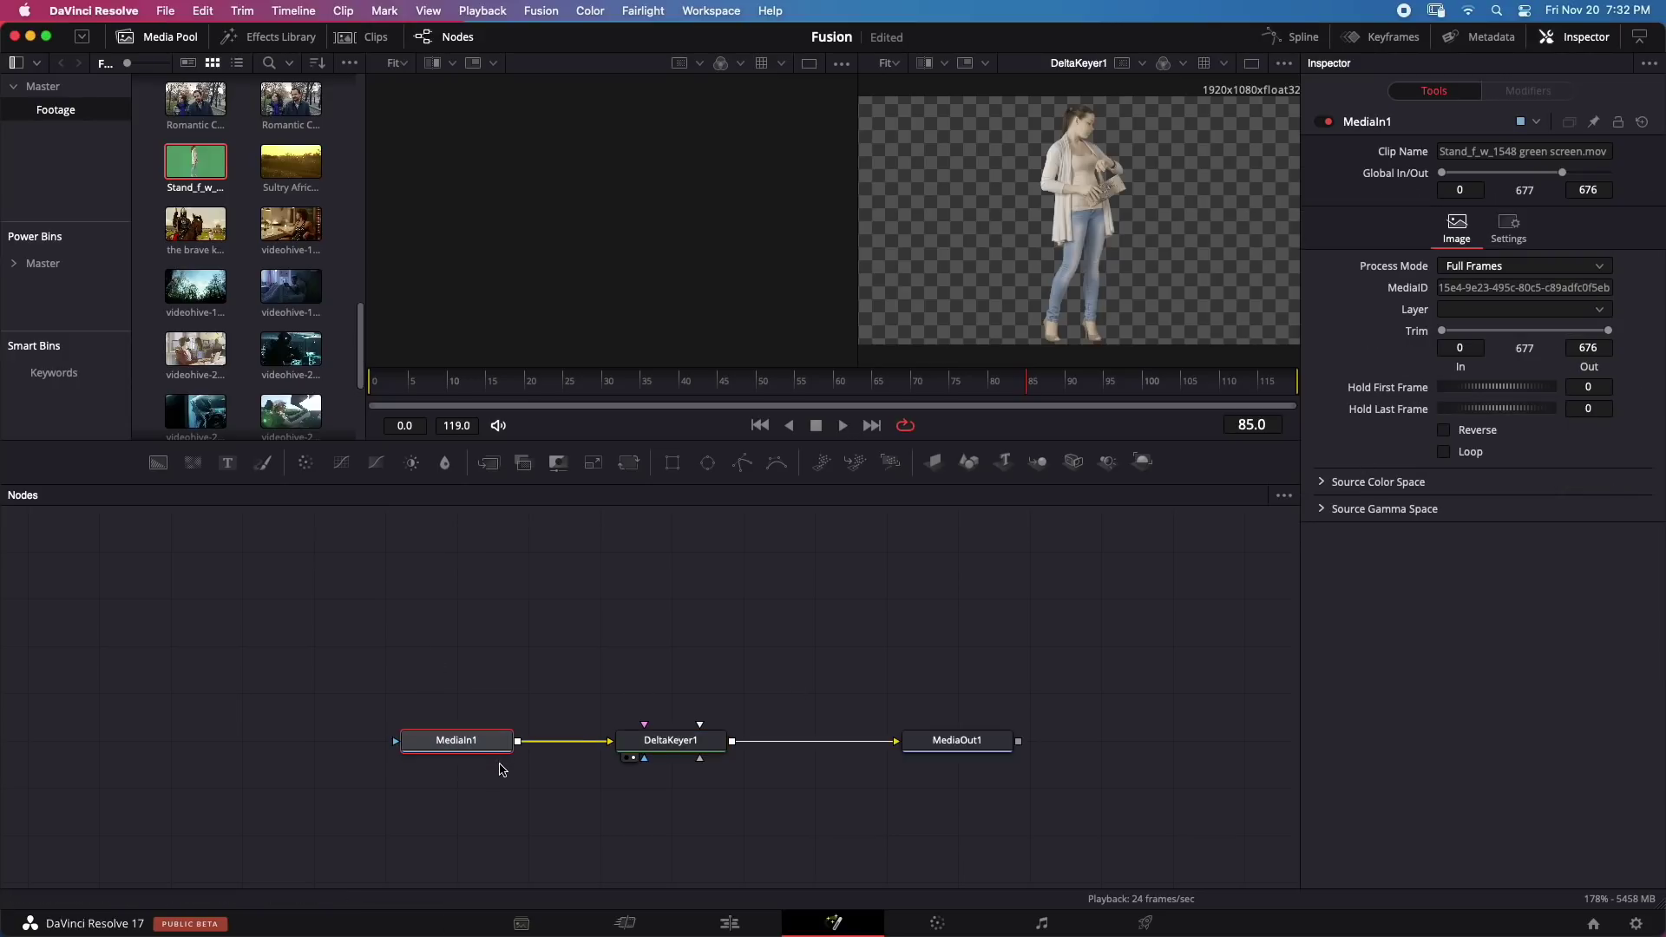
# Step: On the Edit page, place Sultry Africa_HD.mov on track V1 beneath the Fusion Composition at the timeline's start
pyautogui.click(725, 921)
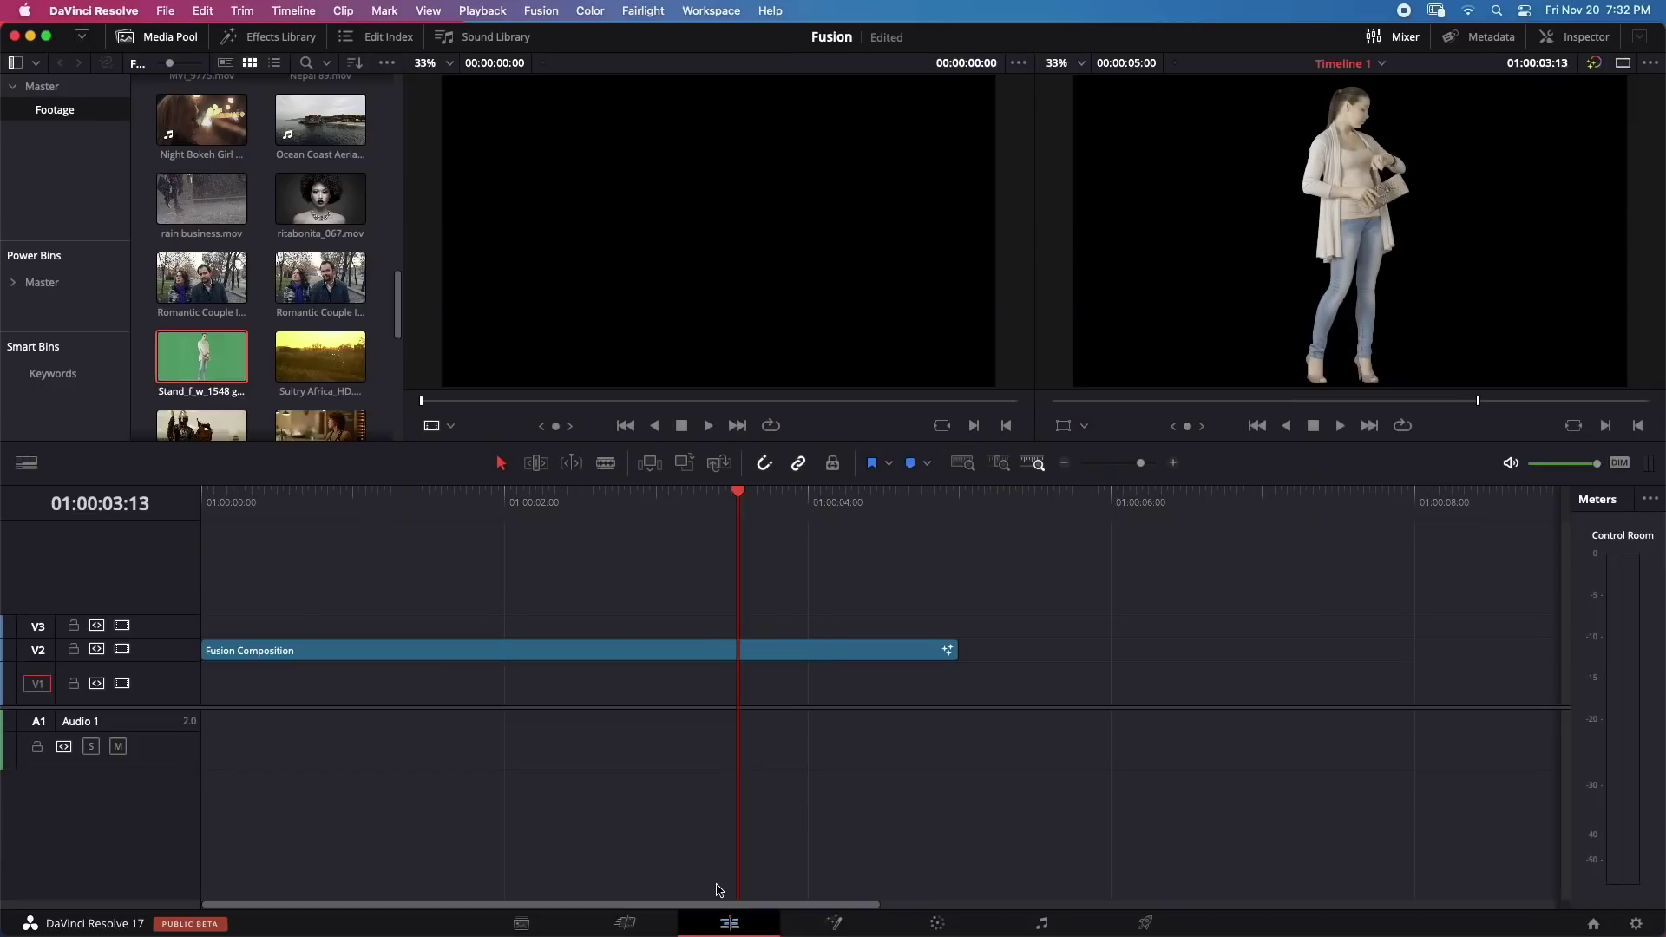
pyautogui.moveTo(805, 510); pyautogui.dragTo(239, 529)
pyautogui.moveTo(320, 356); pyautogui.dragTo(205, 709)
# Step: Play the keyed woman over the Sultry Africa footage several times and return to the composition's node graph
pyautogui.press('space')
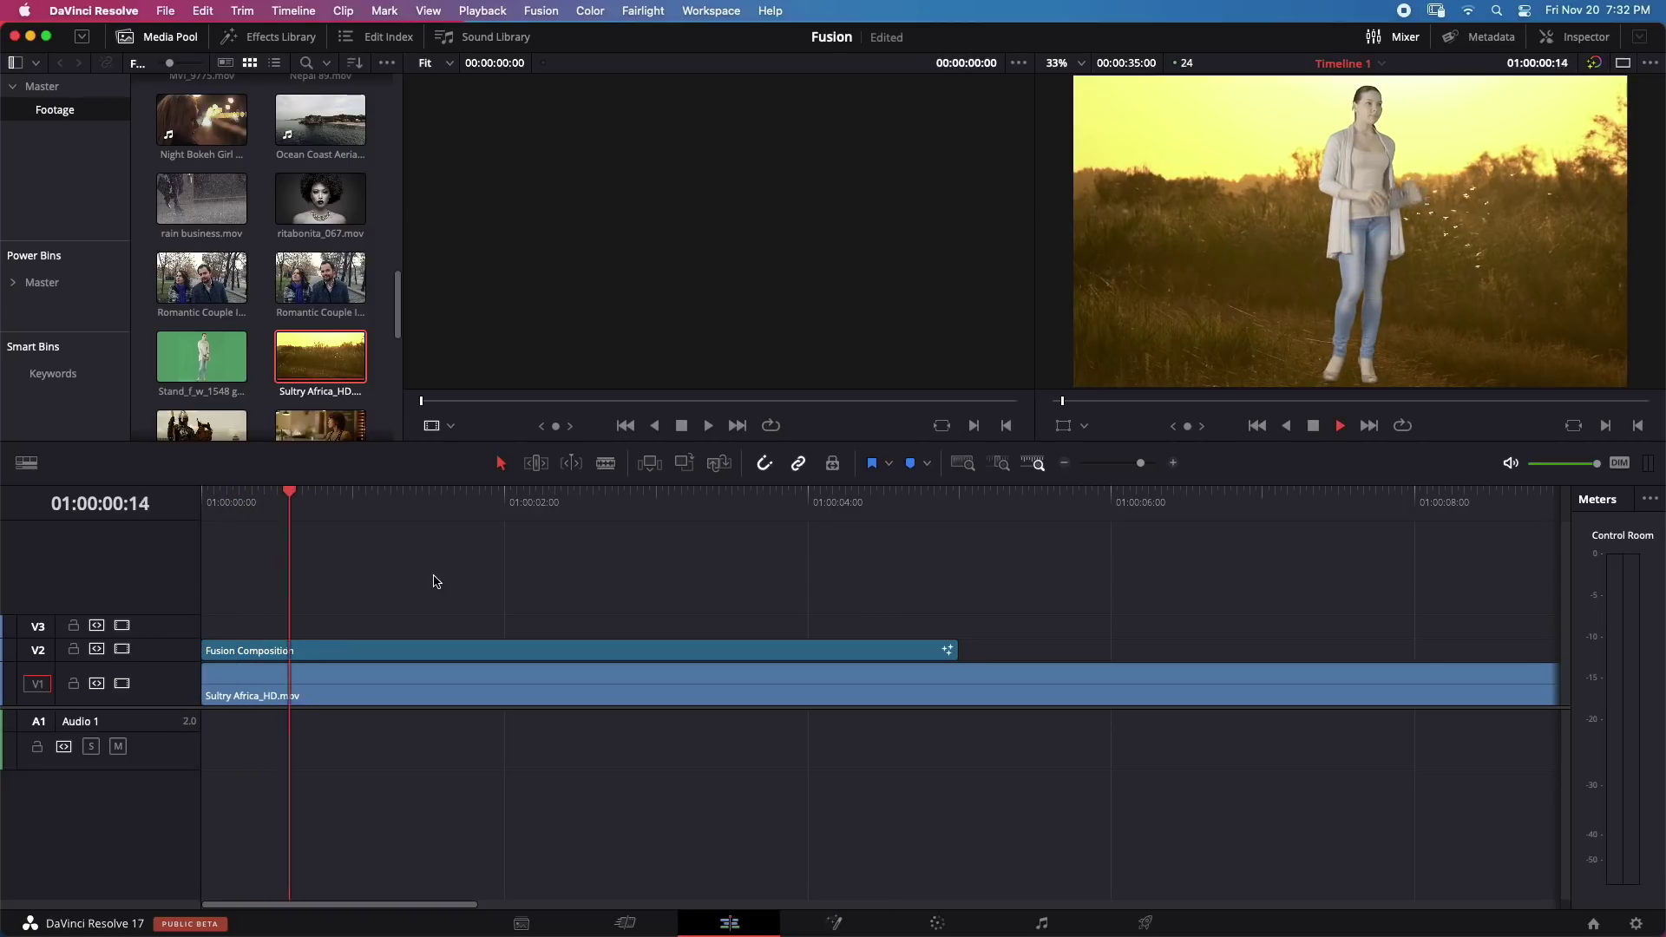
pyautogui.press('space')
pyautogui.press('space')
pyautogui.press('j')
pyautogui.press('j')
pyautogui.press('j')
pyautogui.press('l')
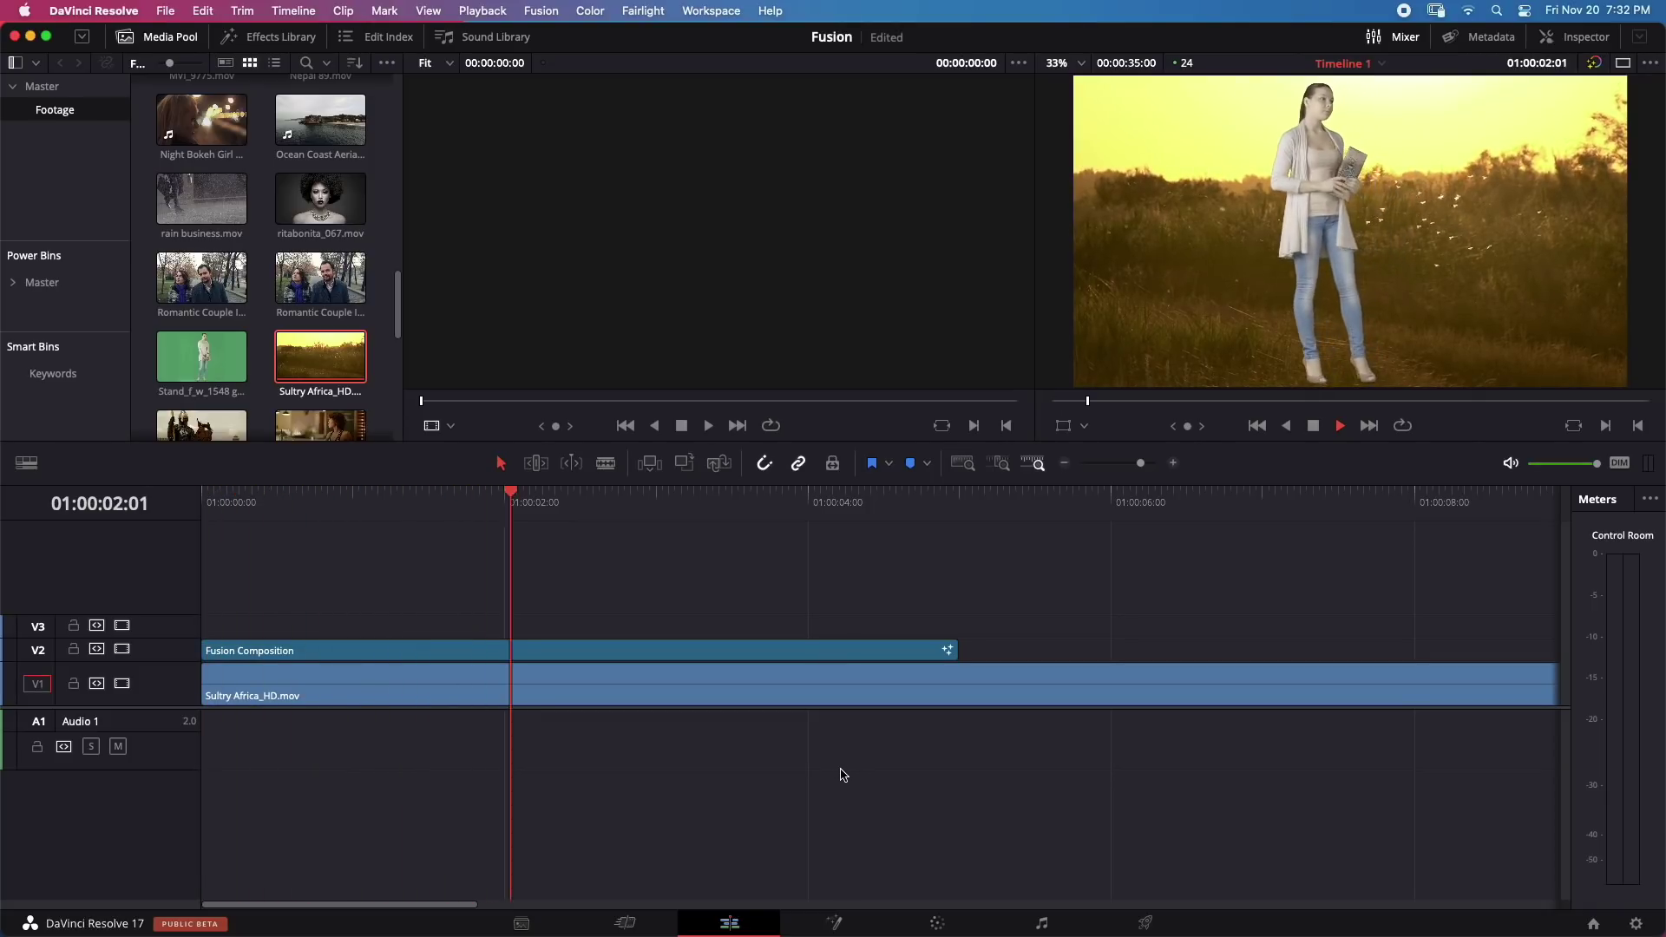
pyautogui.press('space')
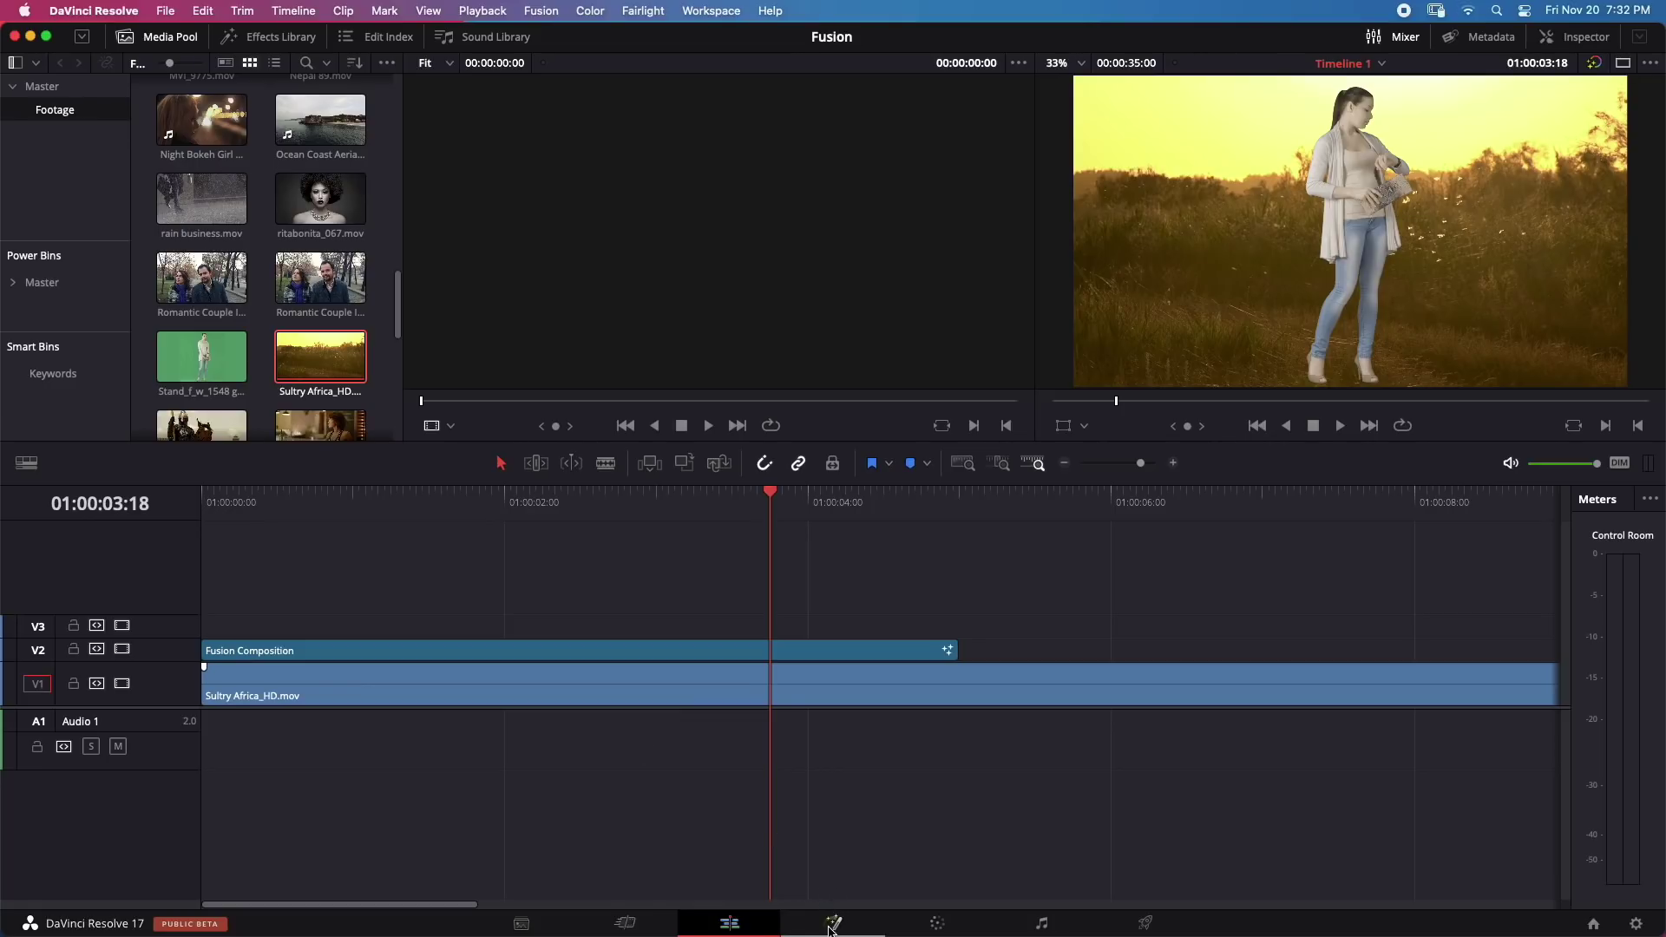
pyautogui.click(832, 923)
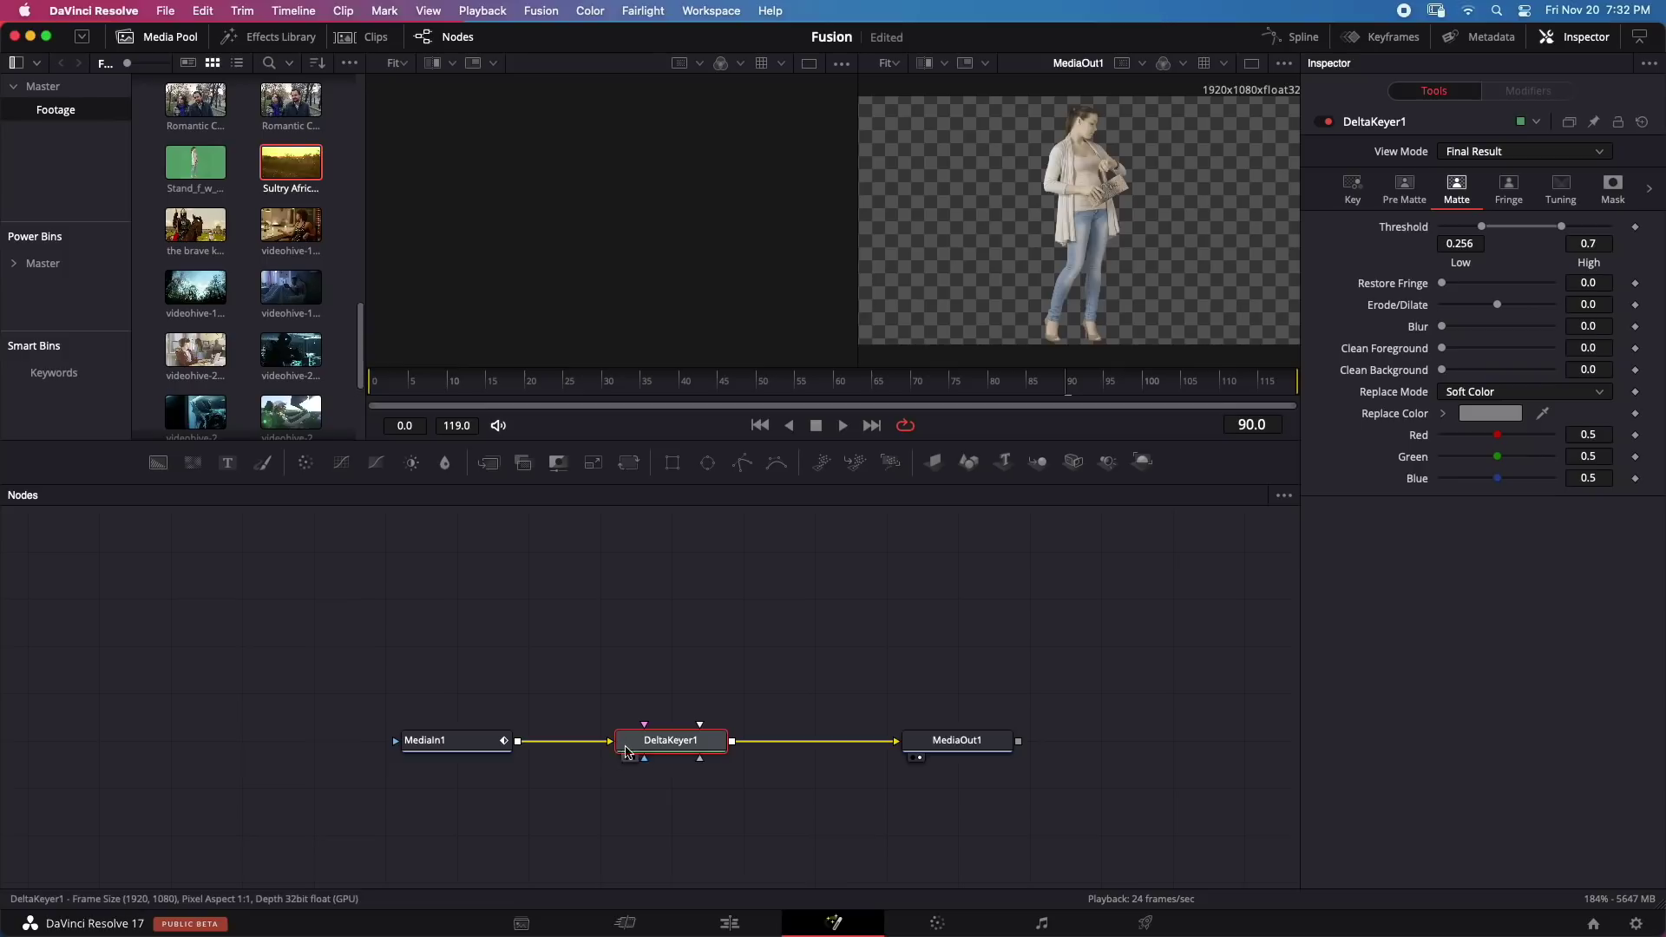
# Step: Move MediaIn1 and DeltaKeyer1 farther from MediaOut1 and insert a Duplicate node after DeltaKeyer1
pyautogui.moveTo(499, 742); pyautogui.dragTo(284, 742)
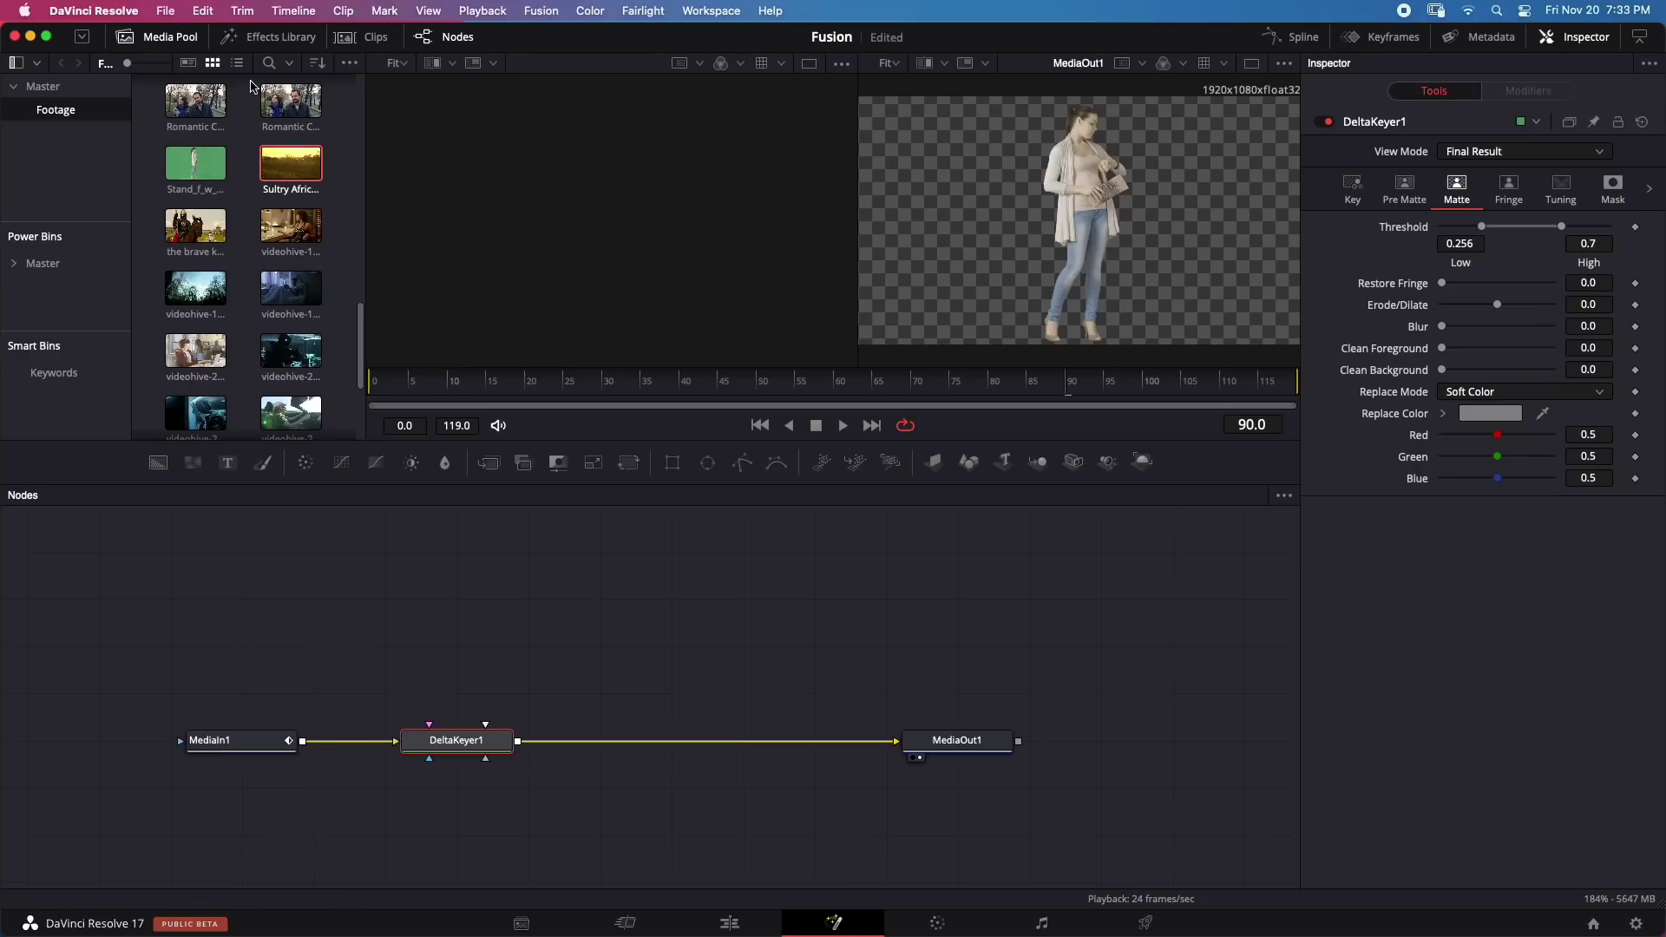
pyautogui.hotkey('shift', 'space')
pyautogui.write('dup')
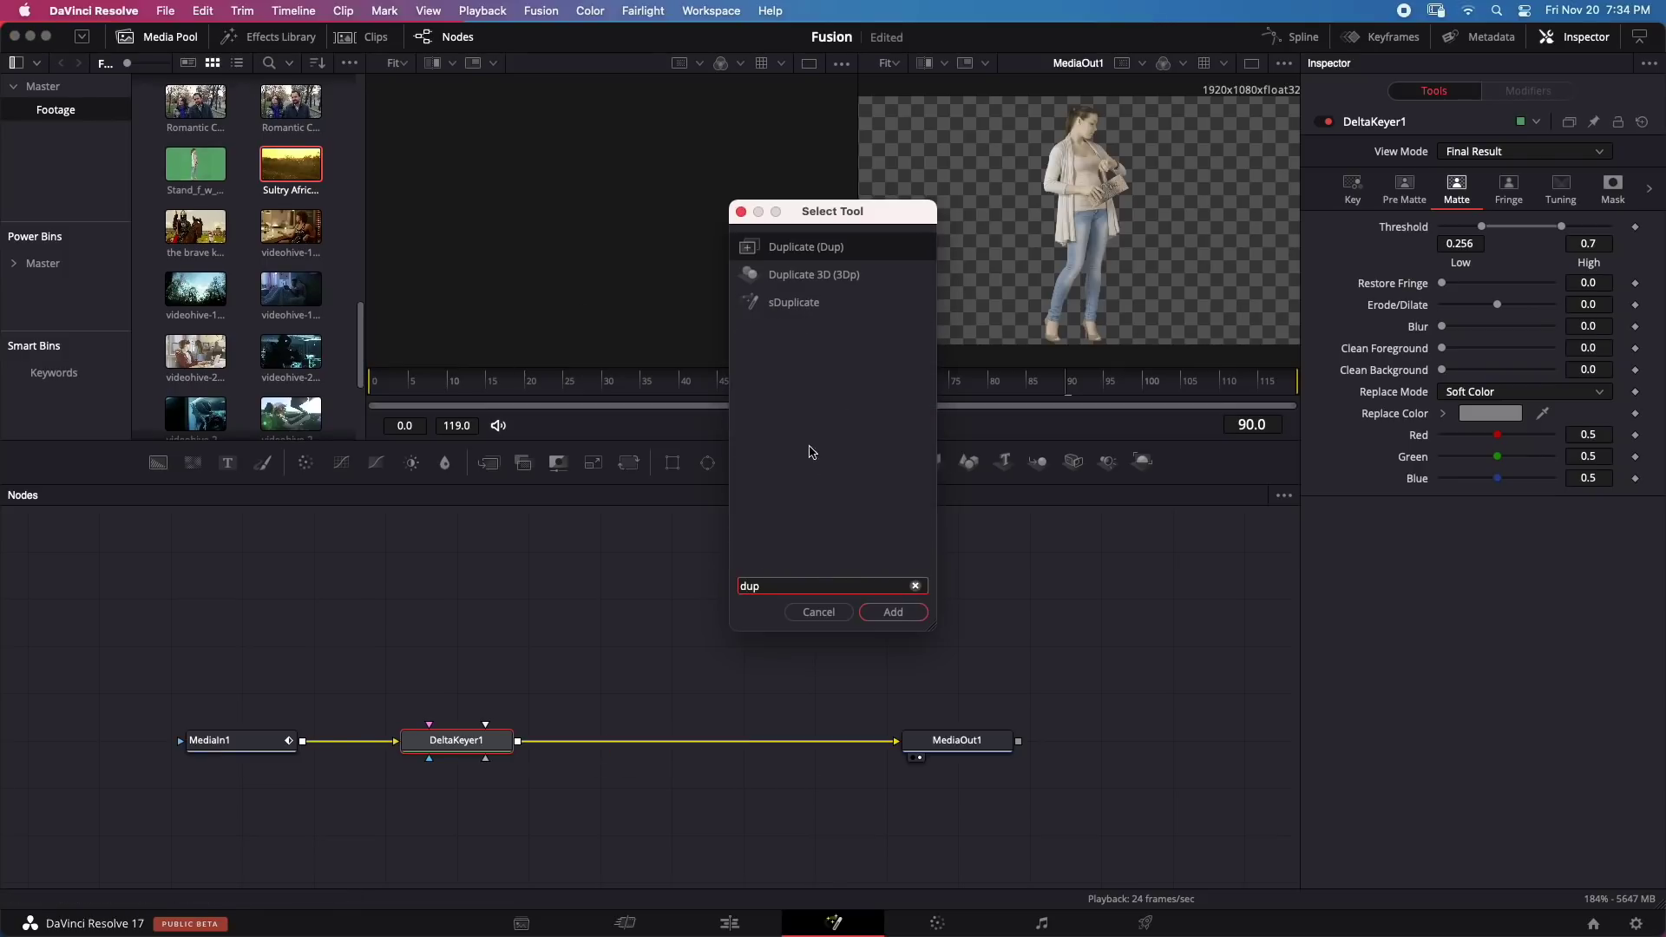
pyautogui.click(893, 612)
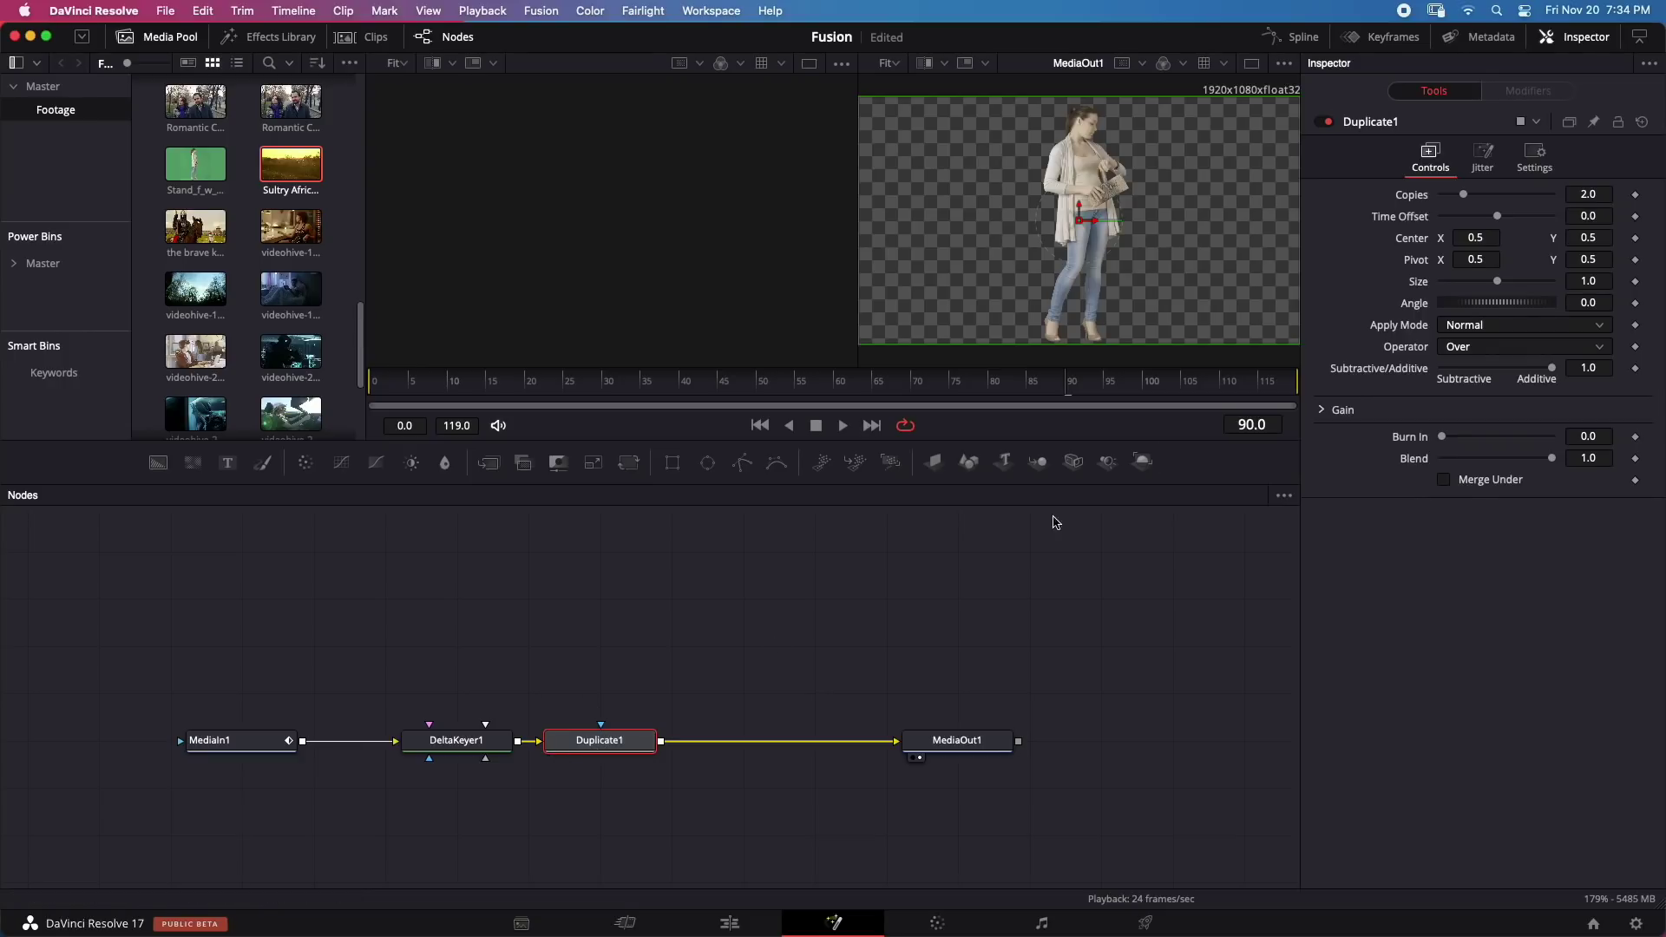
# Step: Set the Duplicate node to 3.78 copies, Time Offset -0.5 and Center X 0.628, and play the result
pyautogui.moveTo(1463, 194); pyautogui.dragTo(1509, 236)
pyautogui.moveTo(583, 382); pyautogui.dragTo(425, 382)
pyautogui.press('space')
pyautogui.press('space')
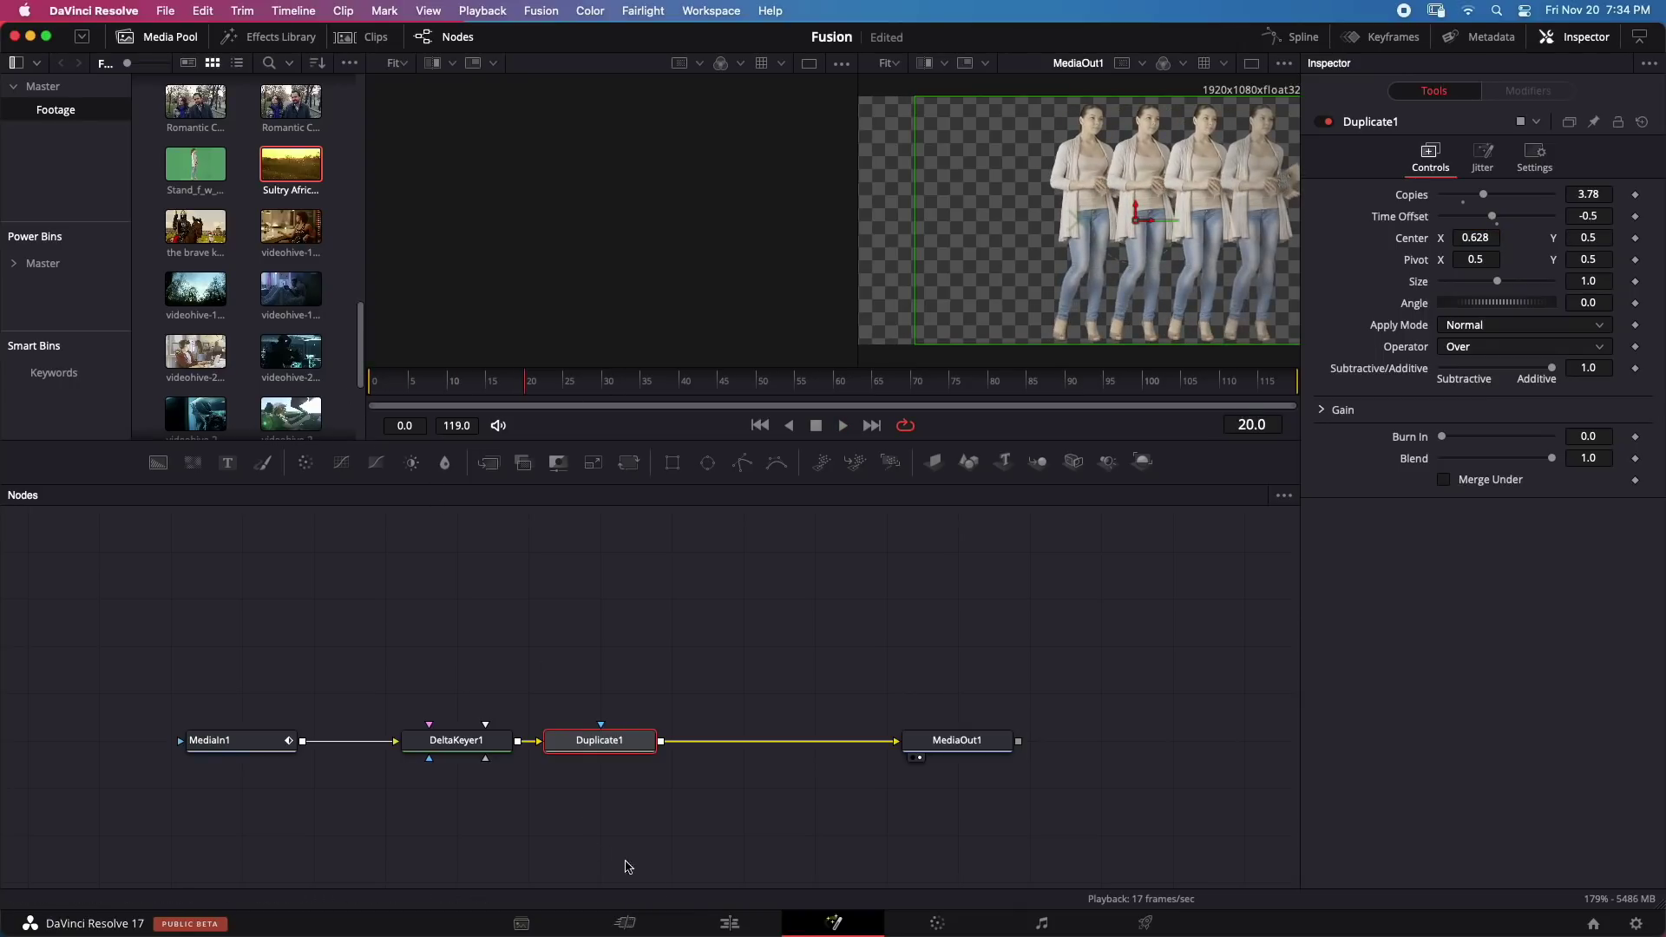
# Step: On the Edit page, play the duplicated women over the Sultry Africa footage several times from the timeline's start
pyautogui.click(729, 922)
pyautogui.press('Home')
pyautogui.press('space')
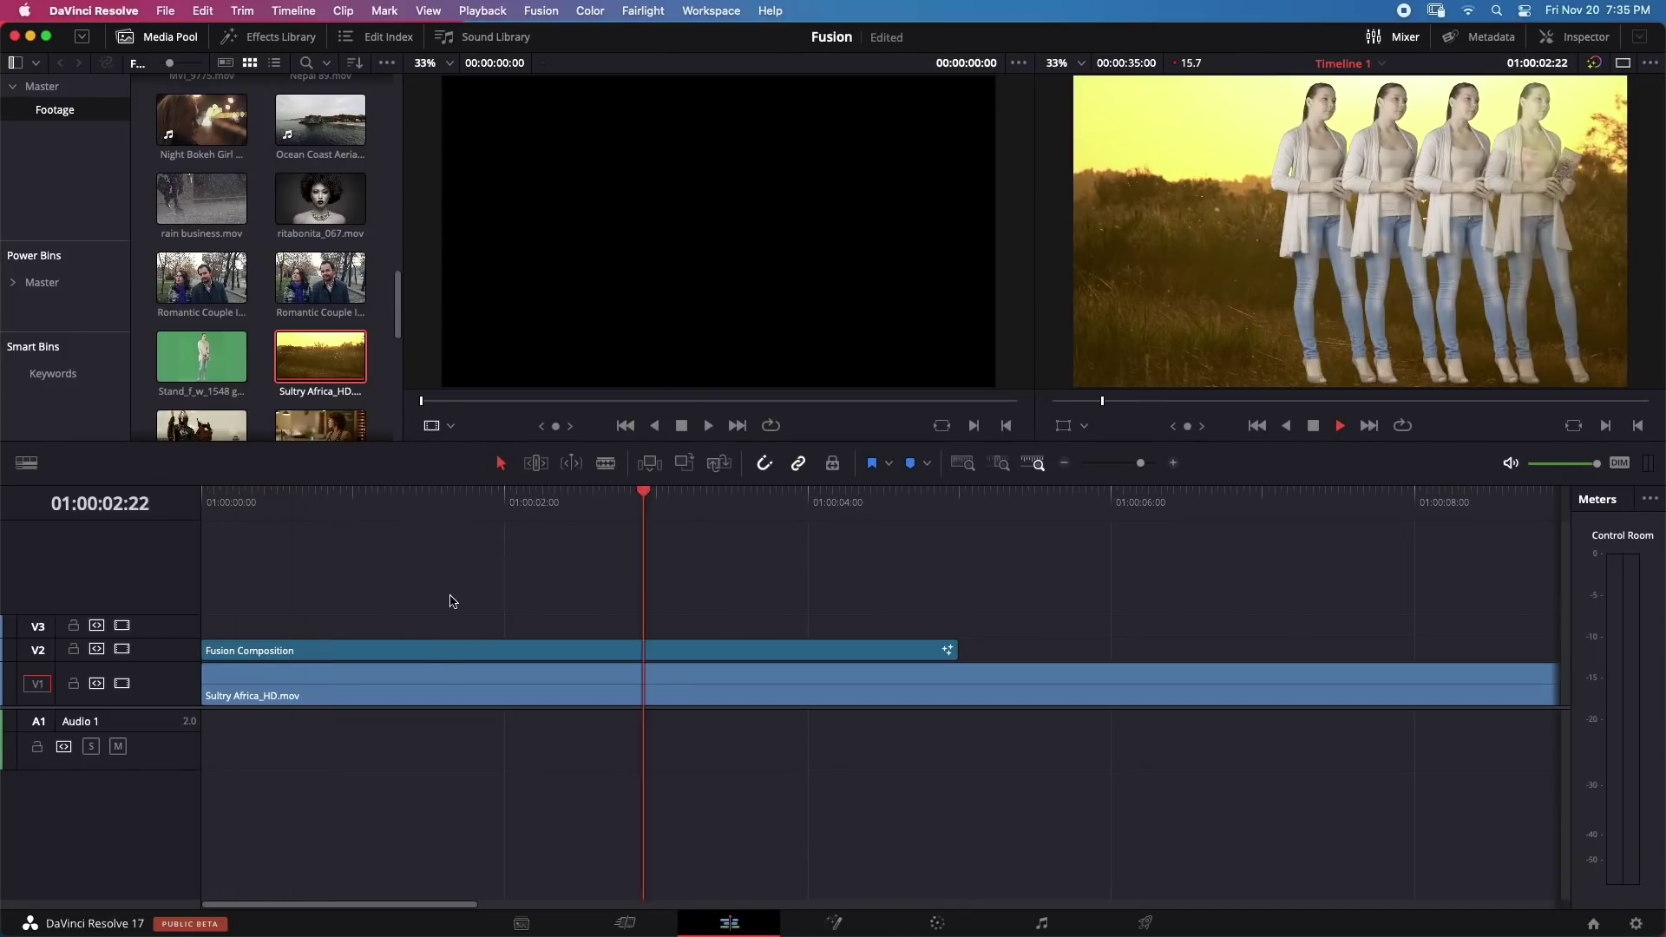
pyautogui.press('space')
pyautogui.press('Home')
pyautogui.press('space')
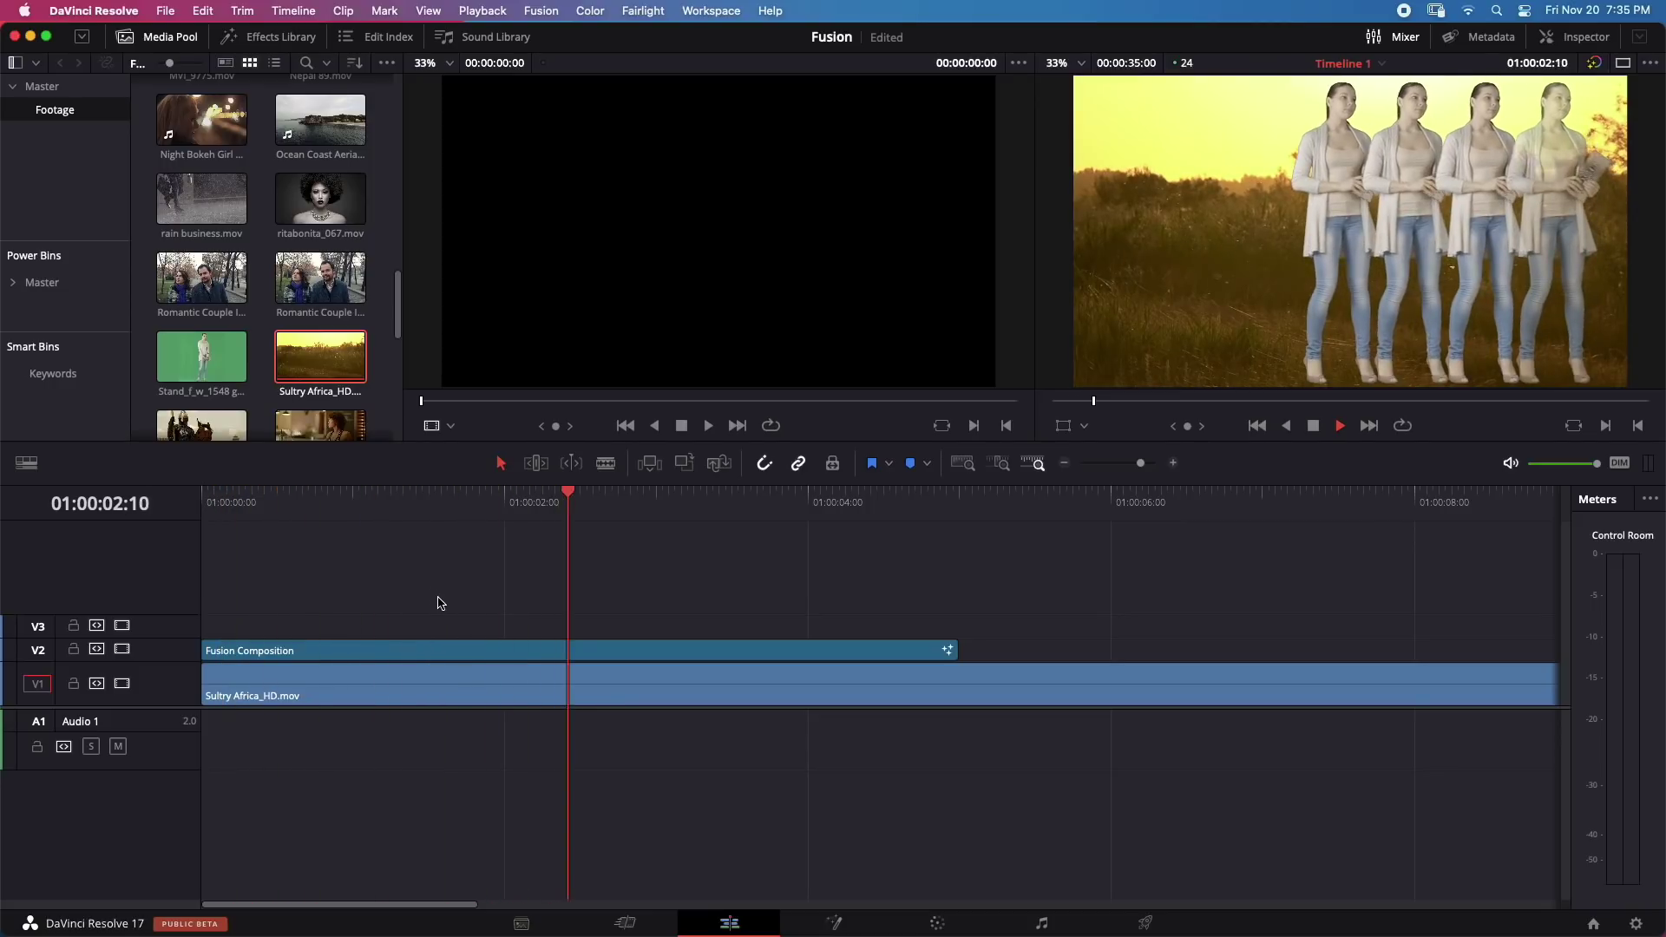
pyautogui.press('space')
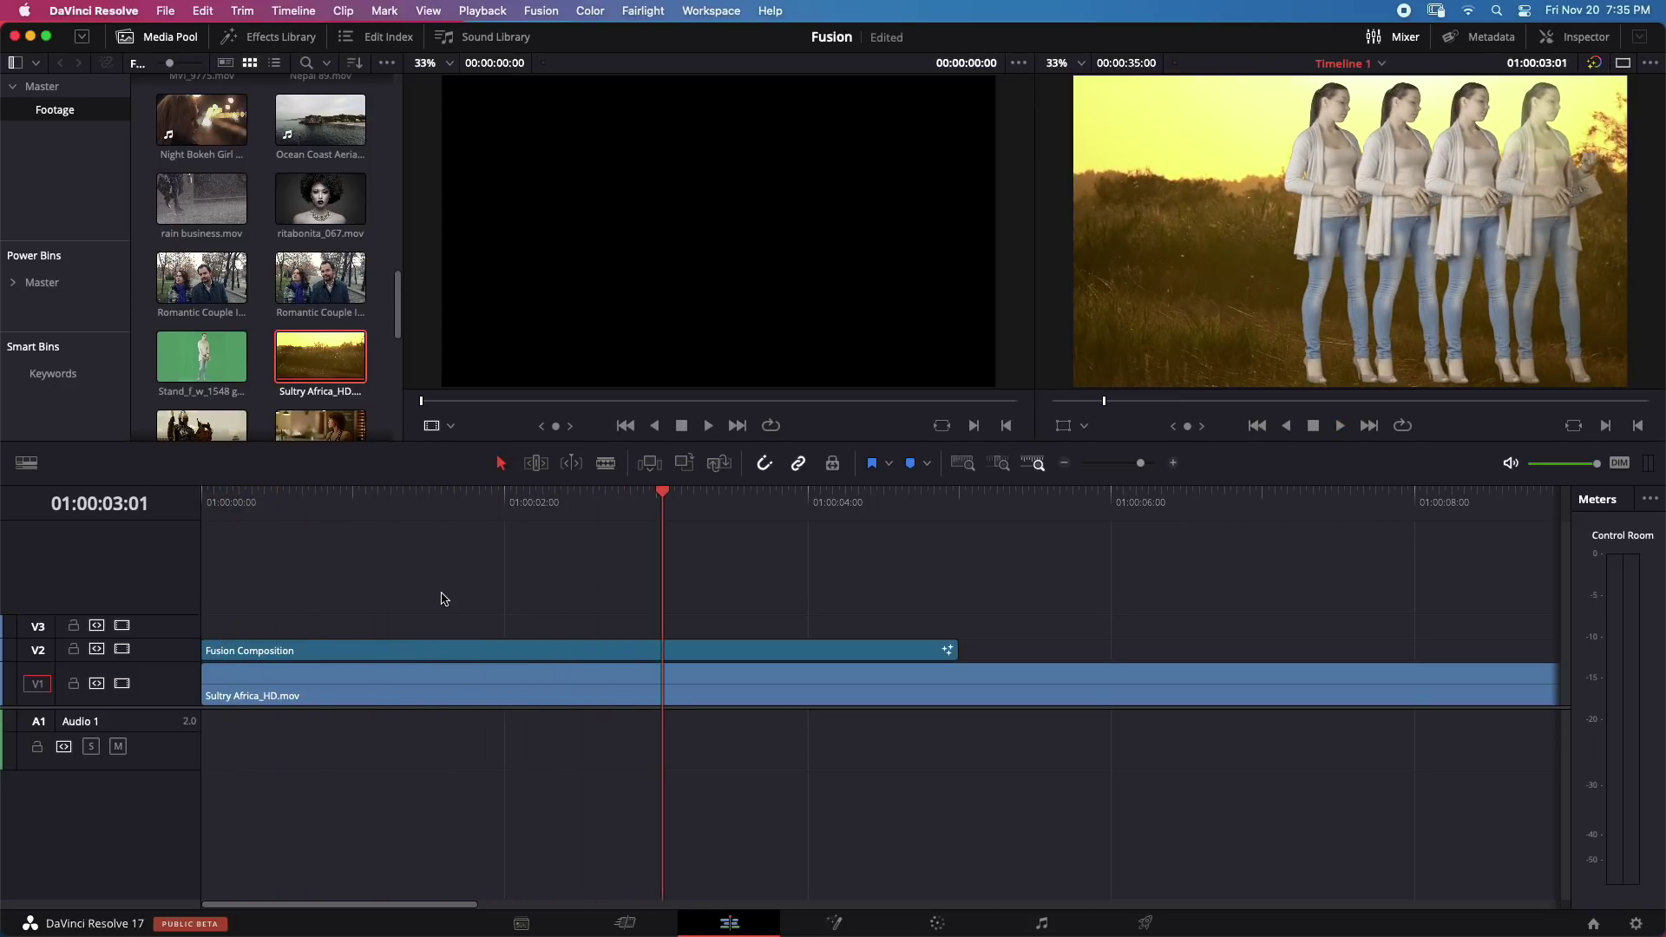
pyautogui.moveTo(440, 507); pyautogui.dragTo(191, 529)
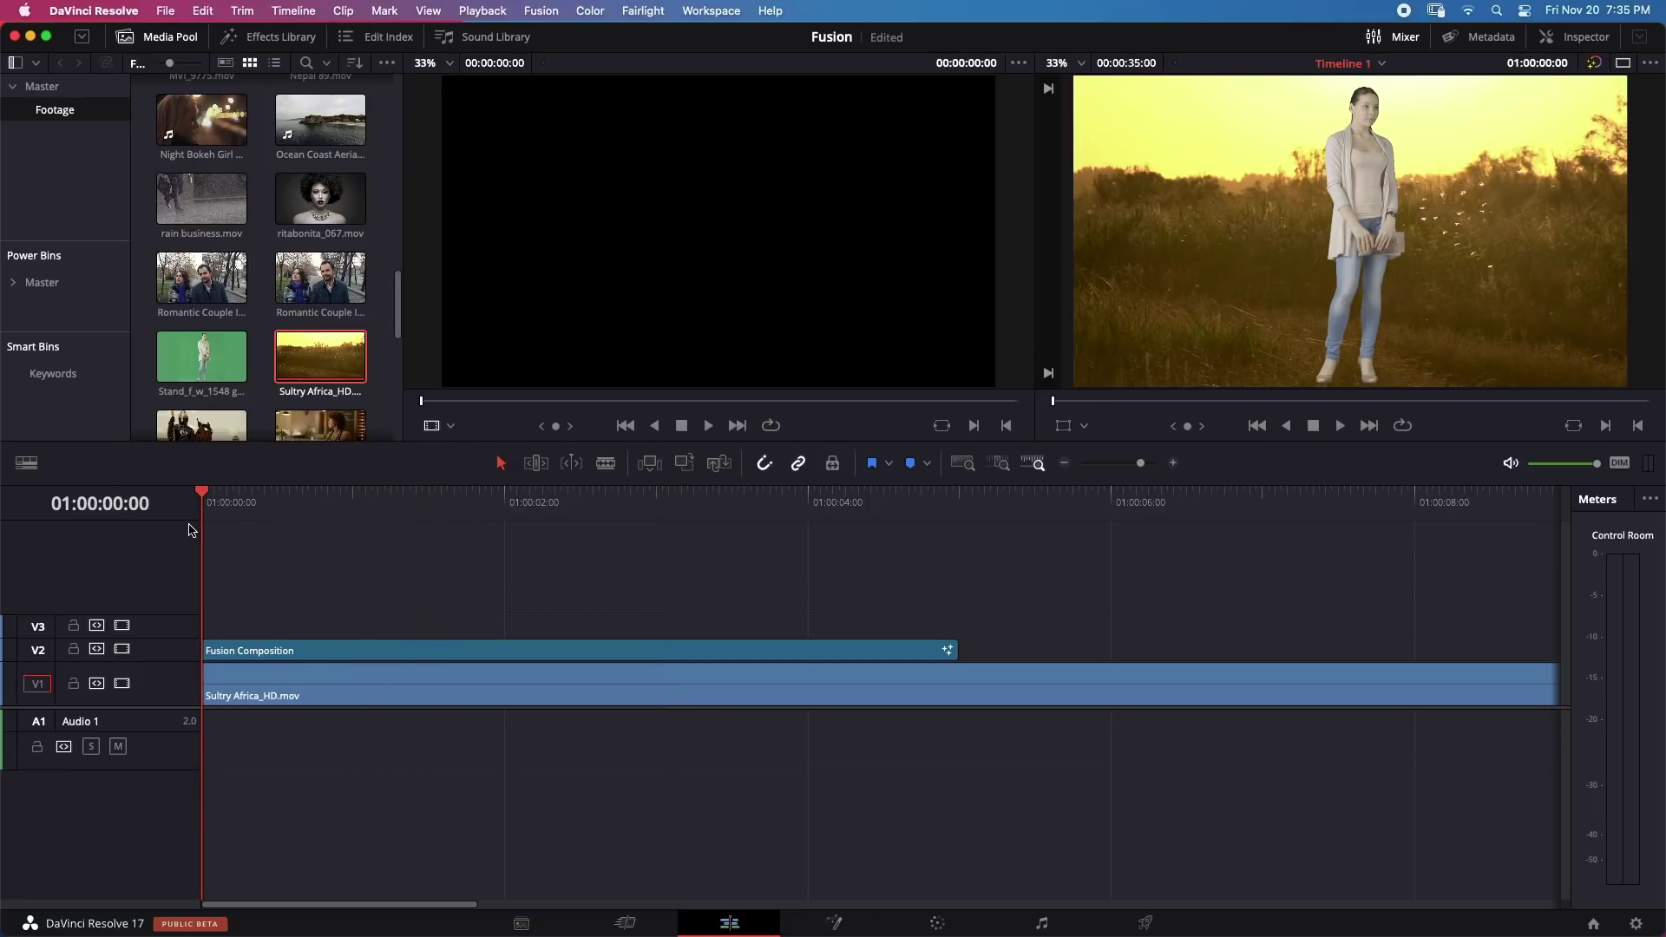
pyautogui.press('space')
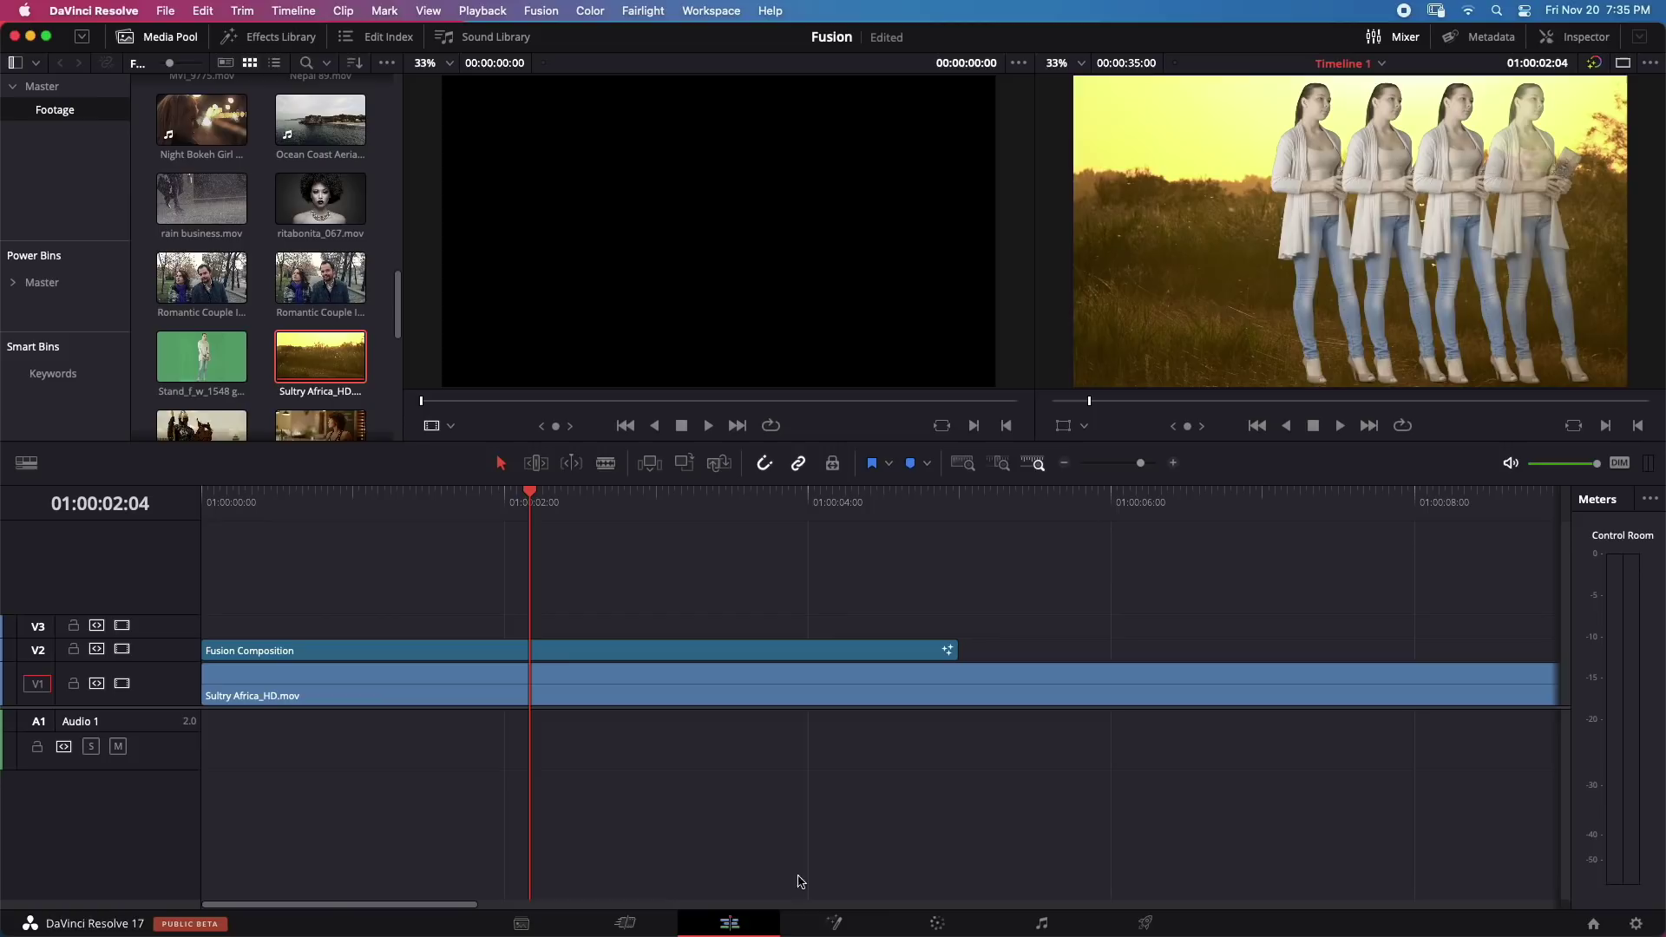
# Step: Delete the Duplicate1 node from the composition and check the single keyed woman on the Edit page
pyautogui.click(816, 917)
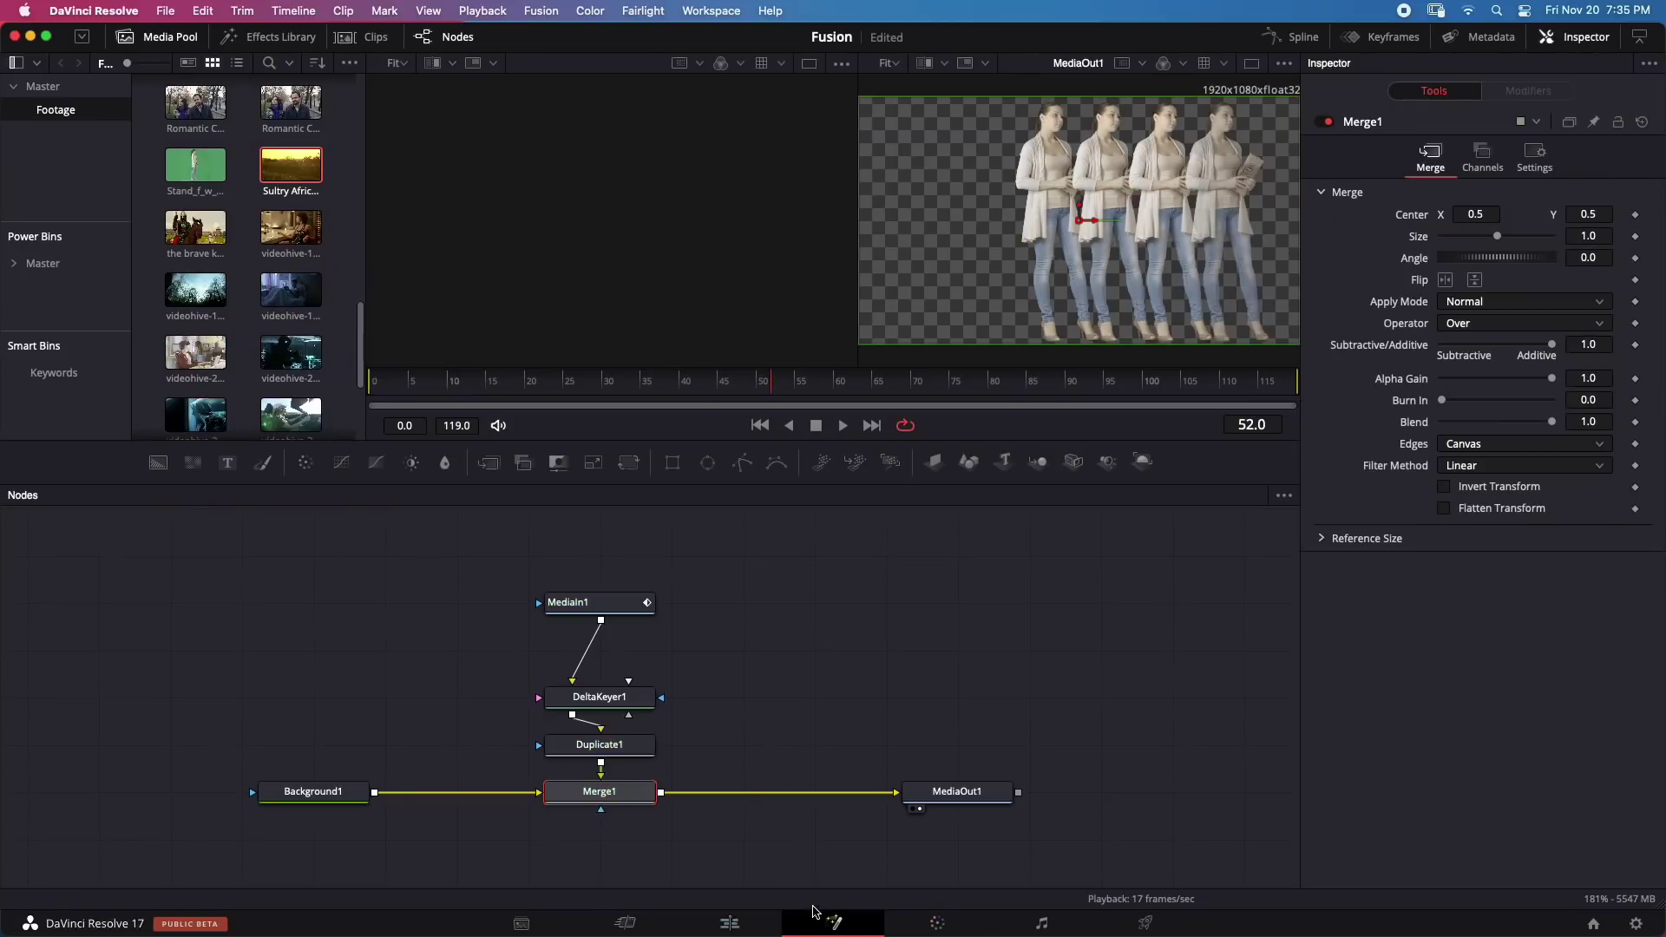
pyautogui.click(612, 745)
pyautogui.press('Delete')
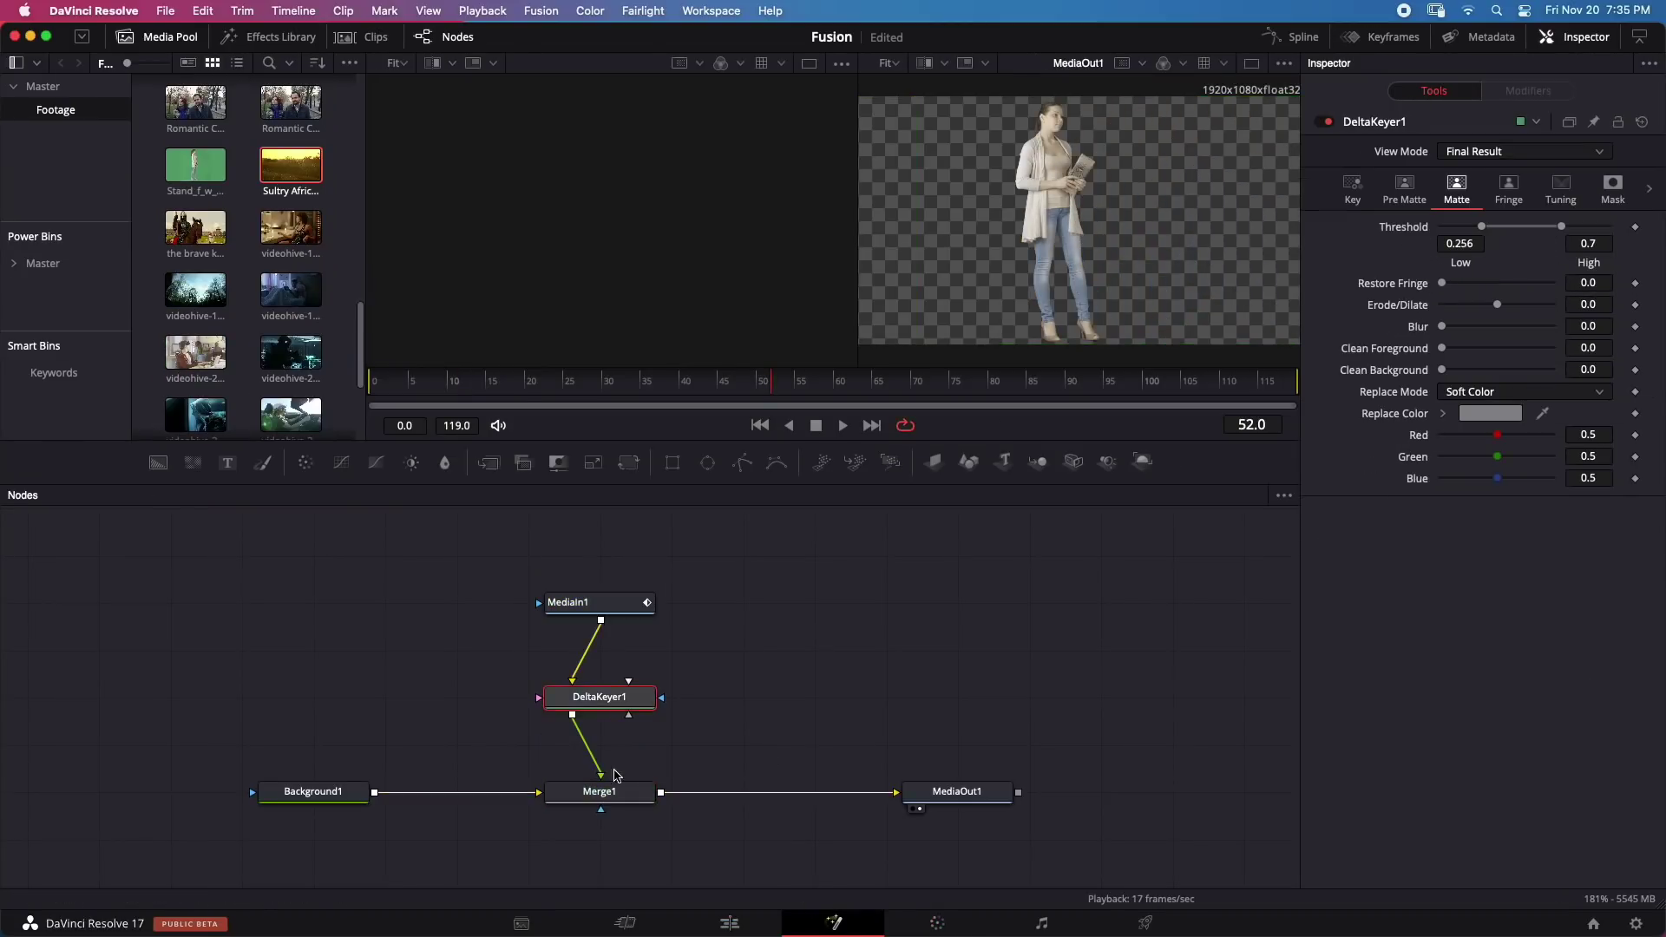
pyautogui.click(729, 923)
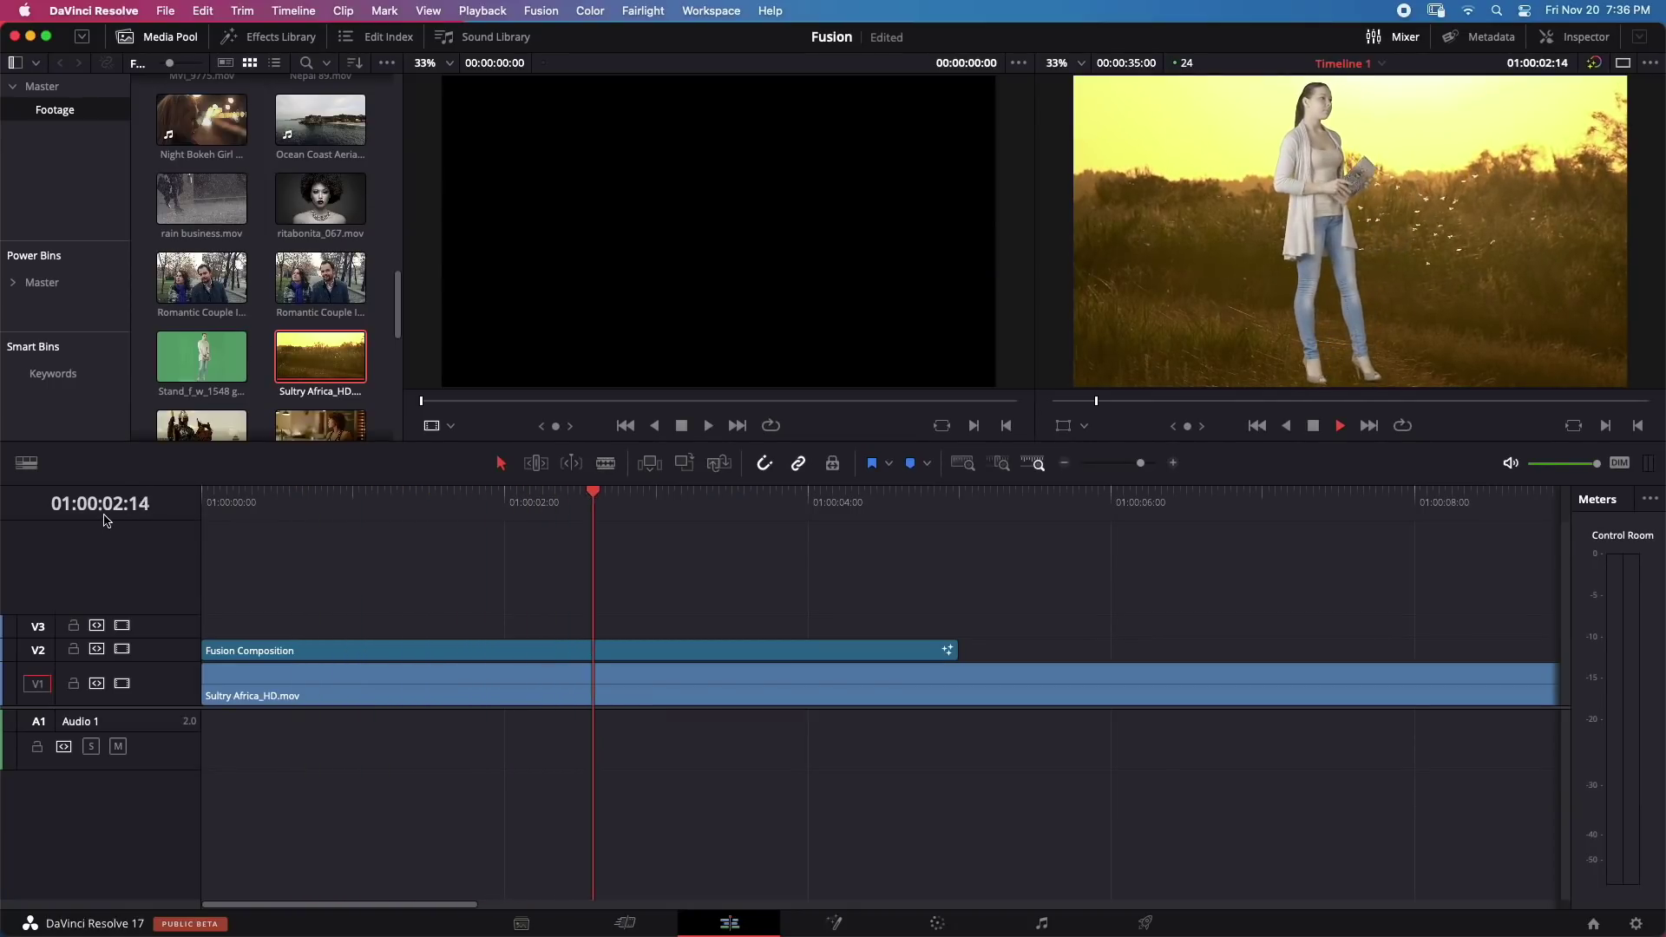
# Step: In the composition, replace every node before MediaOut1 with the luxury hotel wine clip and play it from the start
pyautogui.hotkey('shift', '5')
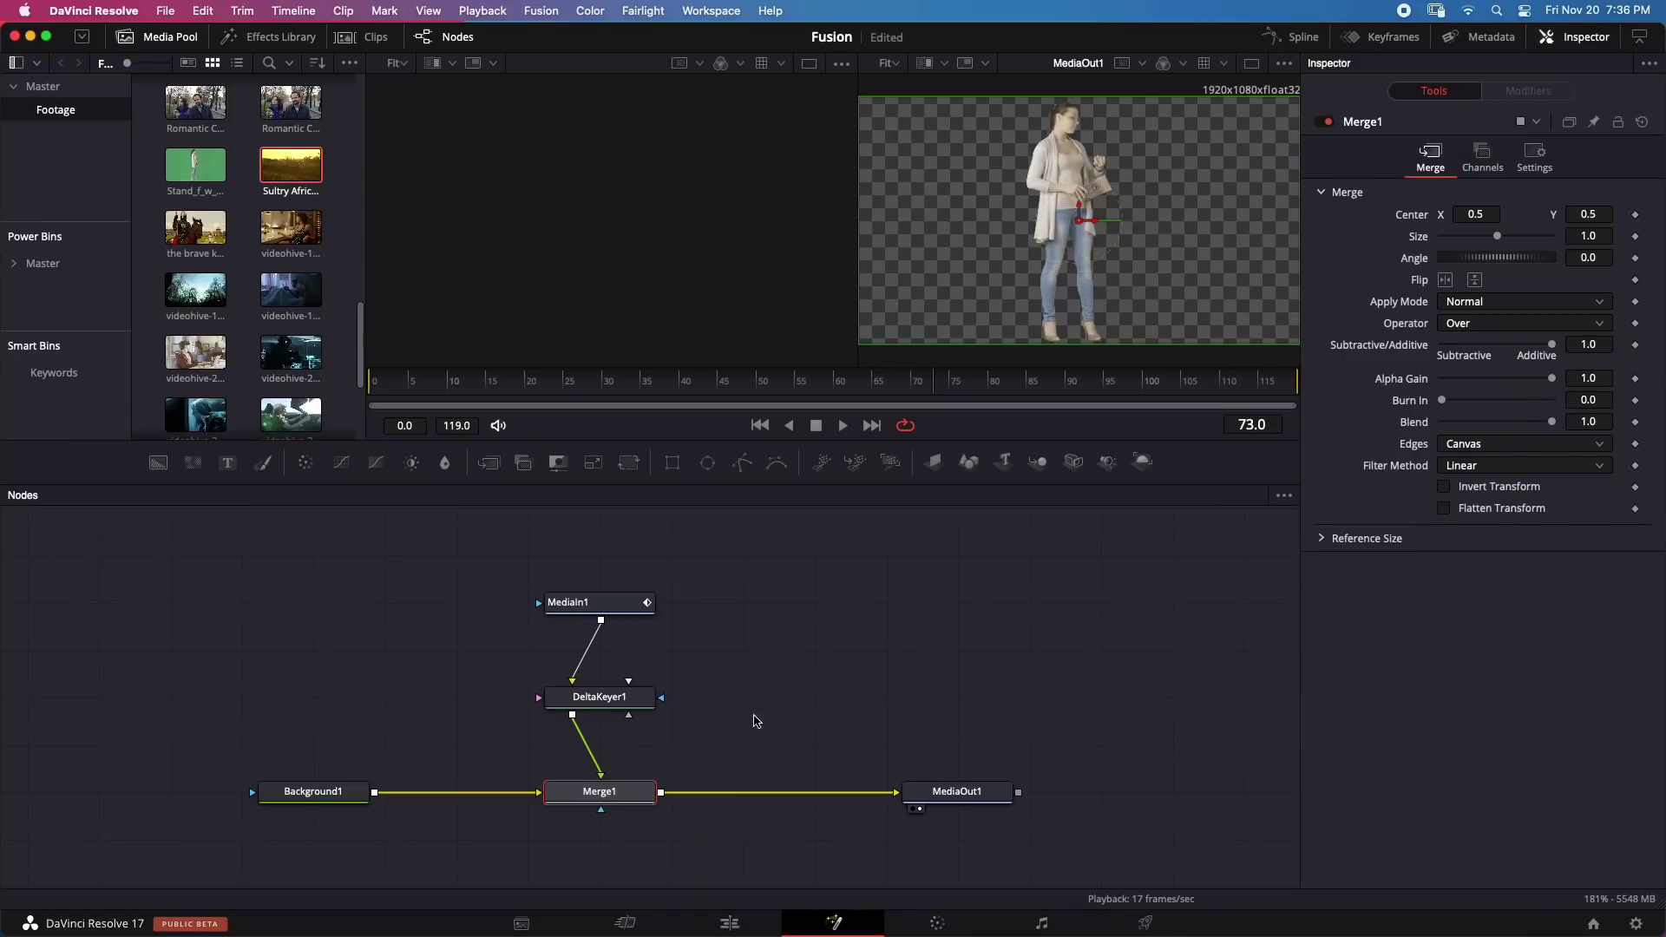
pyautogui.moveTo(333, 559); pyautogui.dragTo(607, 867)
pyautogui.press('Delete')
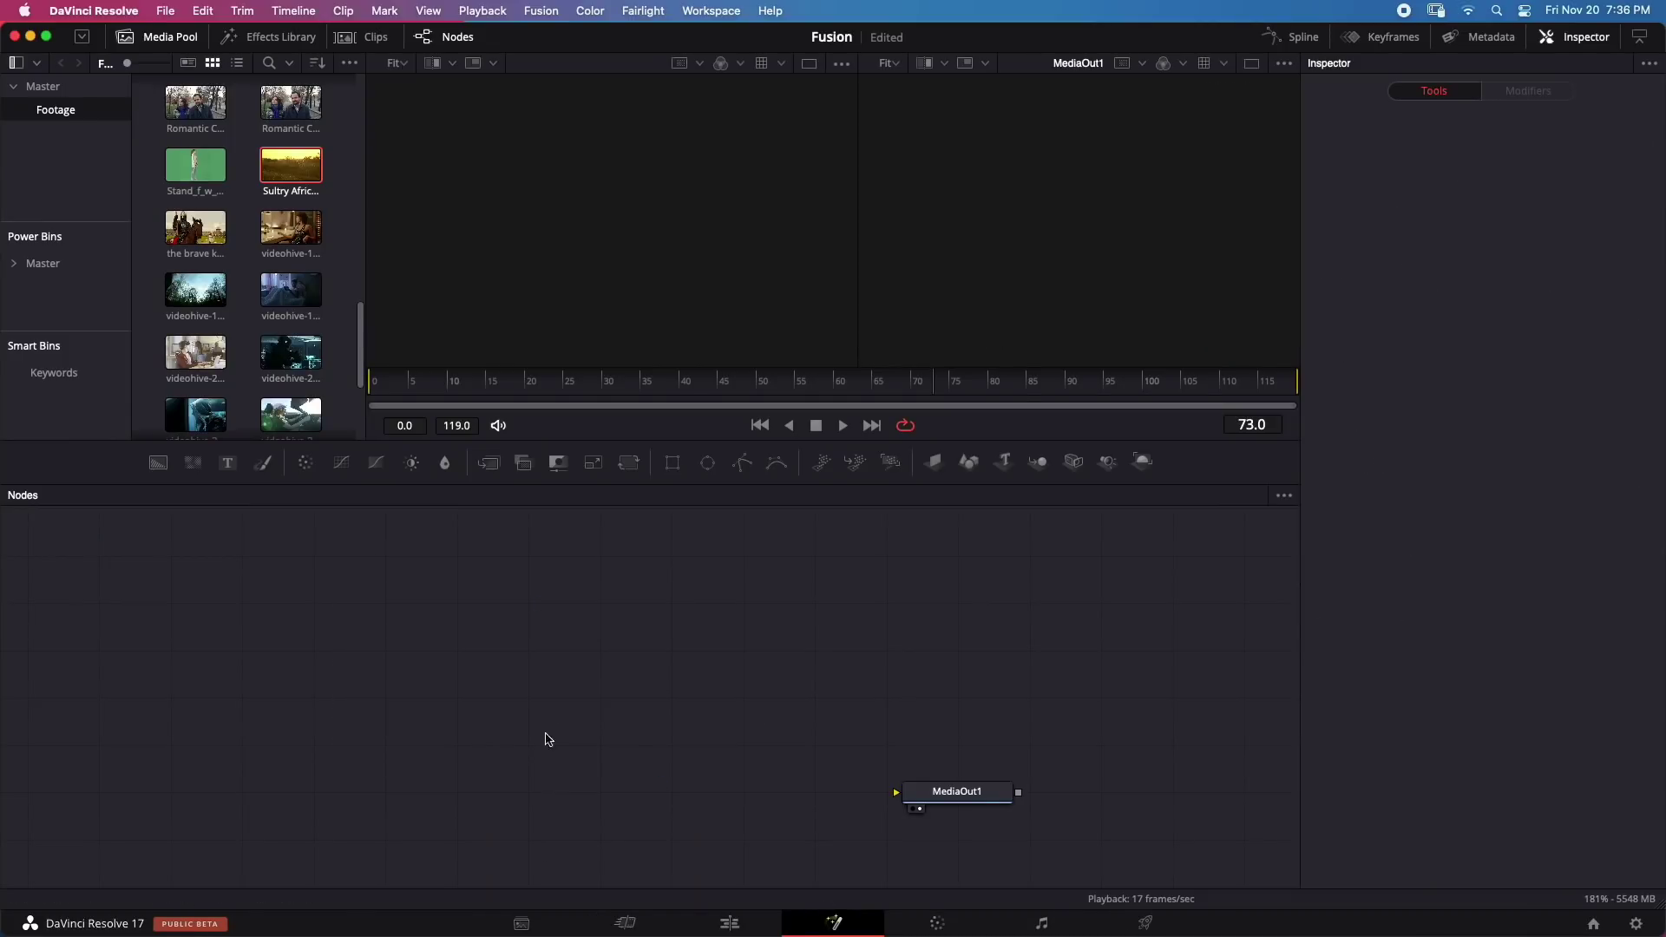
pyautogui.moveTo(290, 230); pyautogui.dragTo(896, 792)
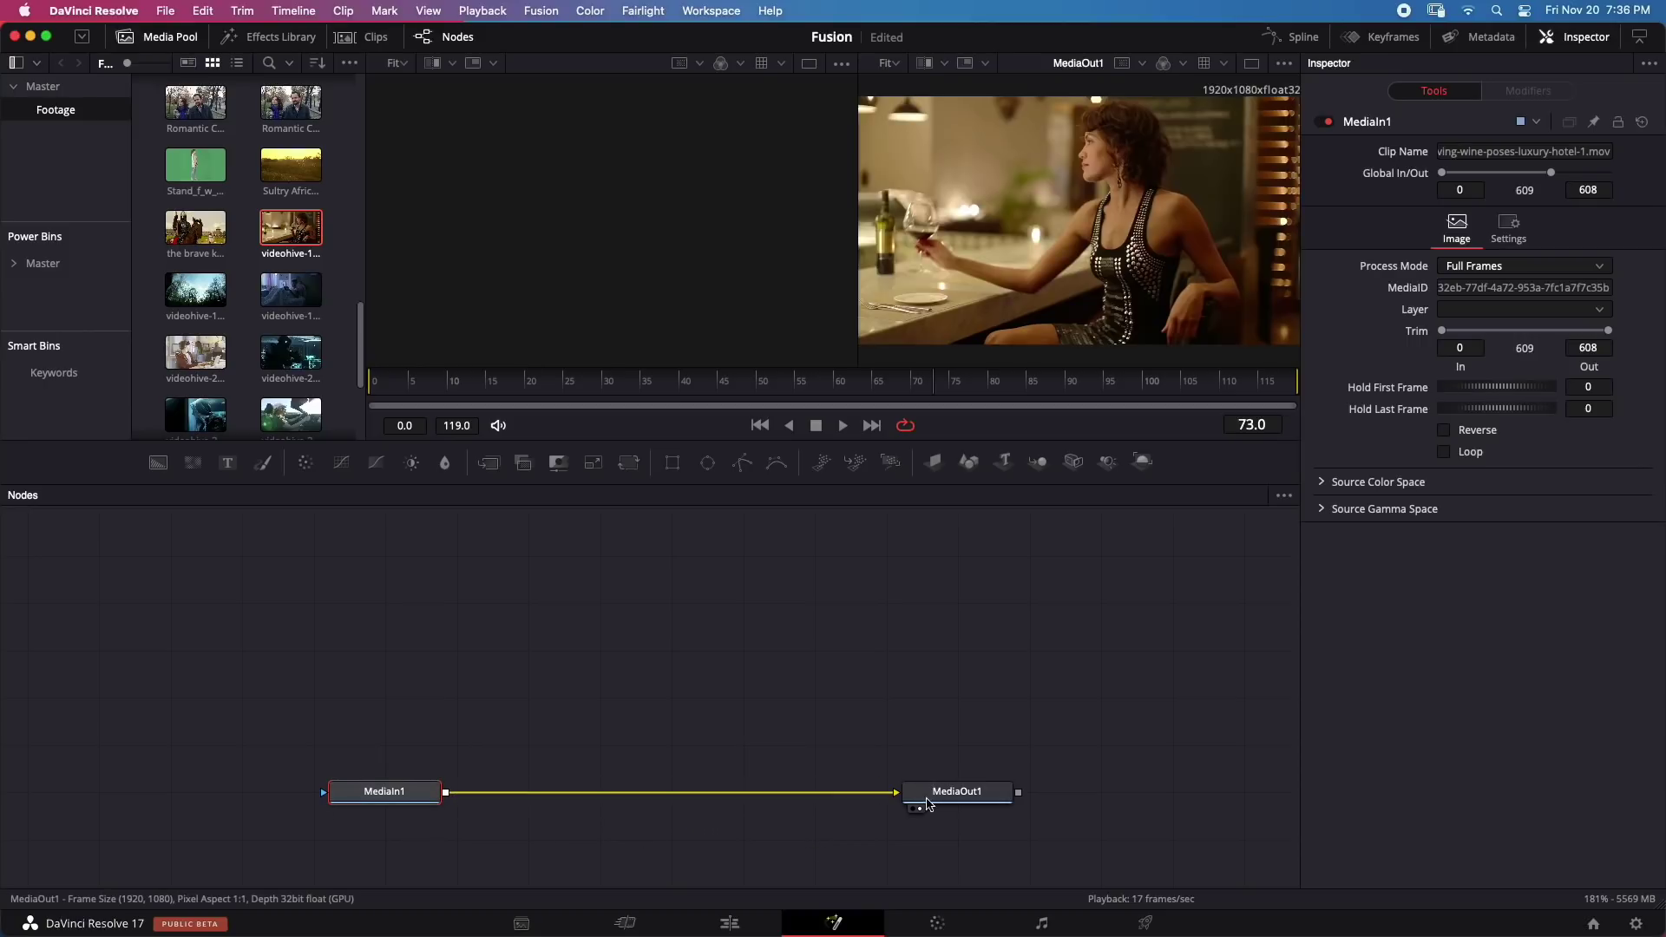
pyautogui.click(402, 382)
pyautogui.press('space')
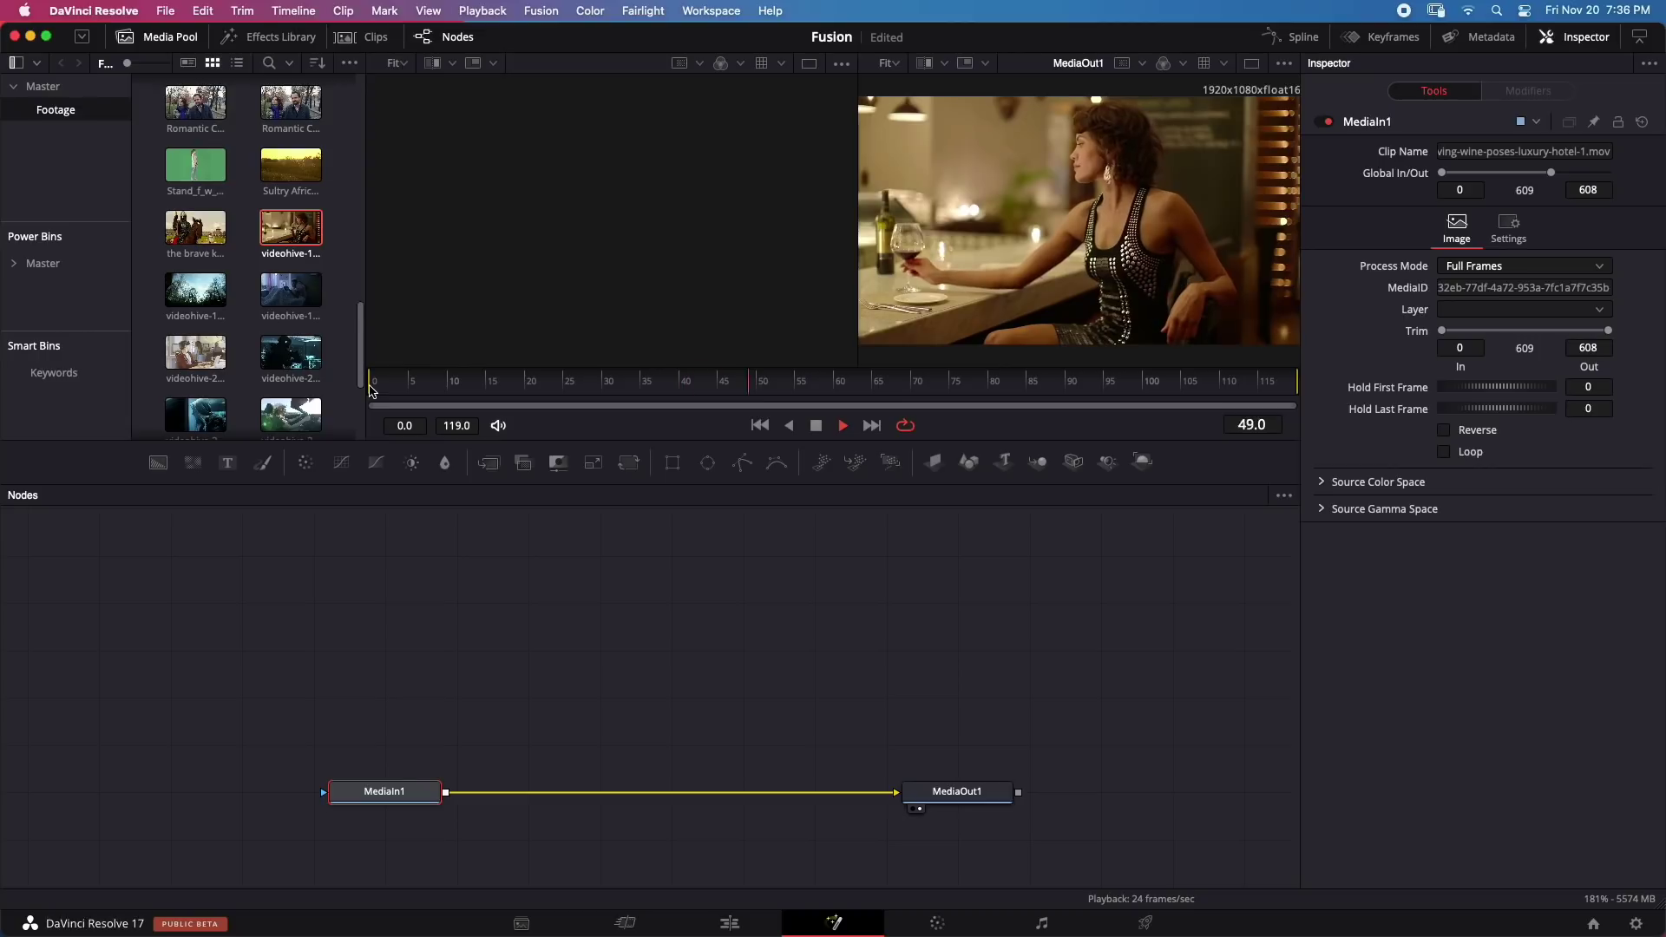
pyautogui.press('space')
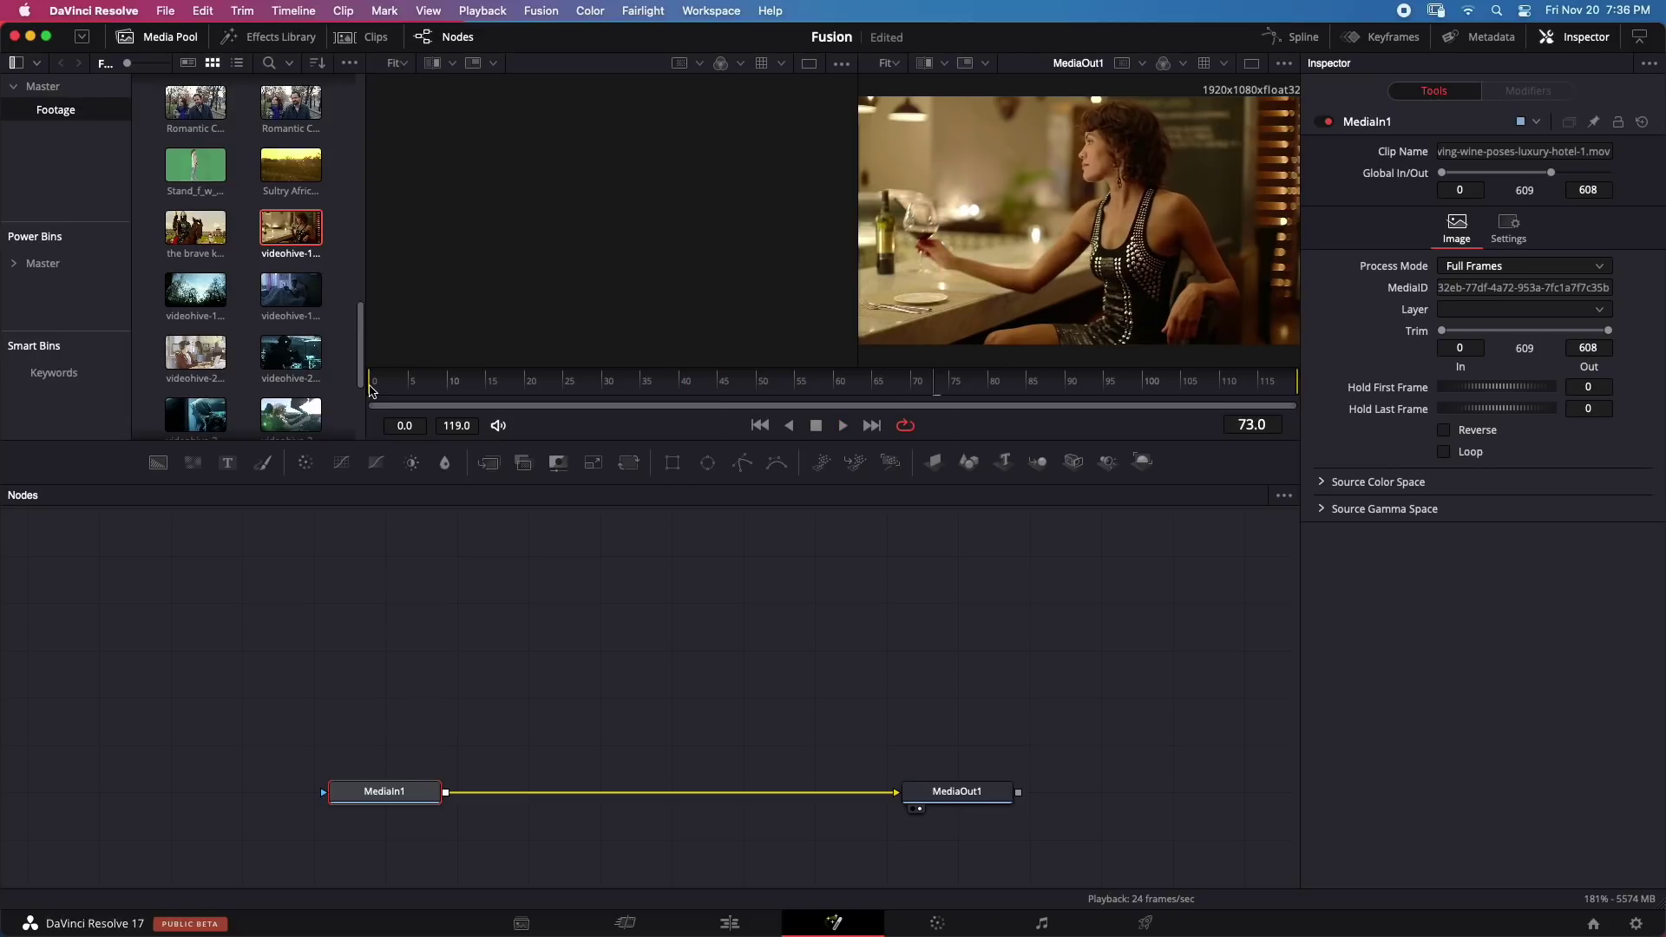
# Step: Insert a Film Grain node between MediaIn1 and MediaOut1 and play the grainy clip from the start
pyautogui.hotkey('shift', 'space')
pyautogui.write('dup')
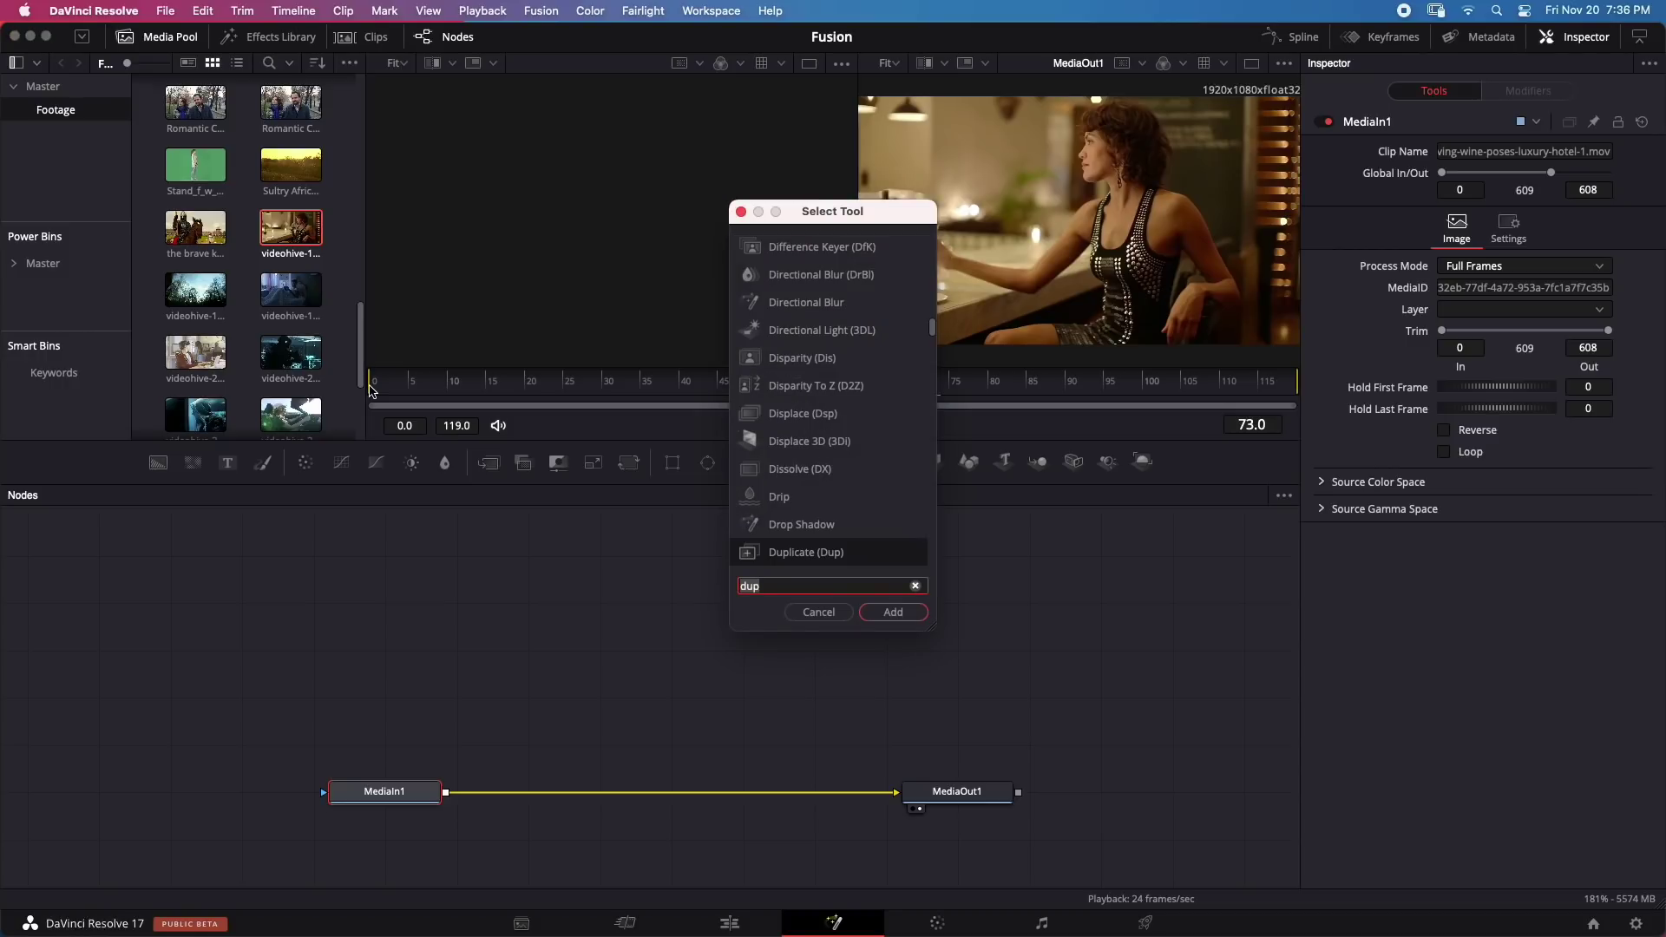
pyautogui.press('BackSpace')
pyautogui.press('BackSpace')
pyautogui.press('BackSpace')
pyautogui.write('grai')
pyautogui.press('Return')
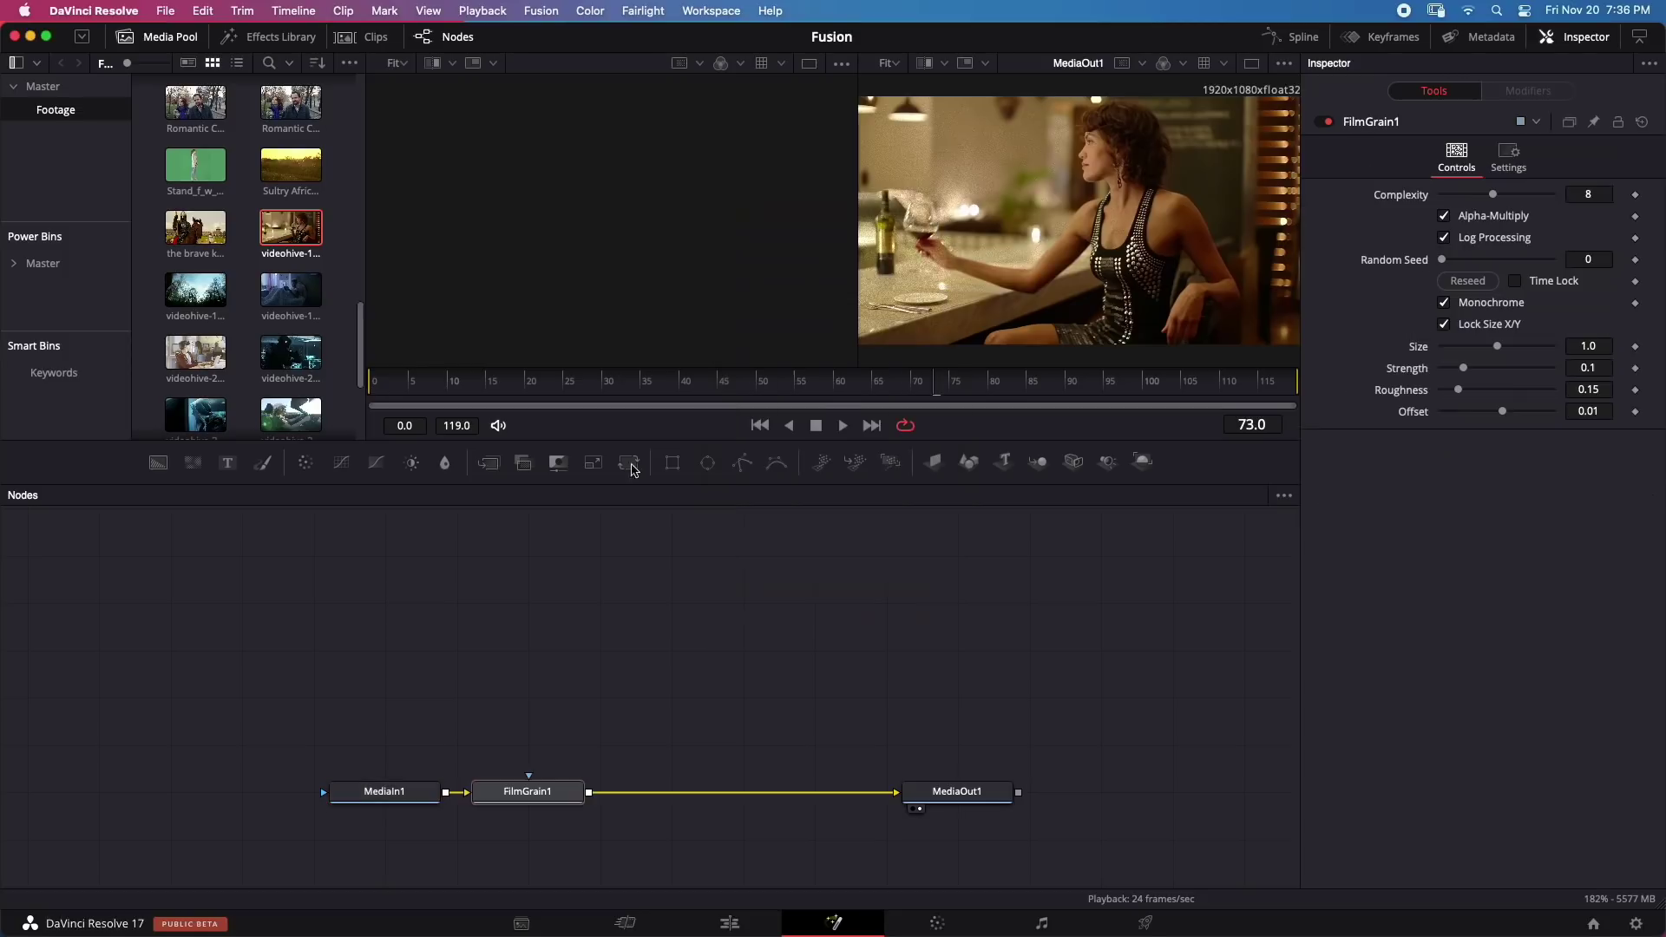
pyautogui.moveTo(469, 384); pyautogui.dragTo(374, 383)
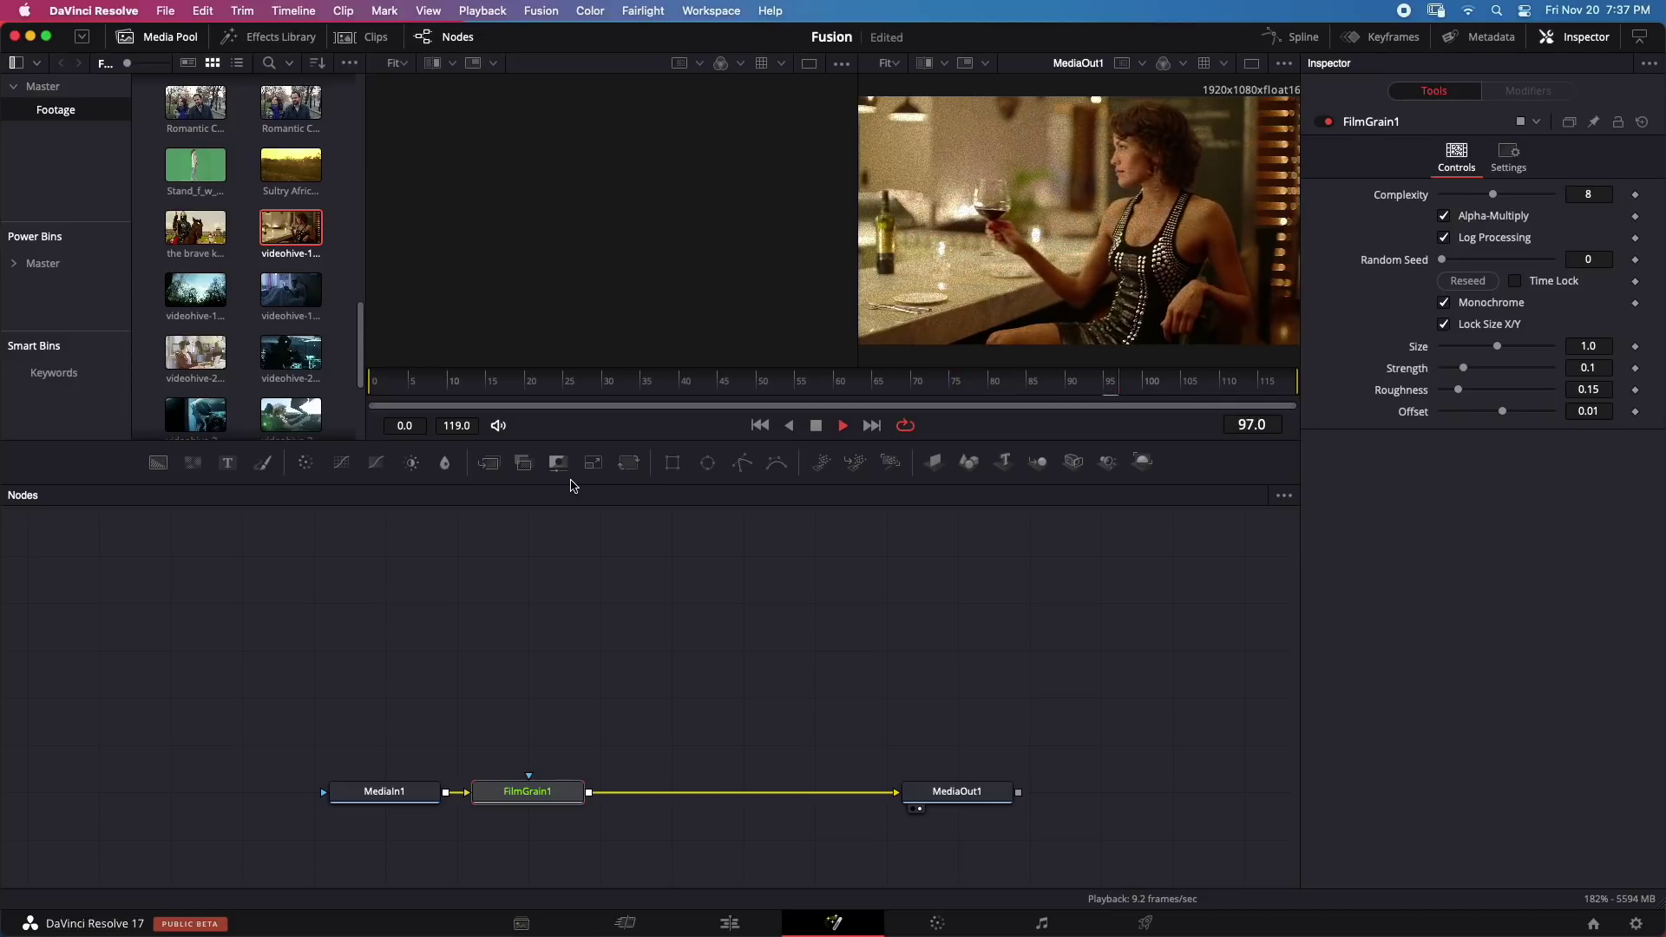
pyautogui.press('space')
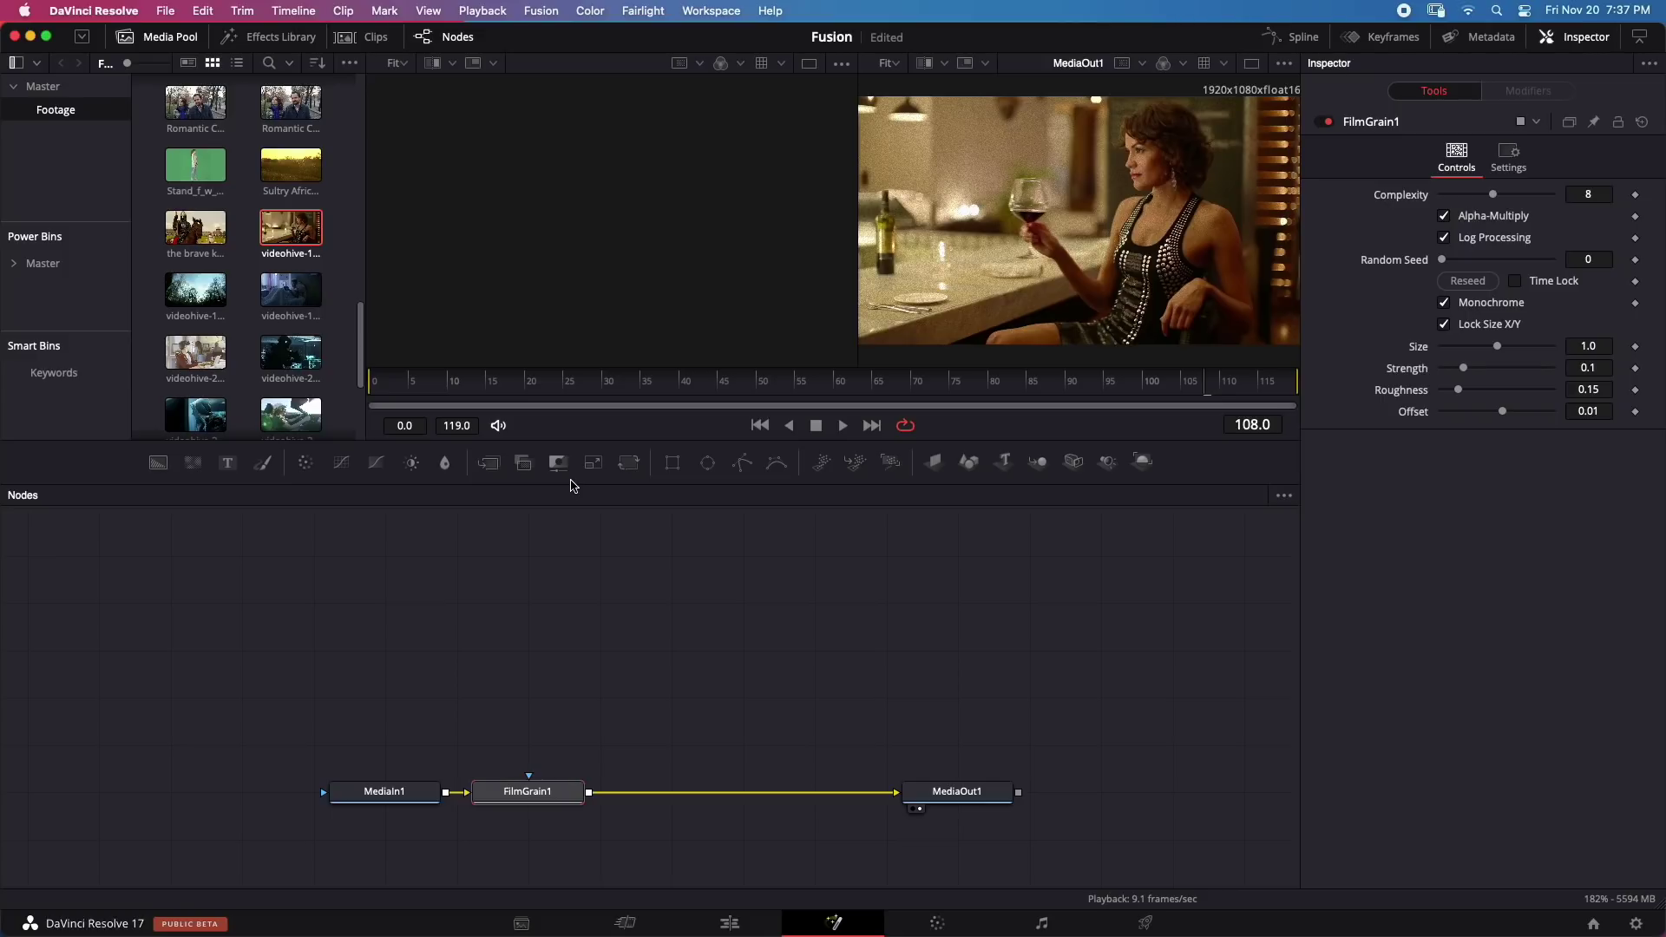
# Step: Replace the MediaIn1 and FilmGrain1 nodes with the misty mountain valley clip, connected to MediaOut1
pyautogui.moveTo(384, 697); pyautogui.dragTo(583, 812)
pyautogui.press('Delete')
pyautogui.scroll(10, 243, 260)
pyautogui.moveTo(291, 165); pyautogui.dragTo(514, 805)
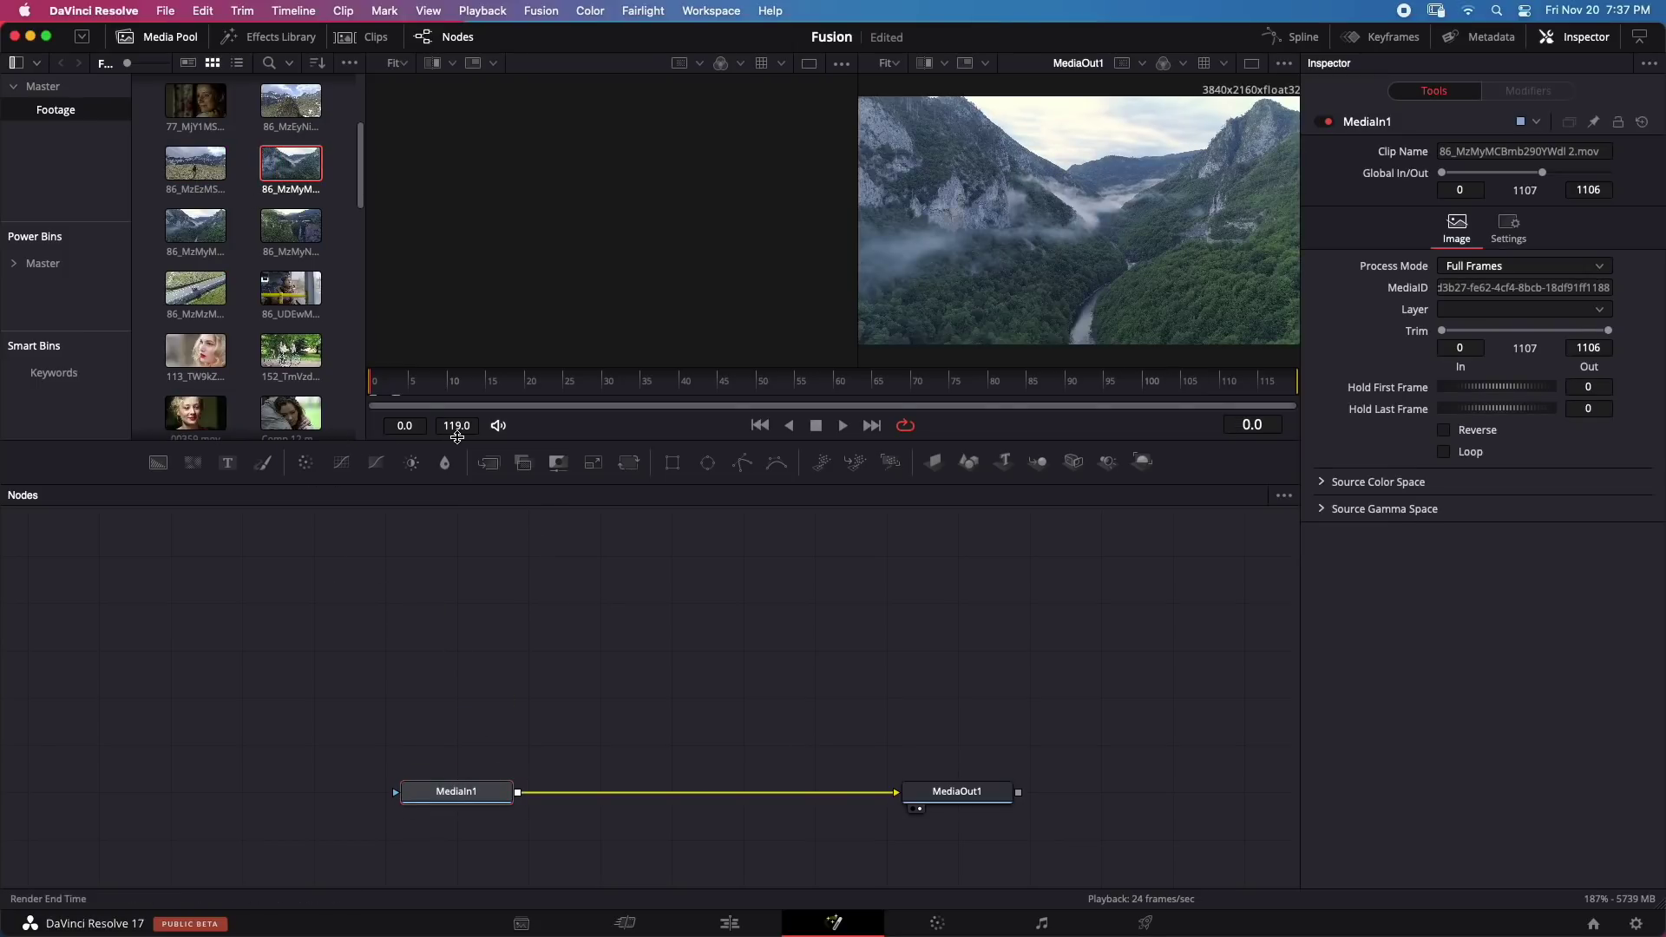
# Step: Insert a Camera Tracker node between the mountain clip's MediaIn1 and MediaOut1
pyautogui.hotkey('shift', 'space')
pyautogui.write('Film Grain')
pyautogui.write('tra')
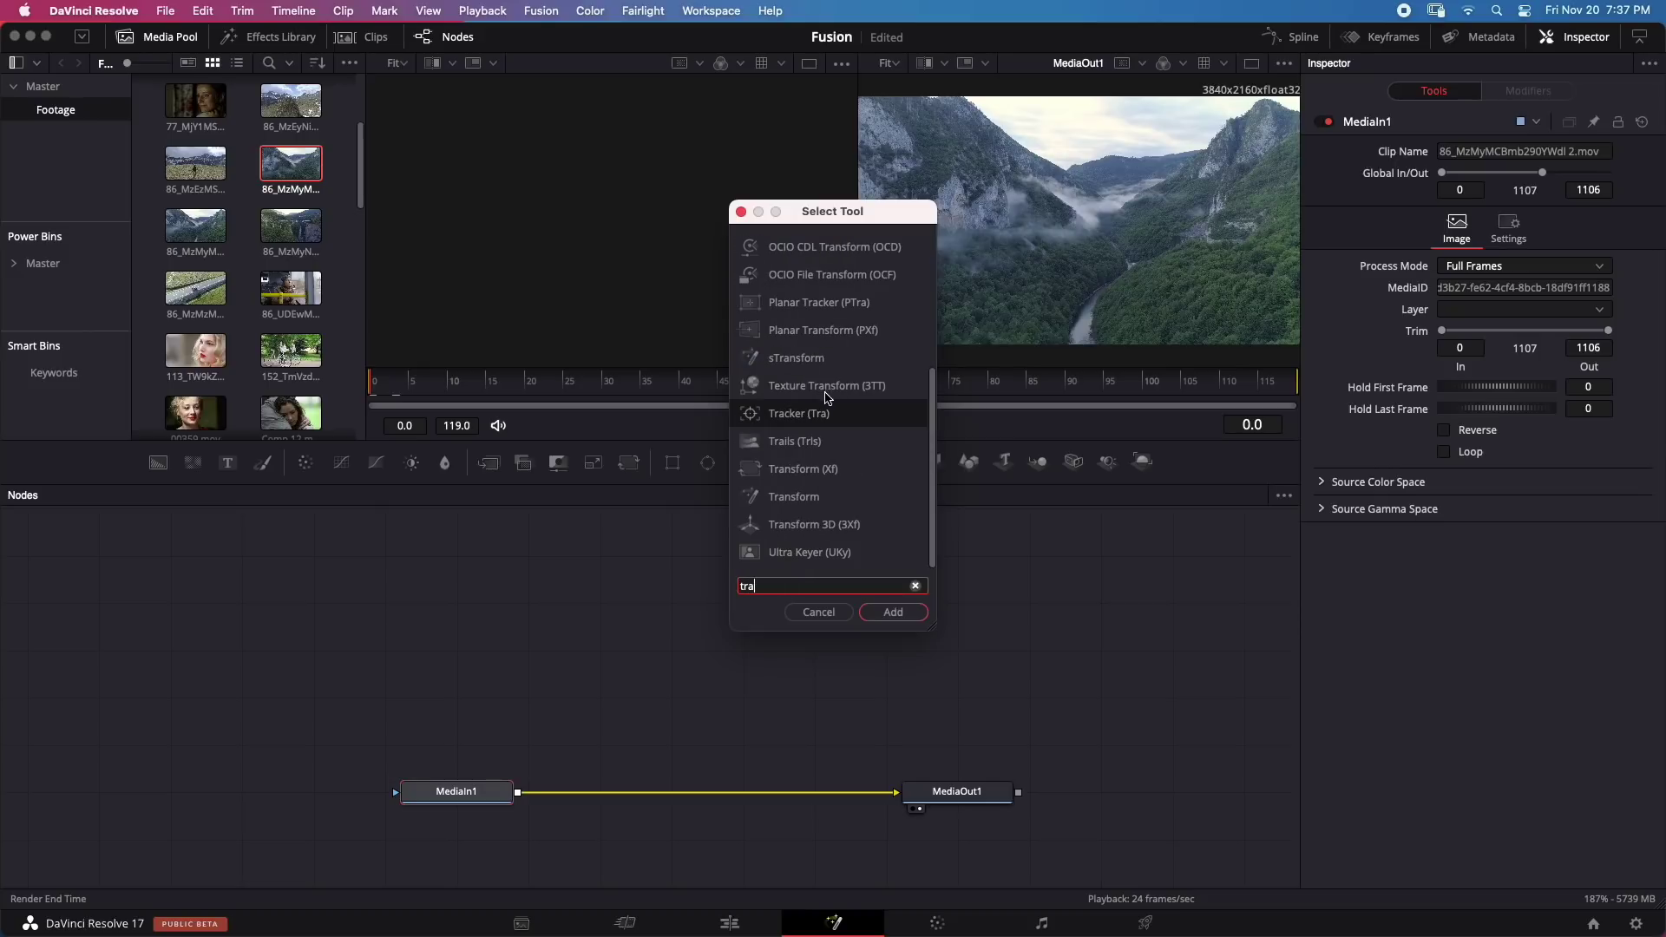
pyautogui.write('ck')
pyautogui.click(797, 250)
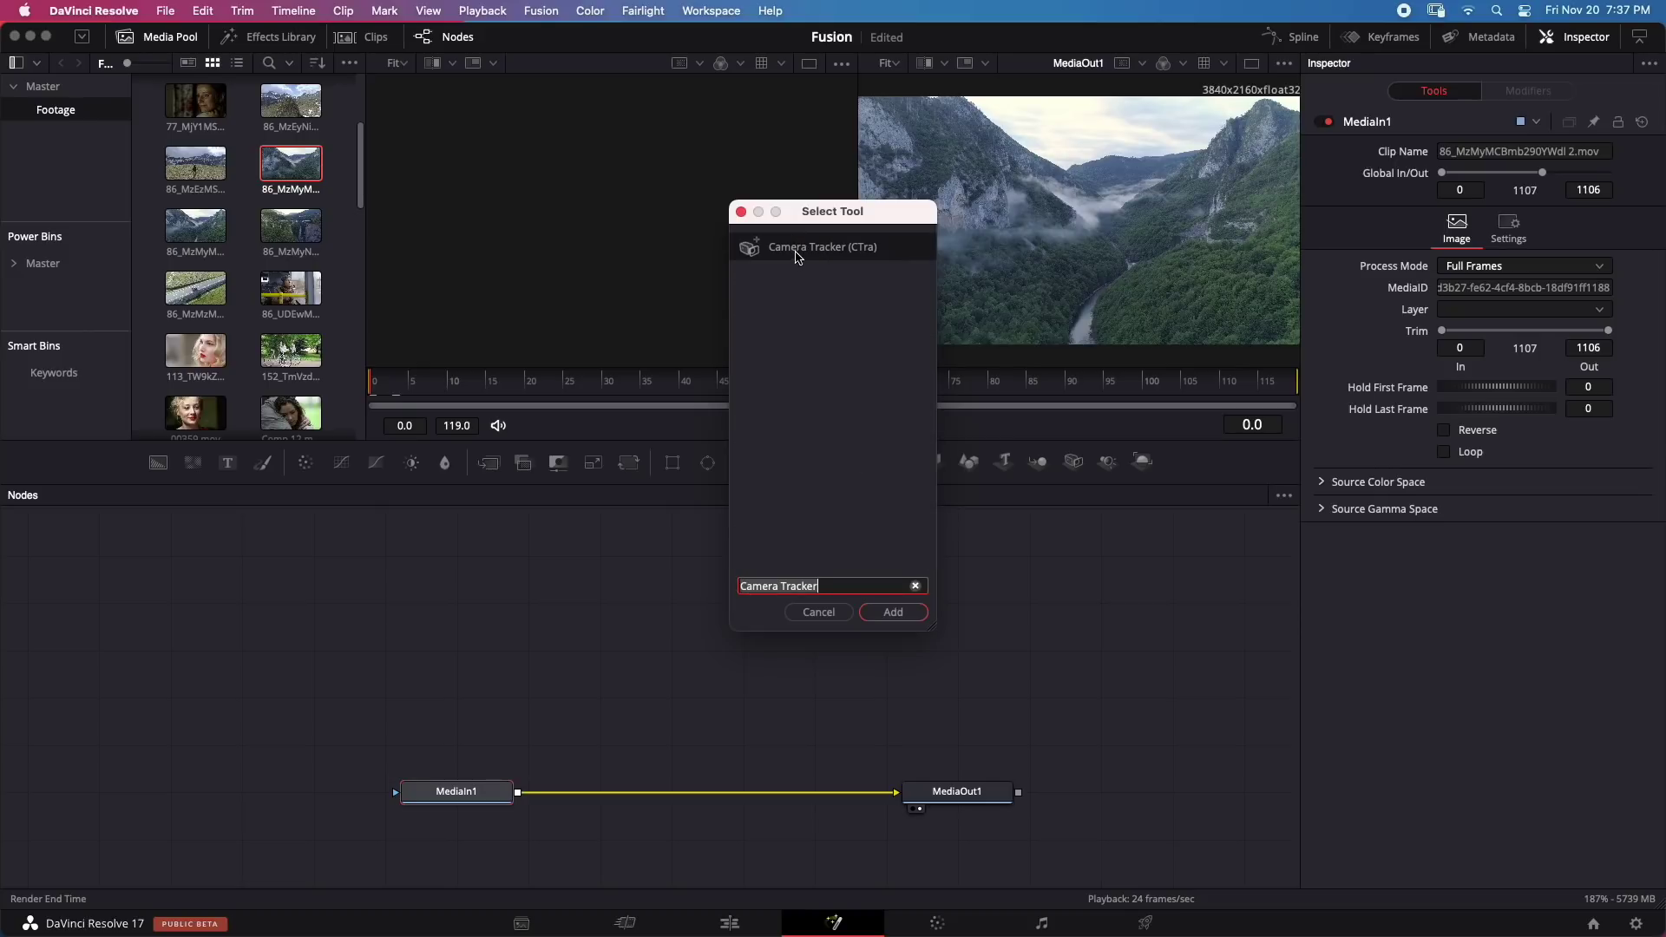
pyautogui.click(889, 612)
pyautogui.click(890, 612)
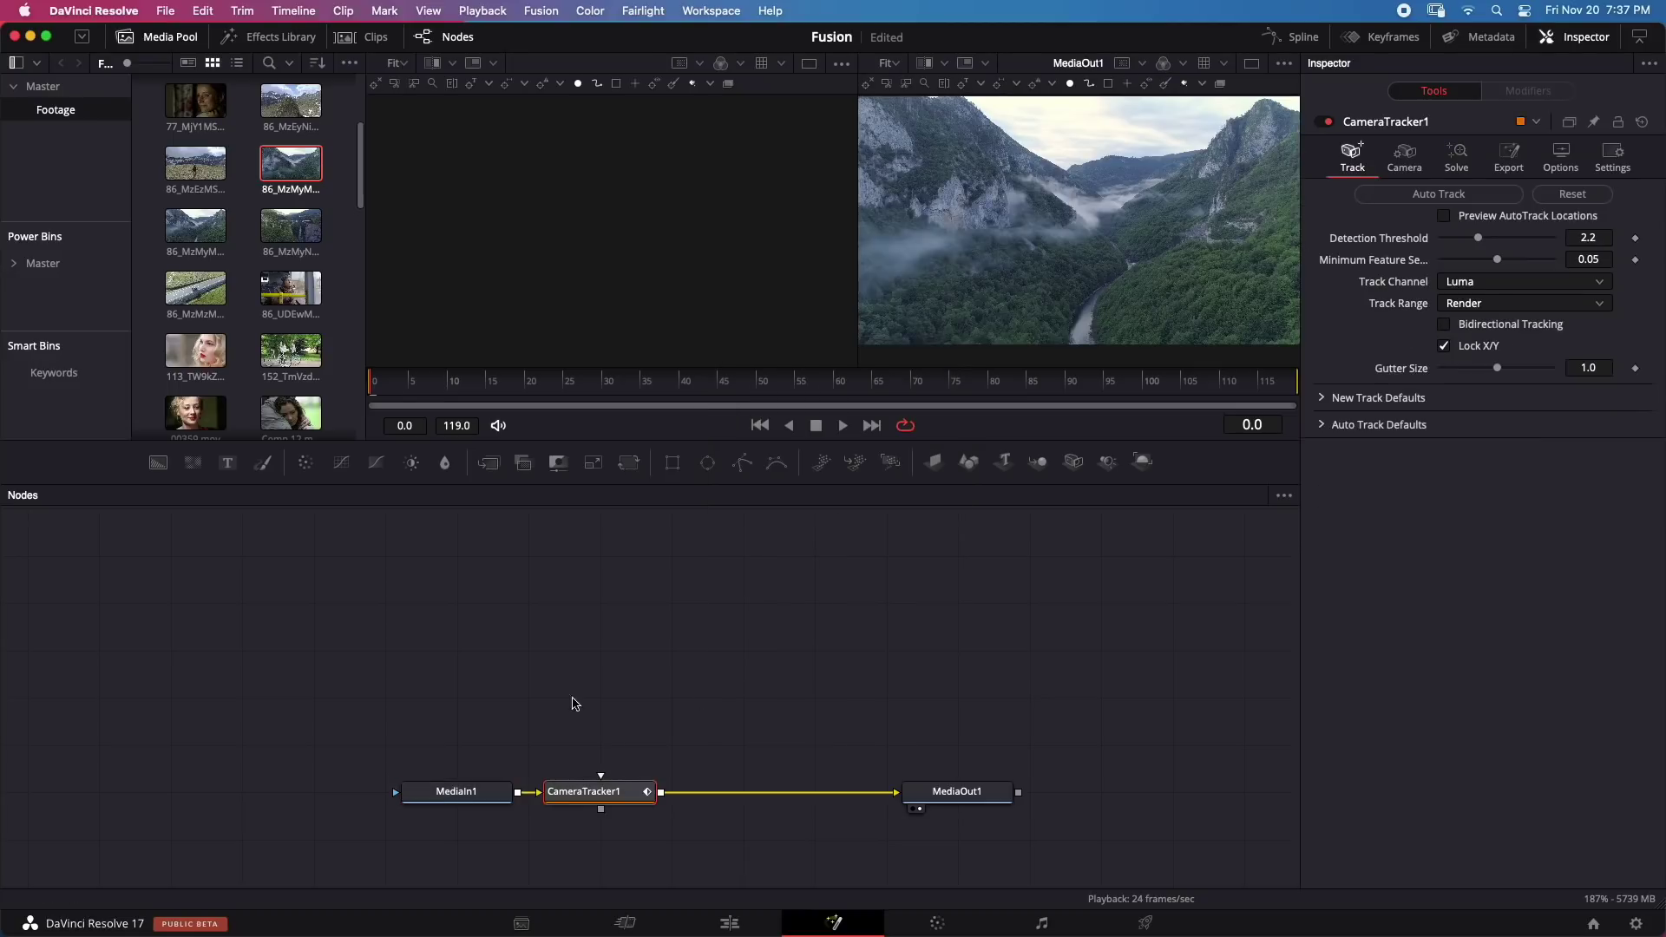
# Step: Save the project, auto-track the mountain clip and scrub through the tracked points
pyautogui.press('super+s')
pyautogui.click(1439, 194)
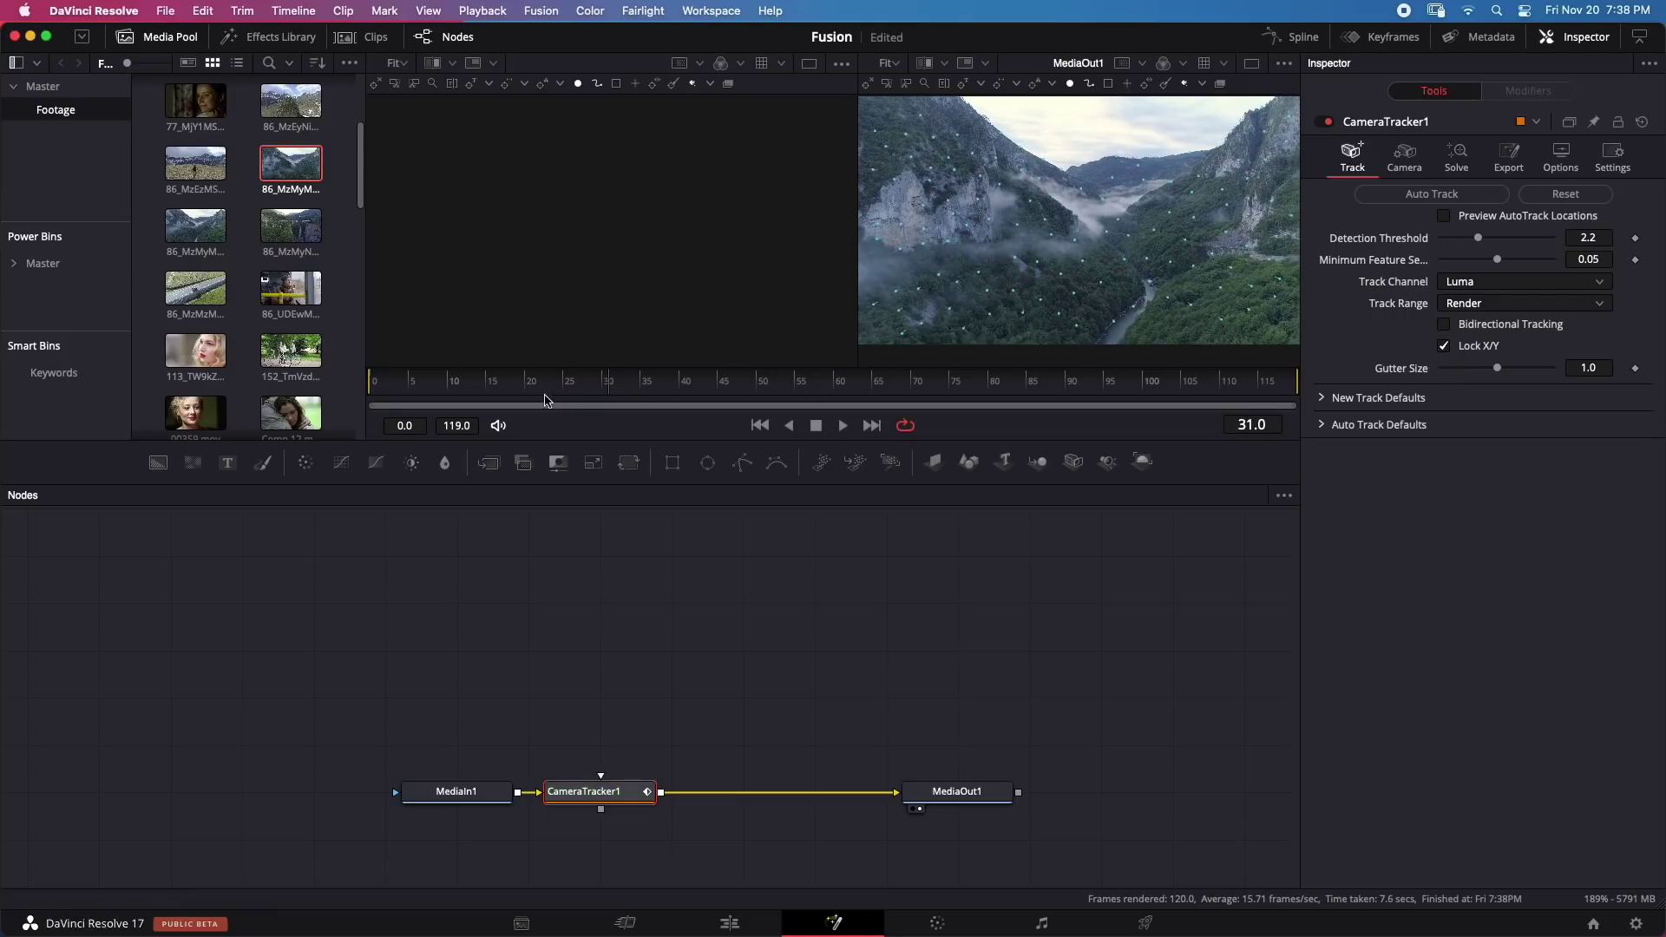
pyautogui.click(662, 393)
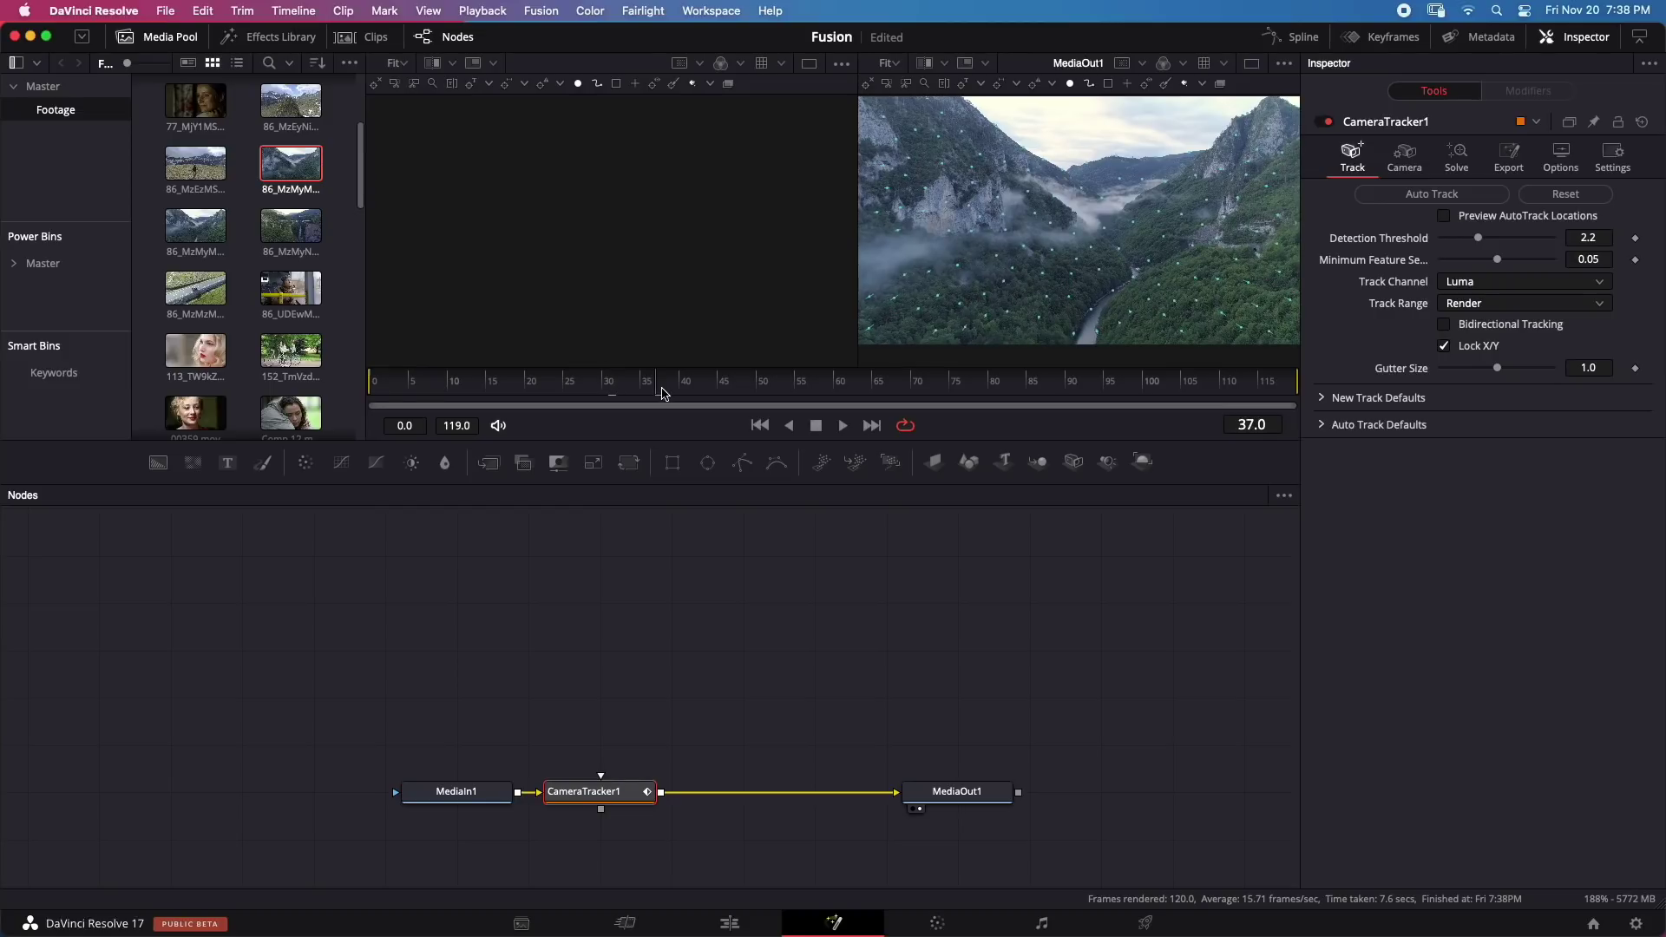
# Step: Solve the camera motion from the tracked points and export the solve as a 3D scene
pyautogui.click(1456, 156)
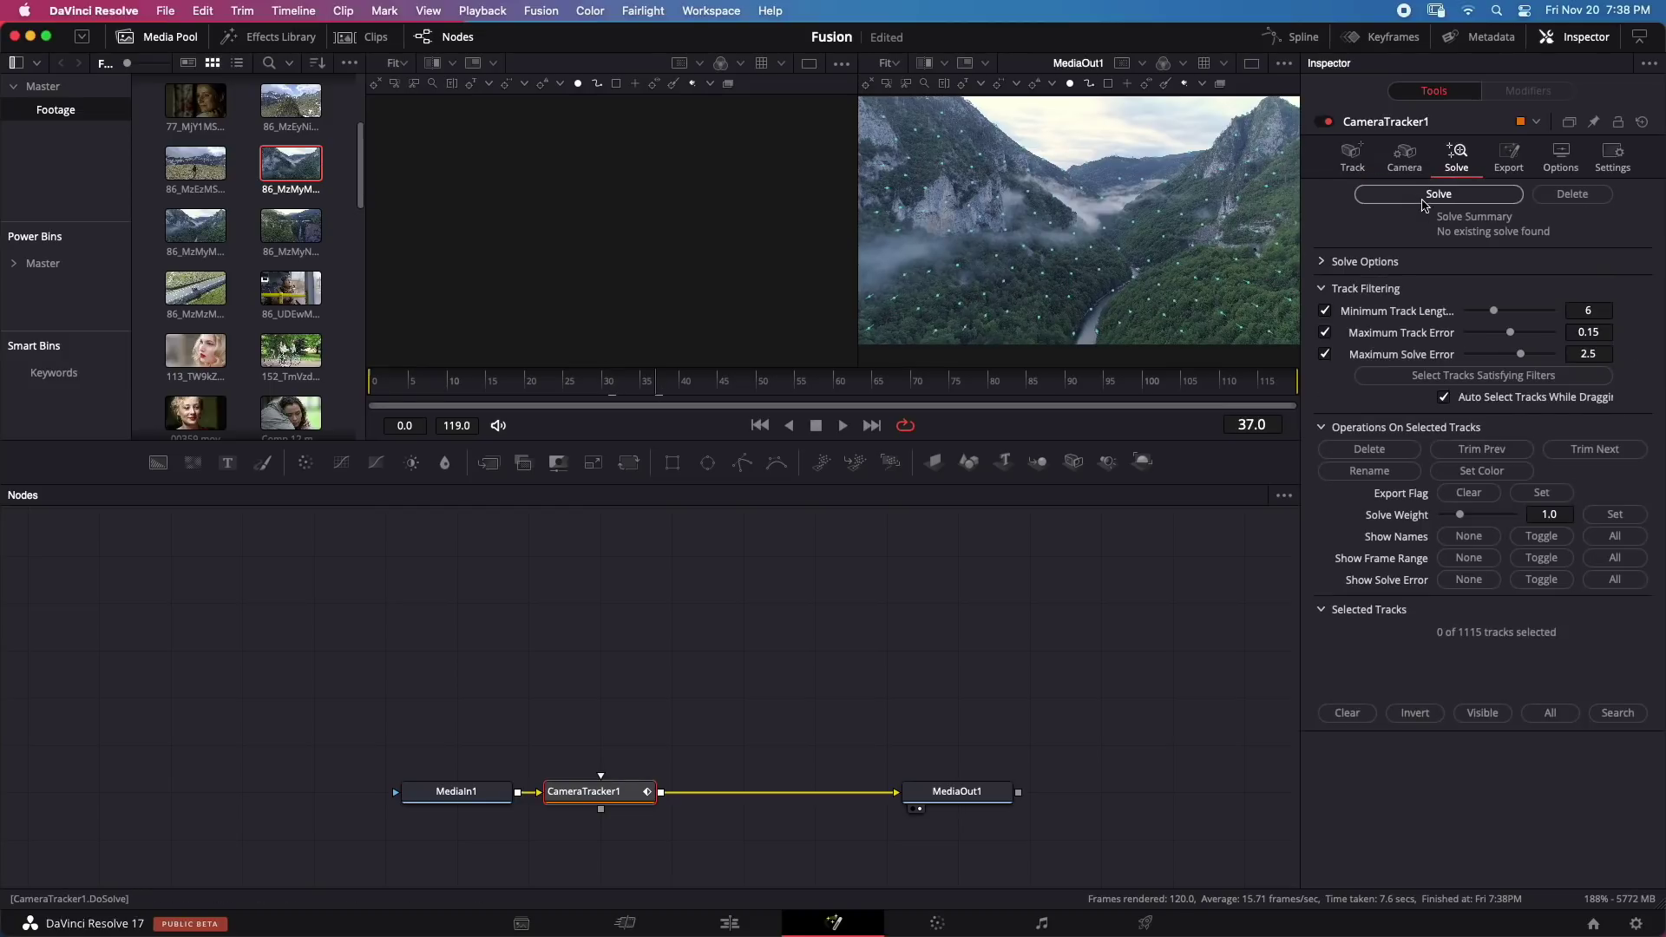
pyautogui.click(1501, 193)
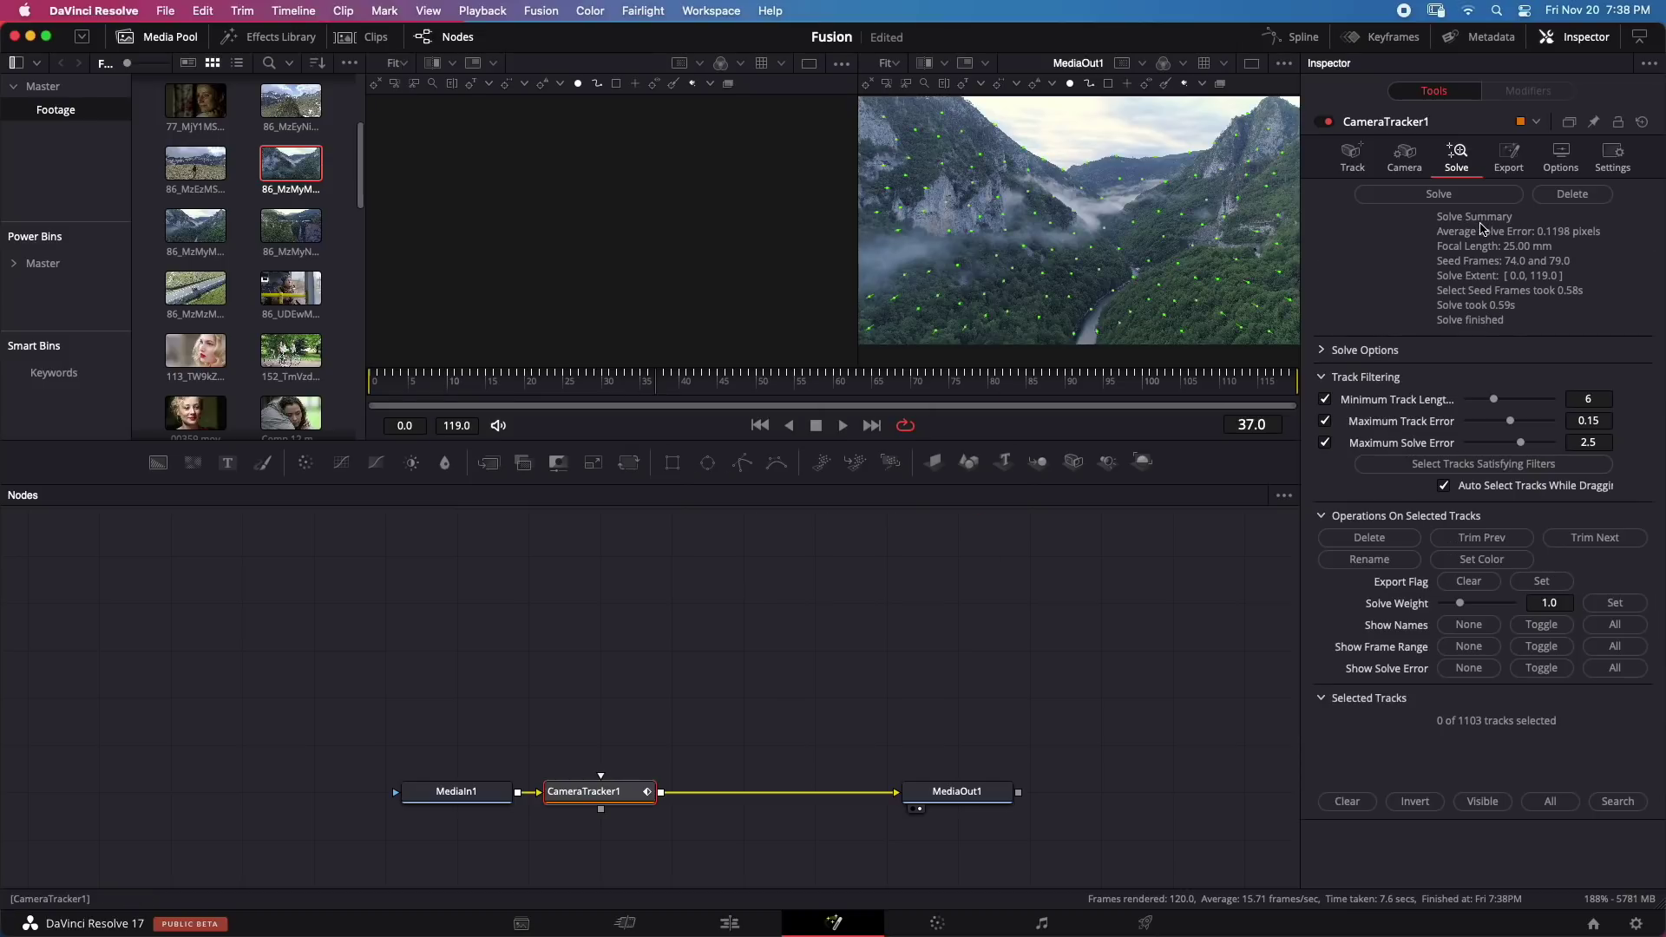
pyautogui.click(1509, 160)
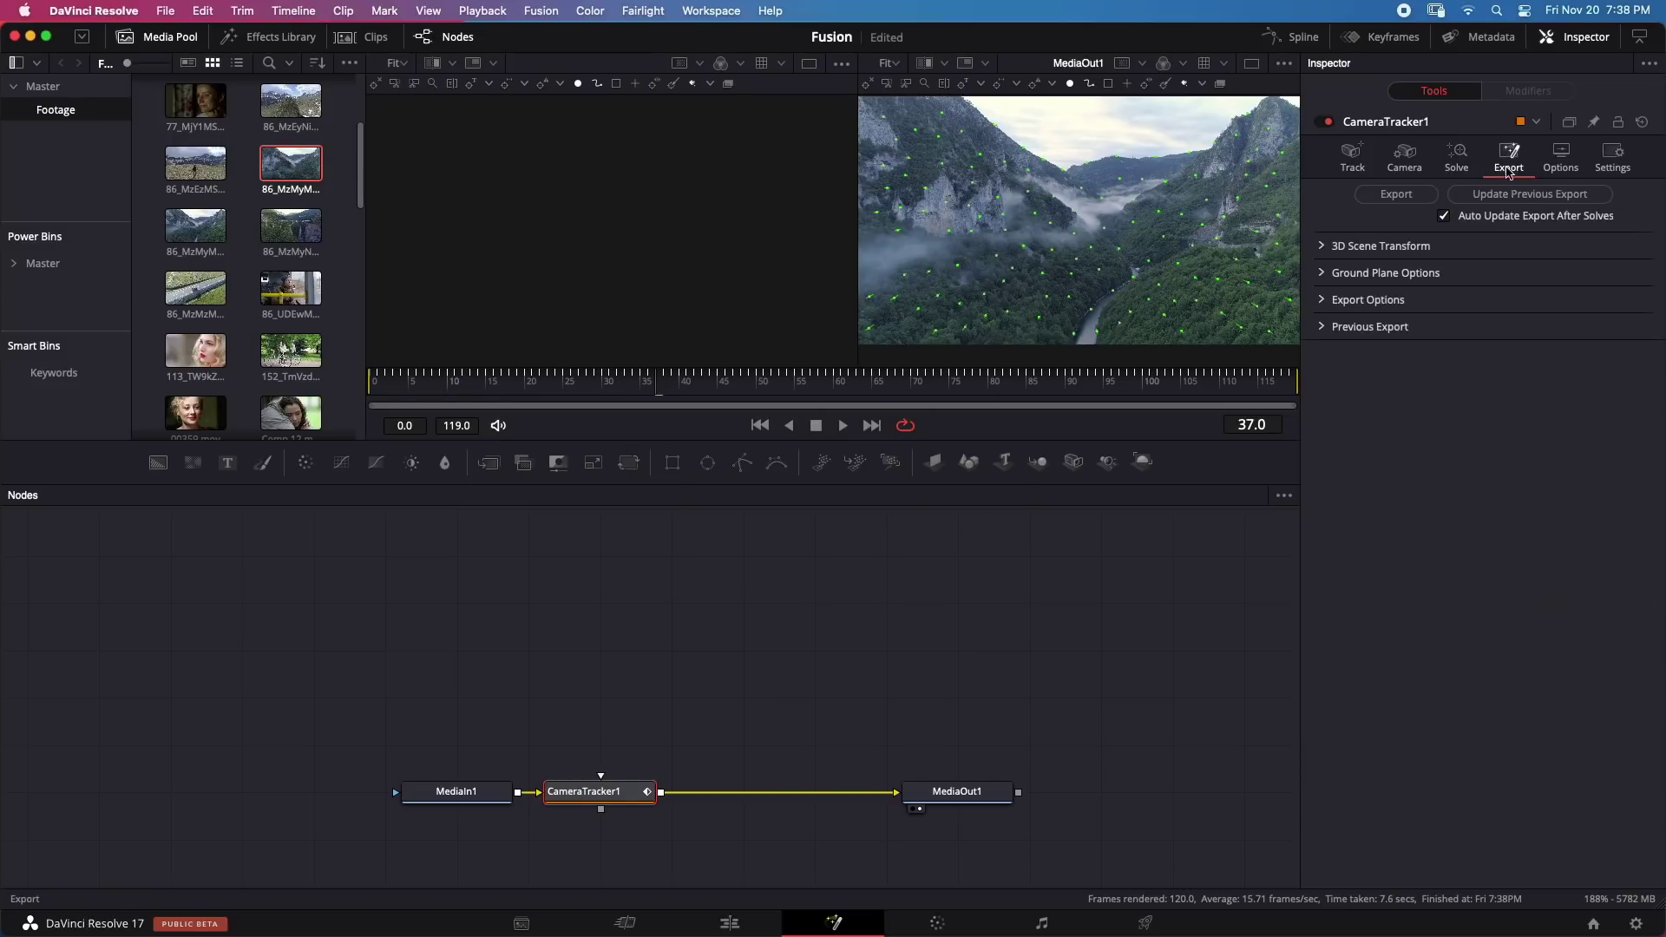
pyautogui.click(1392, 200)
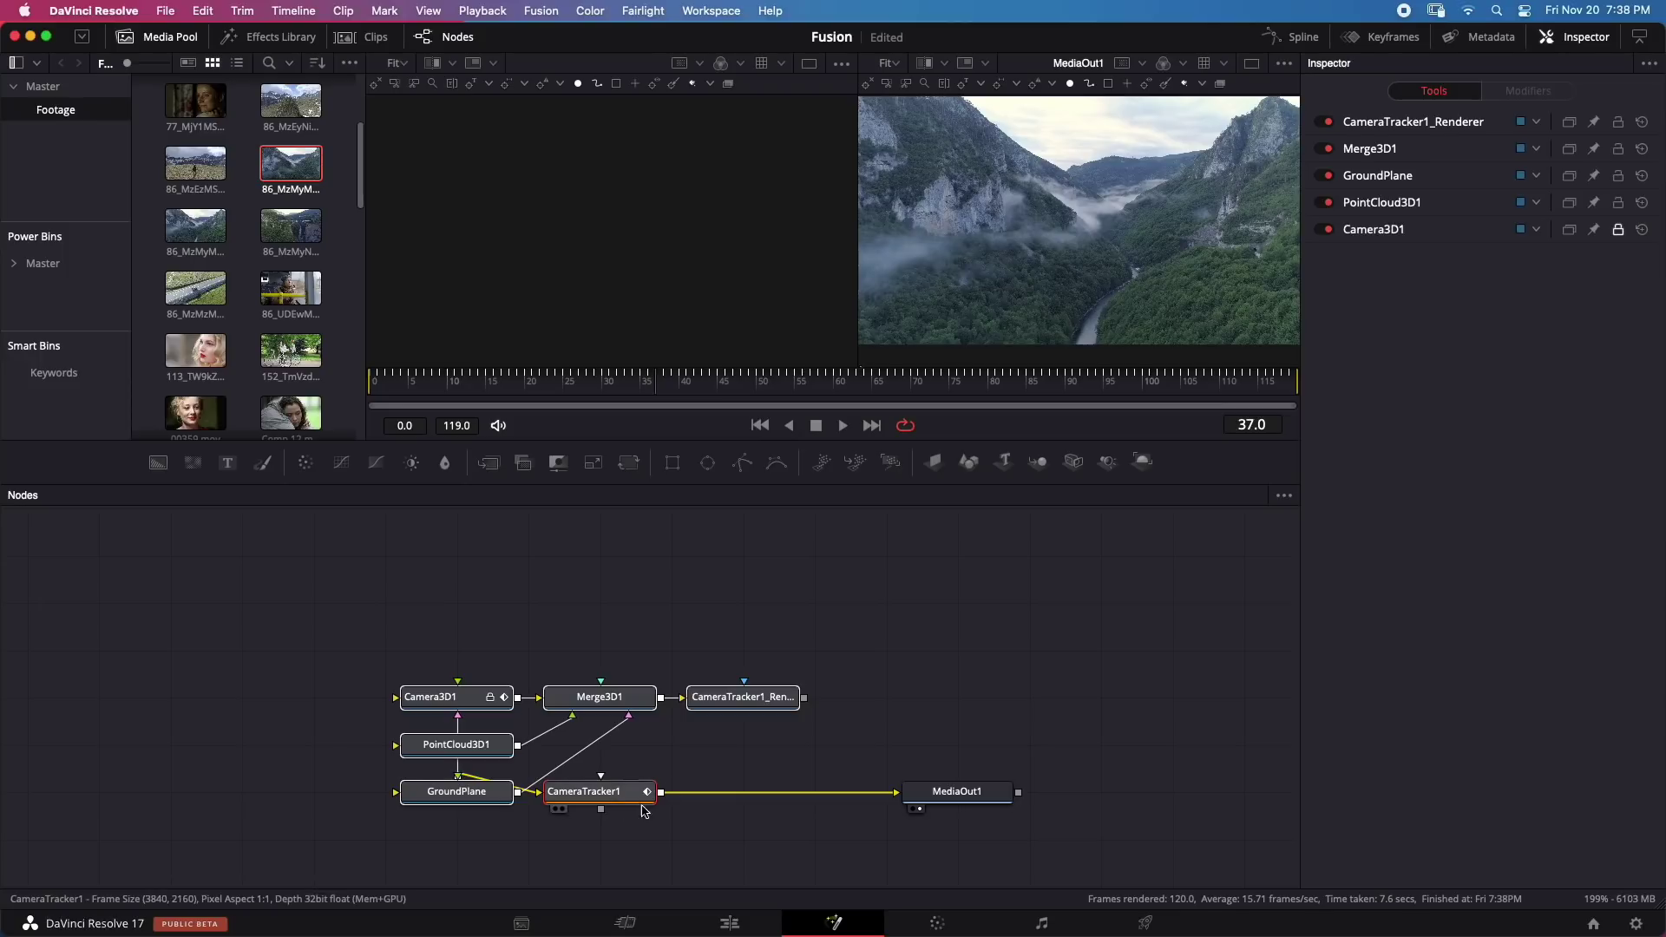
# Step: Delete CameraTracker1, feed MediaOut1 from CameraTracker1_Renderer instead of MediaIn1, and check the rendered 3D scene at a few frames
pyautogui.click(602, 793)
pyautogui.press('Delete')
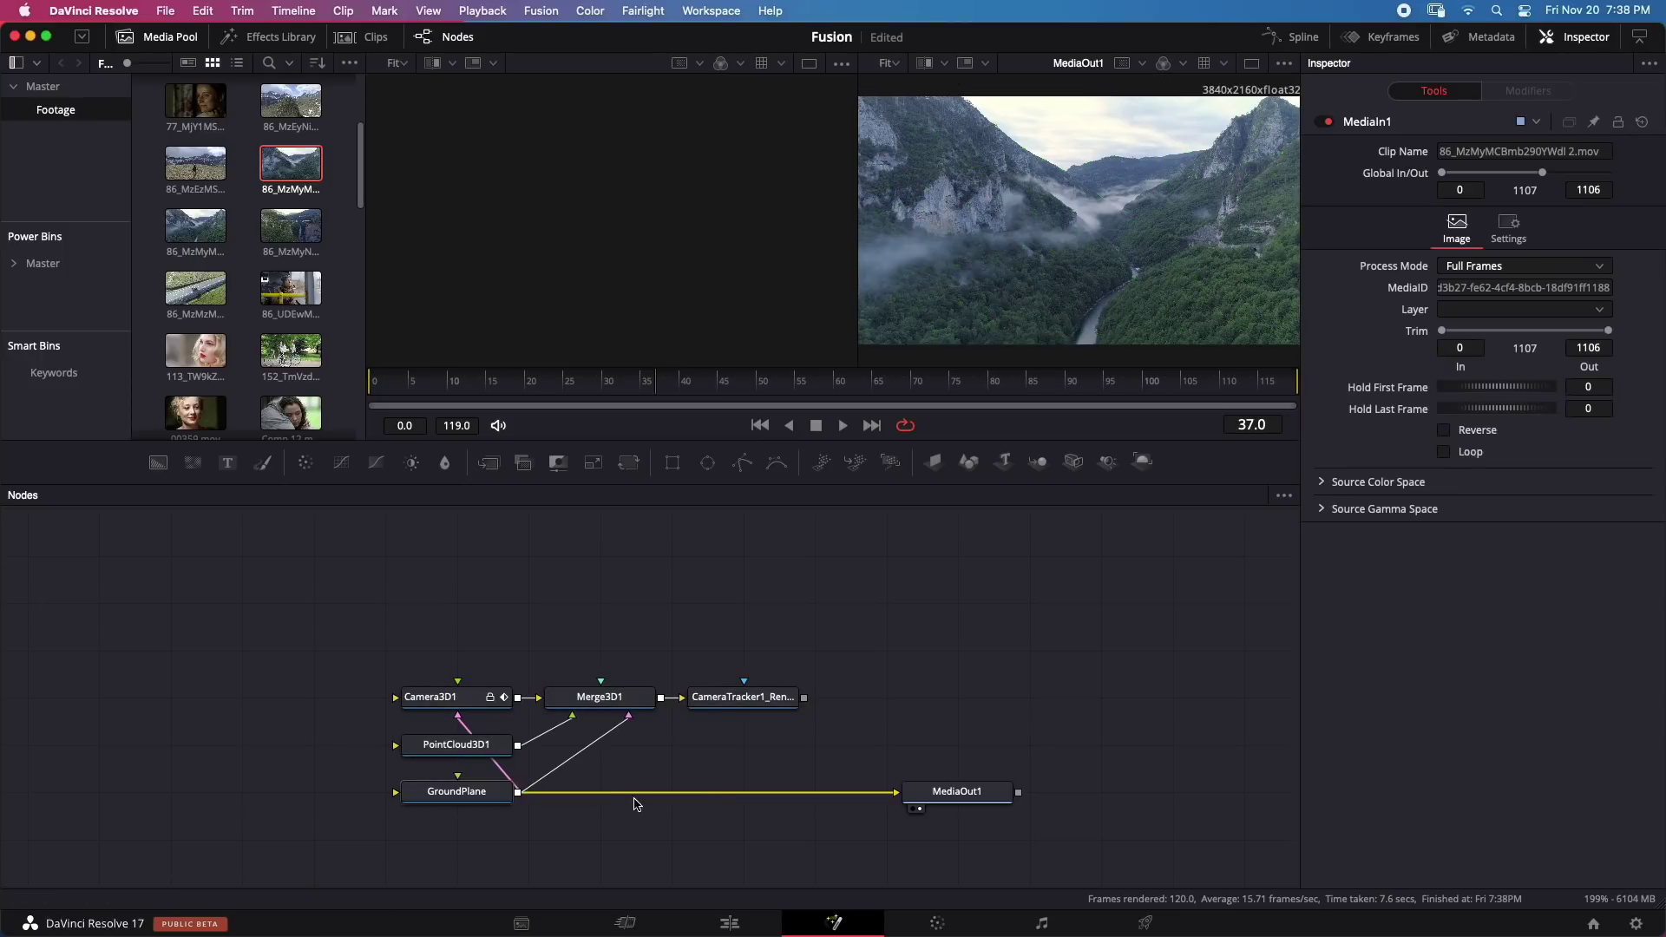
pyautogui.moveTo(894, 792); pyautogui.dragTo(856, 799)
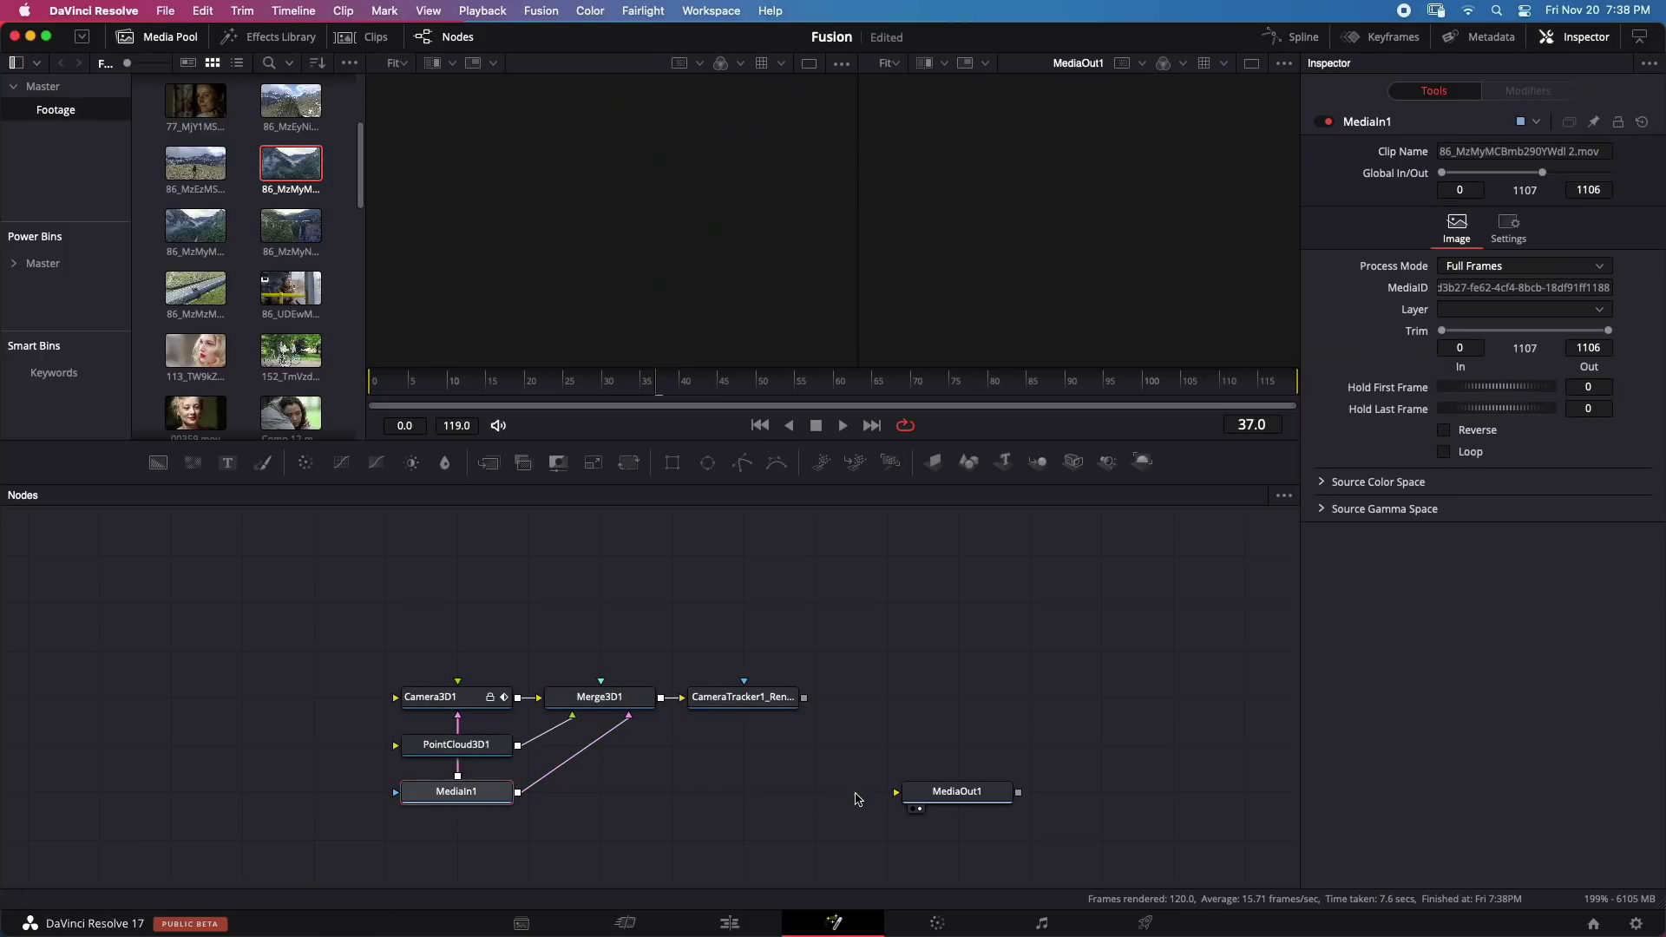
pyautogui.moveTo(804, 698); pyautogui.dragTo(895, 793)
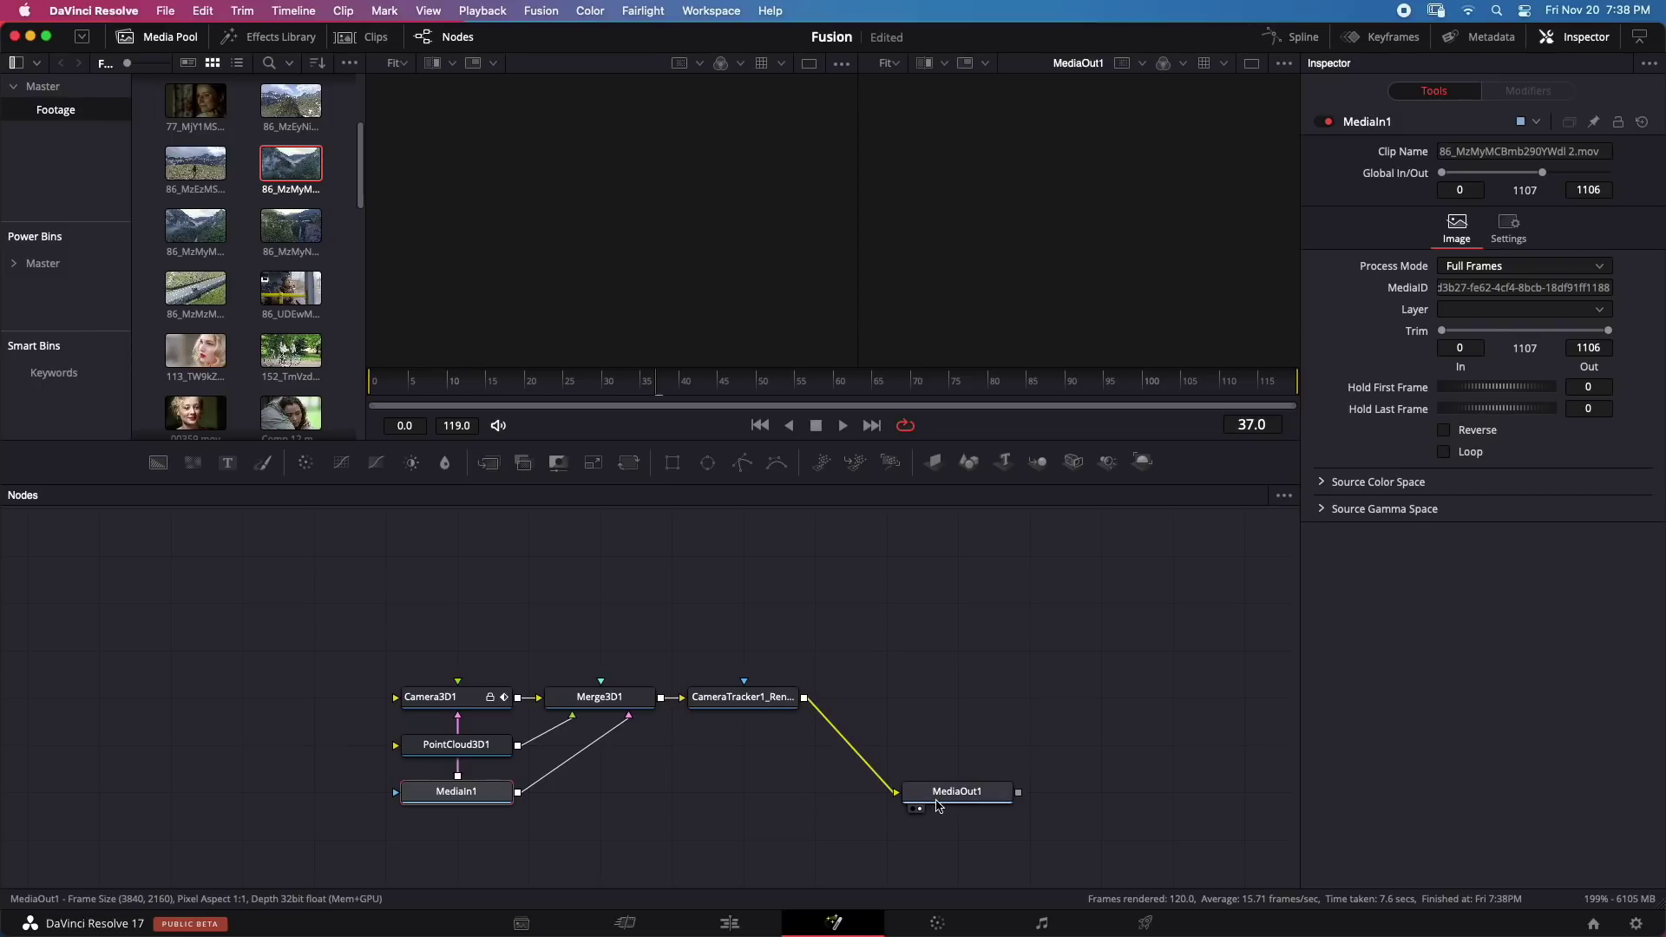
pyautogui.click(408, 390)
pyautogui.click(623, 395)
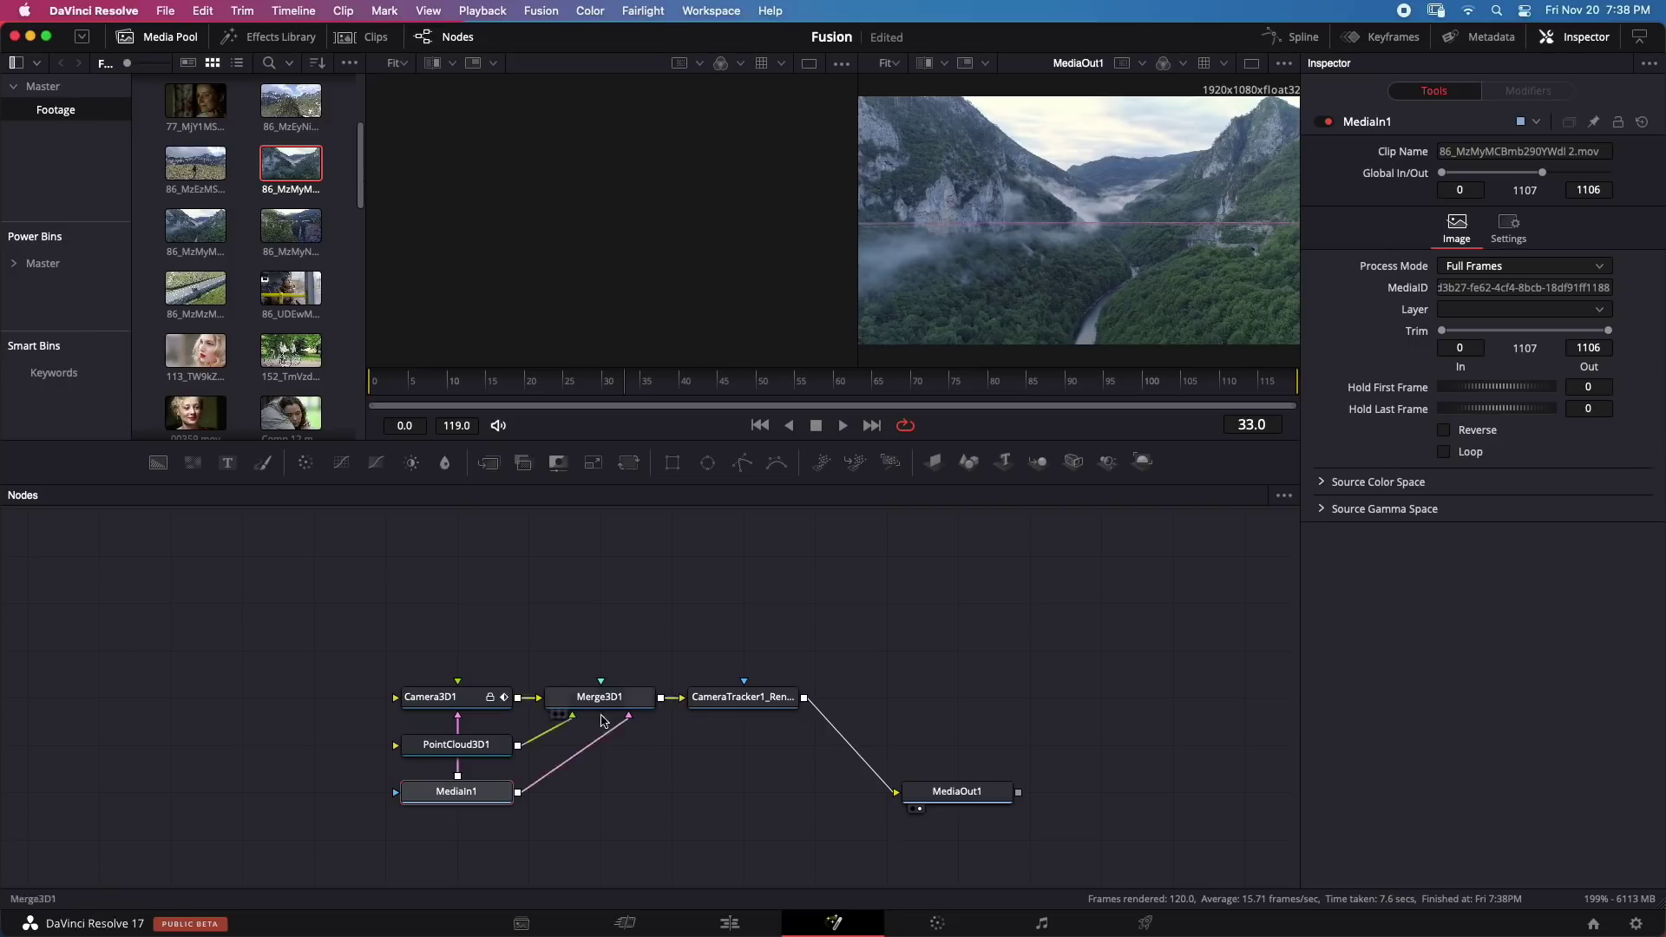
# Step: Show Merge3D1 in the first viewer and add a Shape 3D node connected to Merge3D1
pyautogui.moveTo(605, 703); pyautogui.dragTo(528, 342)
pyautogui.click(475, 386)
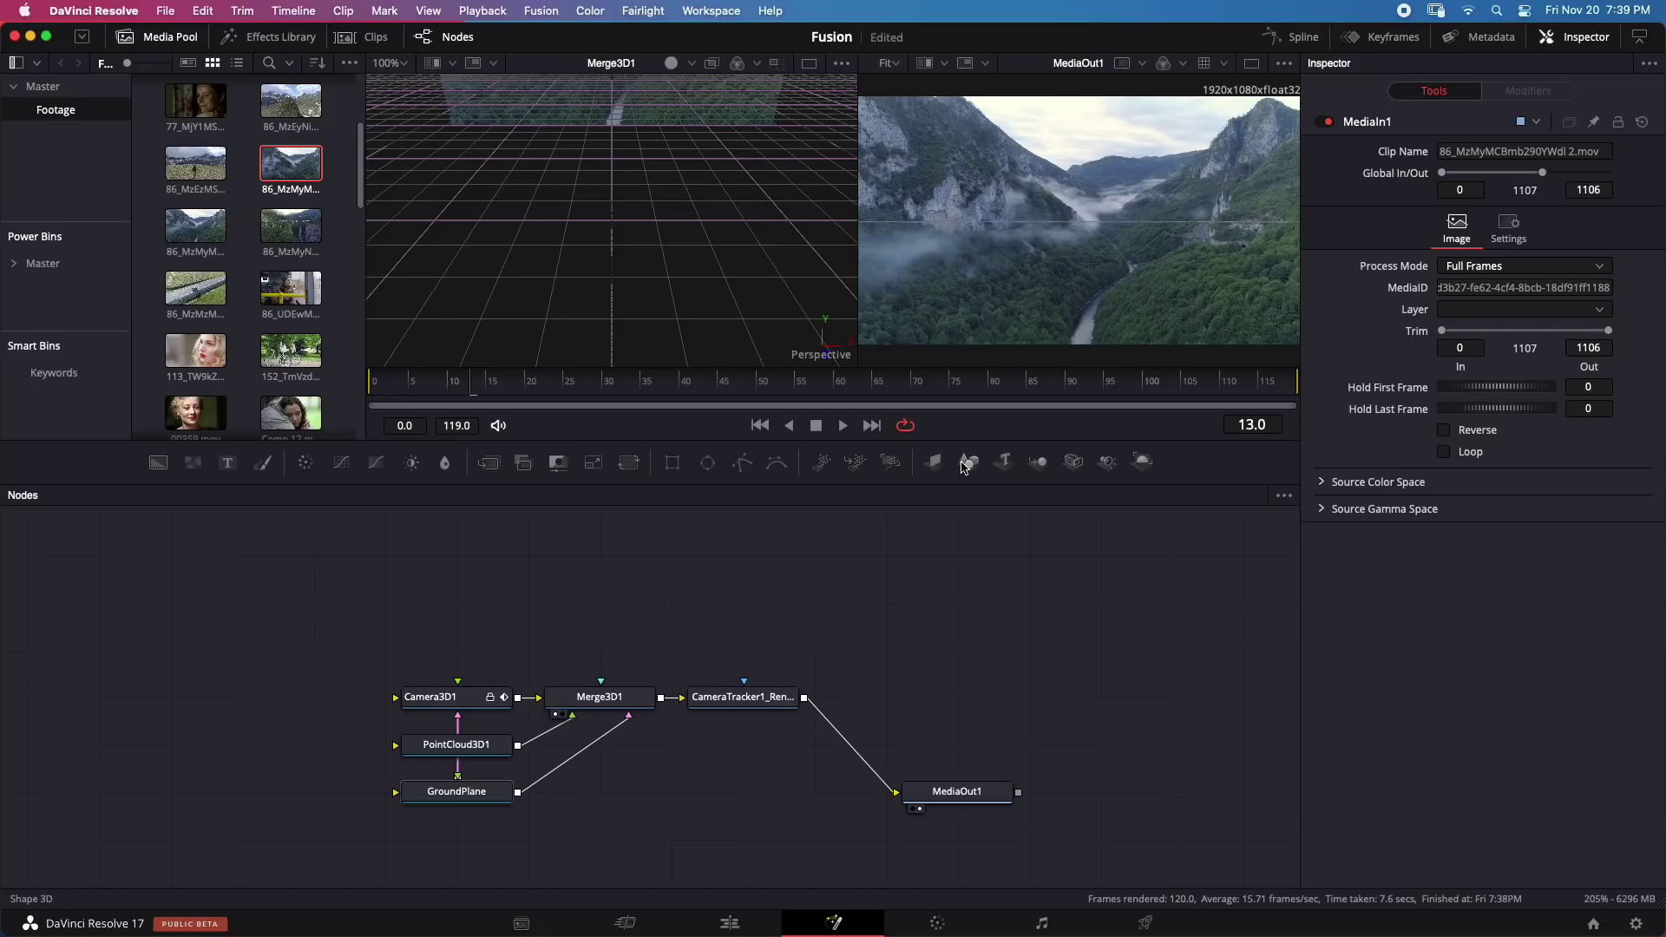
pyautogui.click(624, 699)
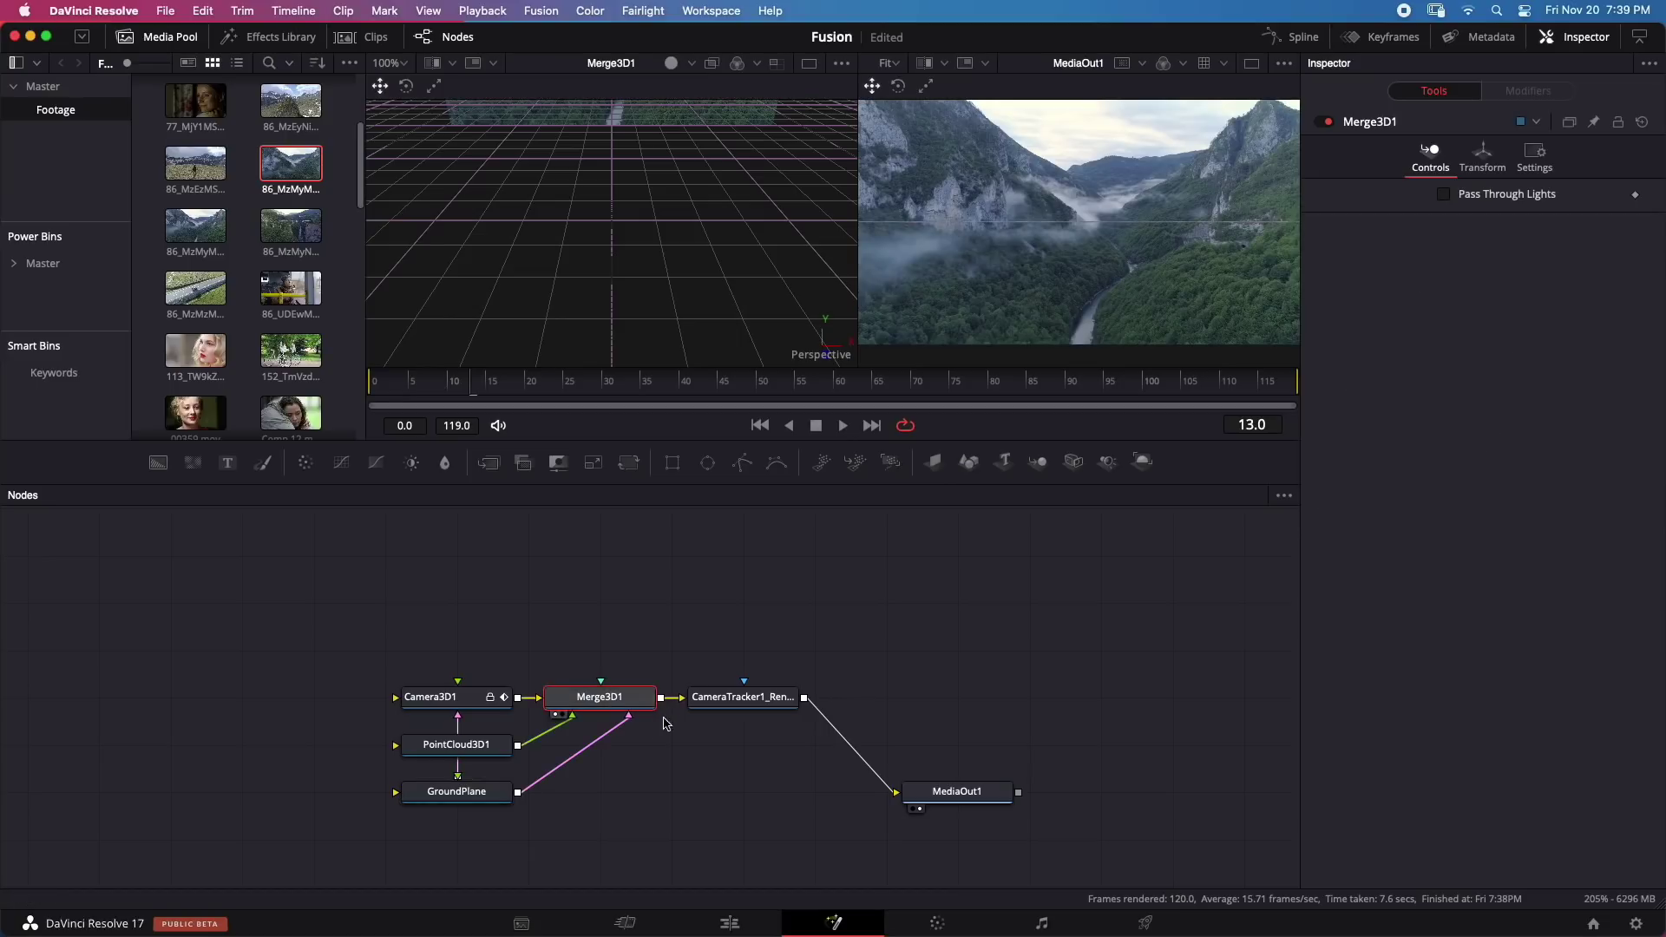
pyautogui.click(969, 466)
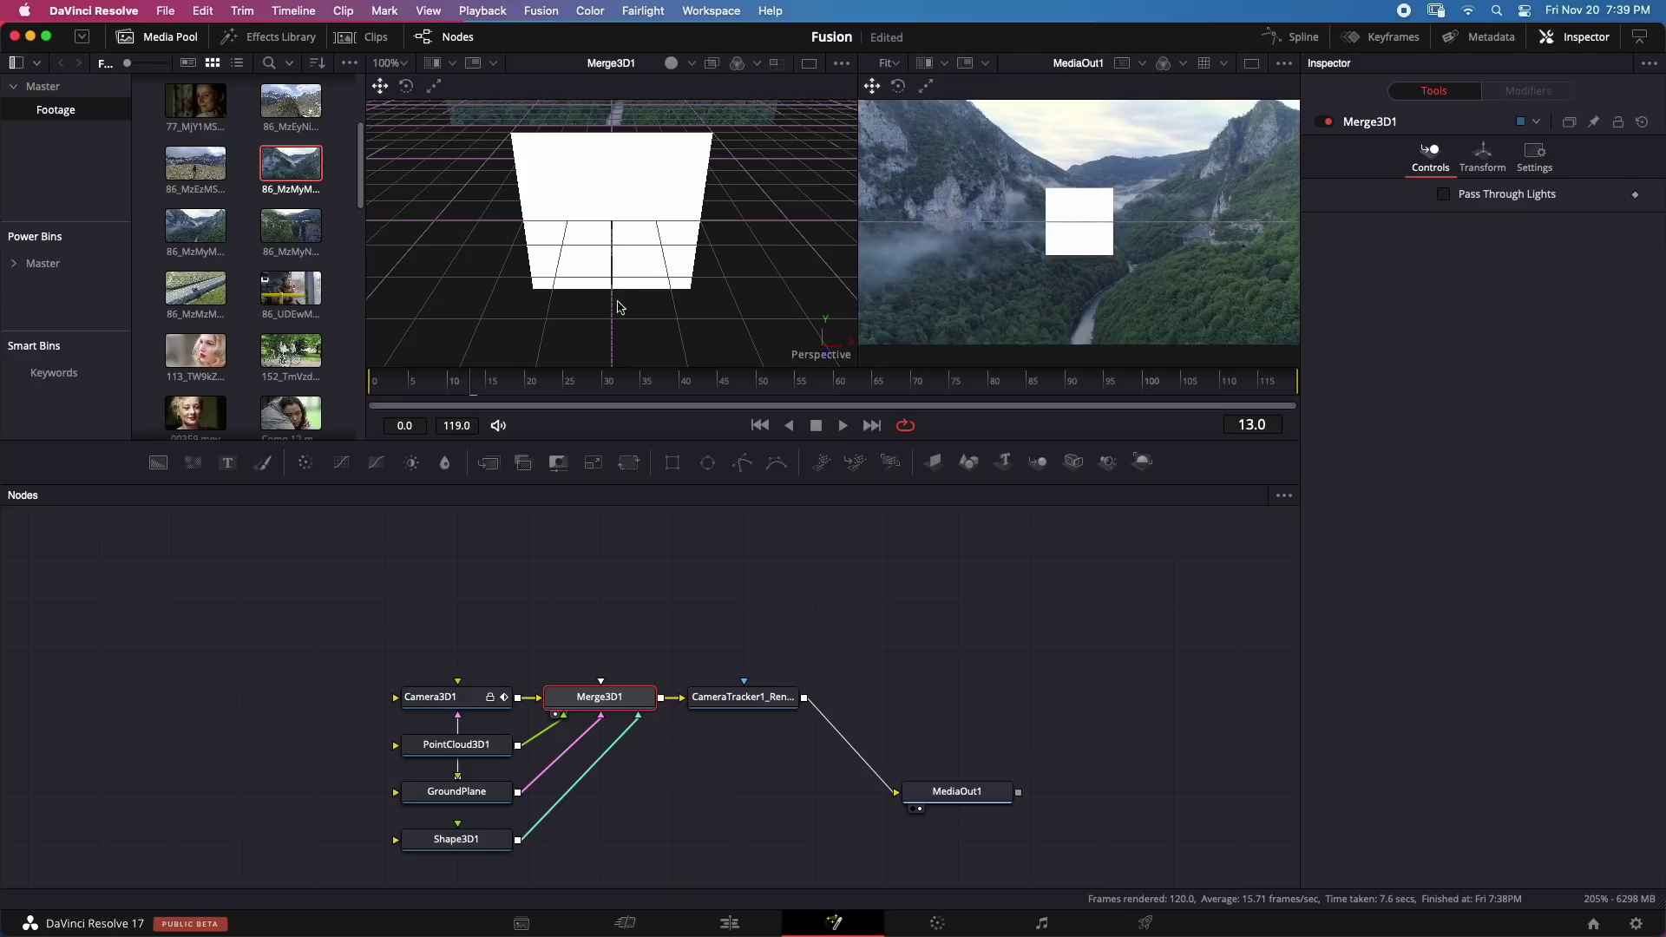
pyautogui.click(621, 617)
# Step: Change Shape3D1 from a plane to a Cylinder and play parts of the clip to check its tracking
pyautogui.click(495, 839)
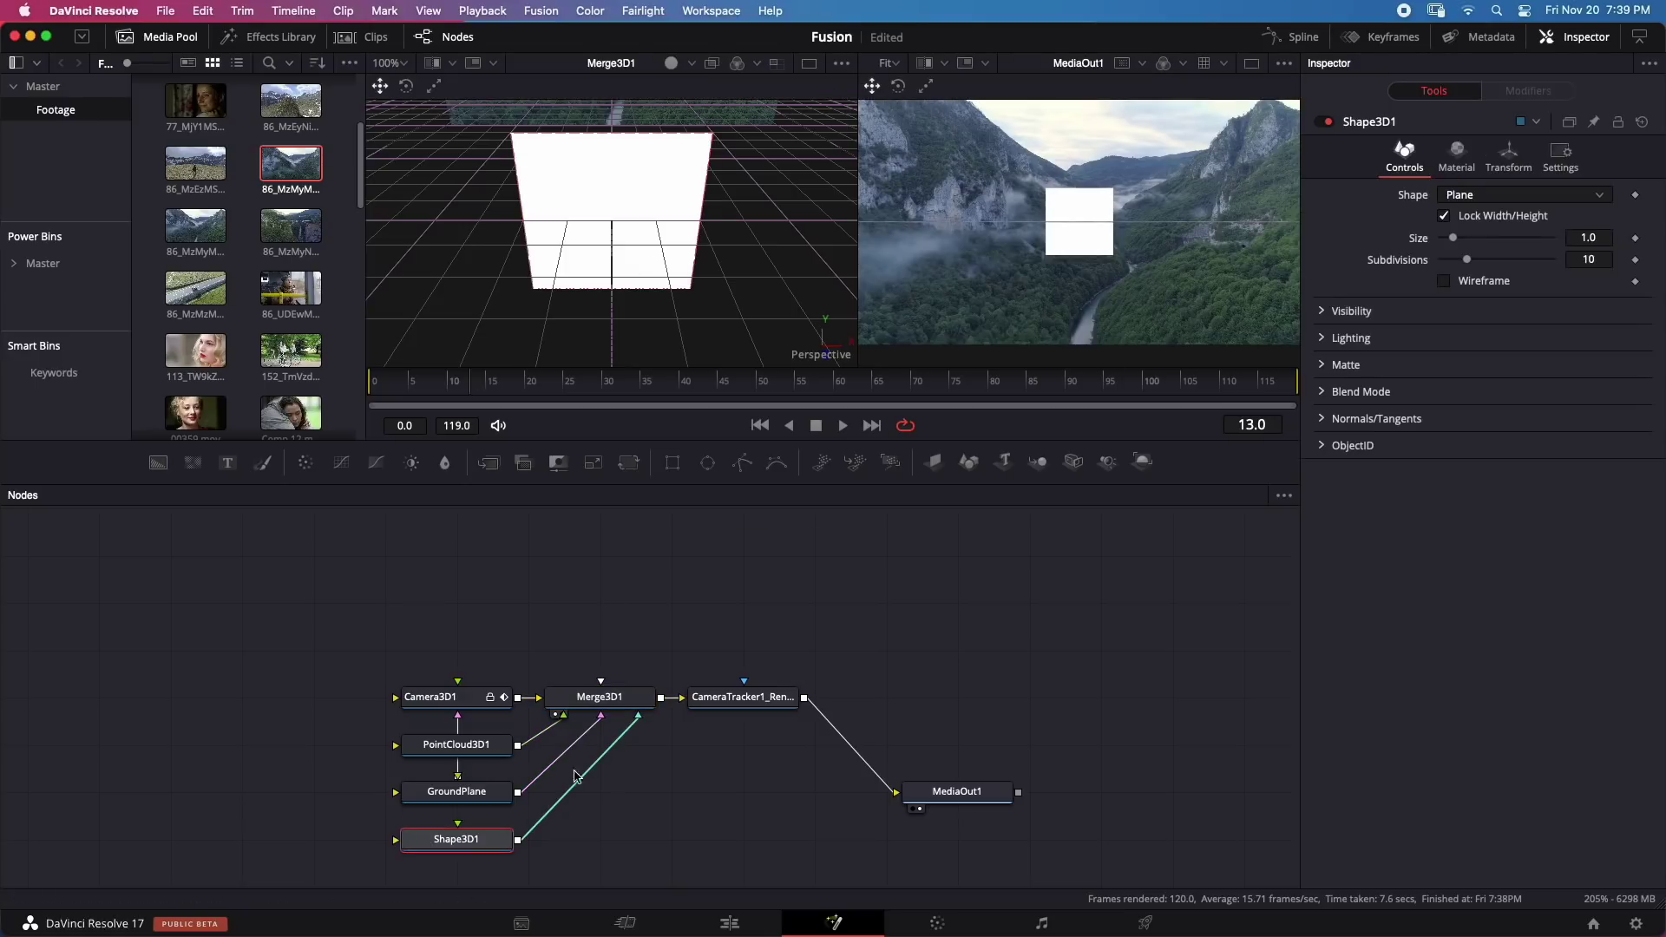
pyautogui.click(1490, 200)
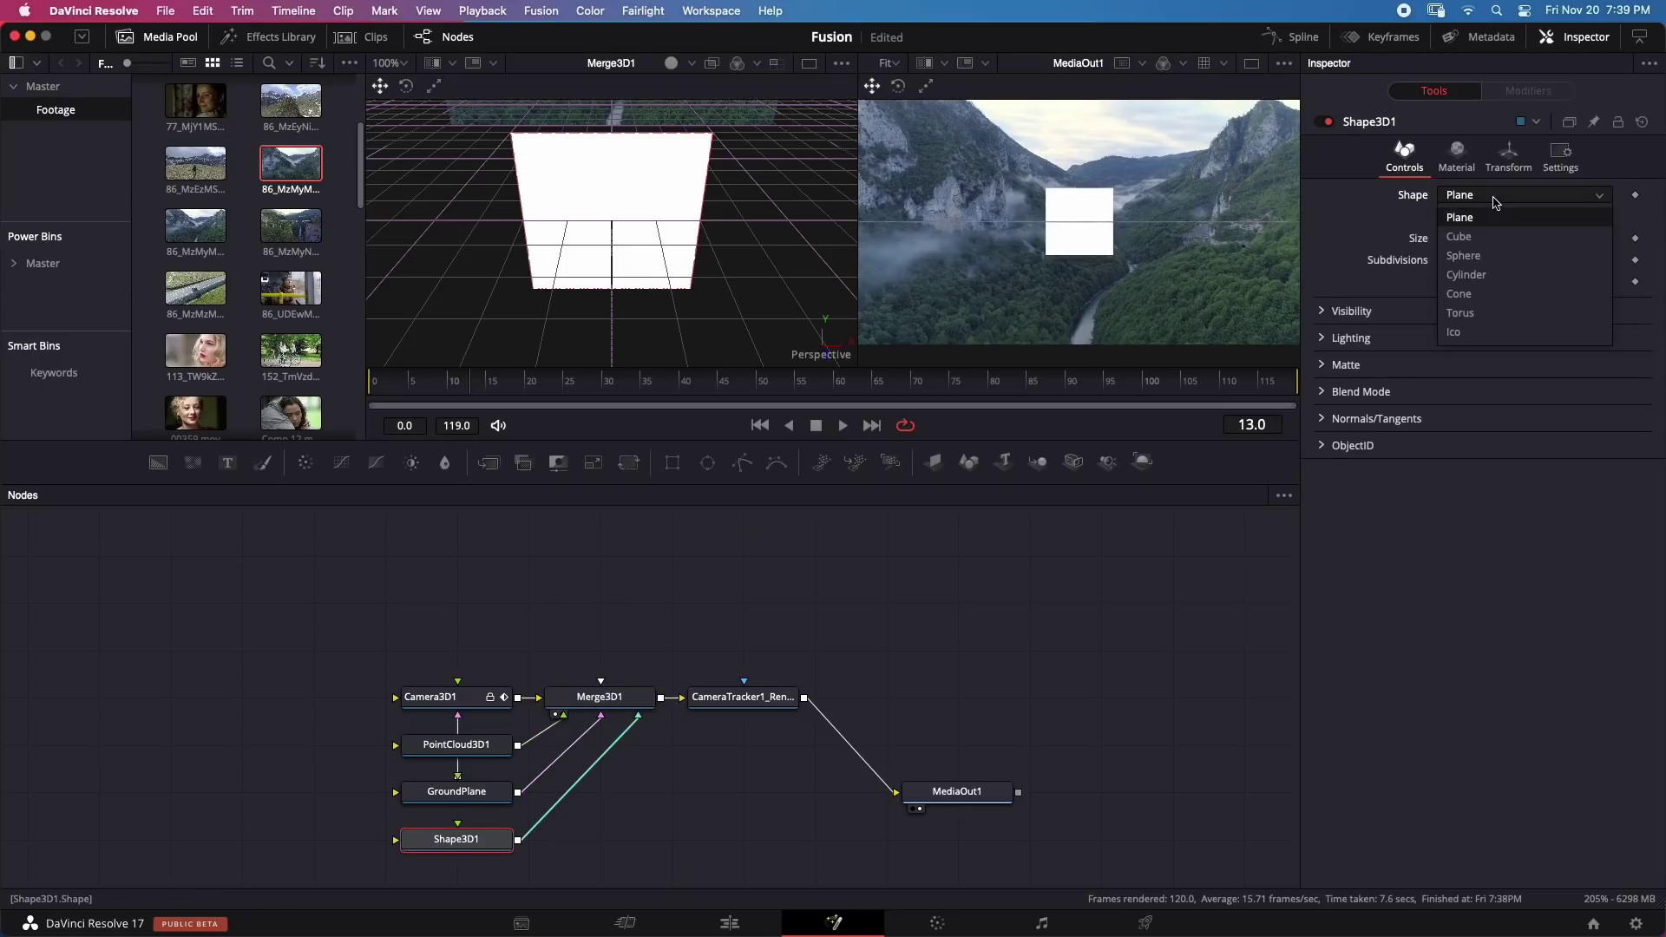
pyautogui.click(1494, 275)
pyautogui.press('space')
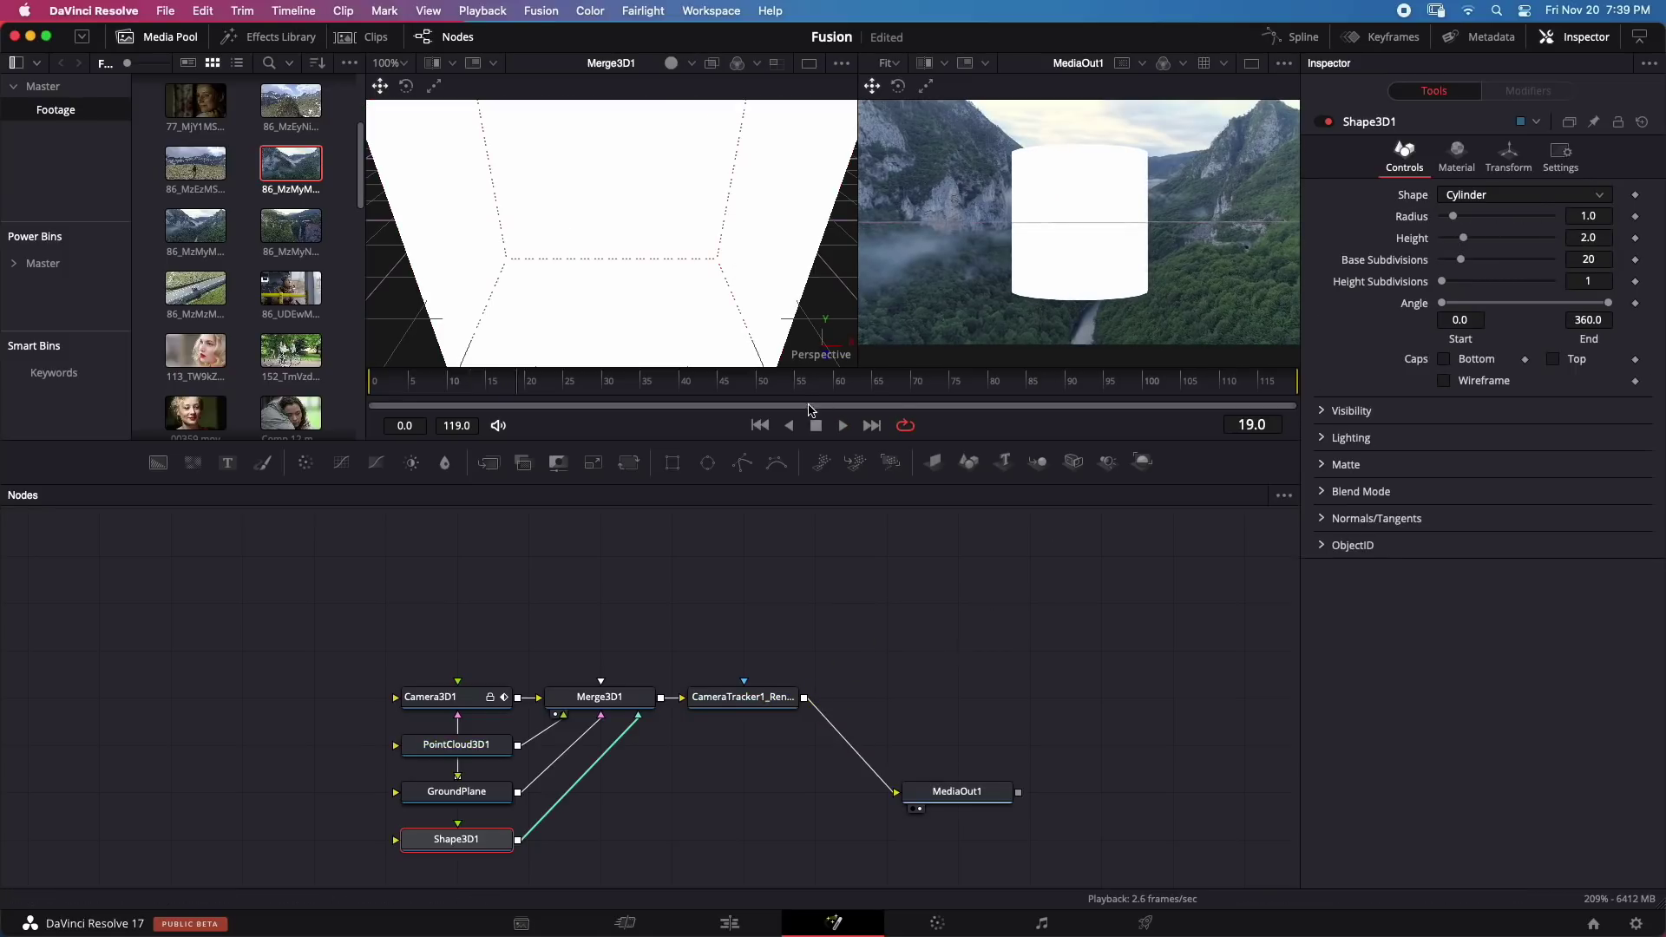
pyautogui.click(800, 385)
pyautogui.press('space')
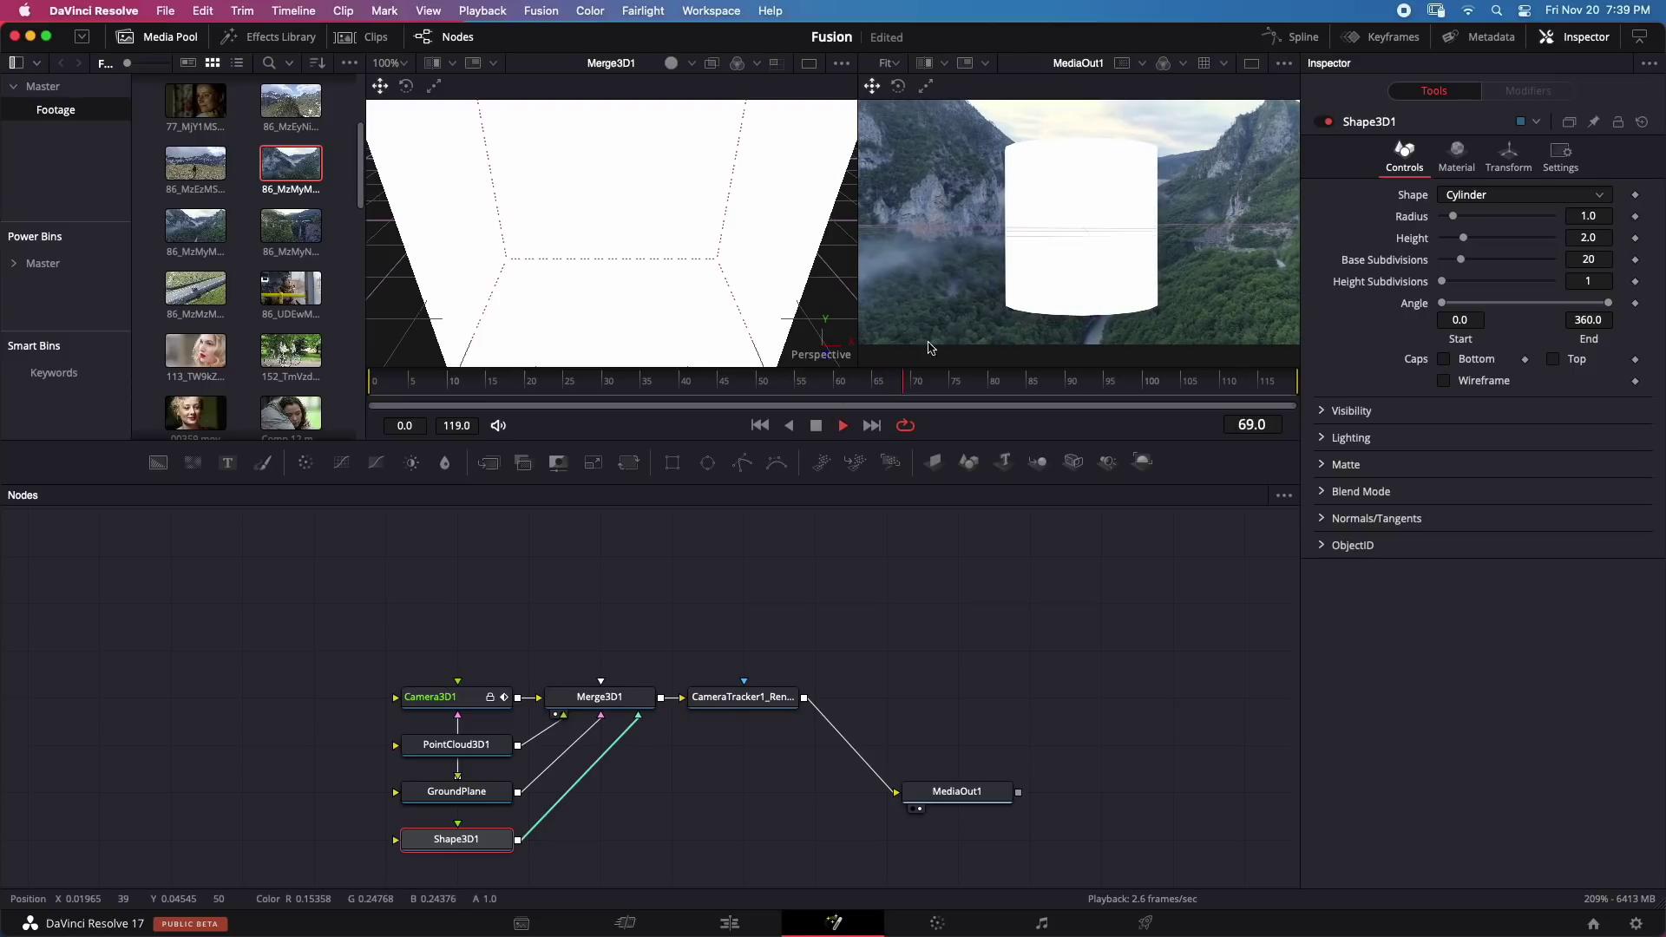
pyautogui.press('space')
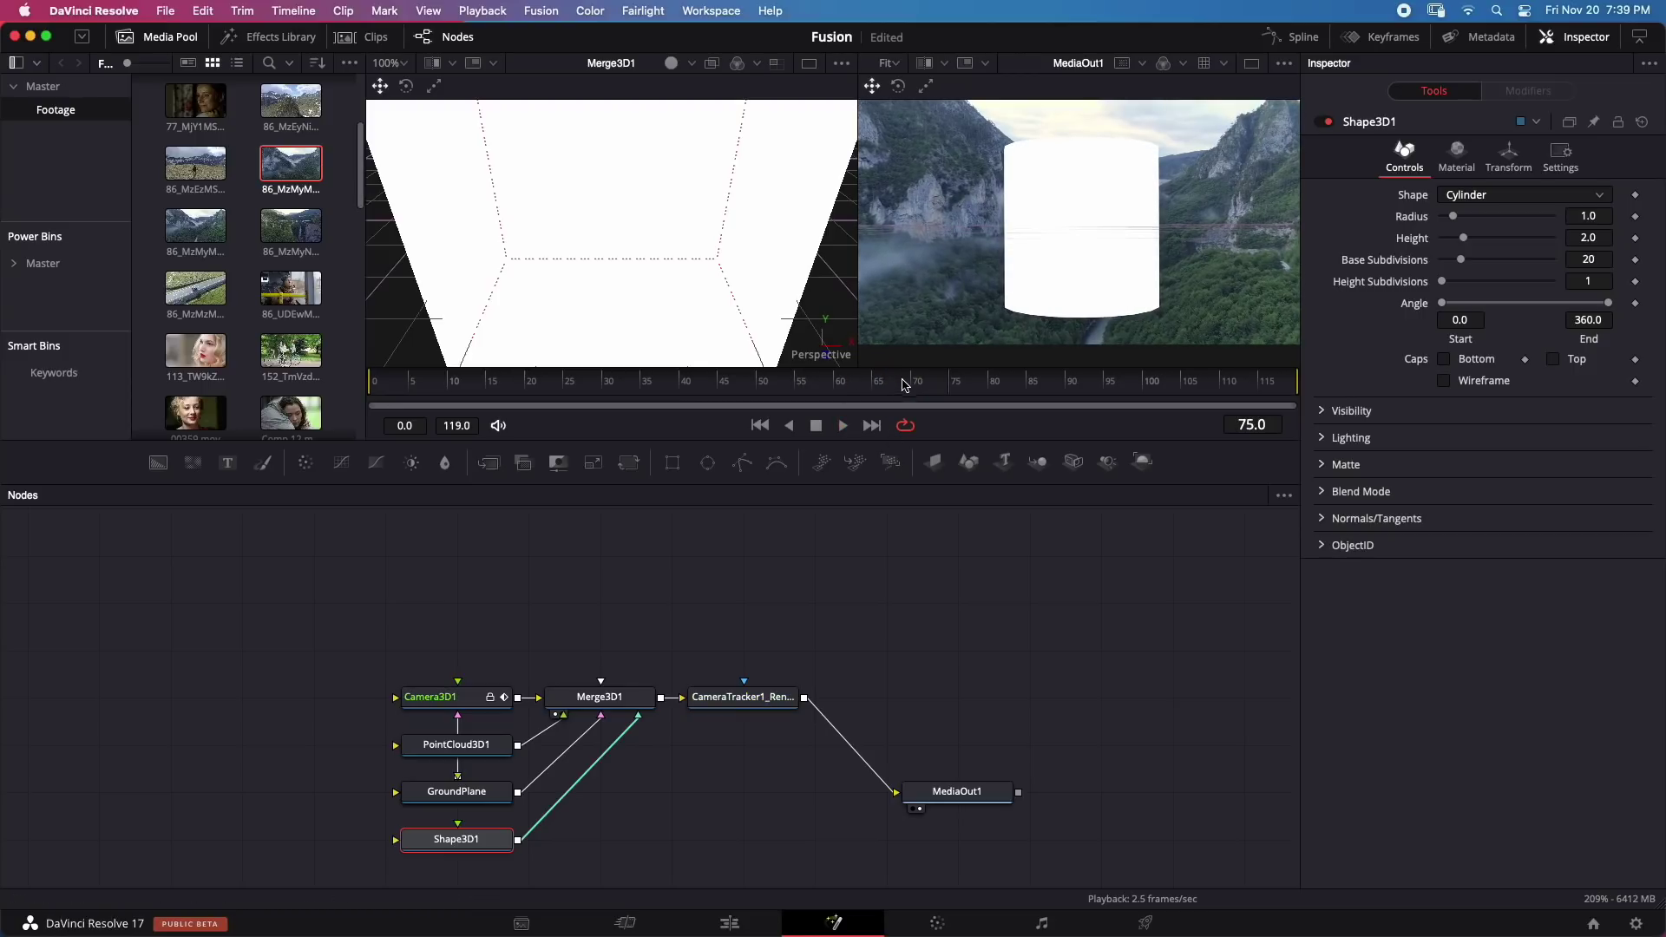
# Step: Scale the cylinder uniformly to 0.316 and play the composition from near the start to check how it sits in the valley
pyautogui.click(549, 212)
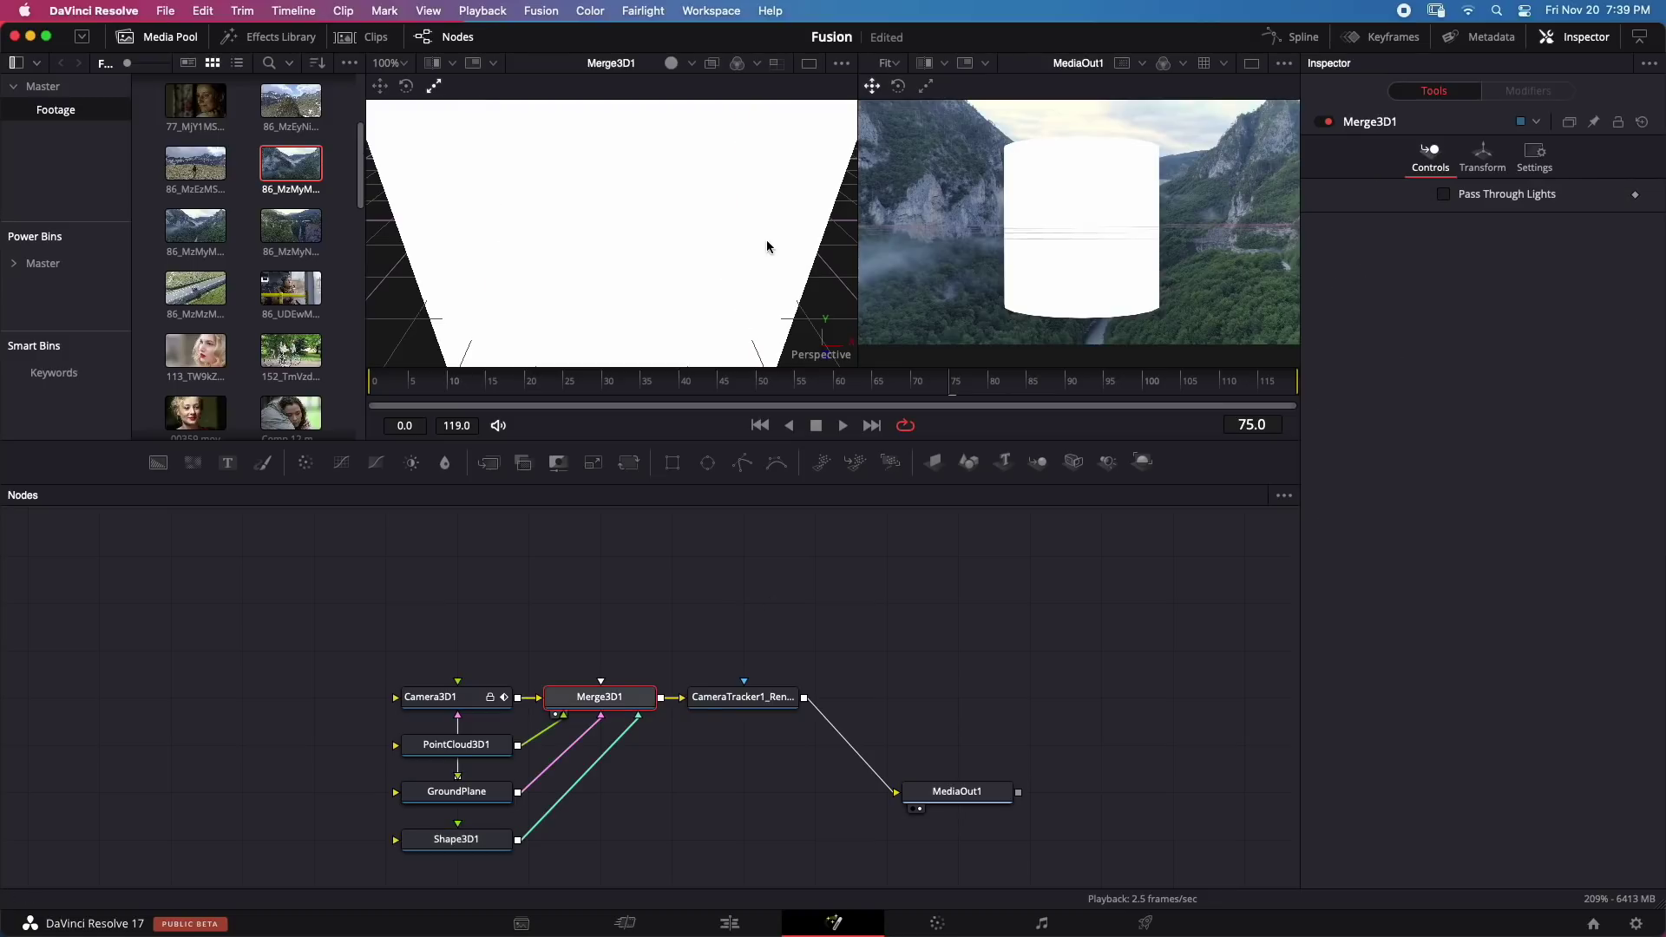
pyautogui.scroll(-5, 648, 236)
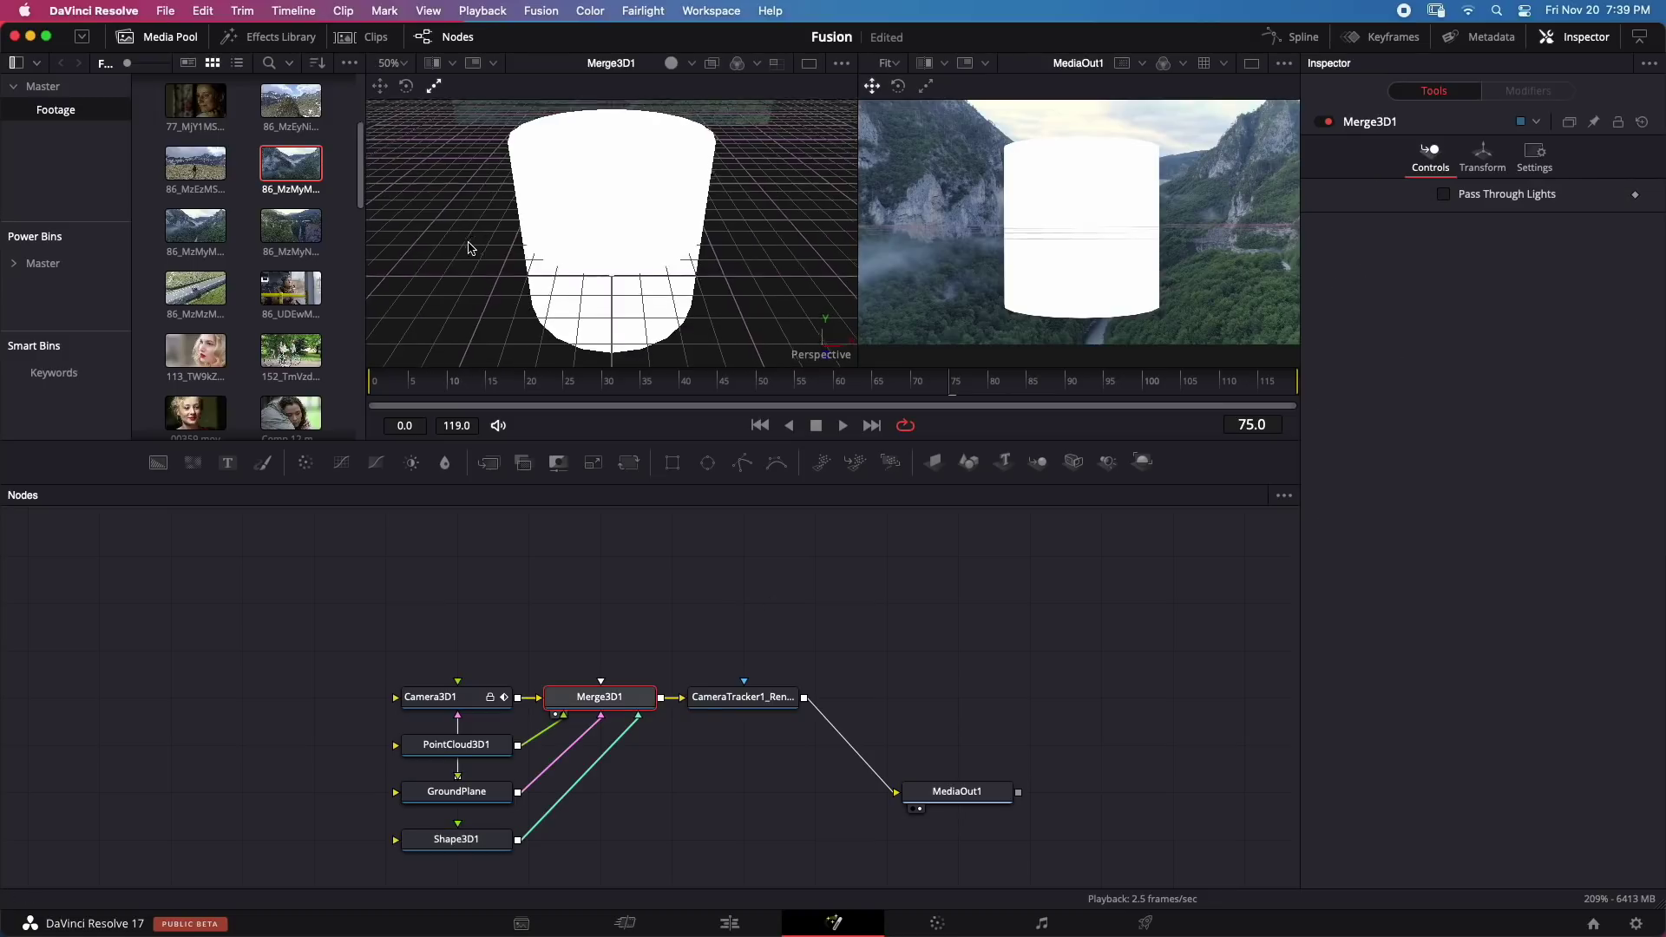
pyautogui.click(636, 249)
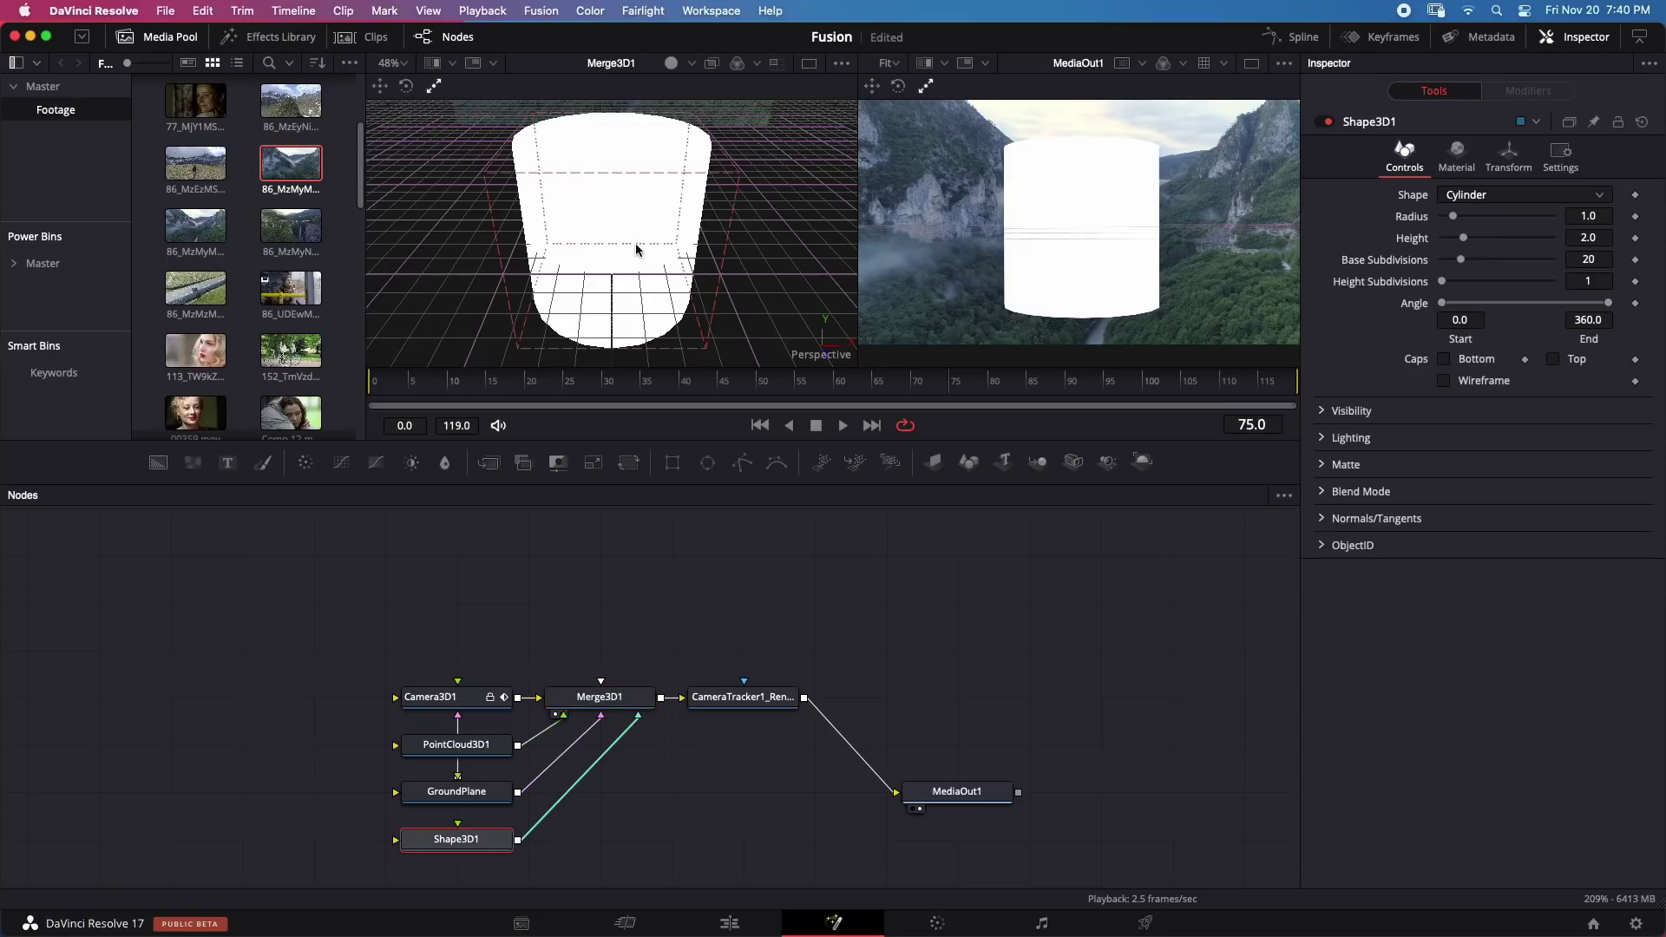
pyautogui.click(1509, 156)
pyautogui.moveTo(1459, 477); pyautogui.dragTo(1449, 477)
pyautogui.moveTo(731, 383); pyautogui.dragTo(1109, 418)
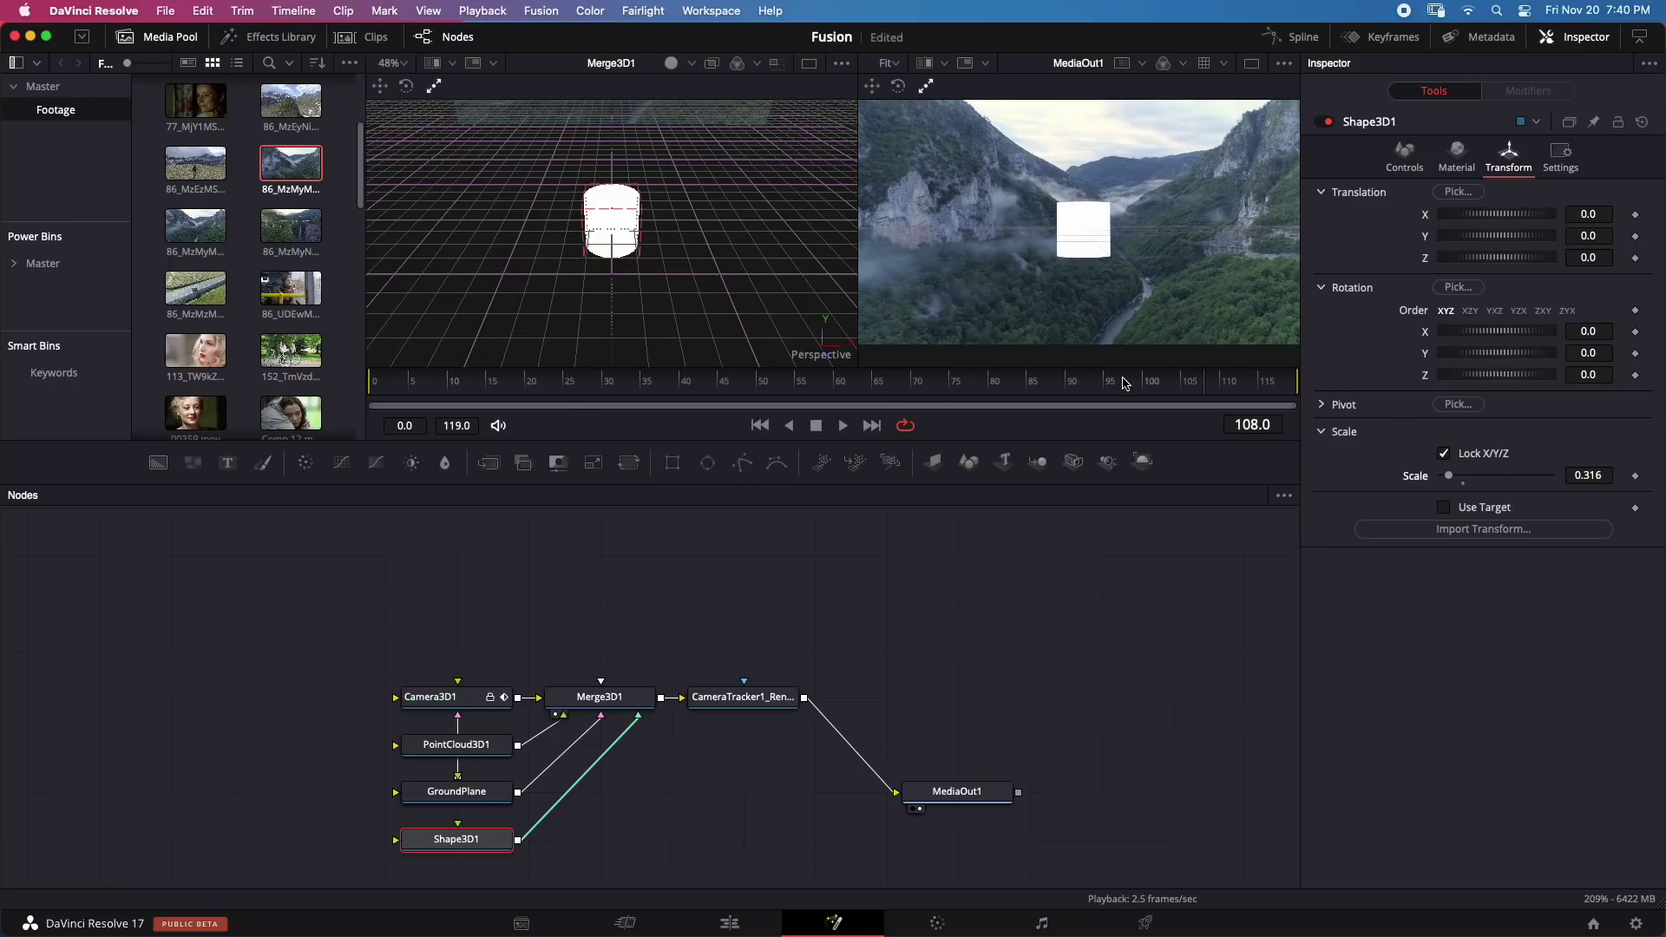
pyautogui.click(406, 387)
pyautogui.press('space')
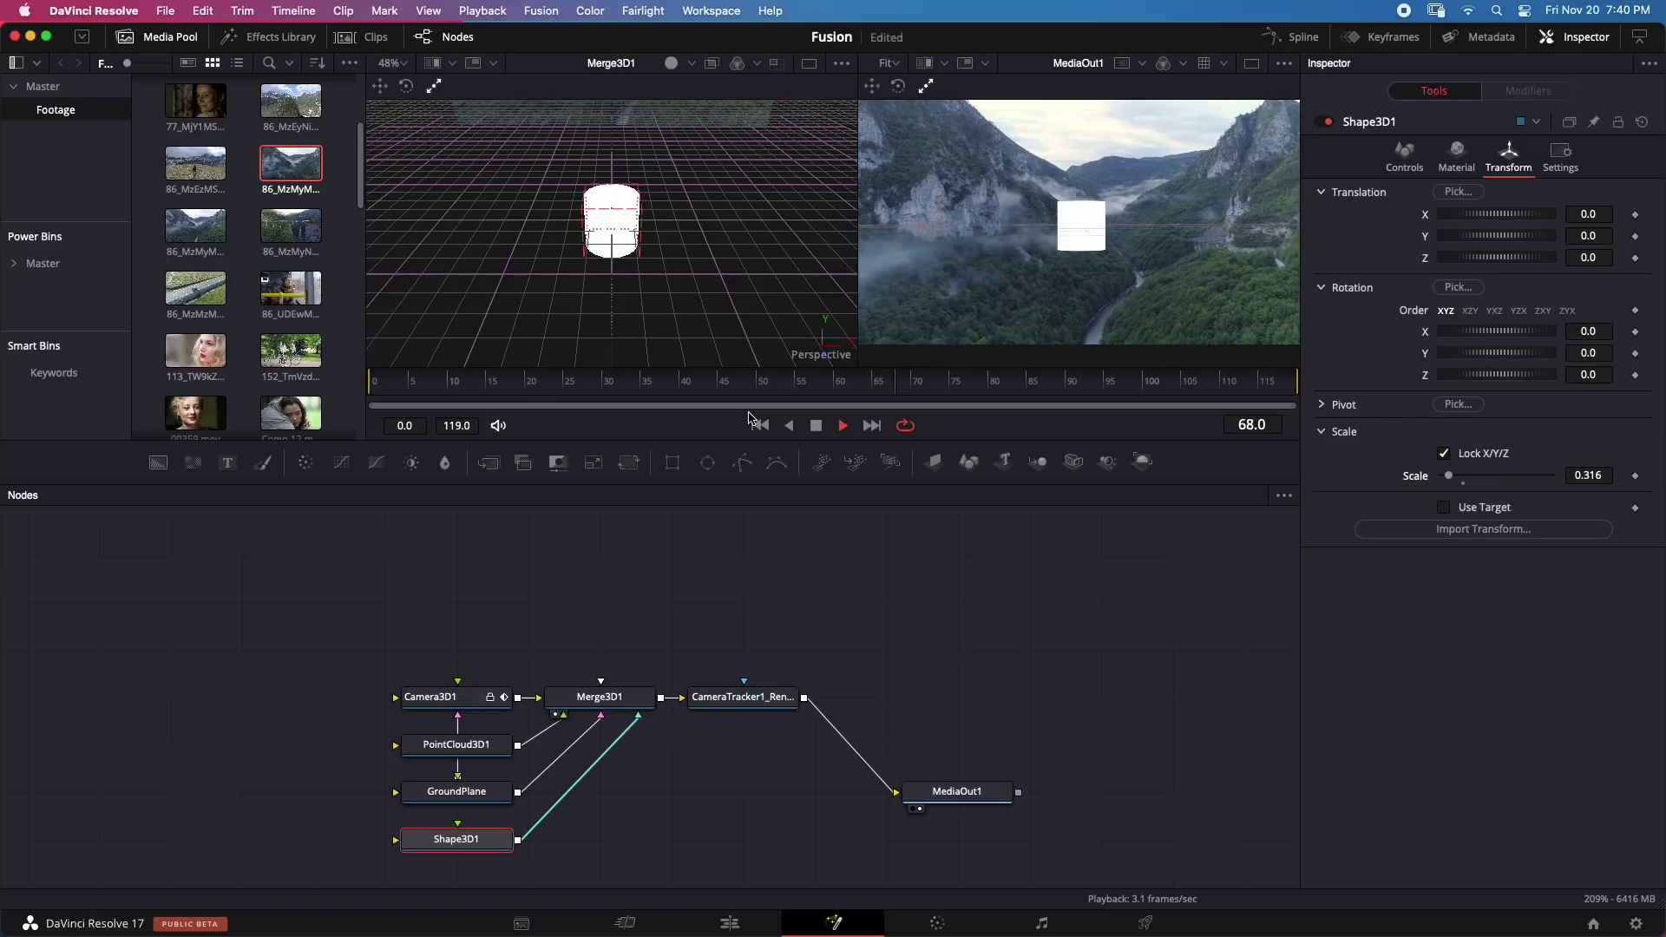
pyautogui.press('space')
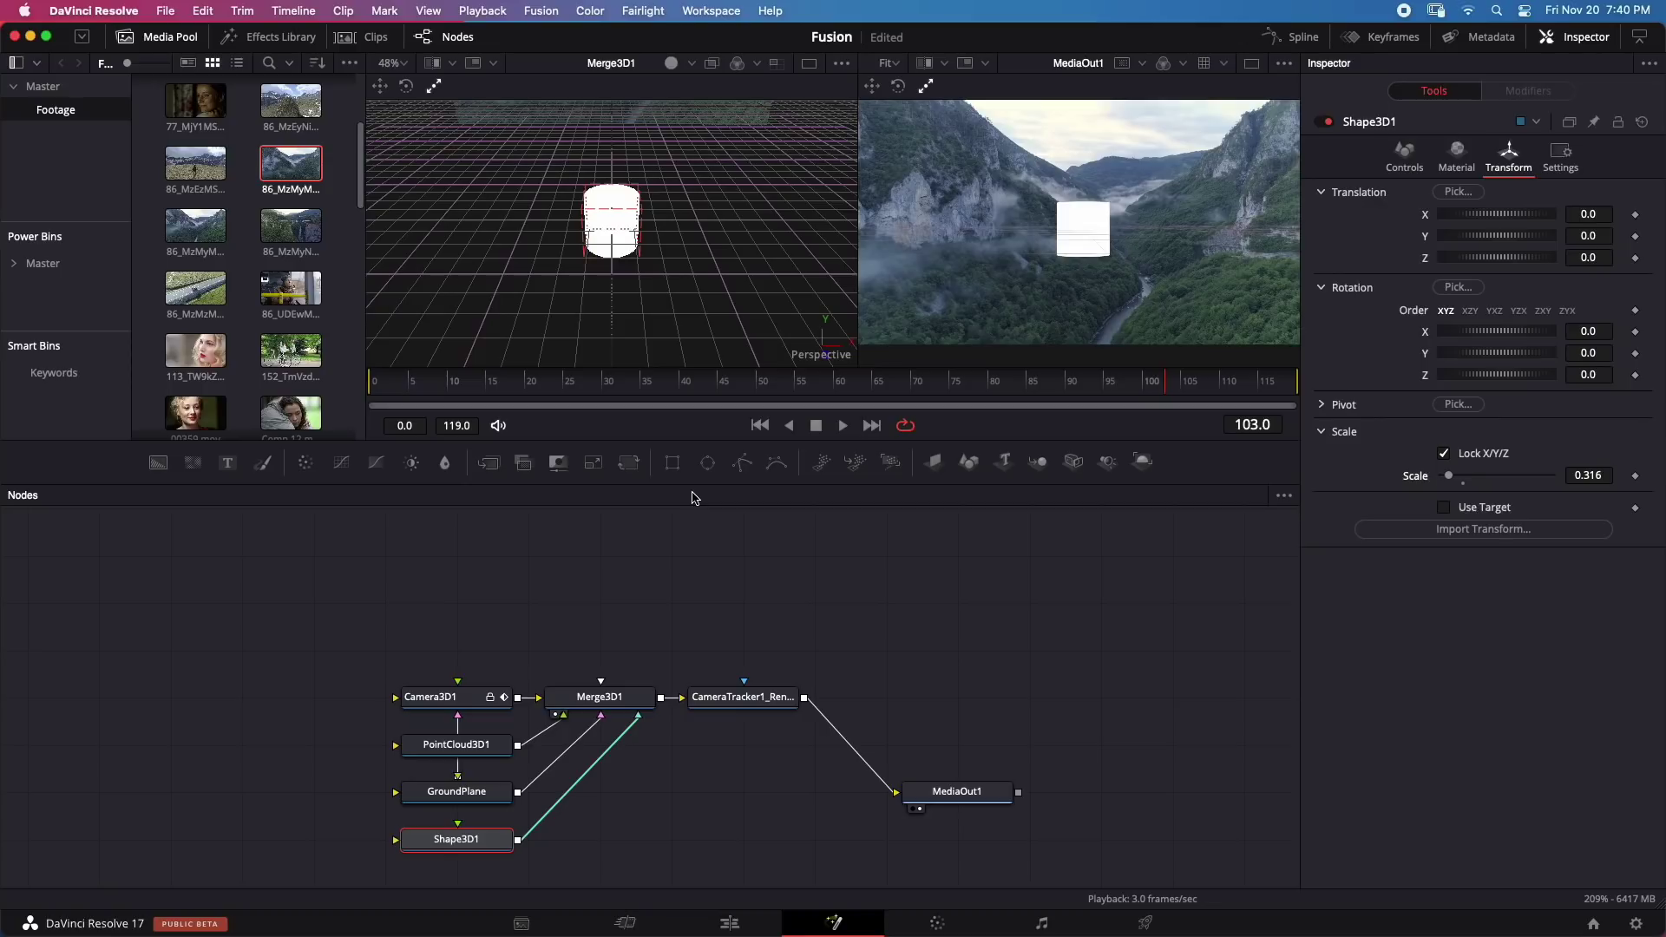
# Step: Delete every node except MediaOut1, then add the bus passenger clip as a new media input and show it in the first viewer
pyautogui.hotkey('ctrl', 'a')
pyautogui.press('Delete')
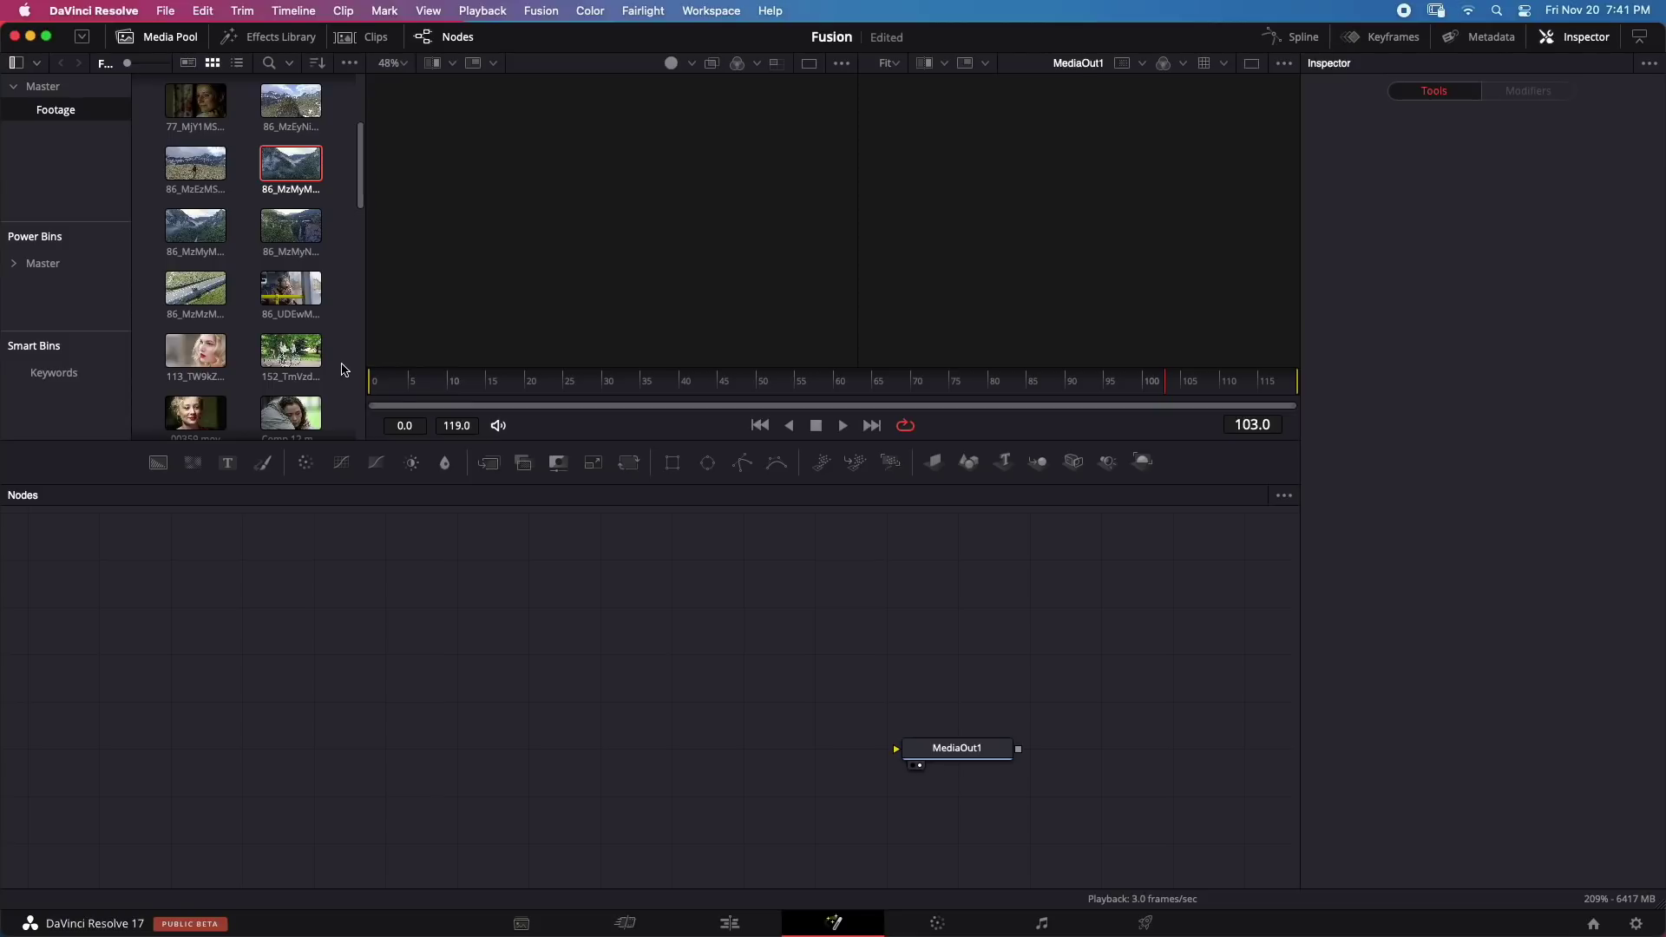
pyautogui.moveTo(290, 288); pyautogui.dragTo(447, 779)
pyautogui.press('1')
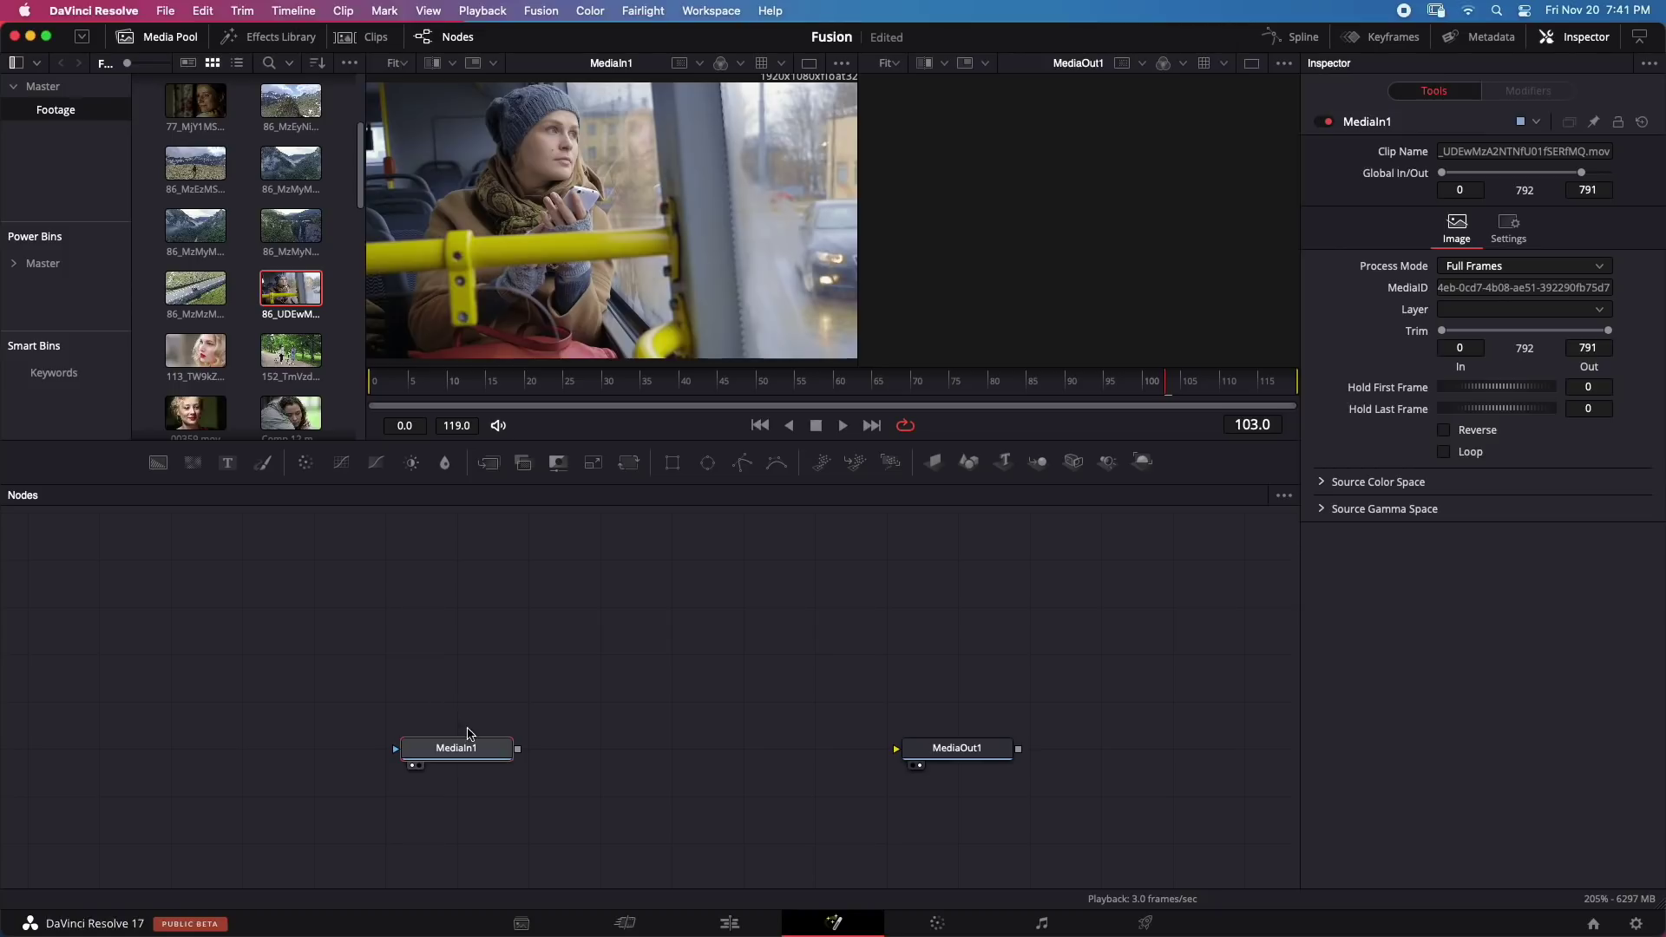
# Step: Add a Tracker node after MediaIn1 and place its tracking pattern on the upper bolt of the yellow handrail bracket
pyautogui.hotkey('shift', 'space')
pyautogui.write('tracker')
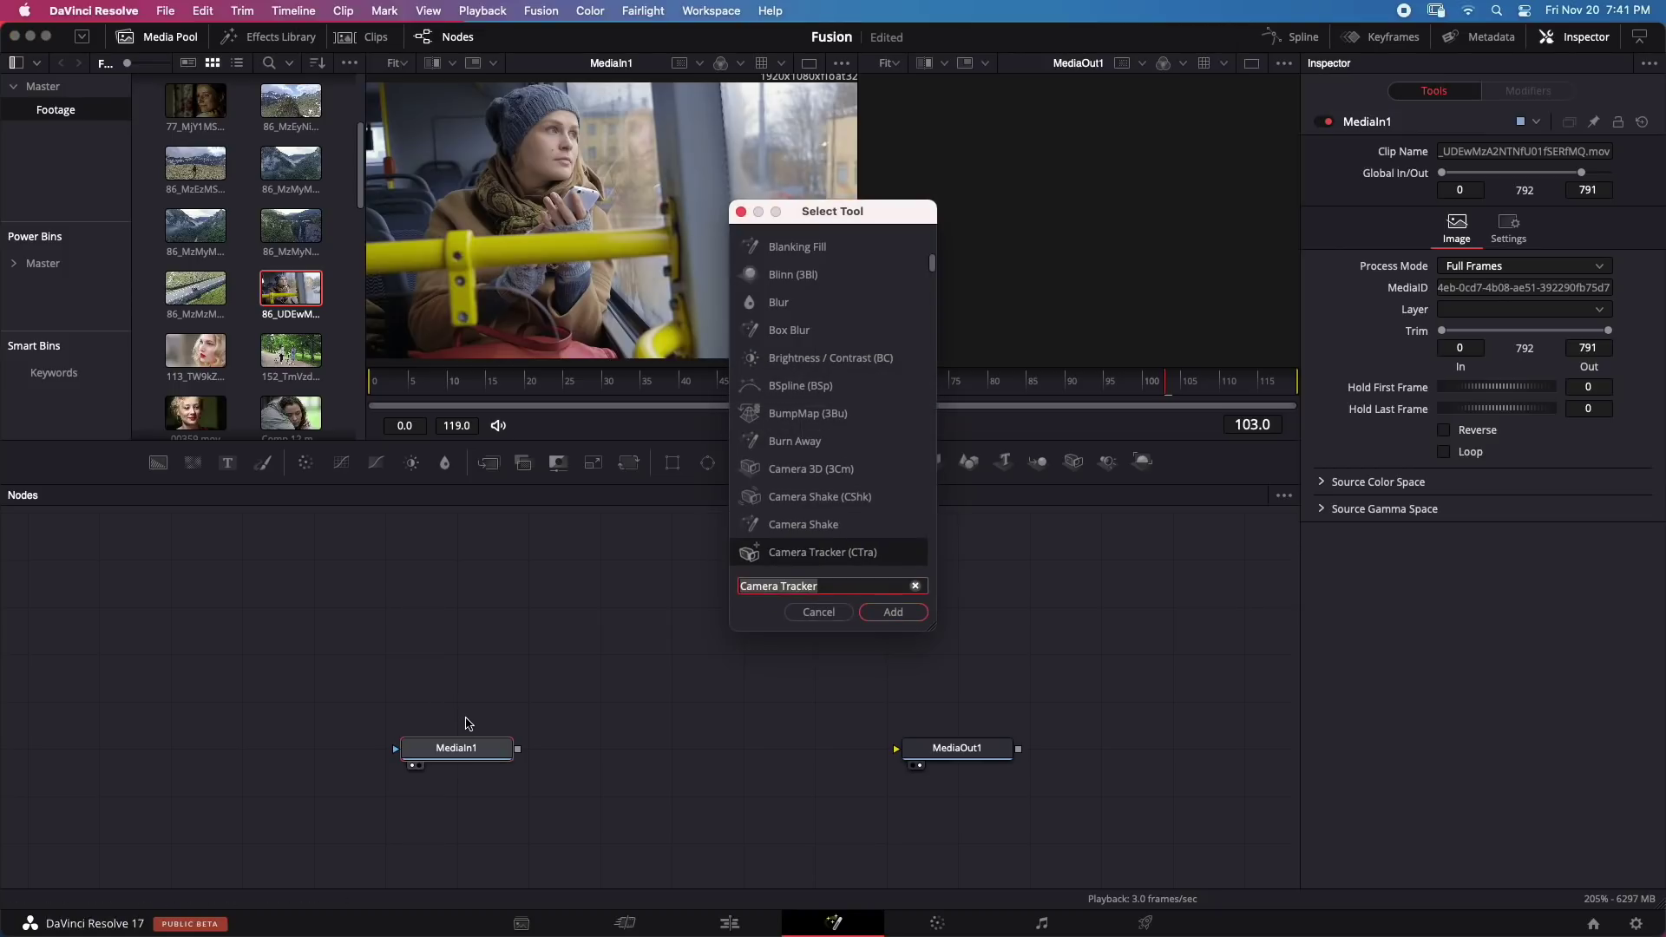
pyautogui.press('Return')
pyautogui.moveTo(957, 156); pyautogui.dragTo(933, 251)
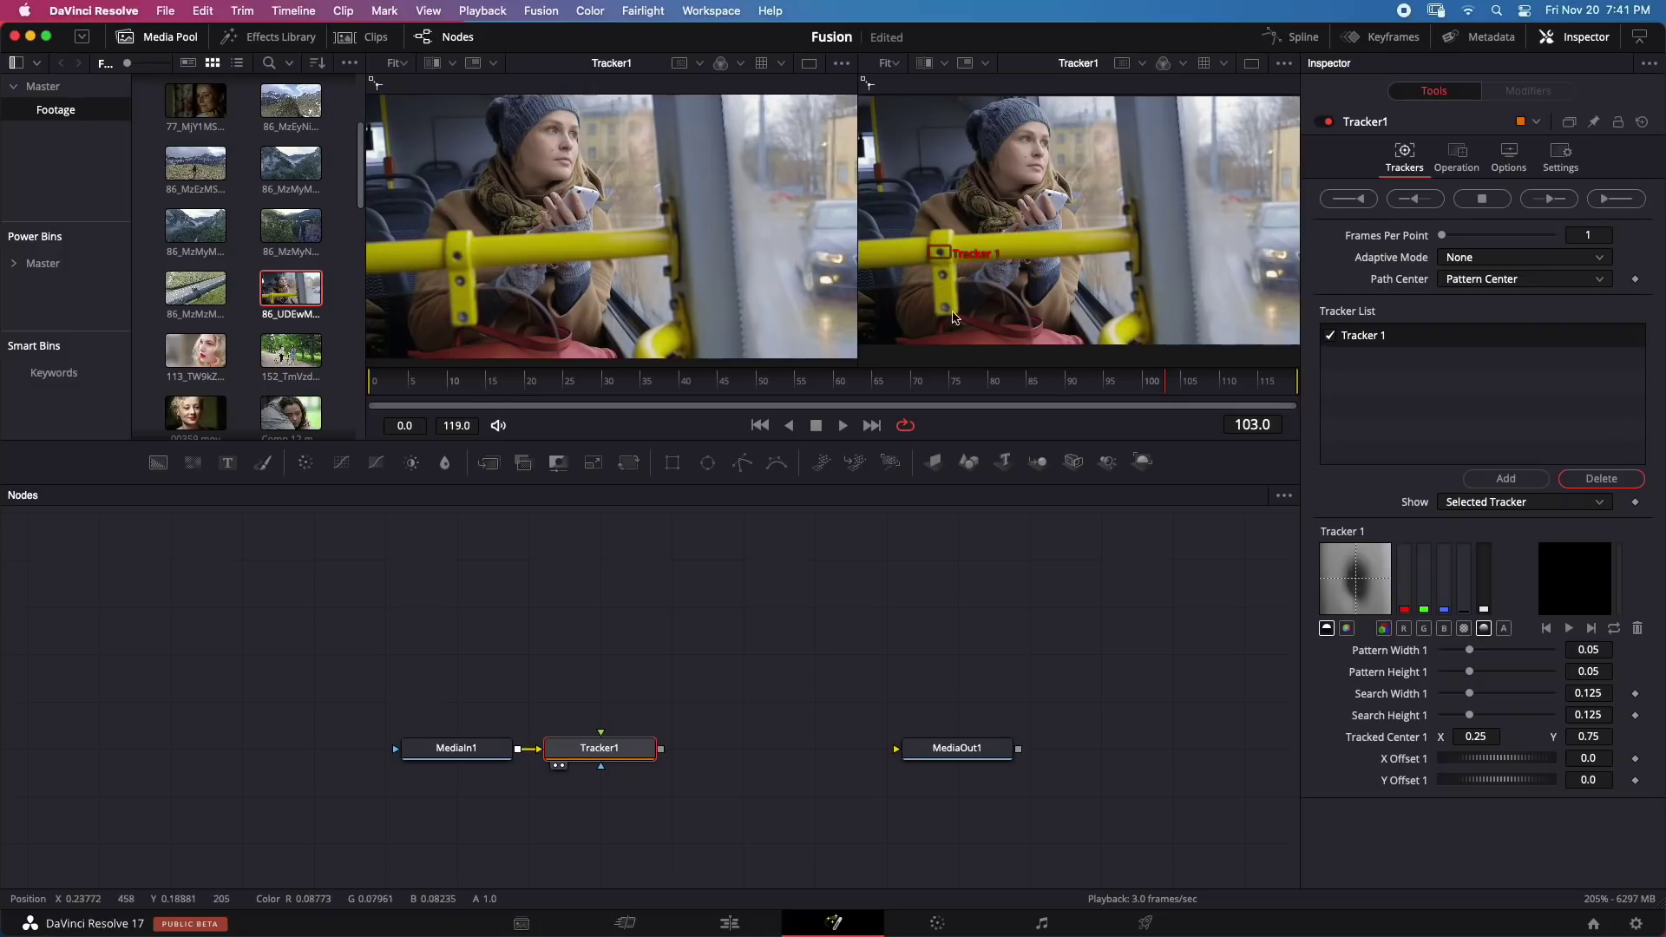
# Step: Track the bolt forward from frame 103 and in reverse from frame 104, then check the track around frame 25
pyautogui.click(1548, 198)
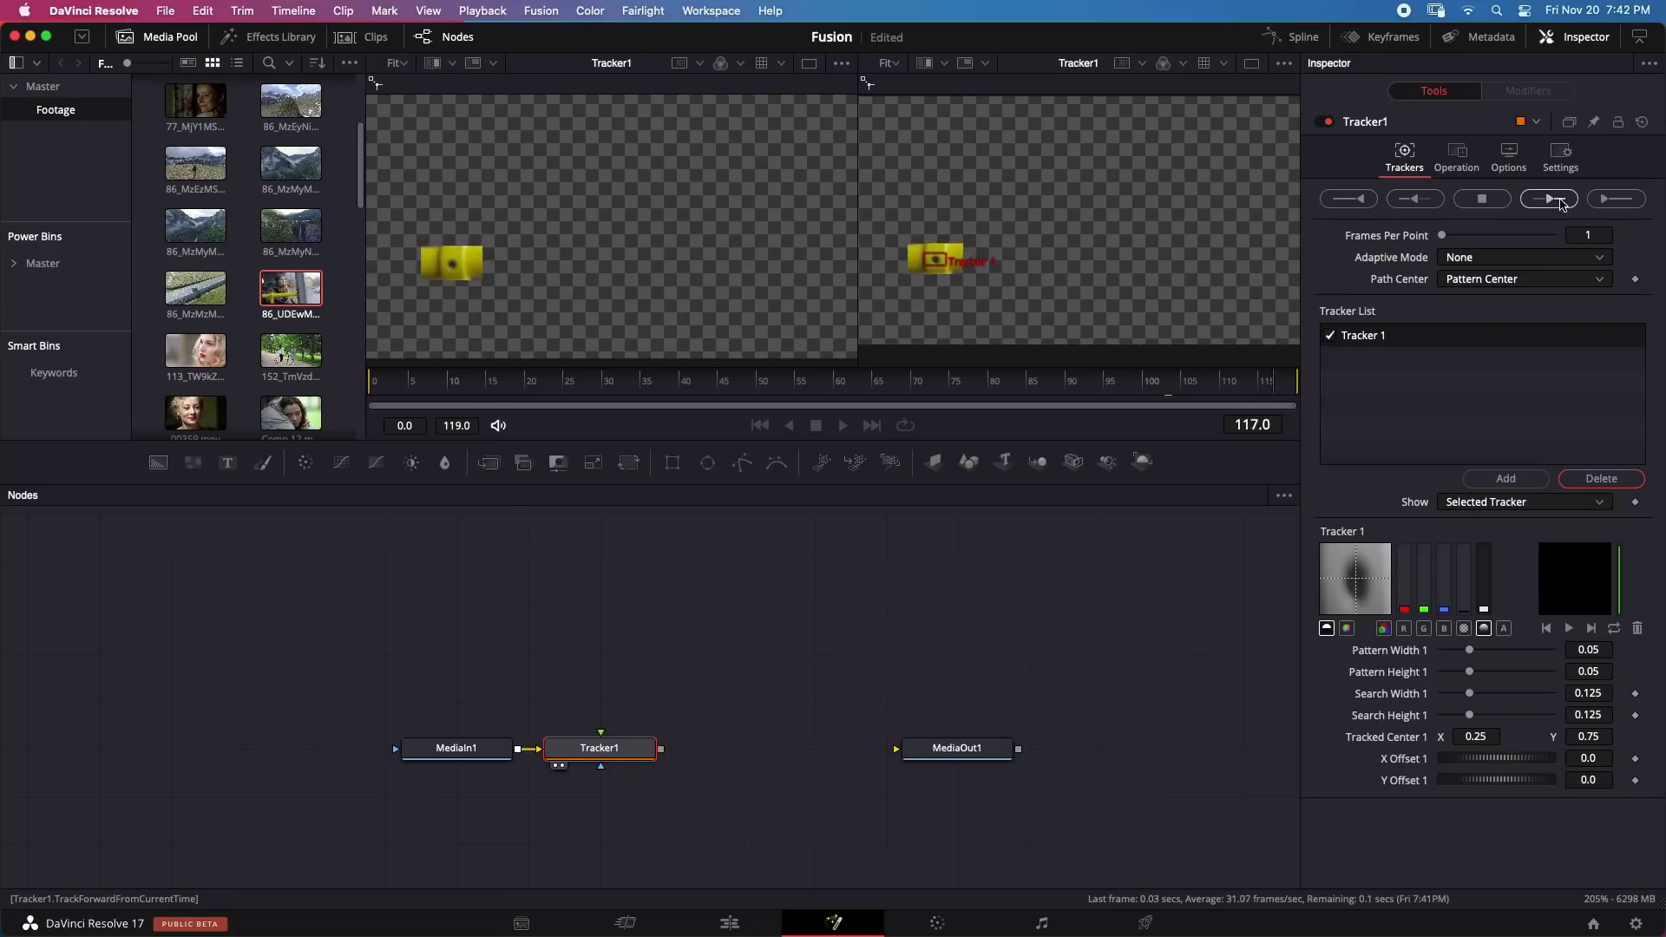
pyautogui.click(982, 522)
pyautogui.moveTo(1173, 388); pyautogui.dragTo(1176, 392)
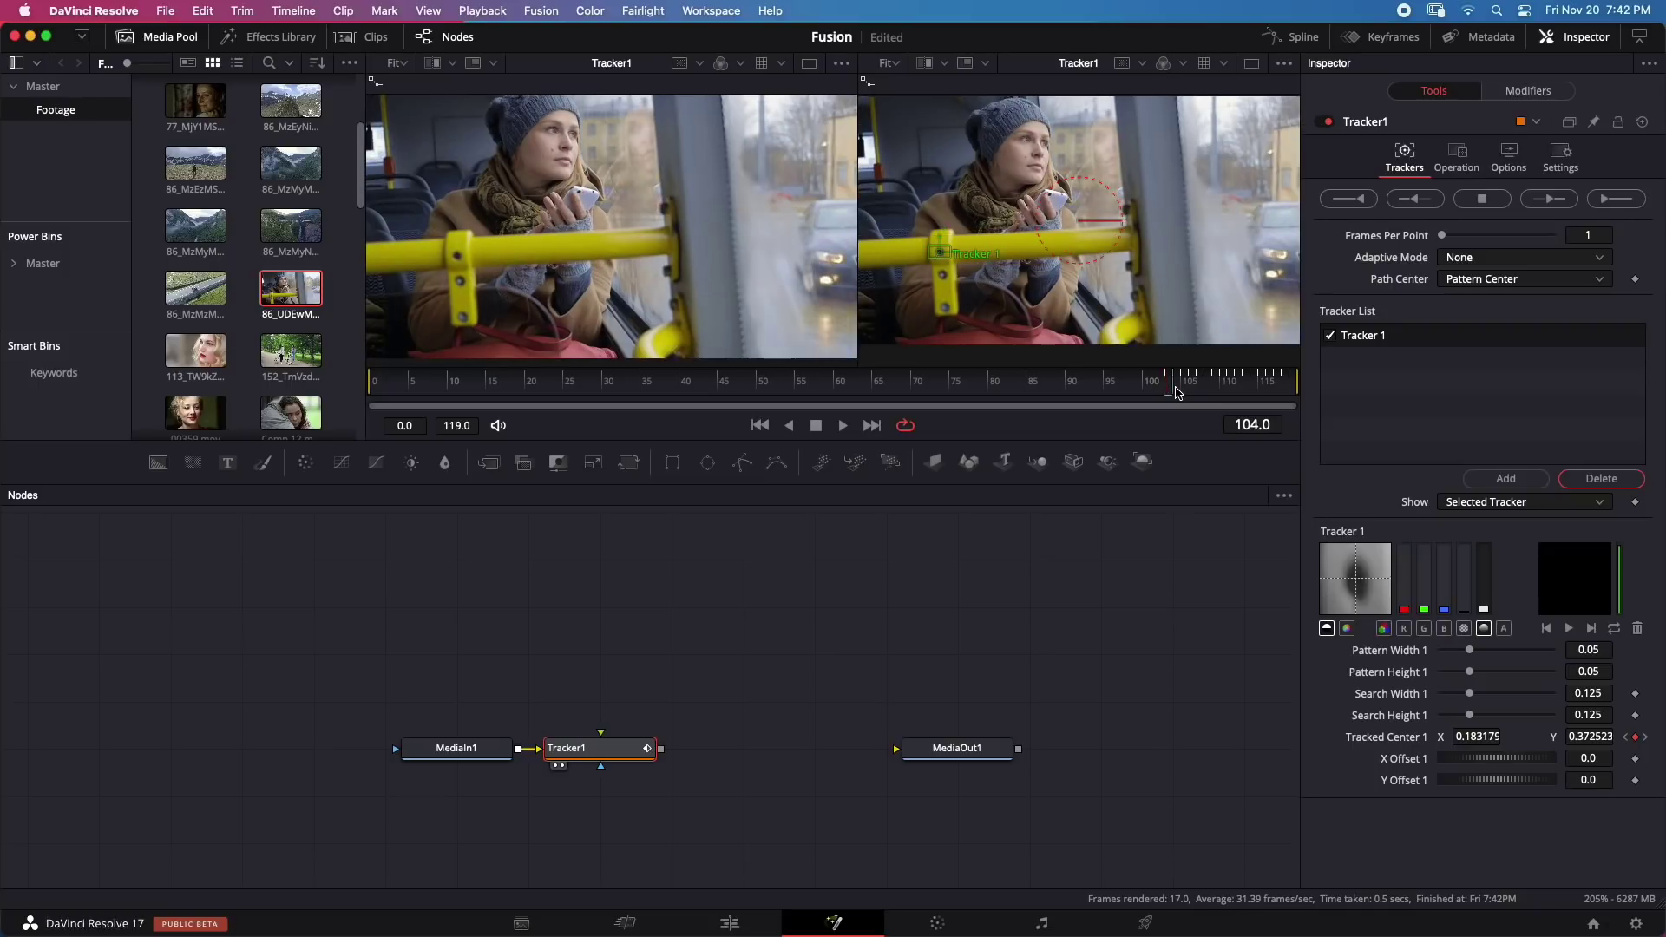
pyautogui.click(1414, 201)
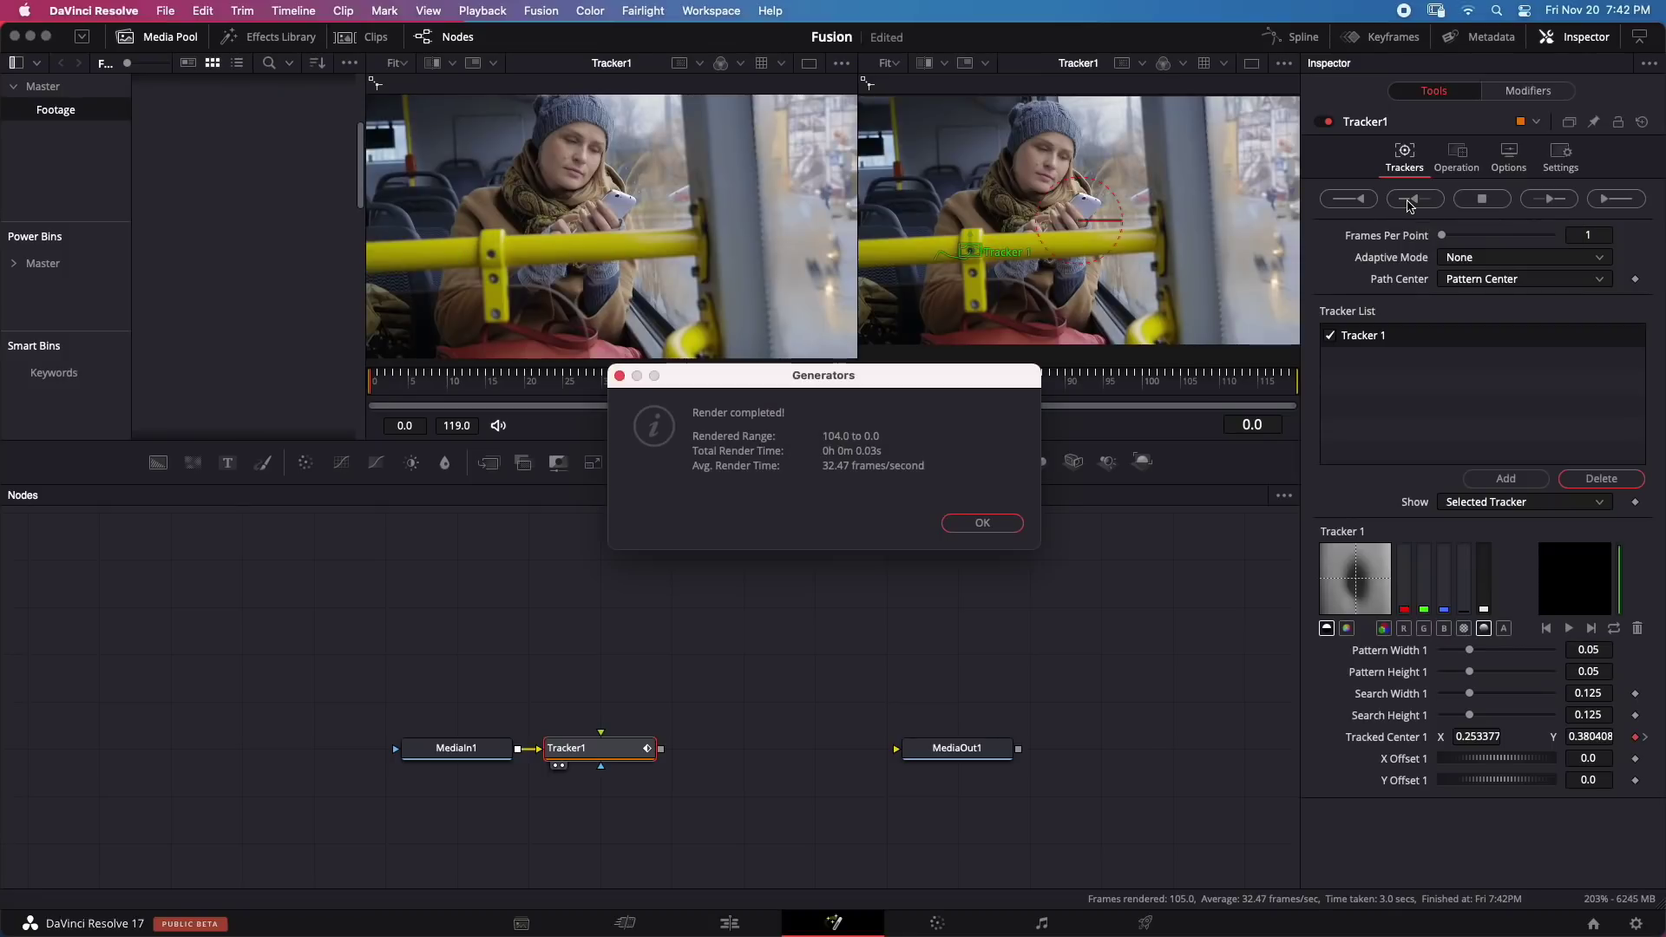
pyautogui.click(982, 523)
pyautogui.click(562, 389)
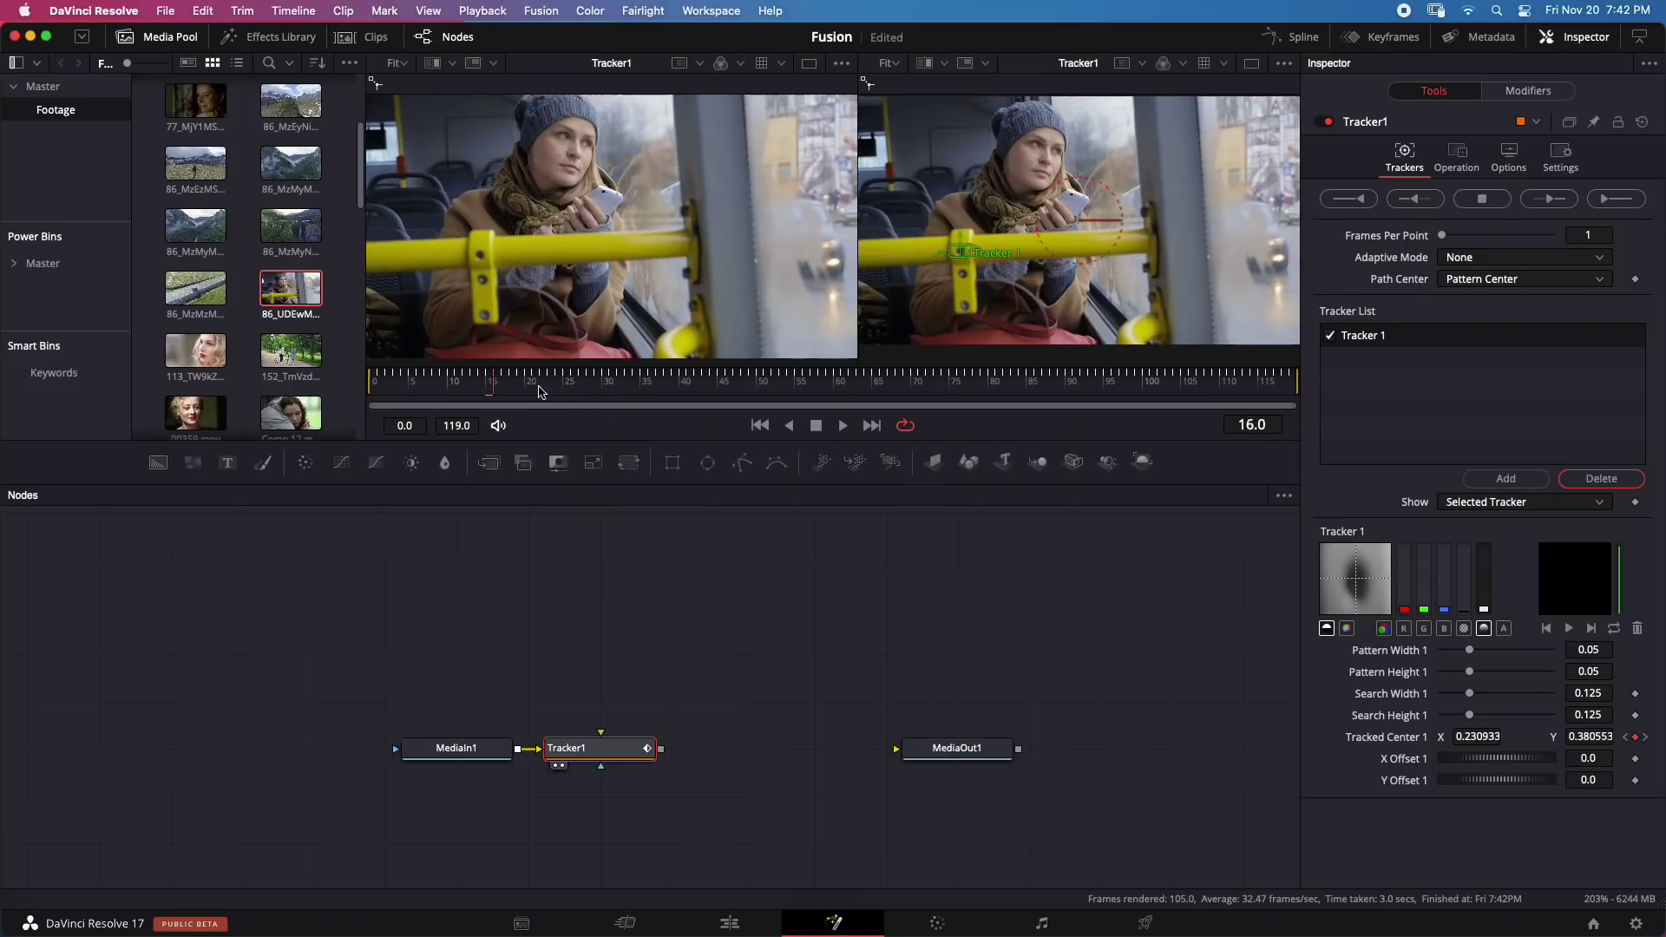
pyautogui.press('Right')
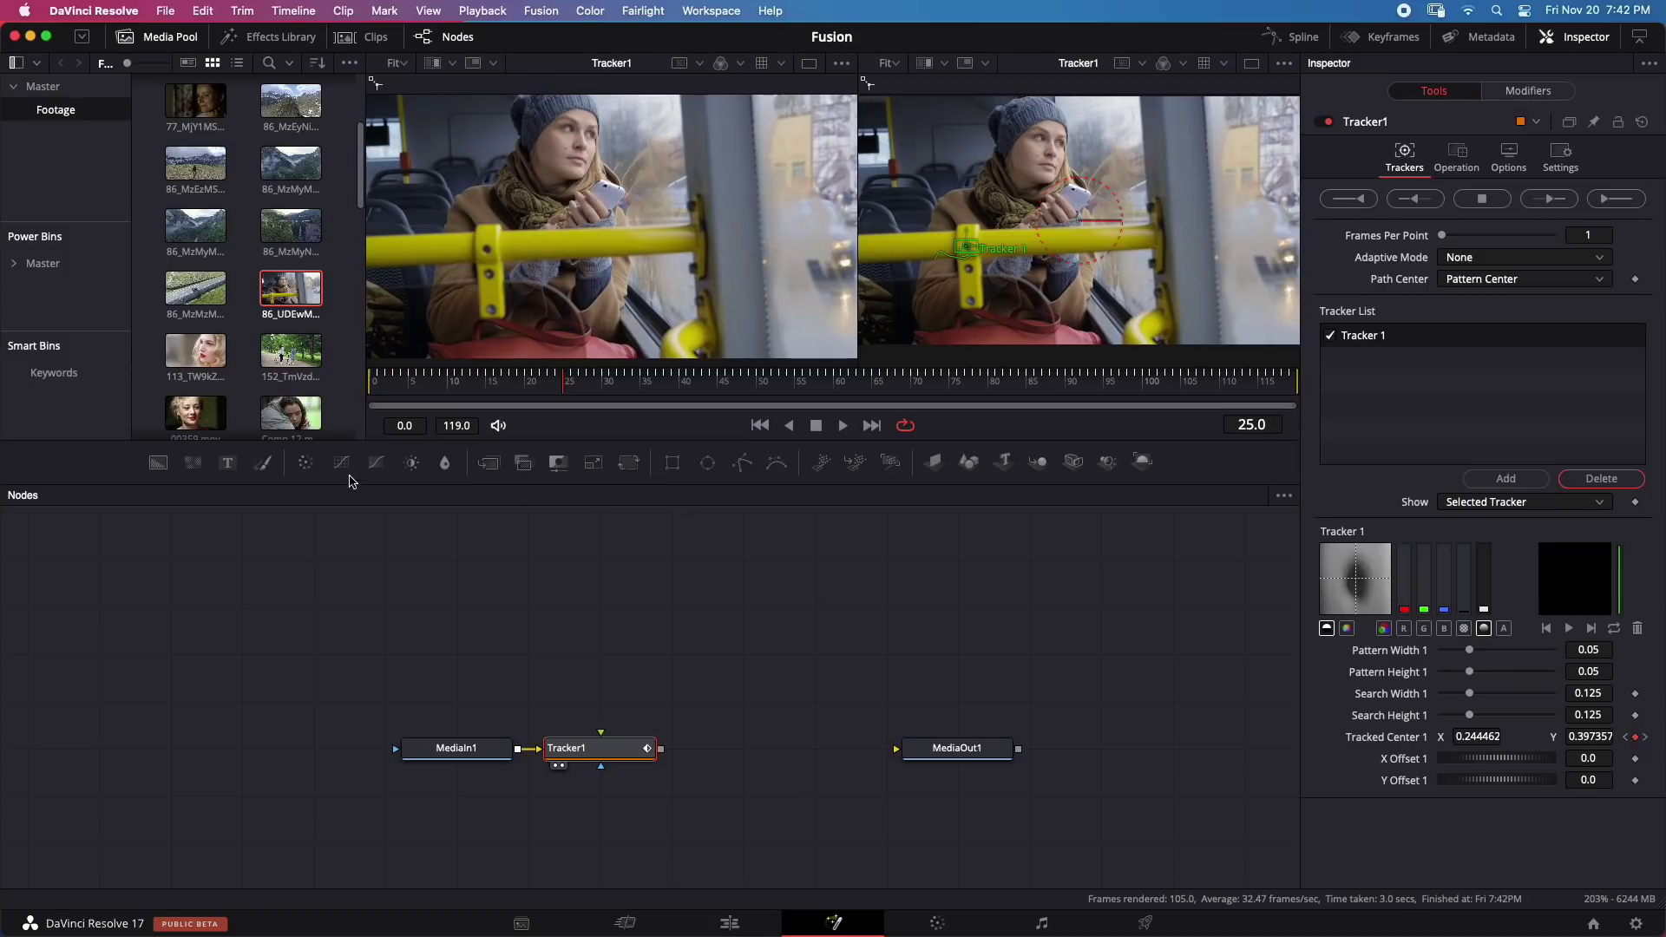
# Step: Feed a new text node reading "Test" into Tracker1's foreground and connect Tracker1 to MediaOut1
pyautogui.moveTo(228, 464); pyautogui.dragTo(601, 745)
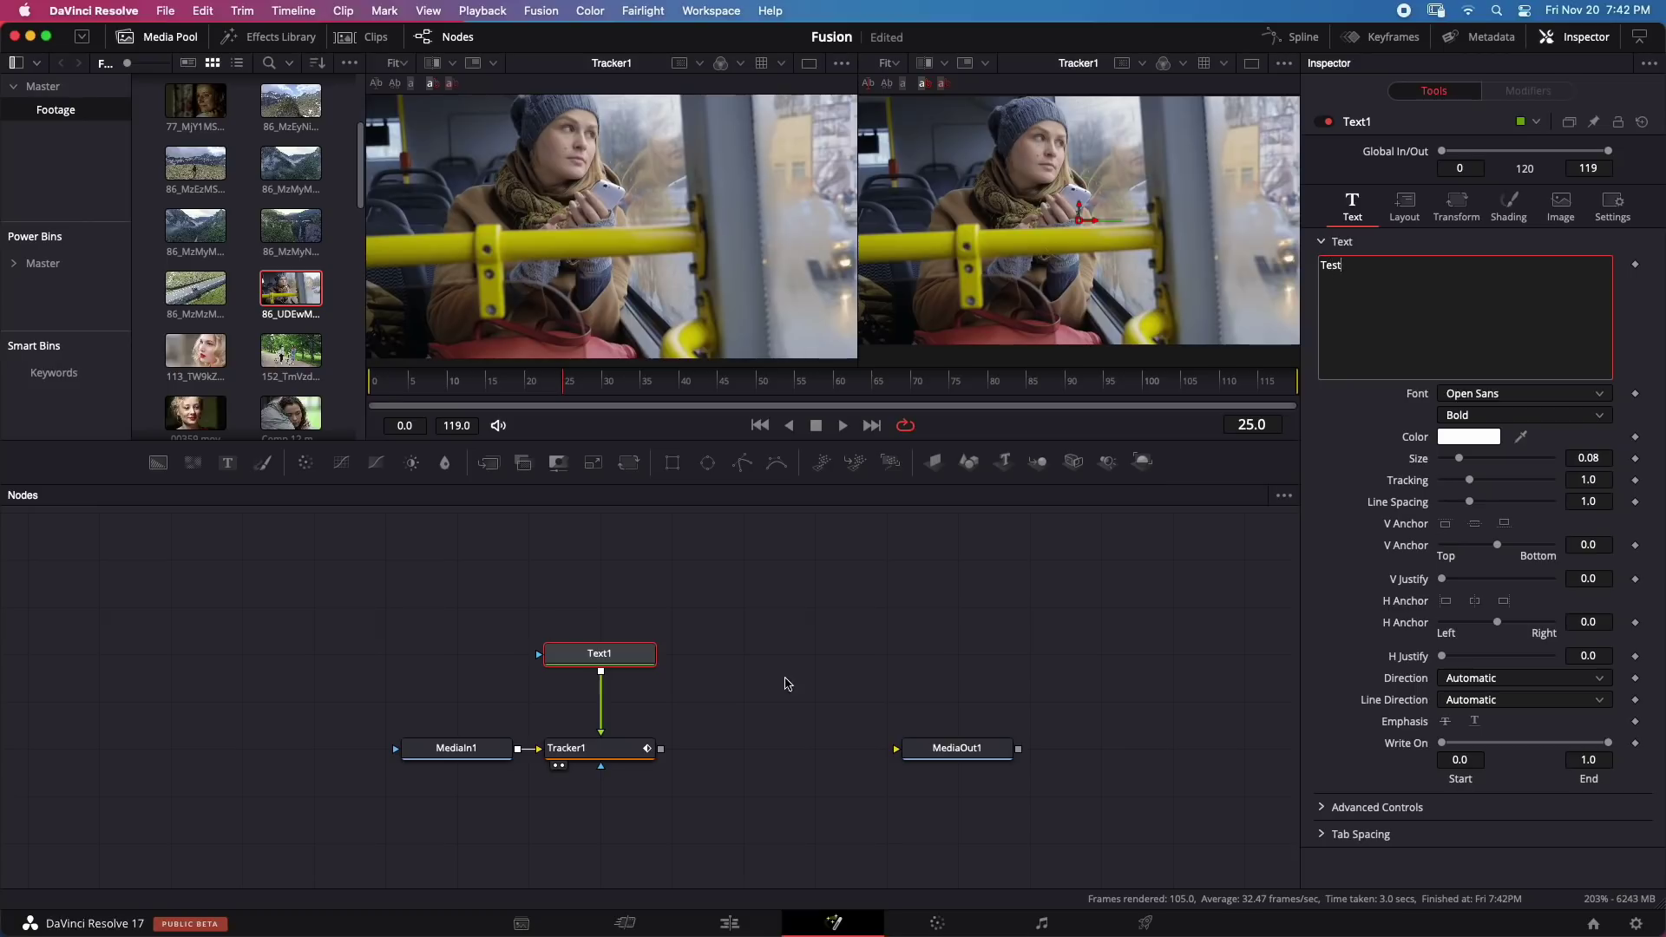
pyautogui.moveTo(661, 748); pyautogui.dragTo(948, 768)
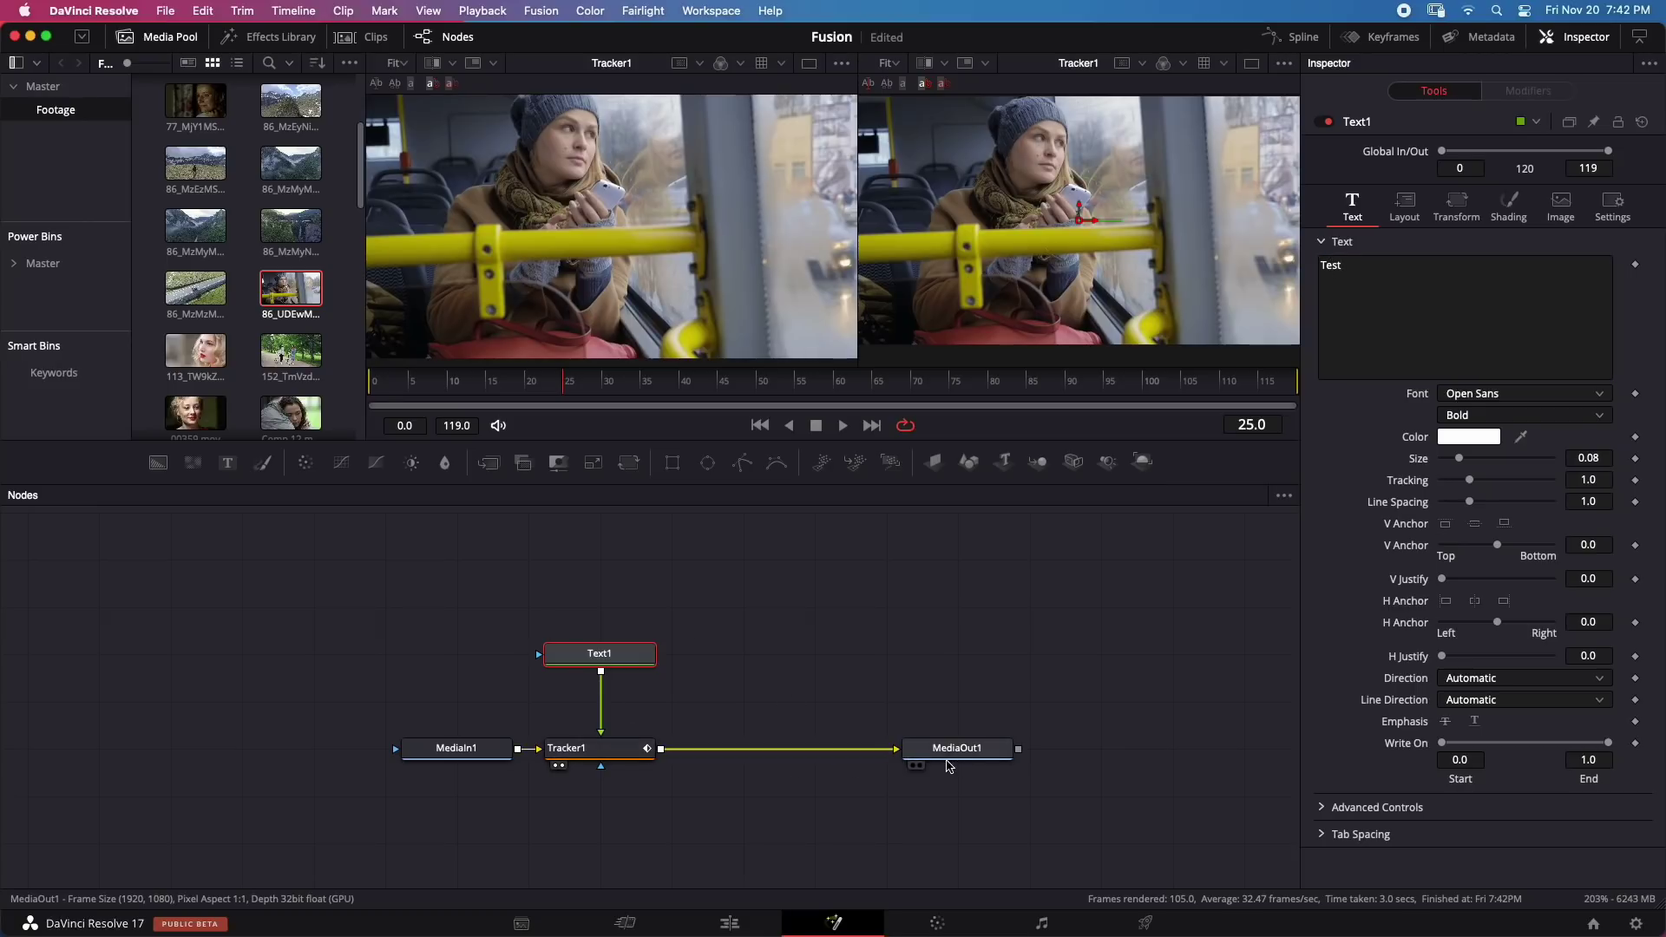
# Step: Set Tracker1's operation to Match Move
pyautogui.click(597, 750)
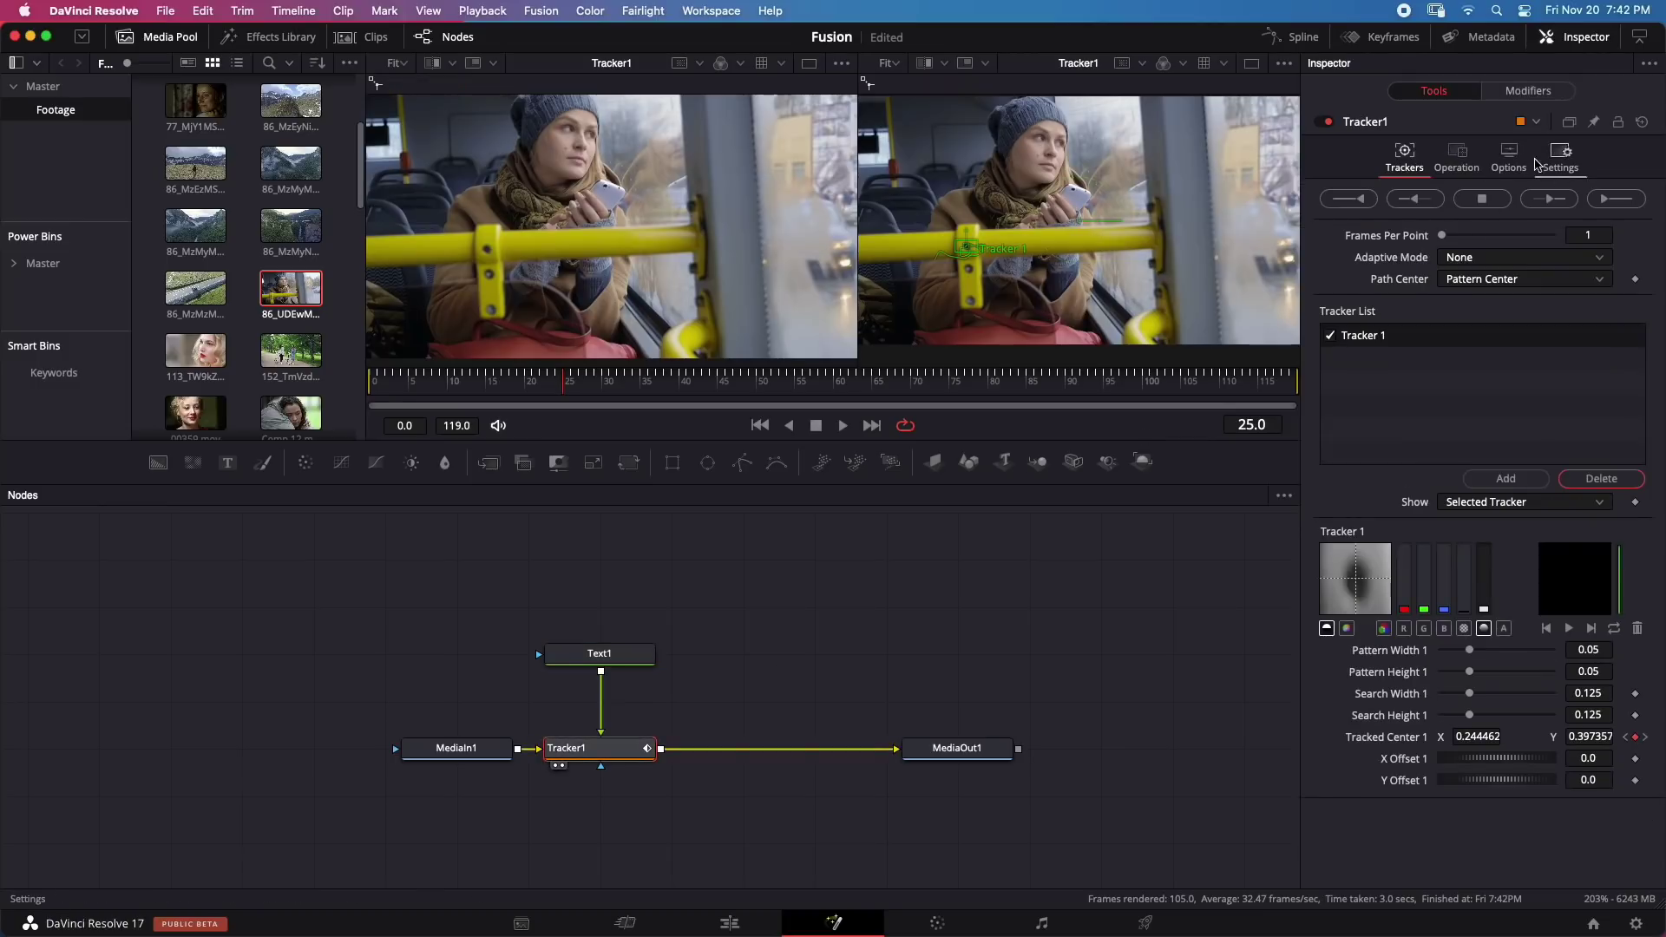
pyautogui.click(1456, 156)
pyautogui.click(1465, 196)
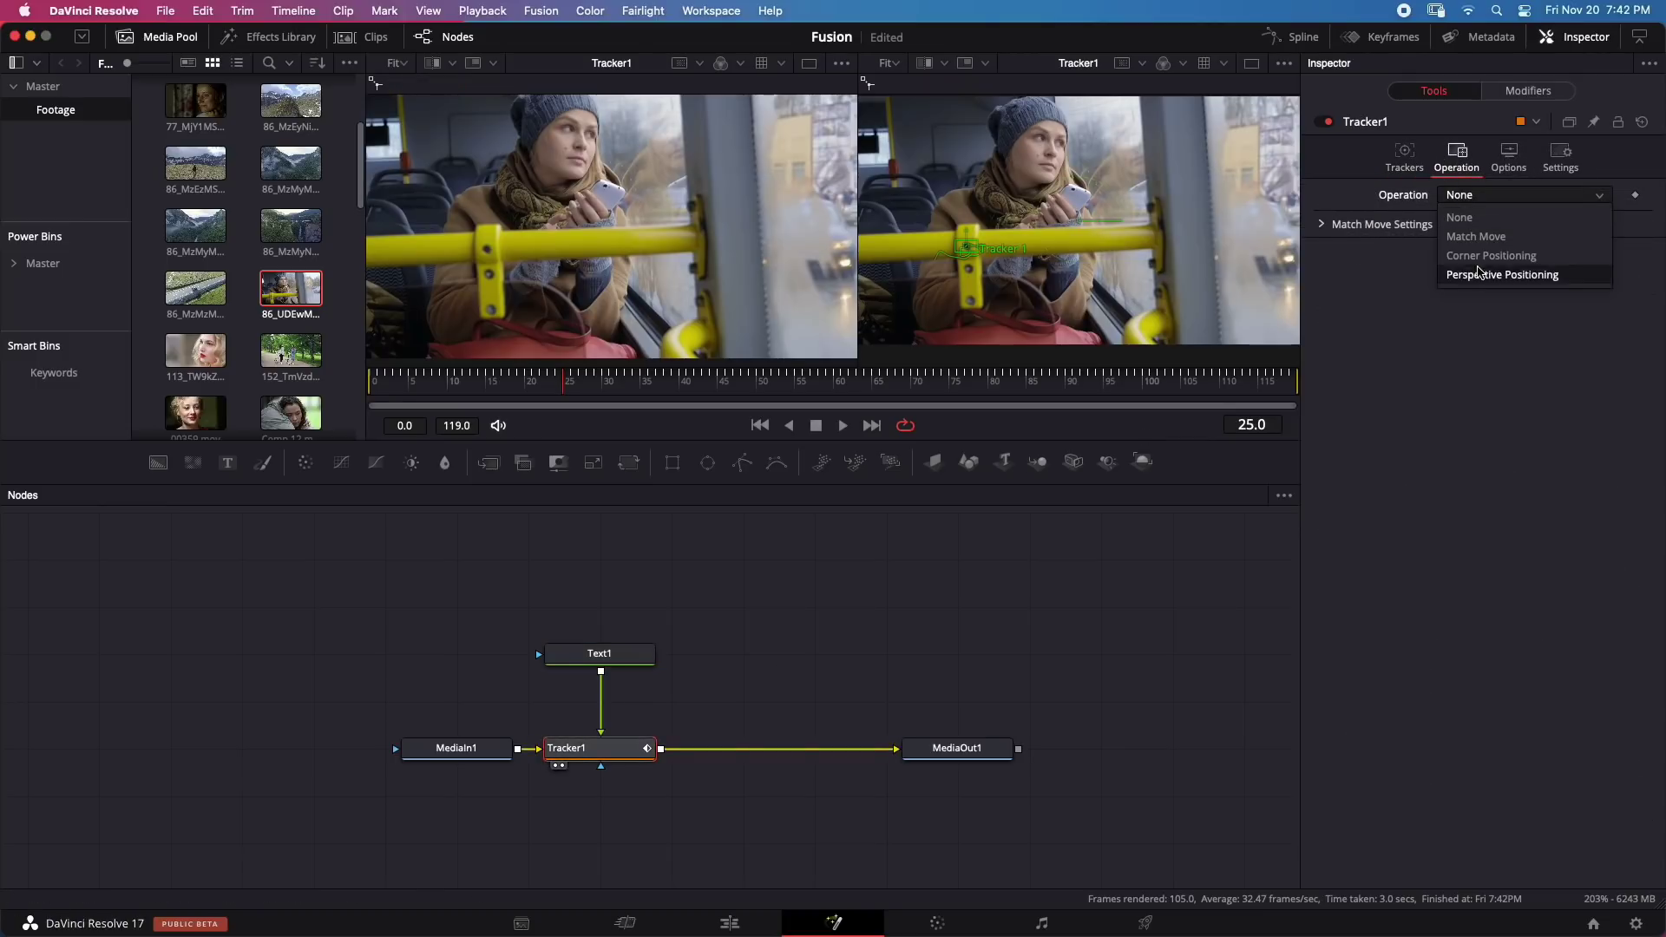
pyautogui.click(1470, 238)
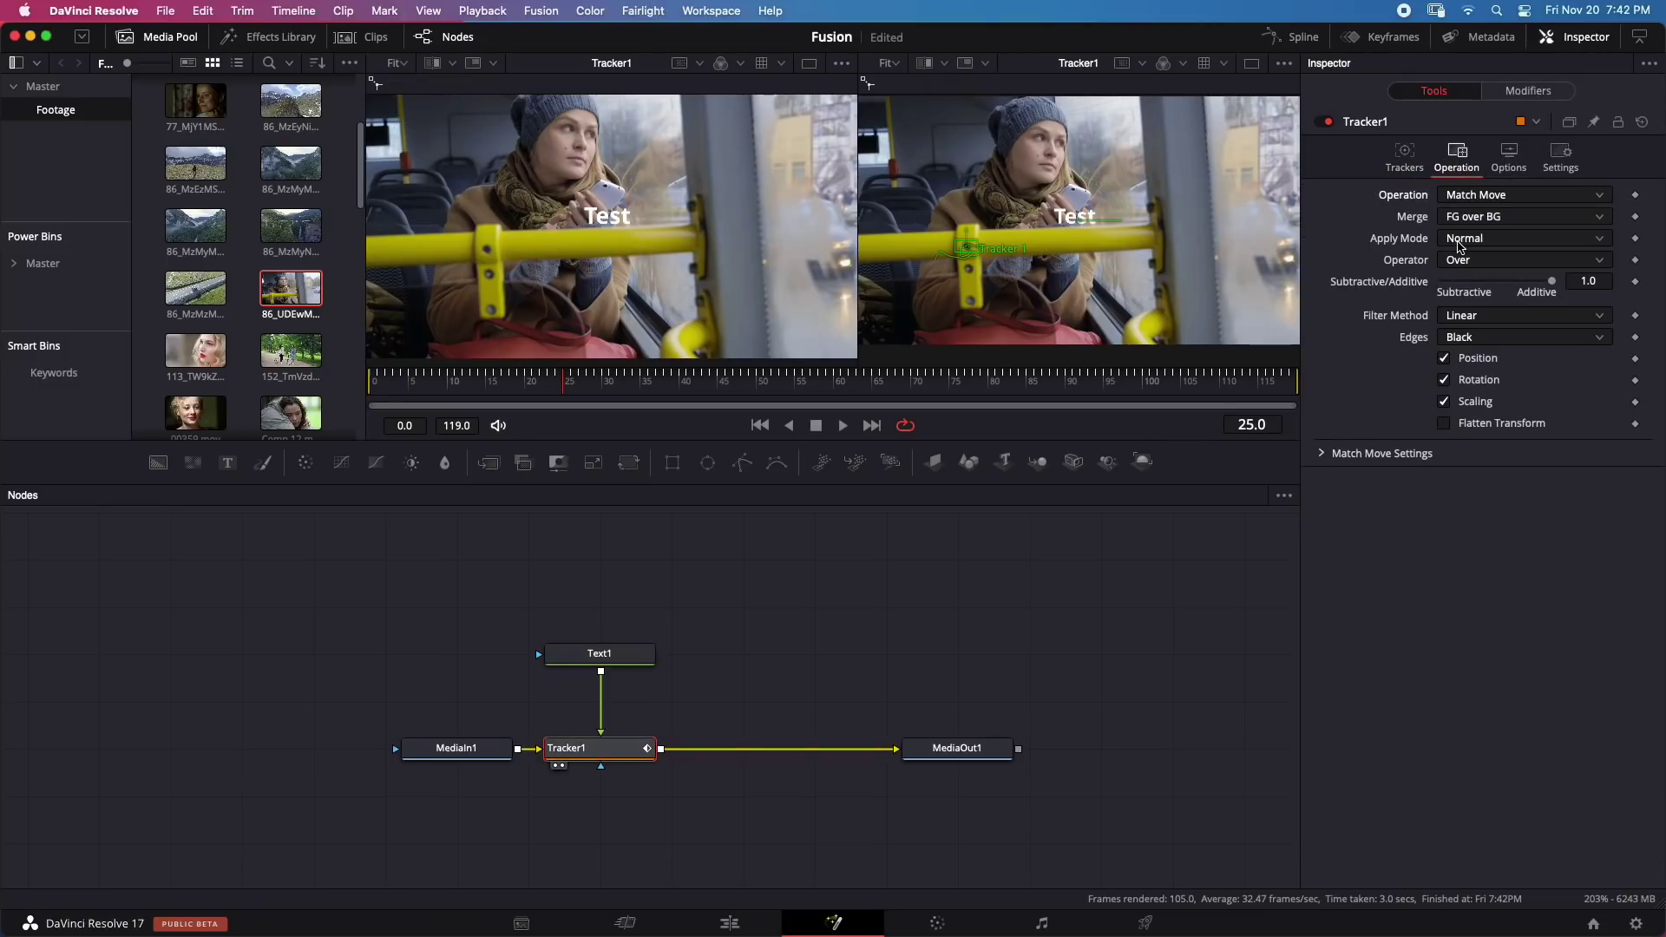
# Step: Move the "Test" text to just above the yellow handrail bracket and play the clip to check that it follows
pyautogui.click(603, 651)
pyautogui.moveTo(1072, 220); pyautogui.dragTo(931, 227)
pyautogui.press('space')
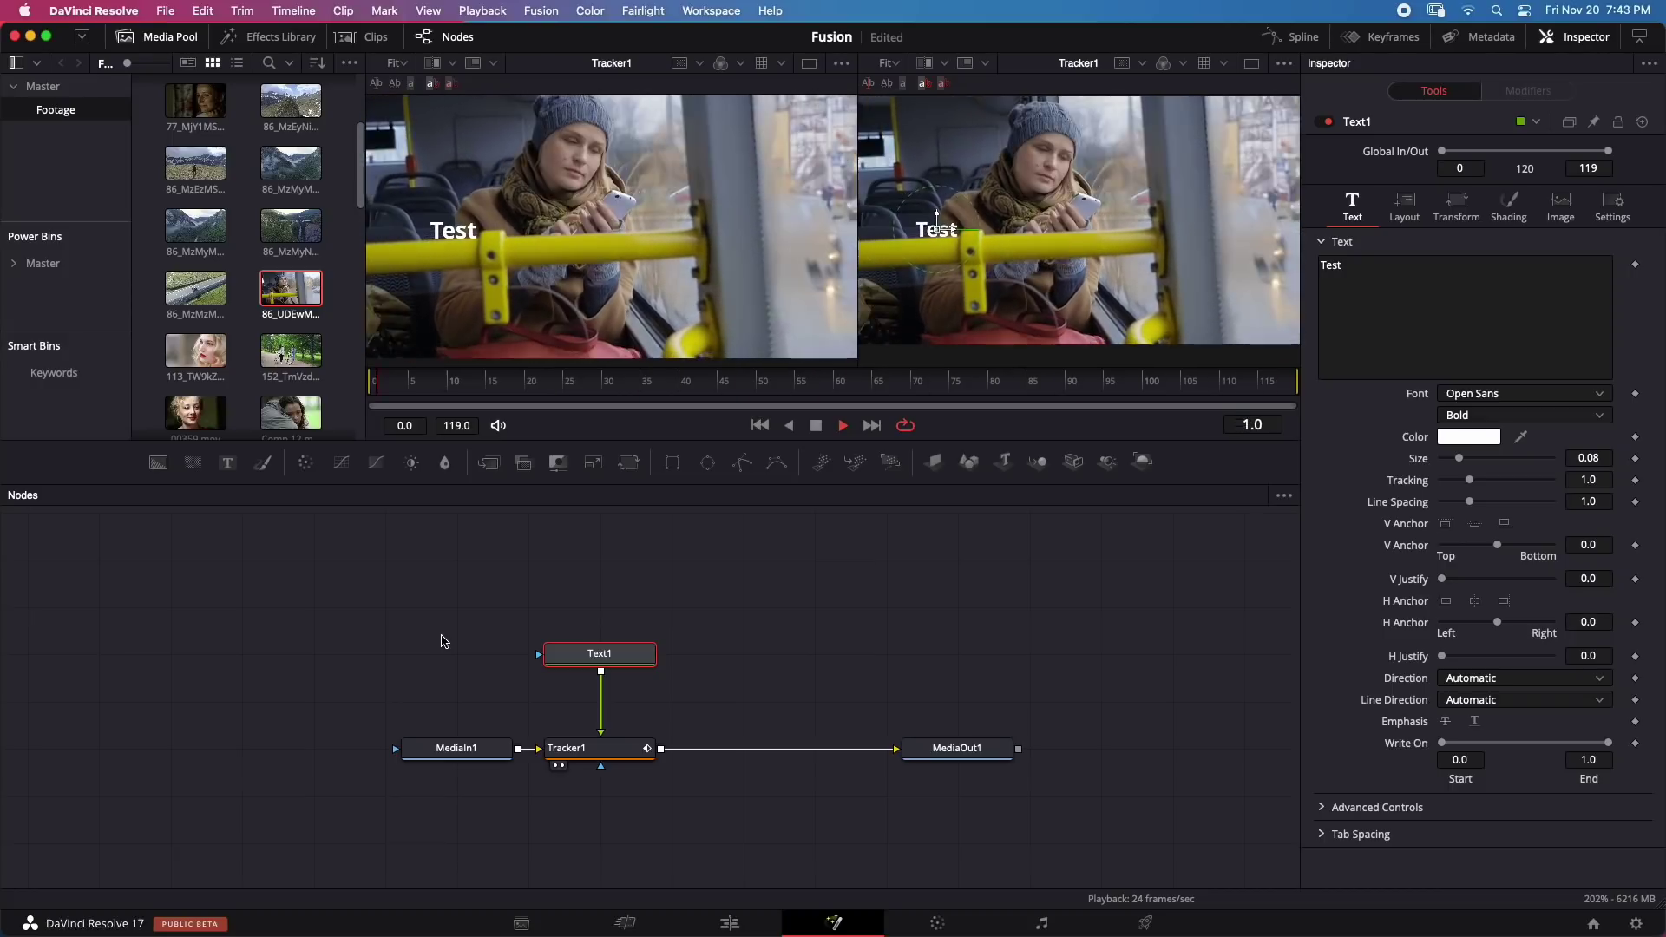
pyautogui.press('space')
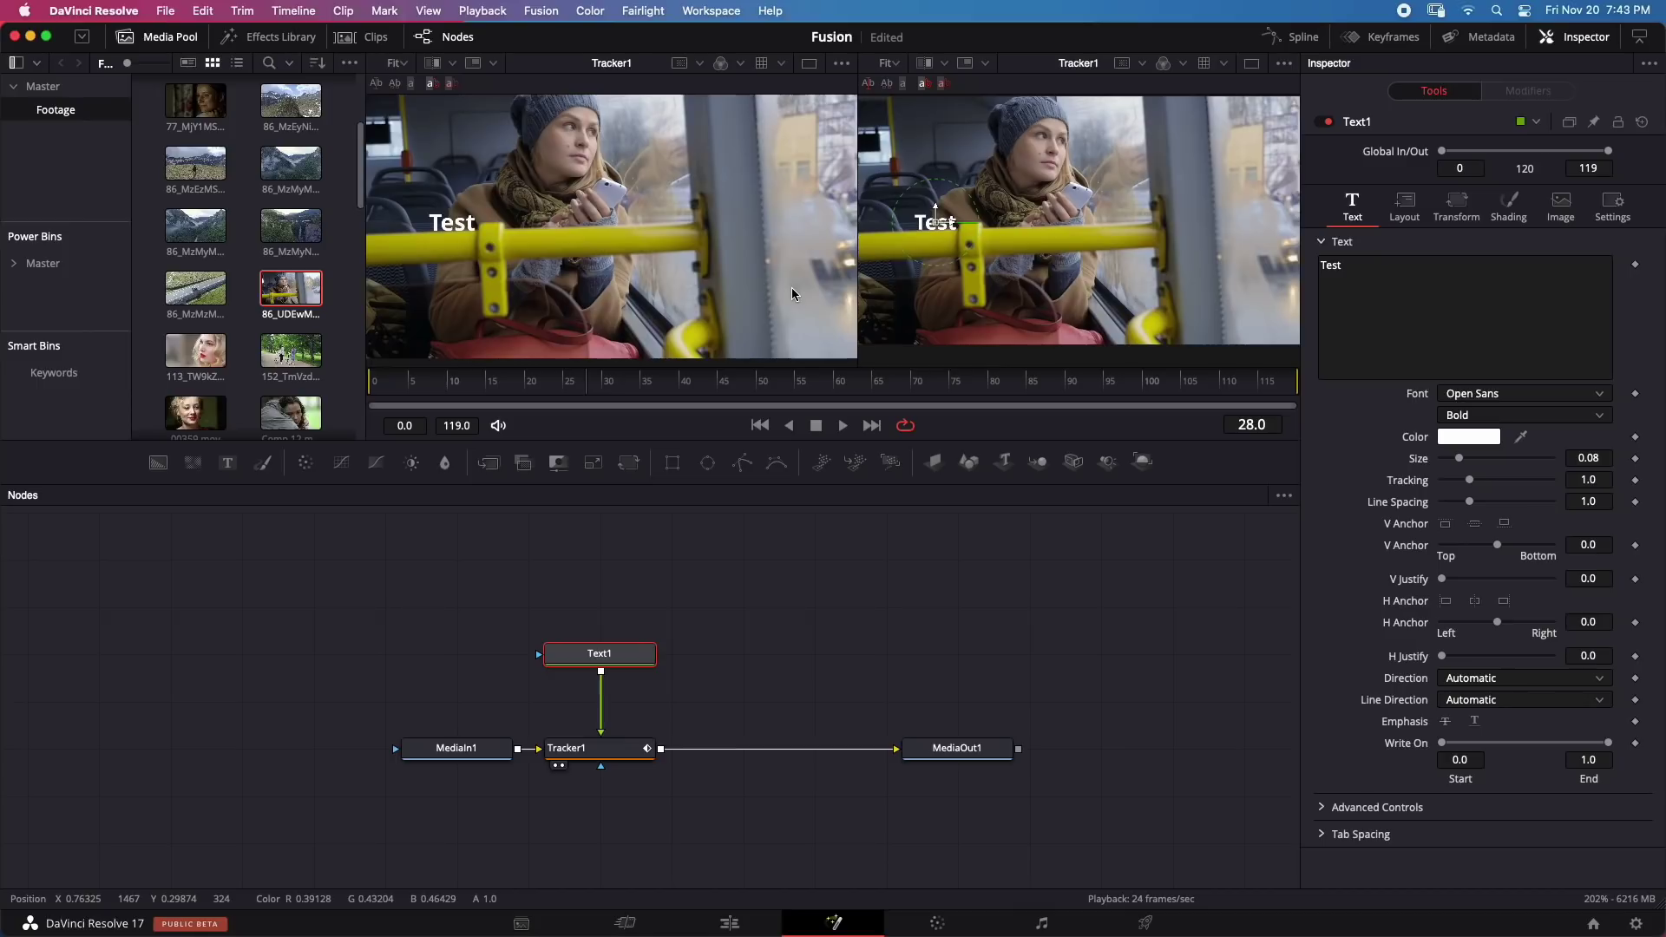
# Step: Delete the bus clip, tracker and text nodes, then add a Shape 3D node, display it in the first viewer and make it a Cube
pyautogui.moveTo(426, 583); pyautogui.dragTo(618, 846)
pyautogui.press('Delete')
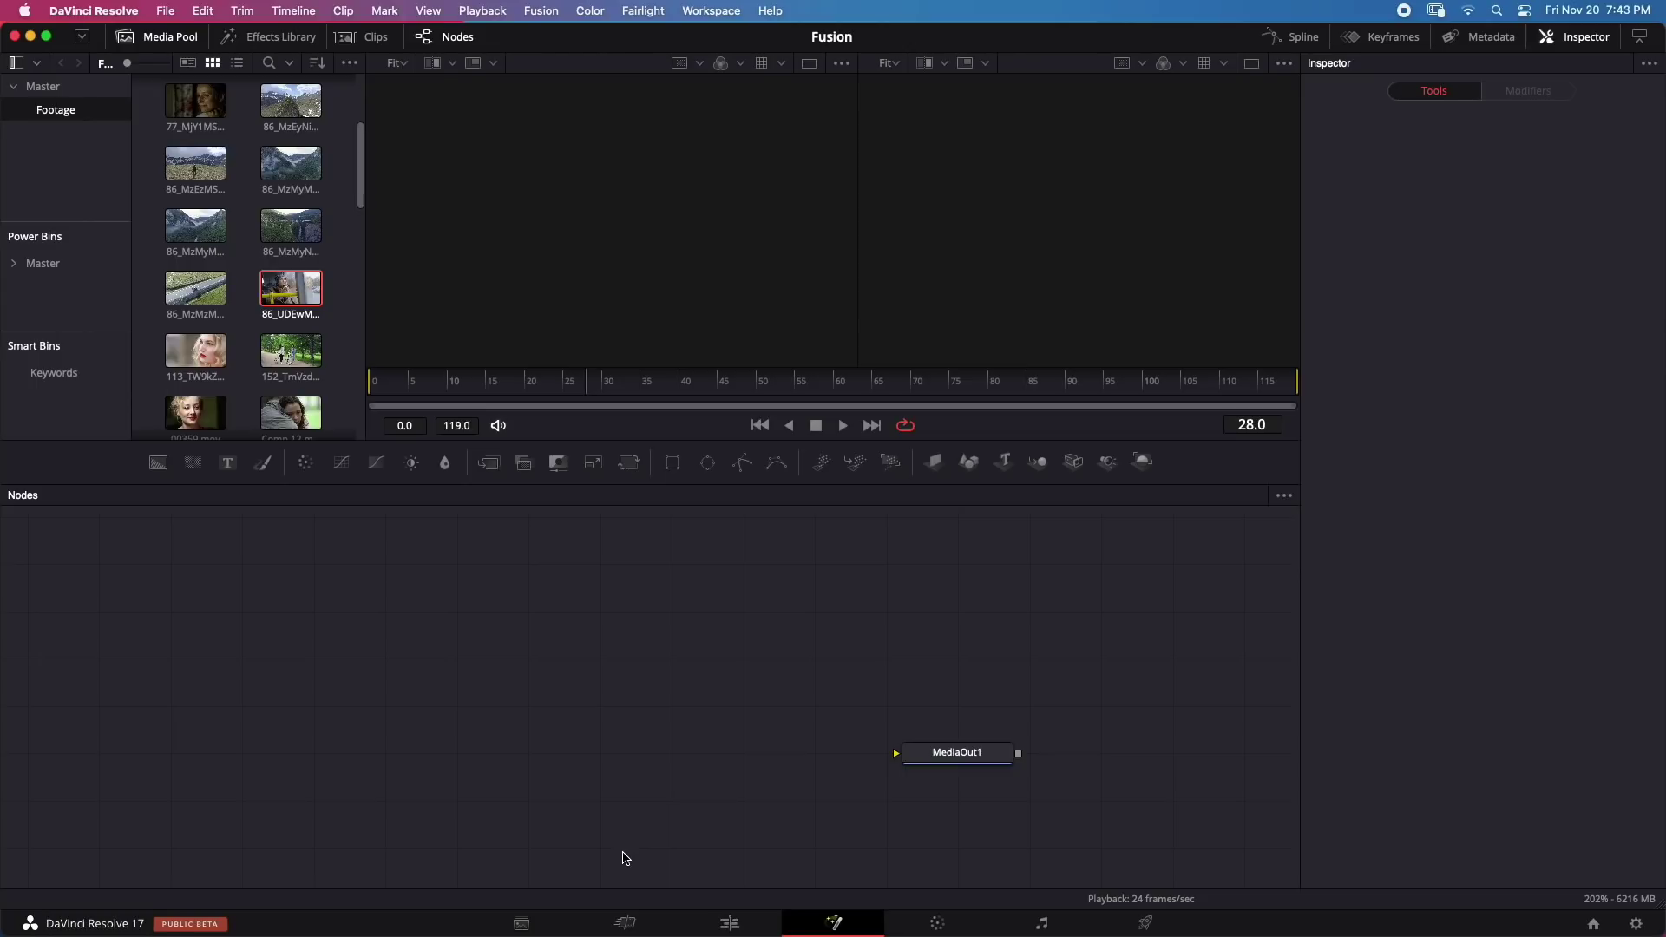
pyautogui.moveTo(969, 460); pyautogui.dragTo(661, 325)
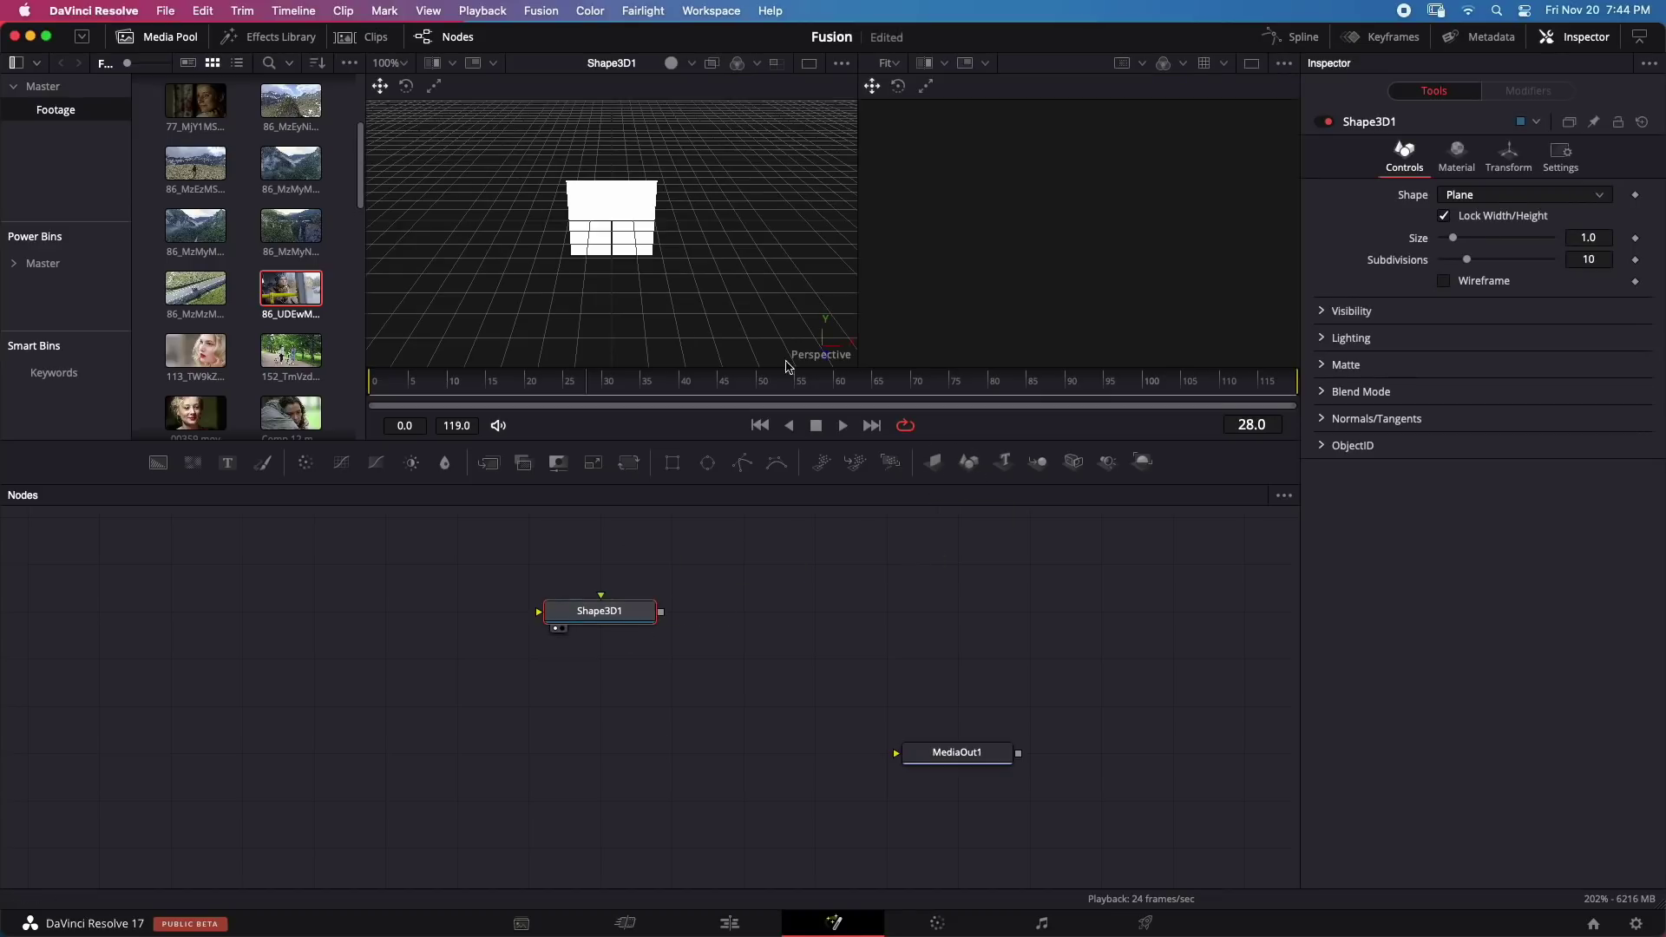
pyautogui.click(1503, 194)
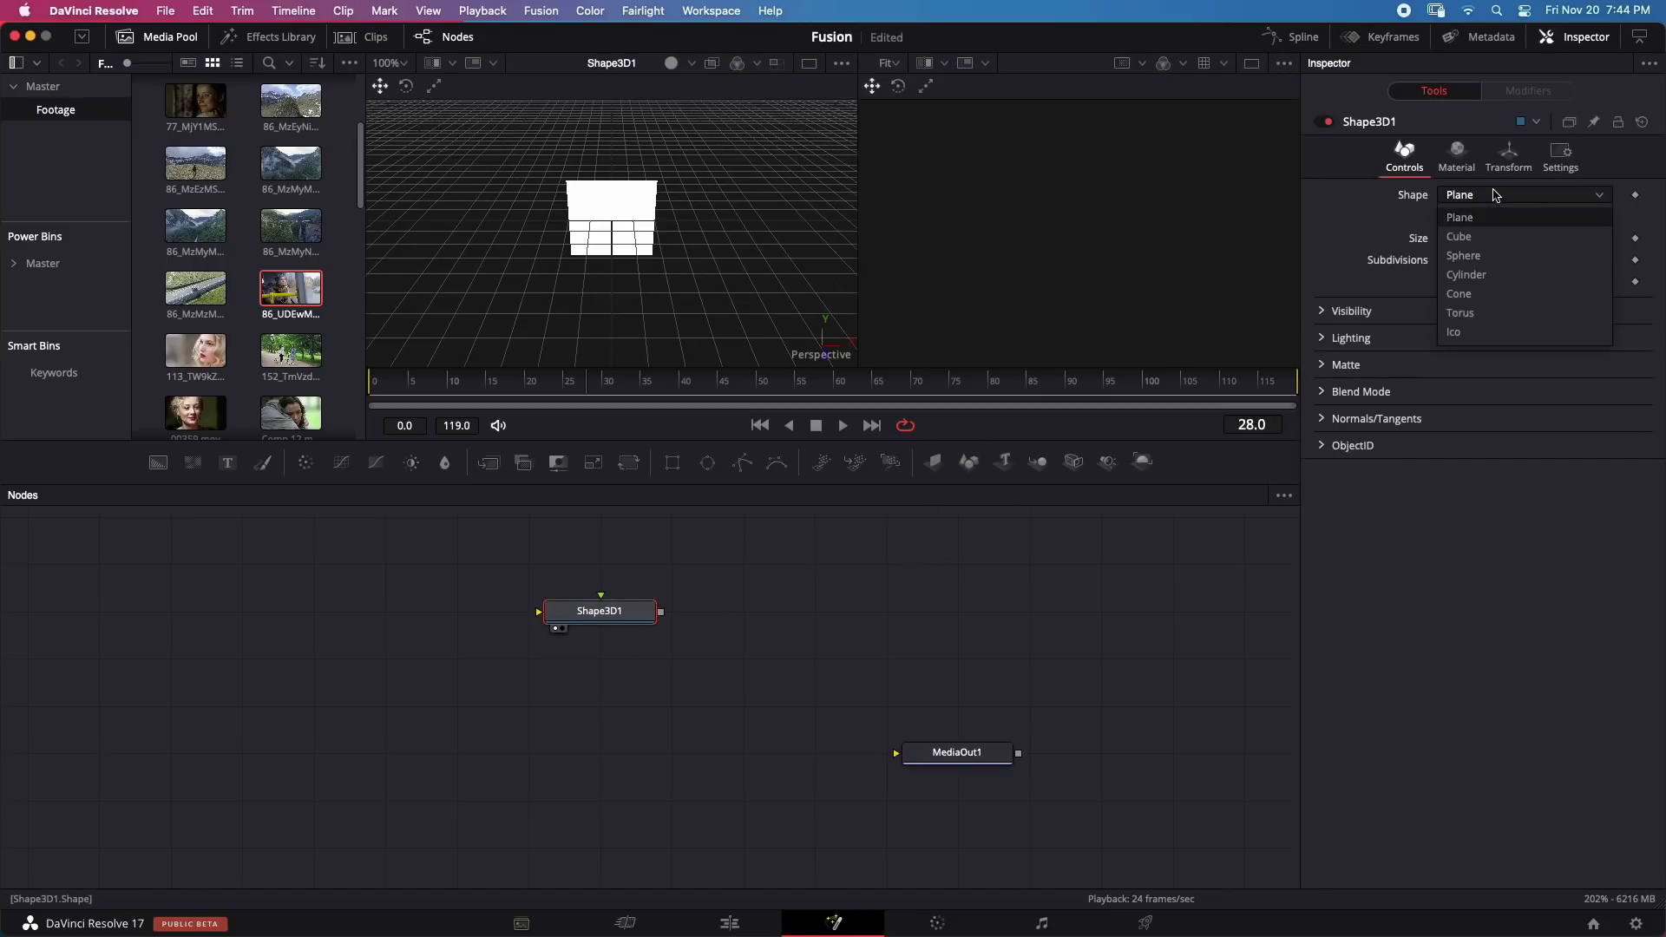
pyautogui.click(1487, 239)
# Step: Add a Text 3D node, display it in the second viewer and enter "Test" as its text
pyautogui.click(708, 638)
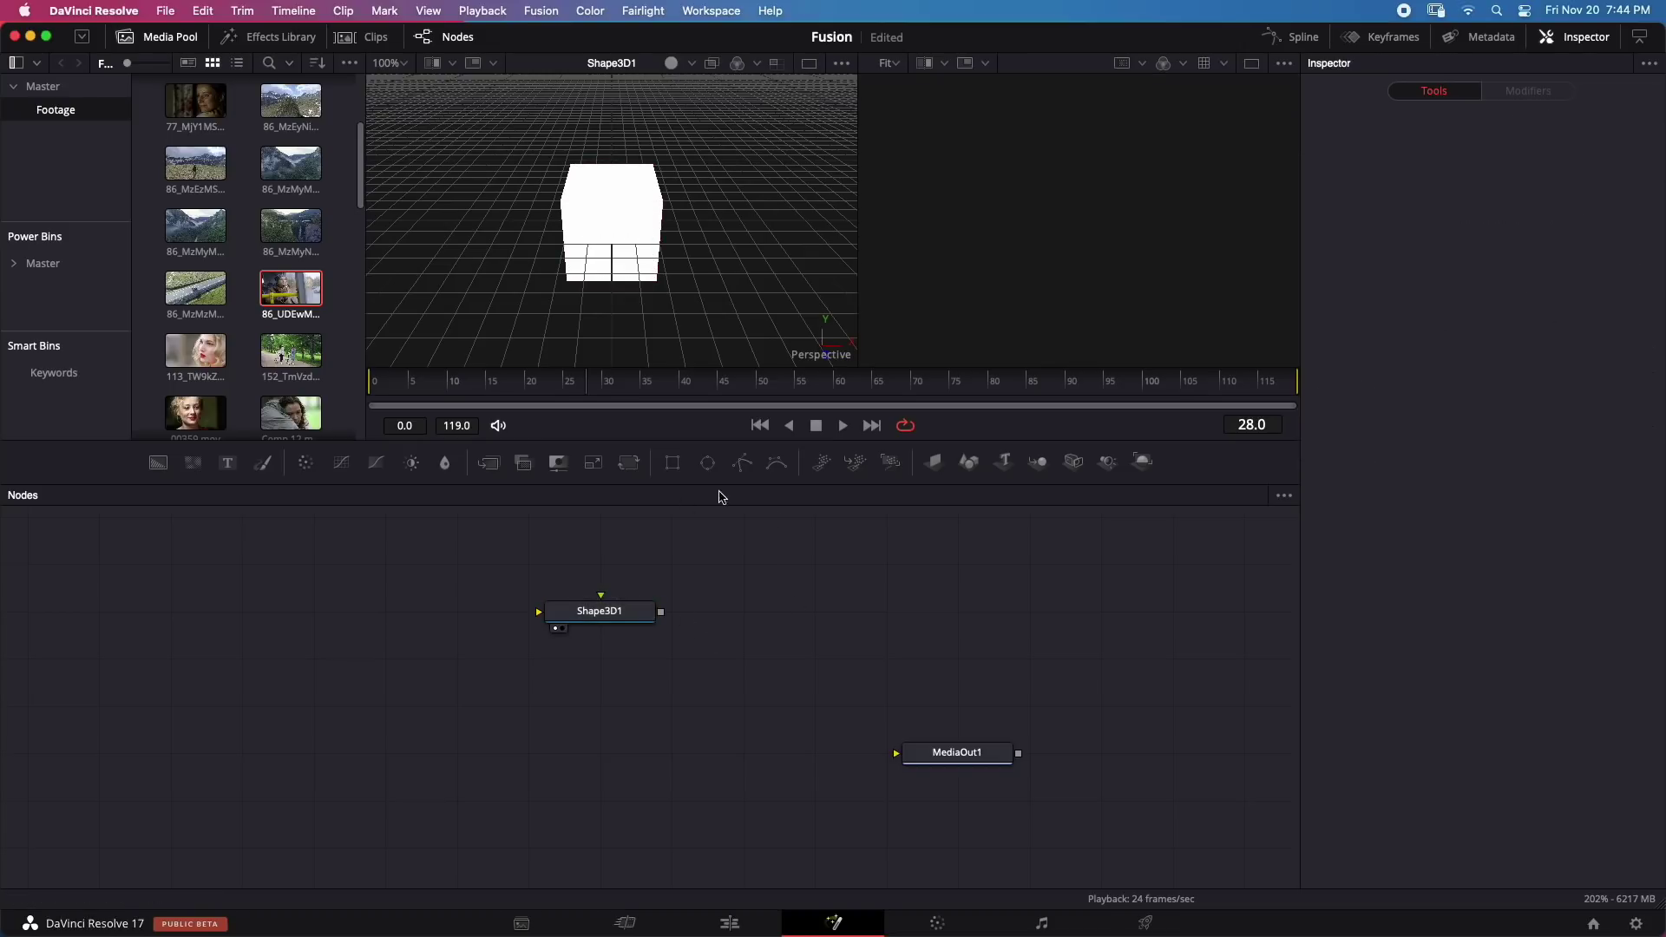
pyautogui.click(1004, 462)
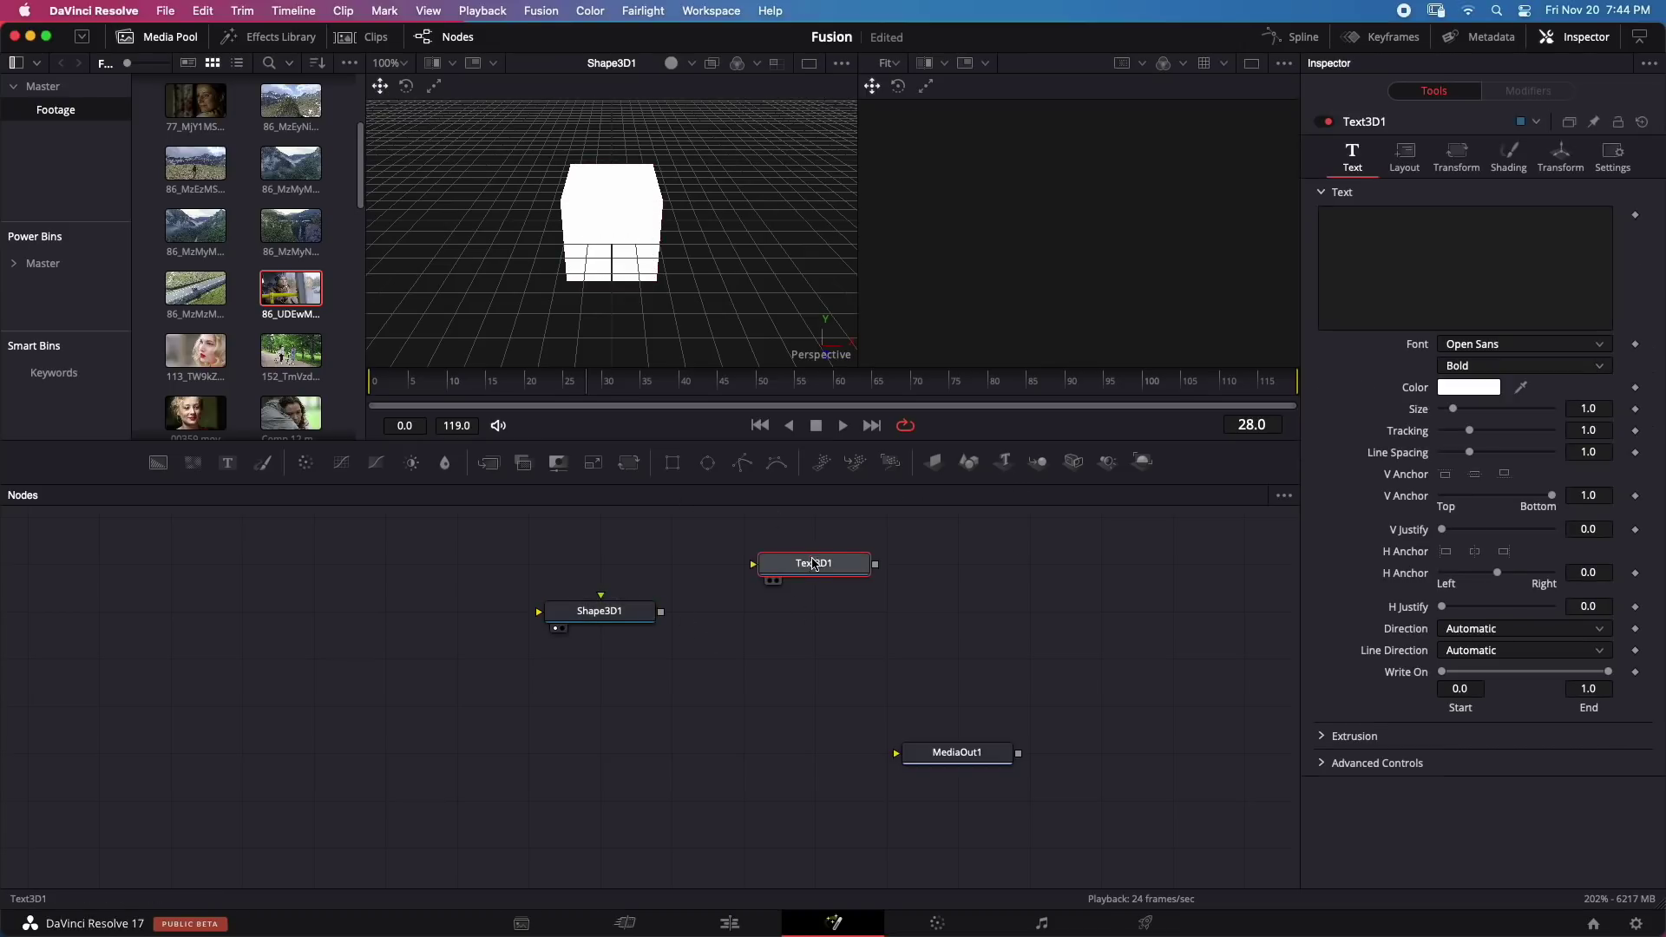
pyautogui.press('2')
pyautogui.click(1454, 275)
pyautogui.write('Test')
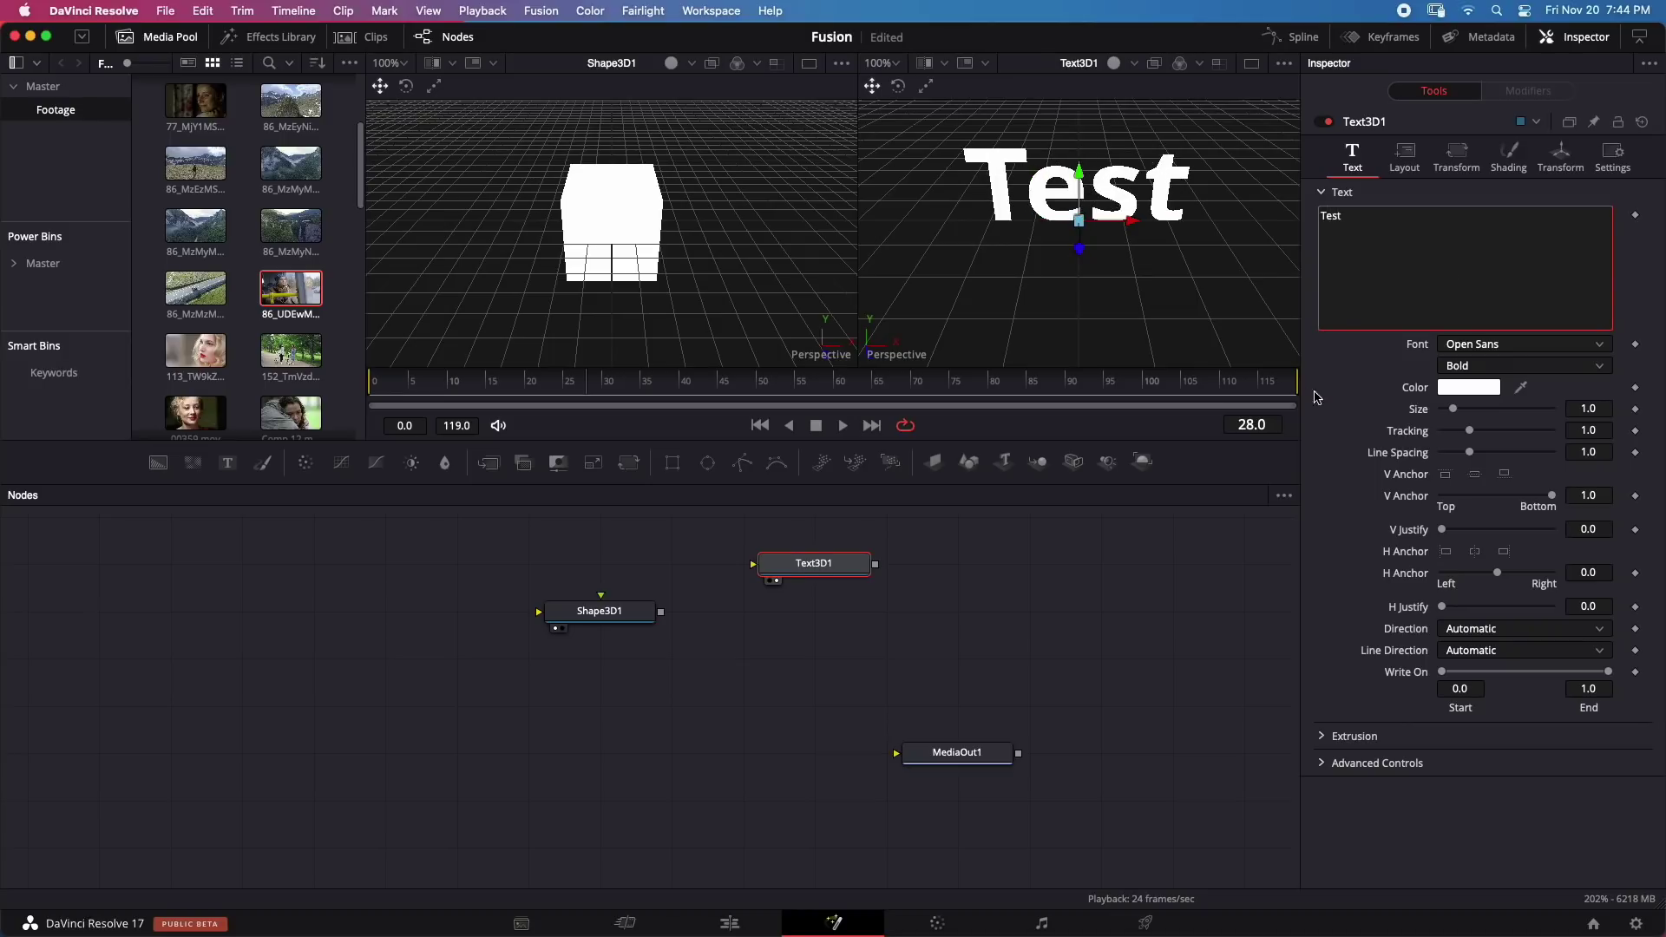
# Step: Extrude the 3D text by setting its extrusion depth to 0.1008
pyautogui.scroll(1, 1053, 278)
pyautogui.moveTo(1042, 261); pyautogui.dragTo(1387, 238)
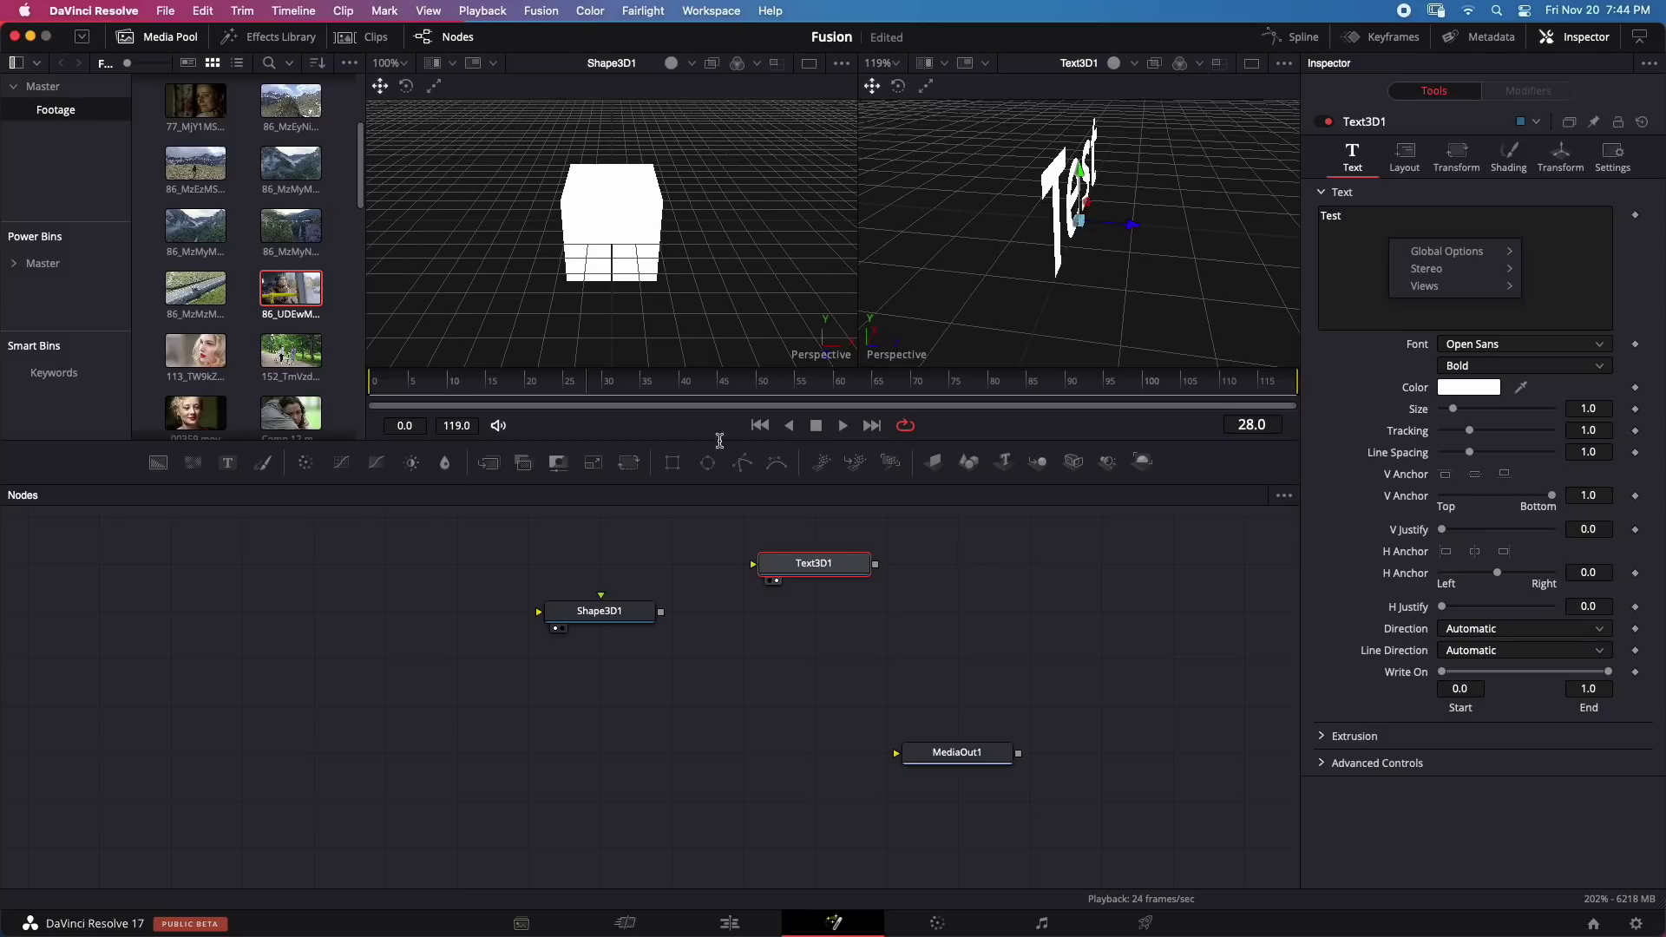
pyautogui.click(1323, 736)
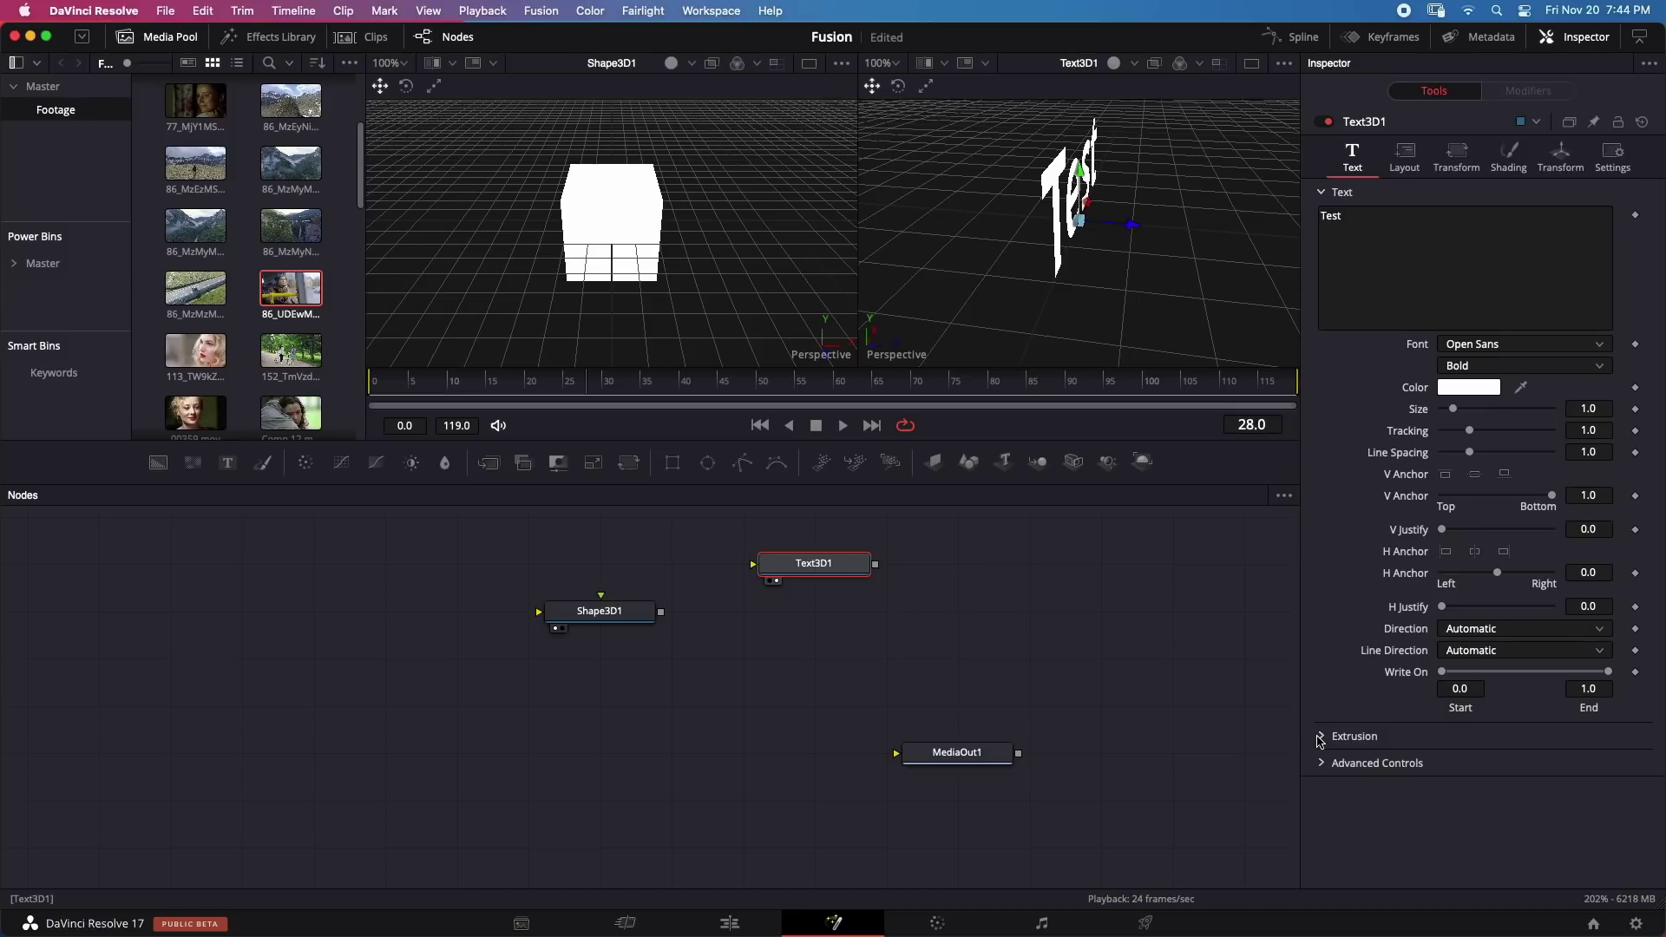
pyautogui.click(1328, 738)
pyautogui.moveTo(1442, 781); pyautogui.dragTo(1497, 781)
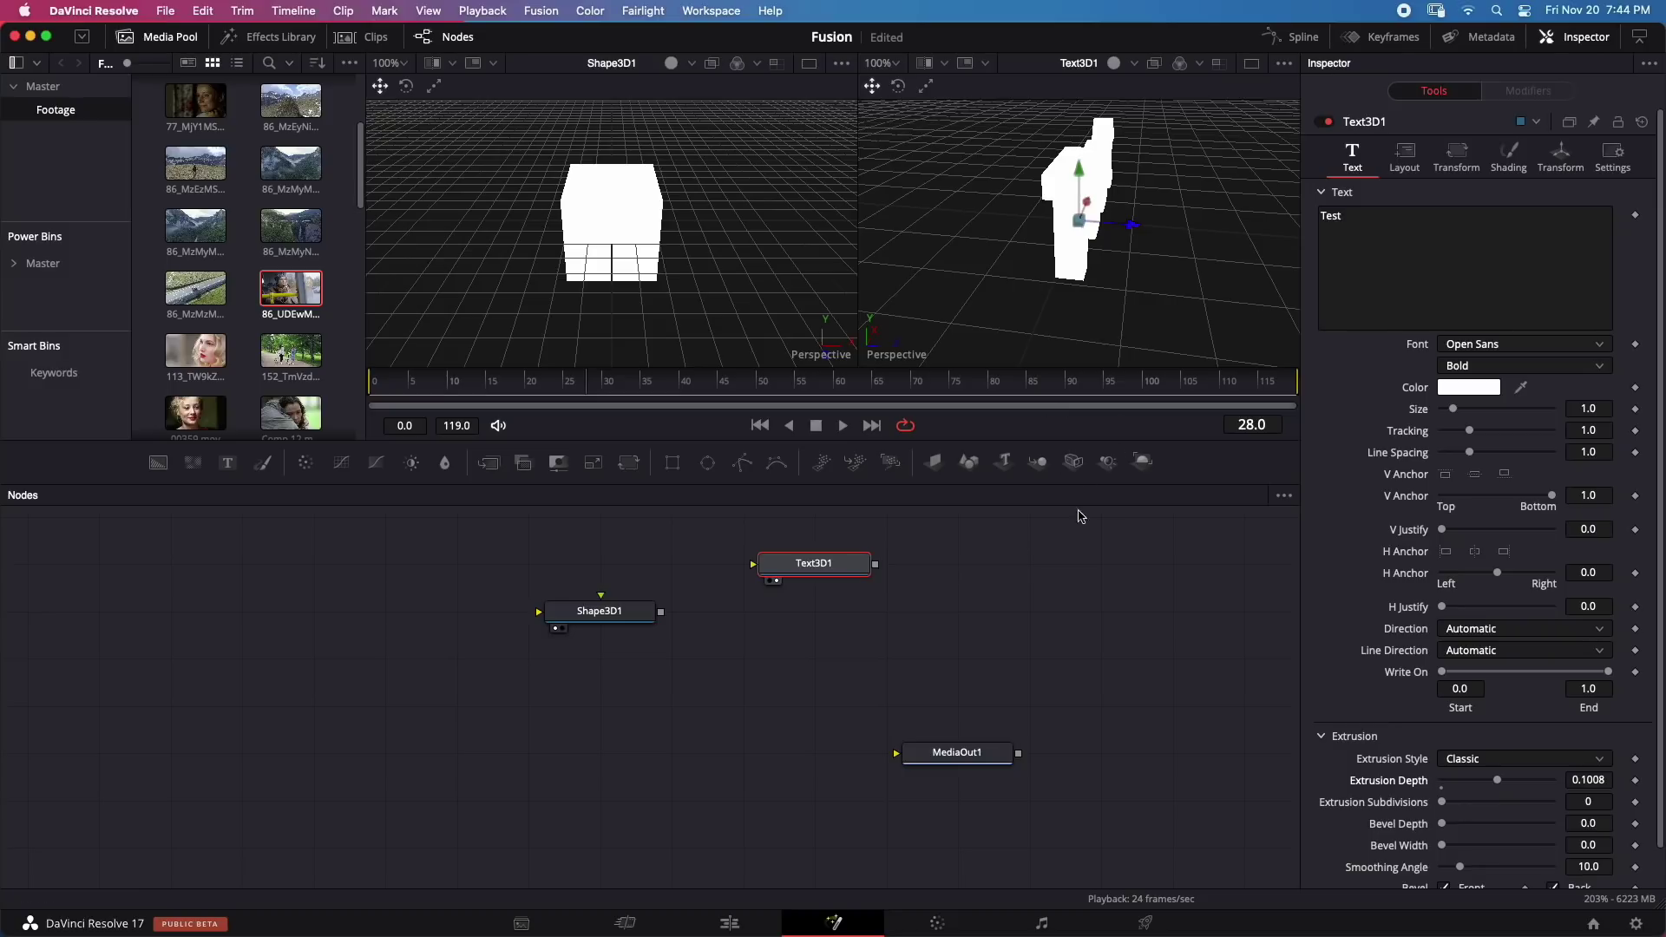
# Step: Turn on 3D lighting in both the text viewer and the cube viewer
pyautogui.moveTo(610, 401); pyautogui.dragTo(580, 399)
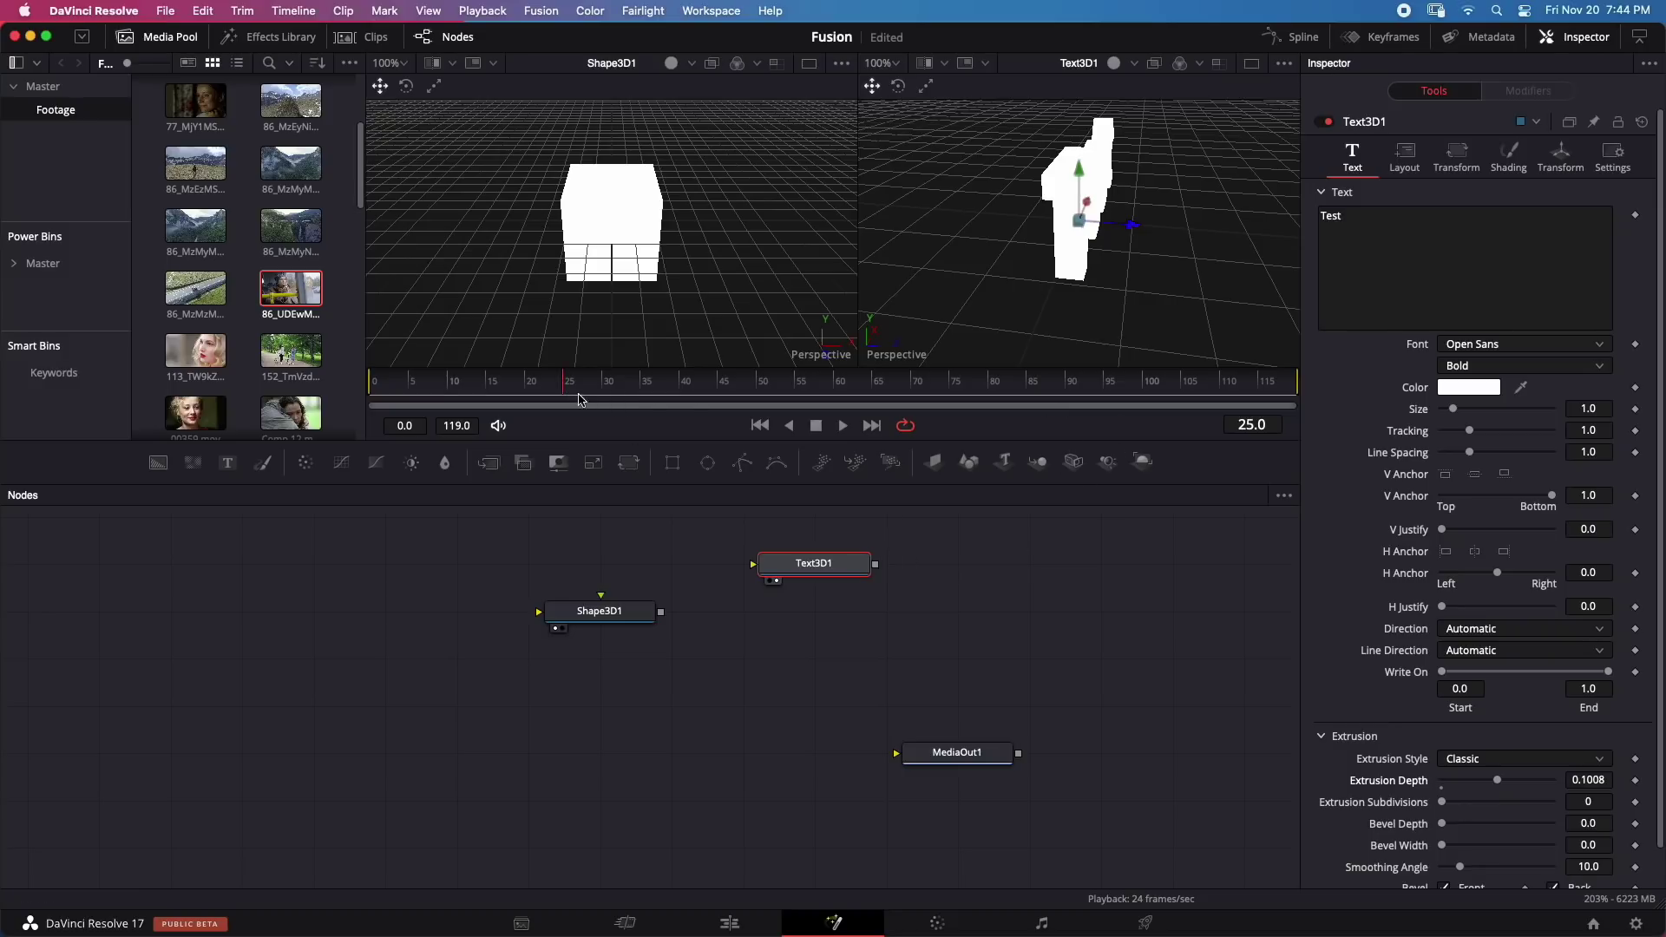
pyautogui.rightClick(1159, 193)
pyautogui.moveTo(1203, 259)
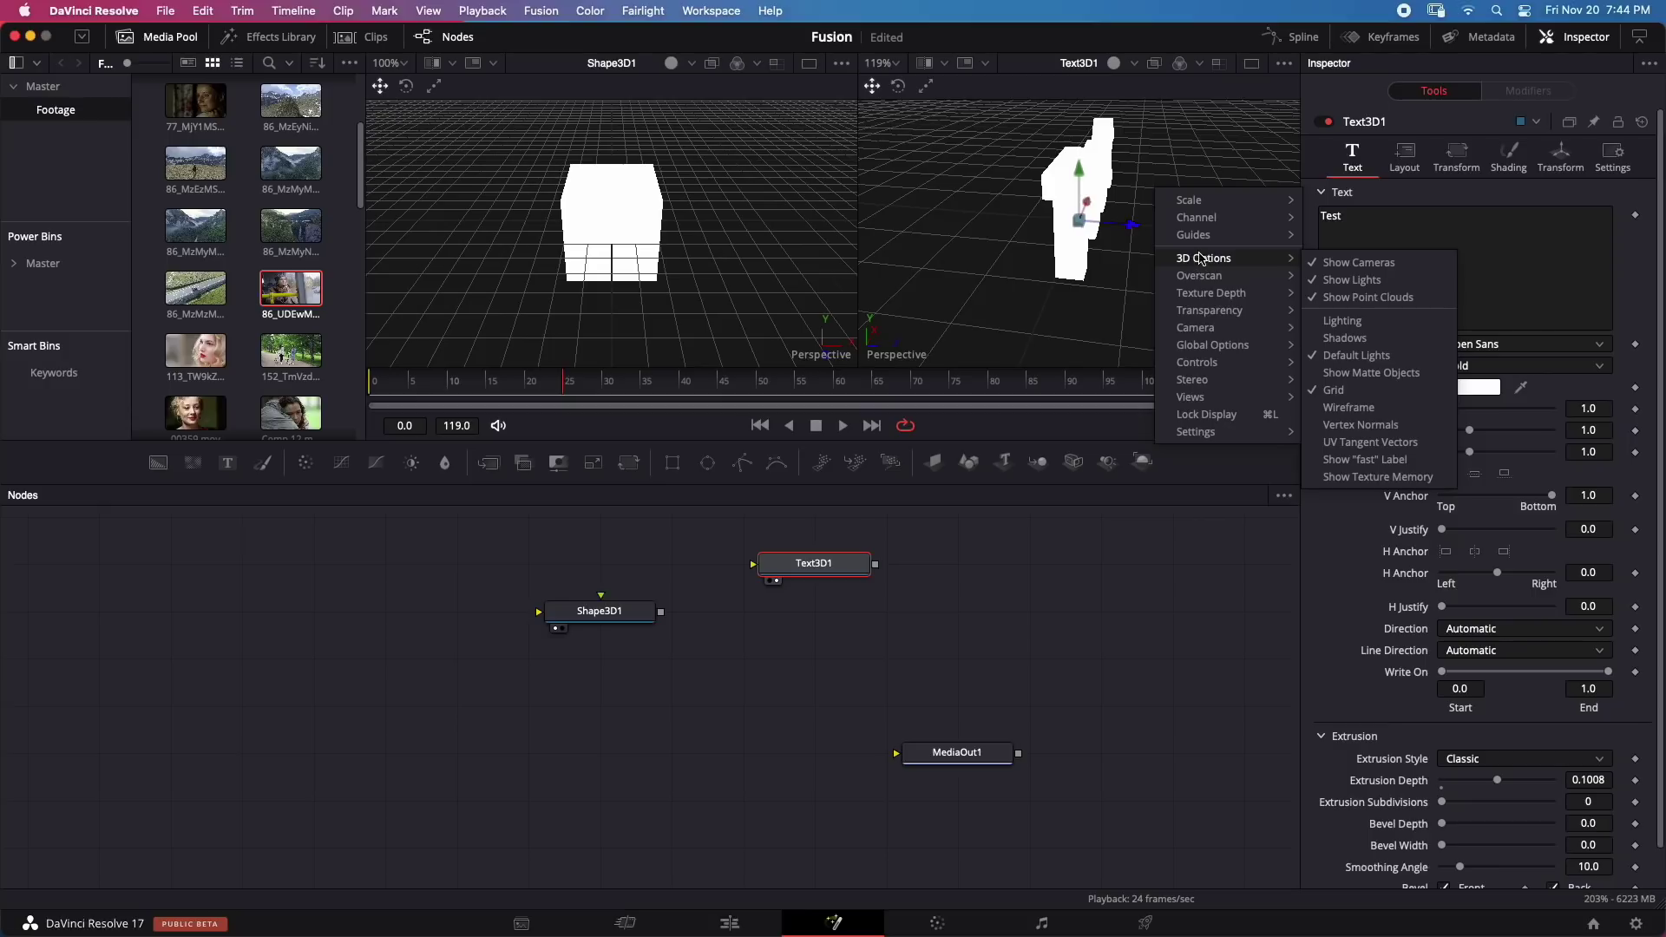
pyautogui.click(1336, 320)
pyautogui.rightClick(593, 238)
pyautogui.moveTo(628, 305)
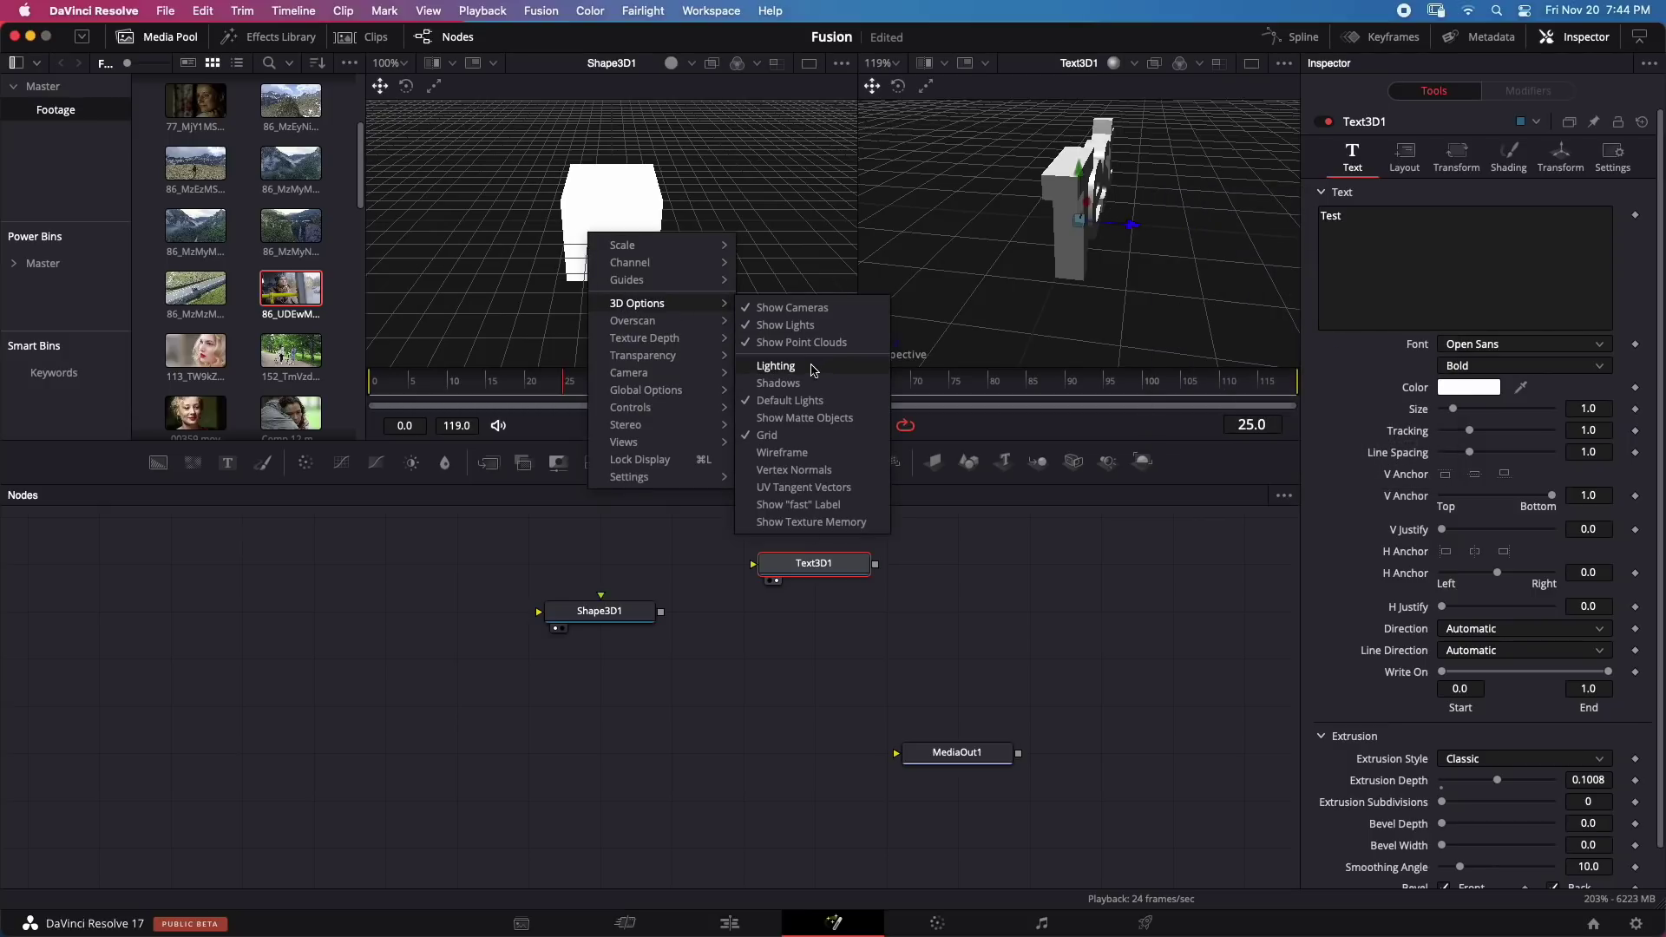
pyautogui.click(773, 366)
# Step: Examine the shading of the extruded "Test" text from the front
pyautogui.scroll(-2, 1079, 262)
pyautogui.rightClick(1065, 292)
pyautogui.click(1010, 300)
pyautogui.rightClick(835, 188)
pyautogui.moveTo(1036, 271); pyautogui.dragTo(1009, 305)
pyautogui.rightClick(1072, 338)
pyautogui.rightClick(1009, 305)
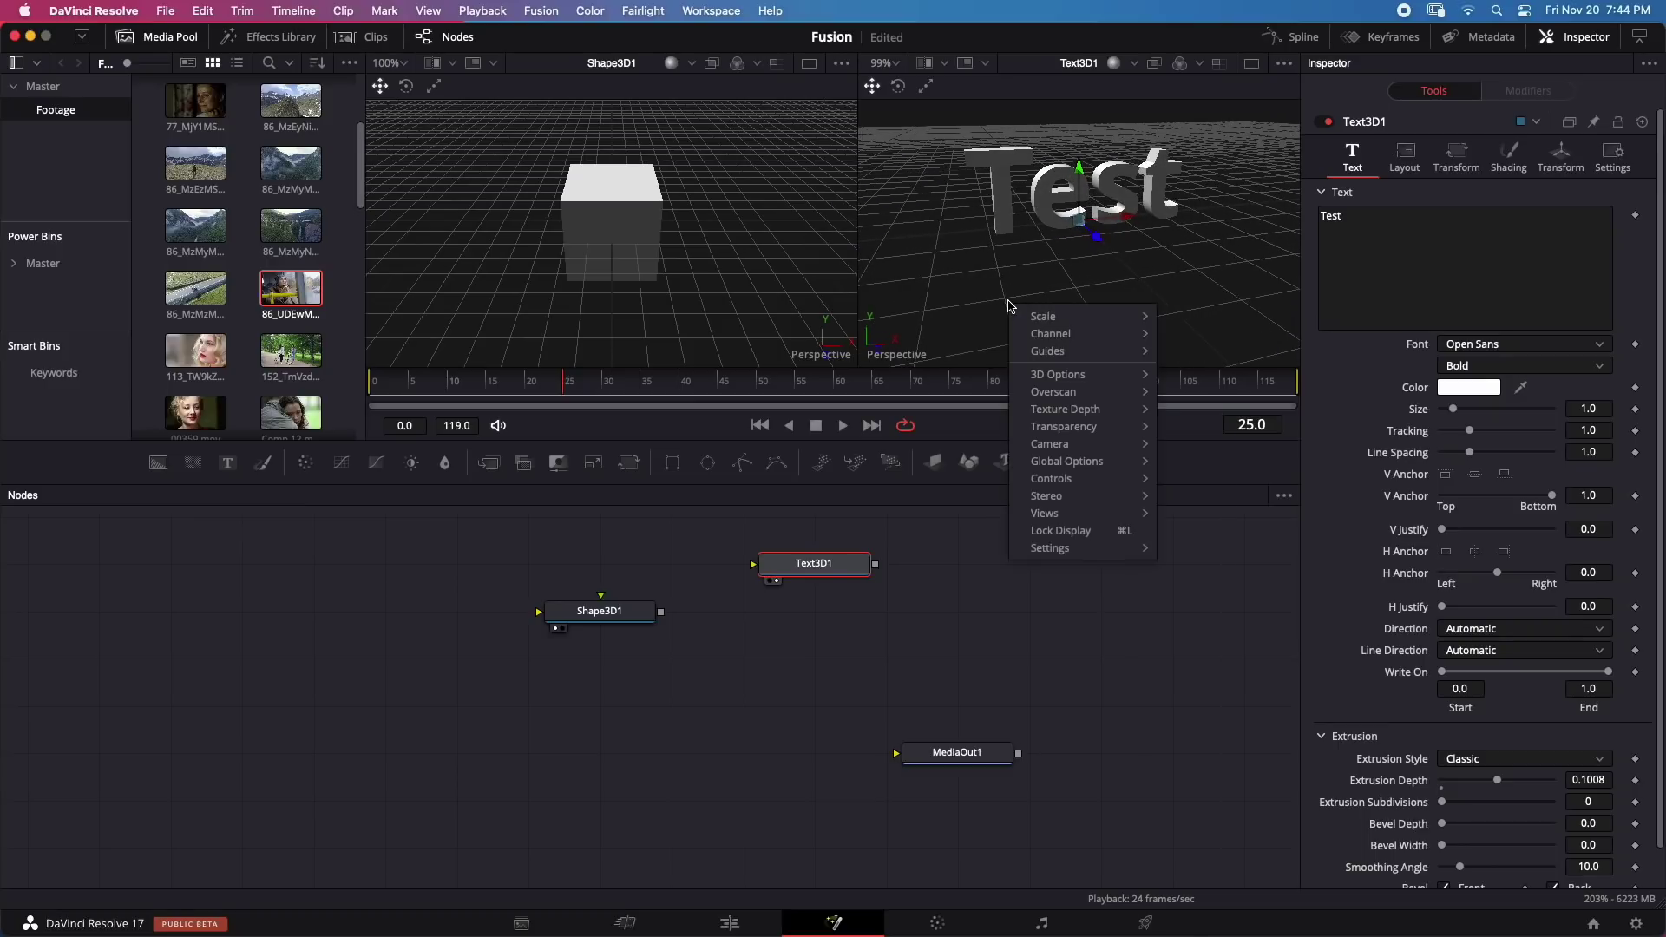
# Step: Combine the 3D text and cube through a Merge 3D node and display the merge in the first viewer
pyautogui.click(668, 683)
pyautogui.moveTo(797, 566); pyautogui.dragTo(612, 659)
pyautogui.moveTo(614, 568); pyautogui.dragTo(743, 681)
pyautogui.press('1')
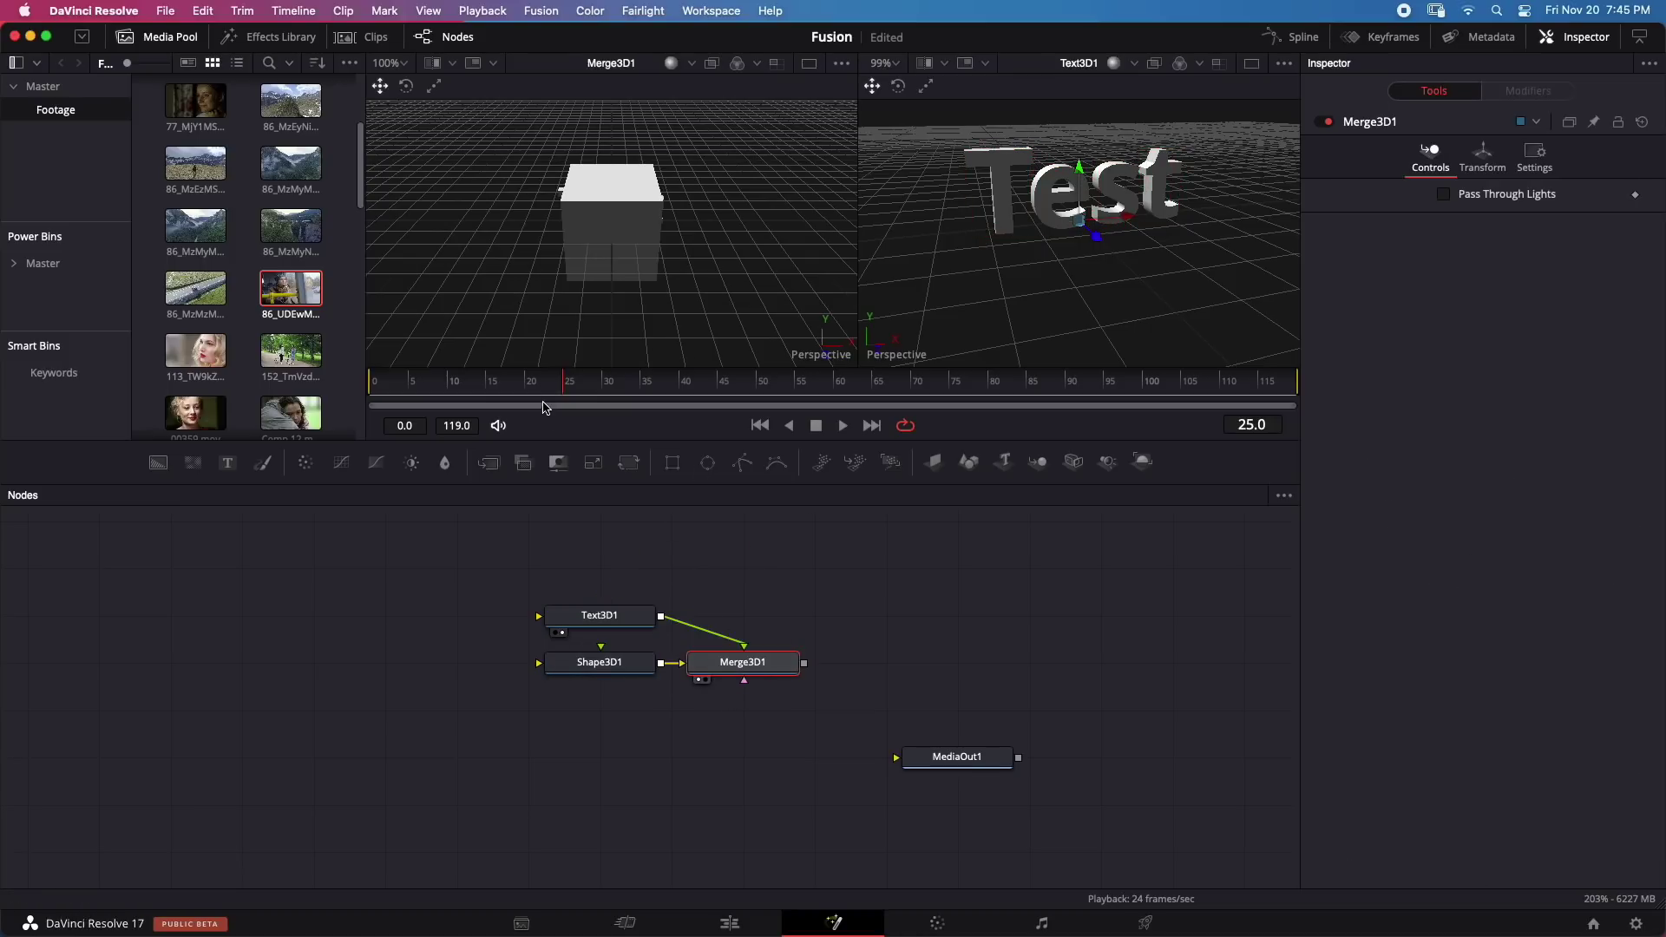
# Step: Set the 3D text's size to 2.52, move it back along Z behind the cube, and check the merged scene from an angle
pyautogui.click(619, 616)
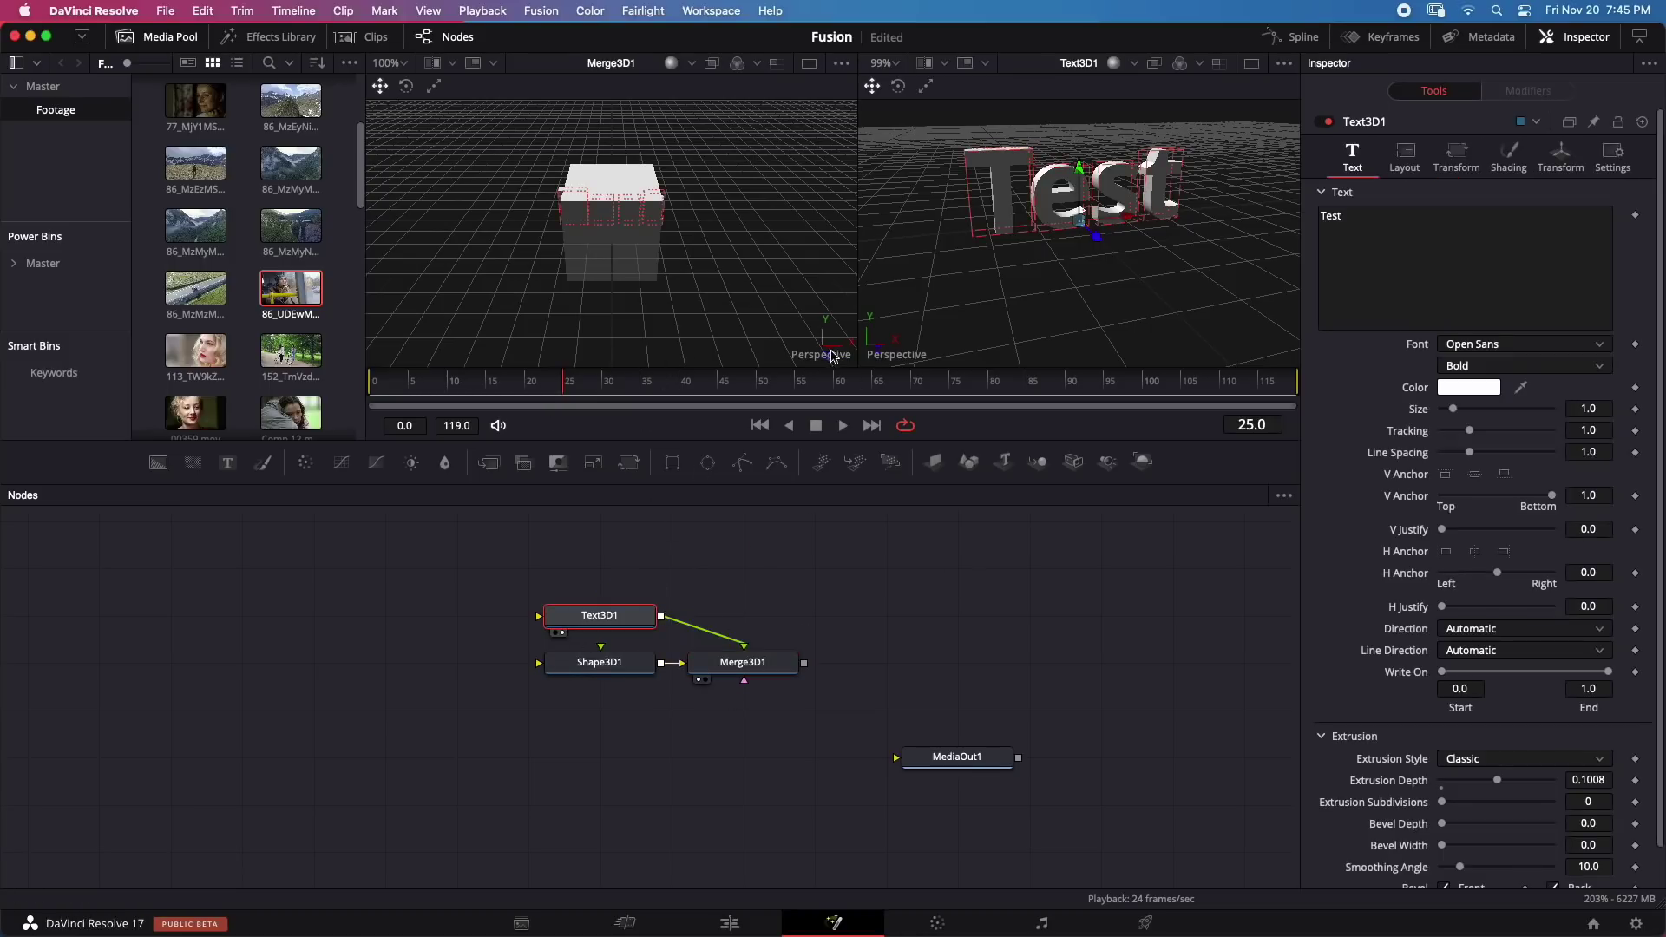
pyautogui.moveTo(1451, 411); pyautogui.dragTo(1474, 416)
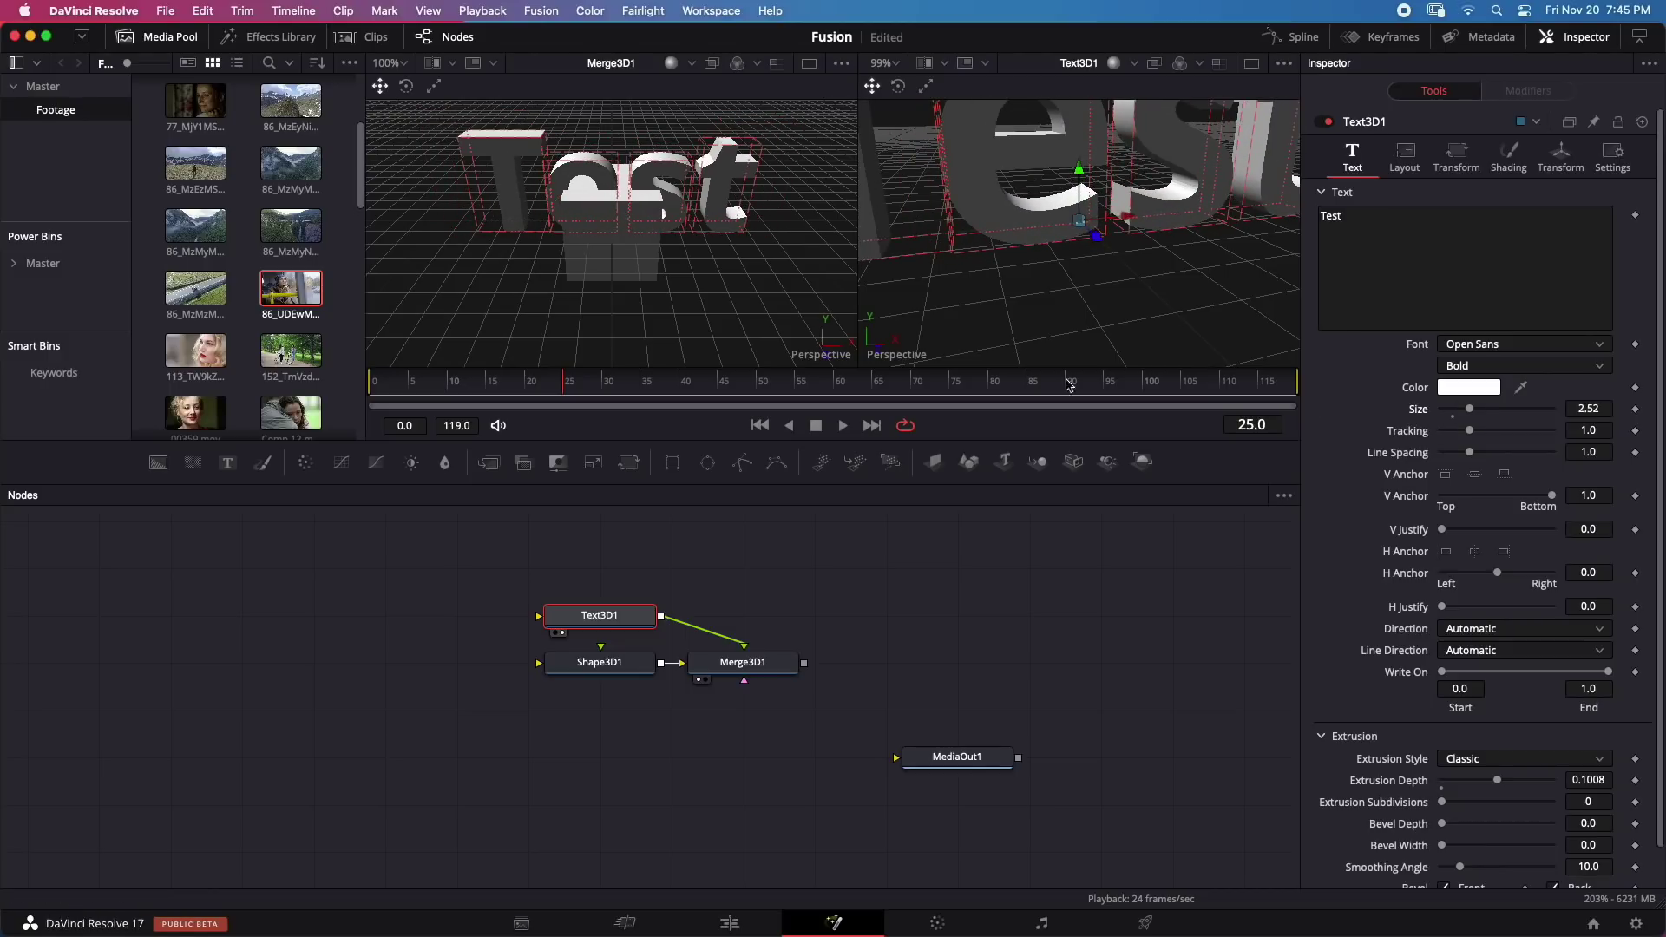
pyautogui.moveTo(1095, 247); pyautogui.dragTo(1053, 207)
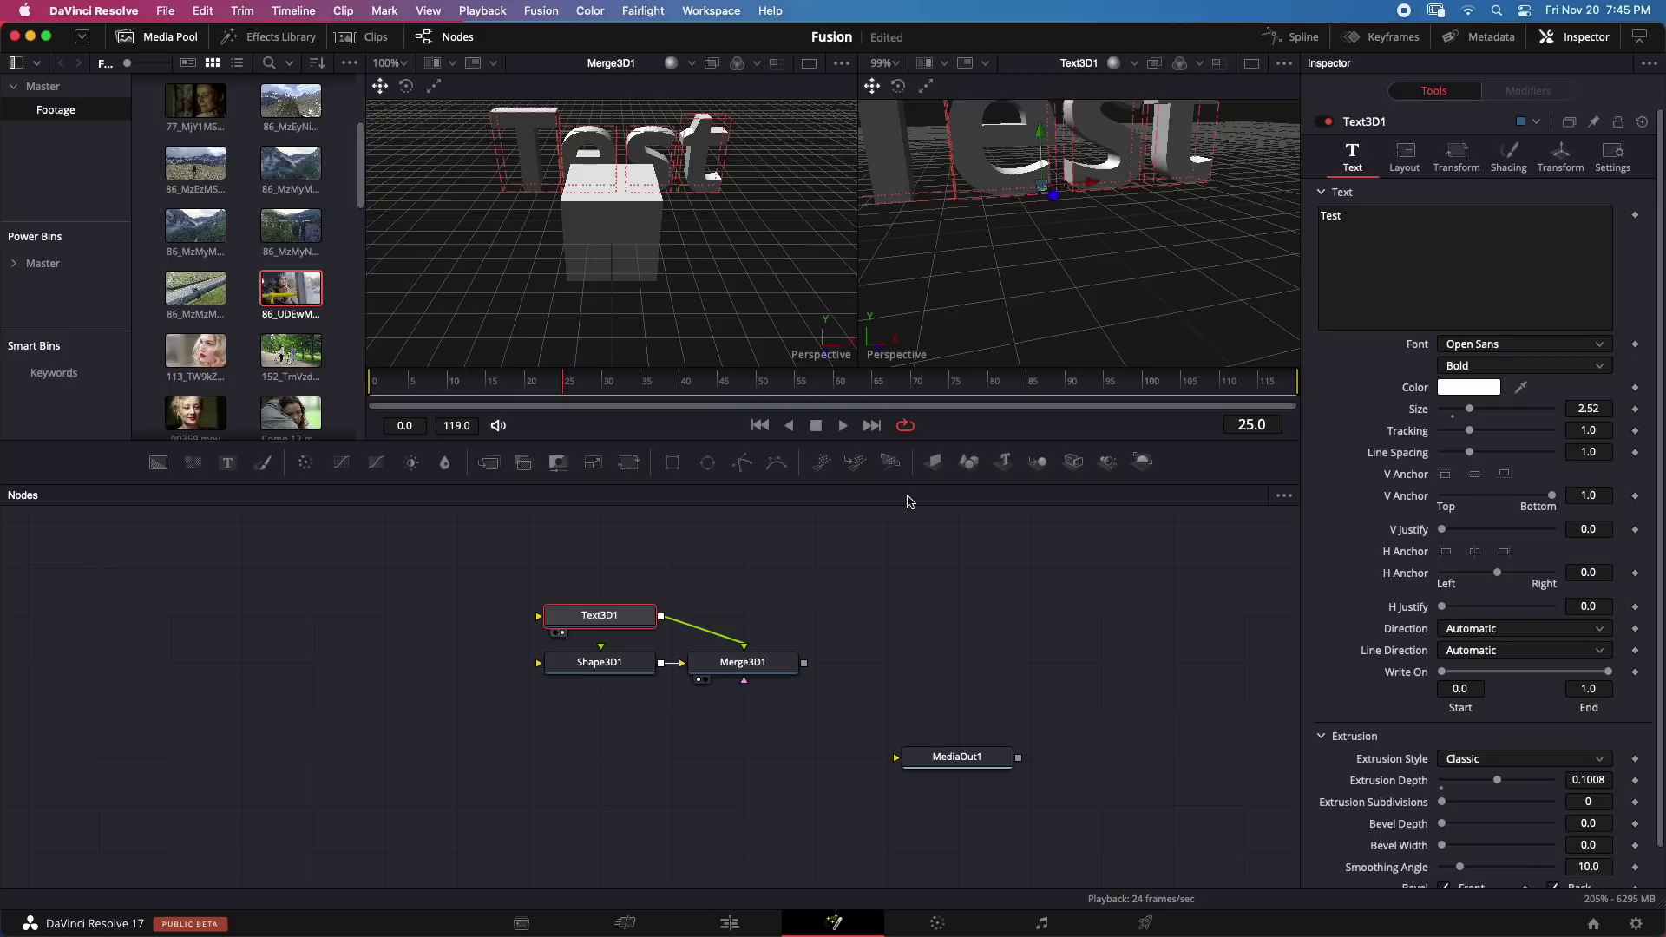
pyautogui.scroll(-3, 519, 262)
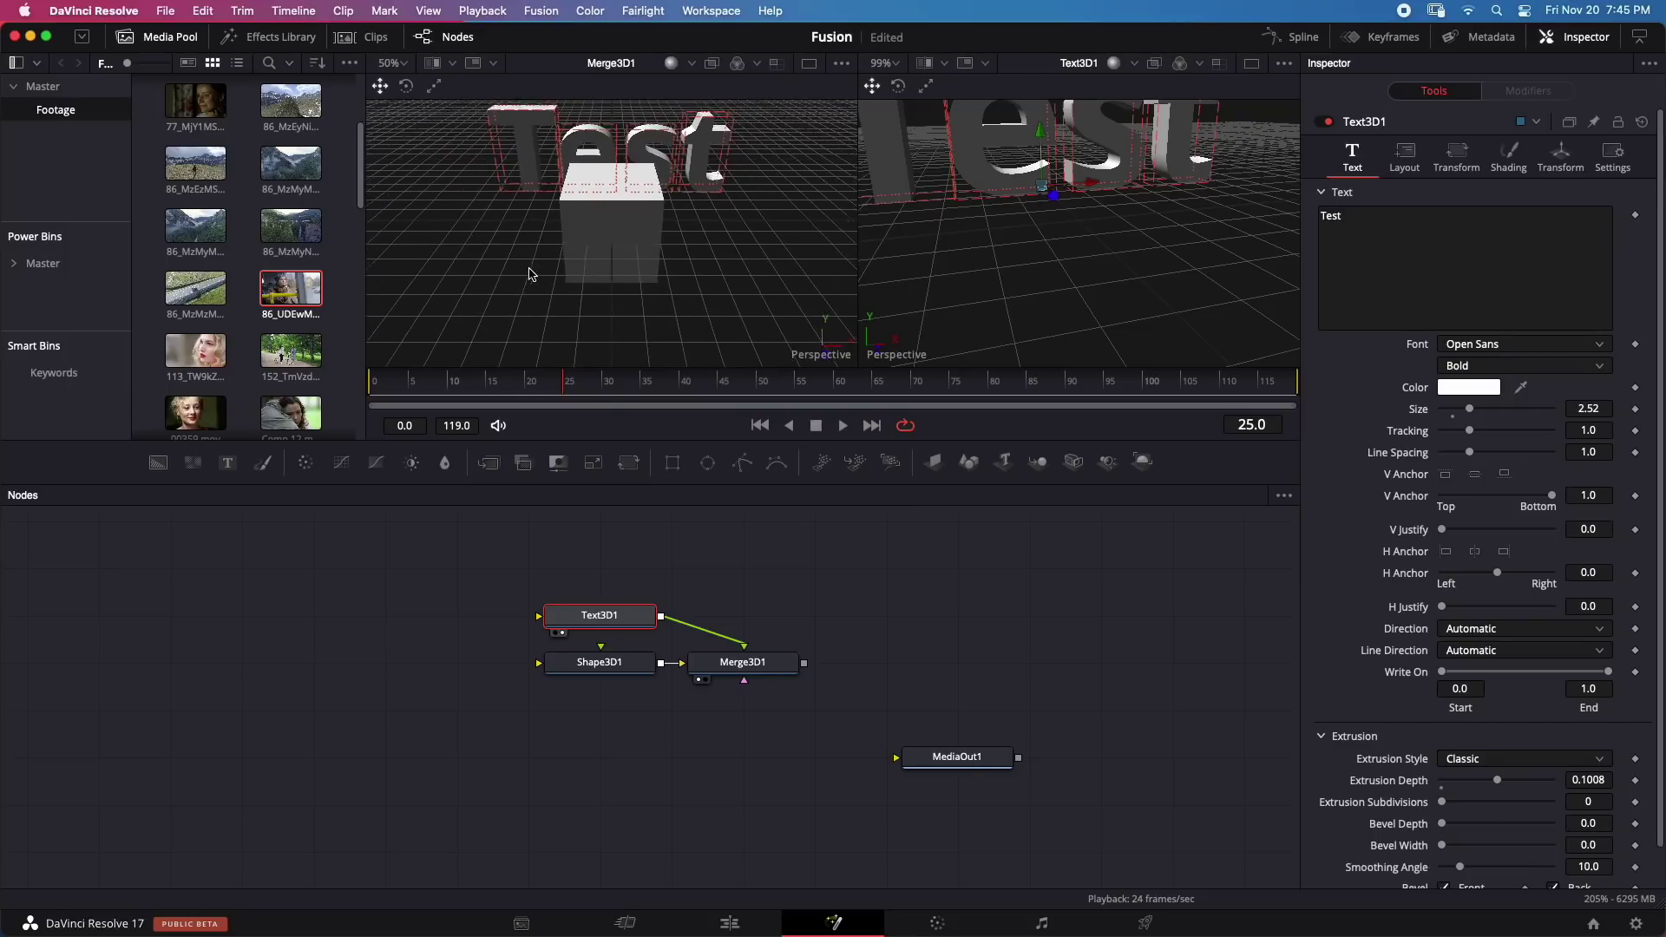
pyautogui.scroll(-1, 512, 273)
pyautogui.moveTo(531, 245); pyautogui.dragTo(665, 265)
pyautogui.rightClick(665, 265)
pyautogui.press('Escape')
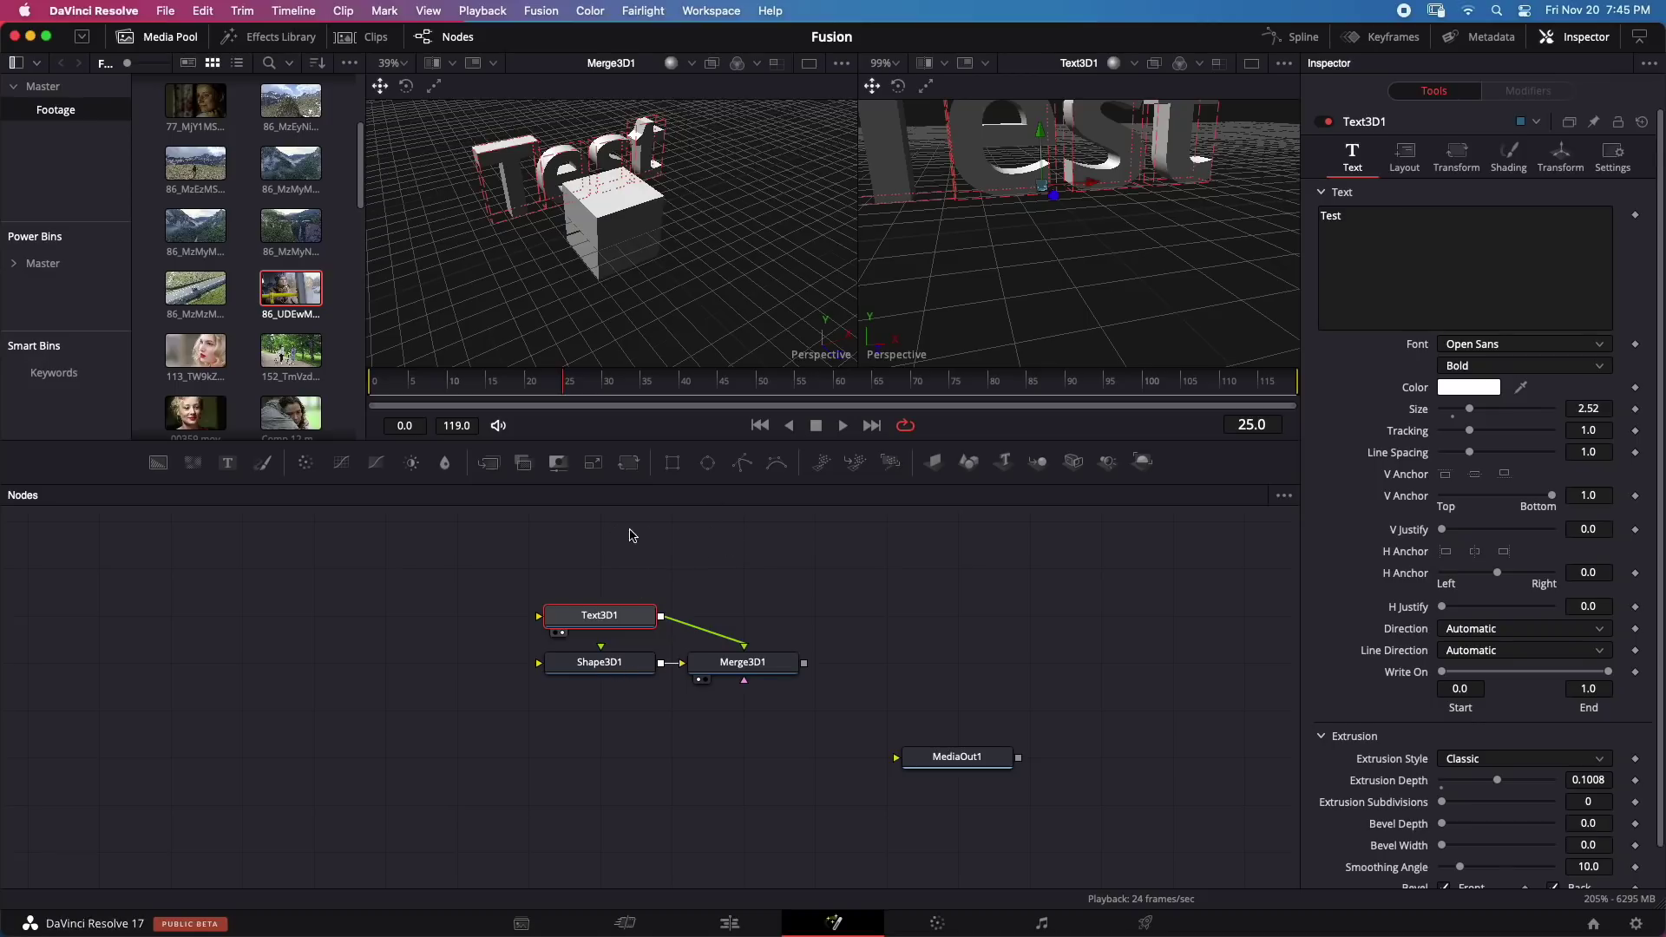
# Step: Set the cube's X translation to -1.71
pyautogui.click(598, 665)
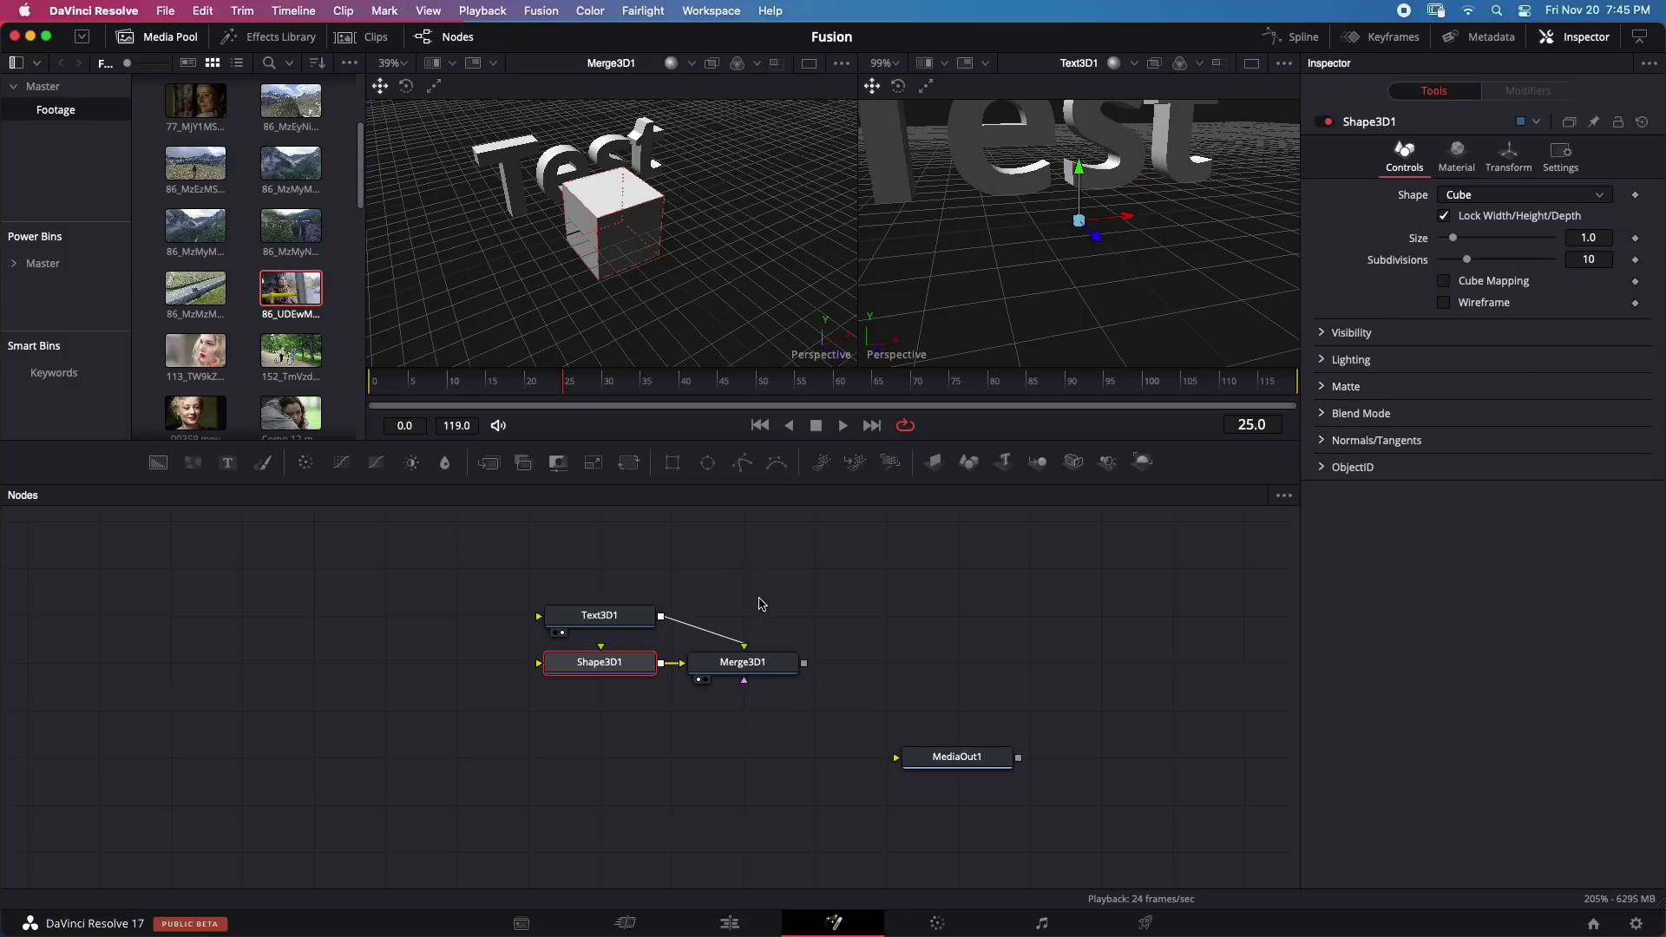
pyautogui.click(1508, 156)
pyautogui.moveTo(1506, 215); pyautogui.dragTo(1460, 217)
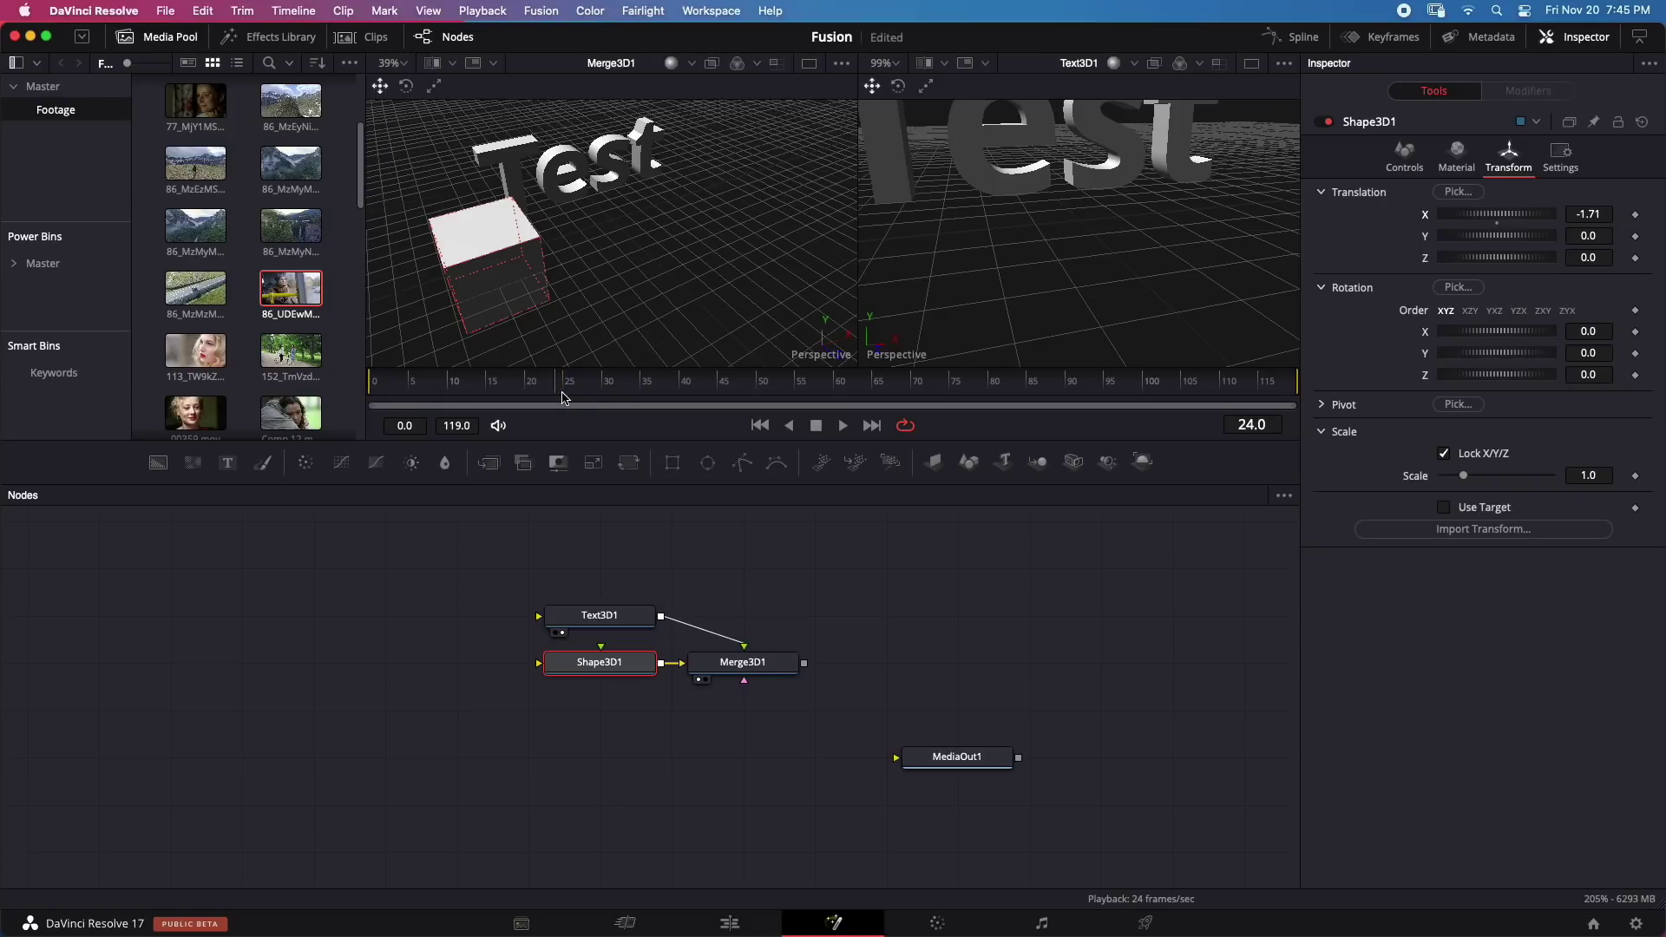
# Step: Keyframe the cube's X translation, bring it to 2.406 at about frame 50, and play the animation
pyautogui.click(1636, 215)
pyautogui.moveTo(1464, 220); pyautogui.dragTo(1527, 218)
pyautogui.click(547, 389)
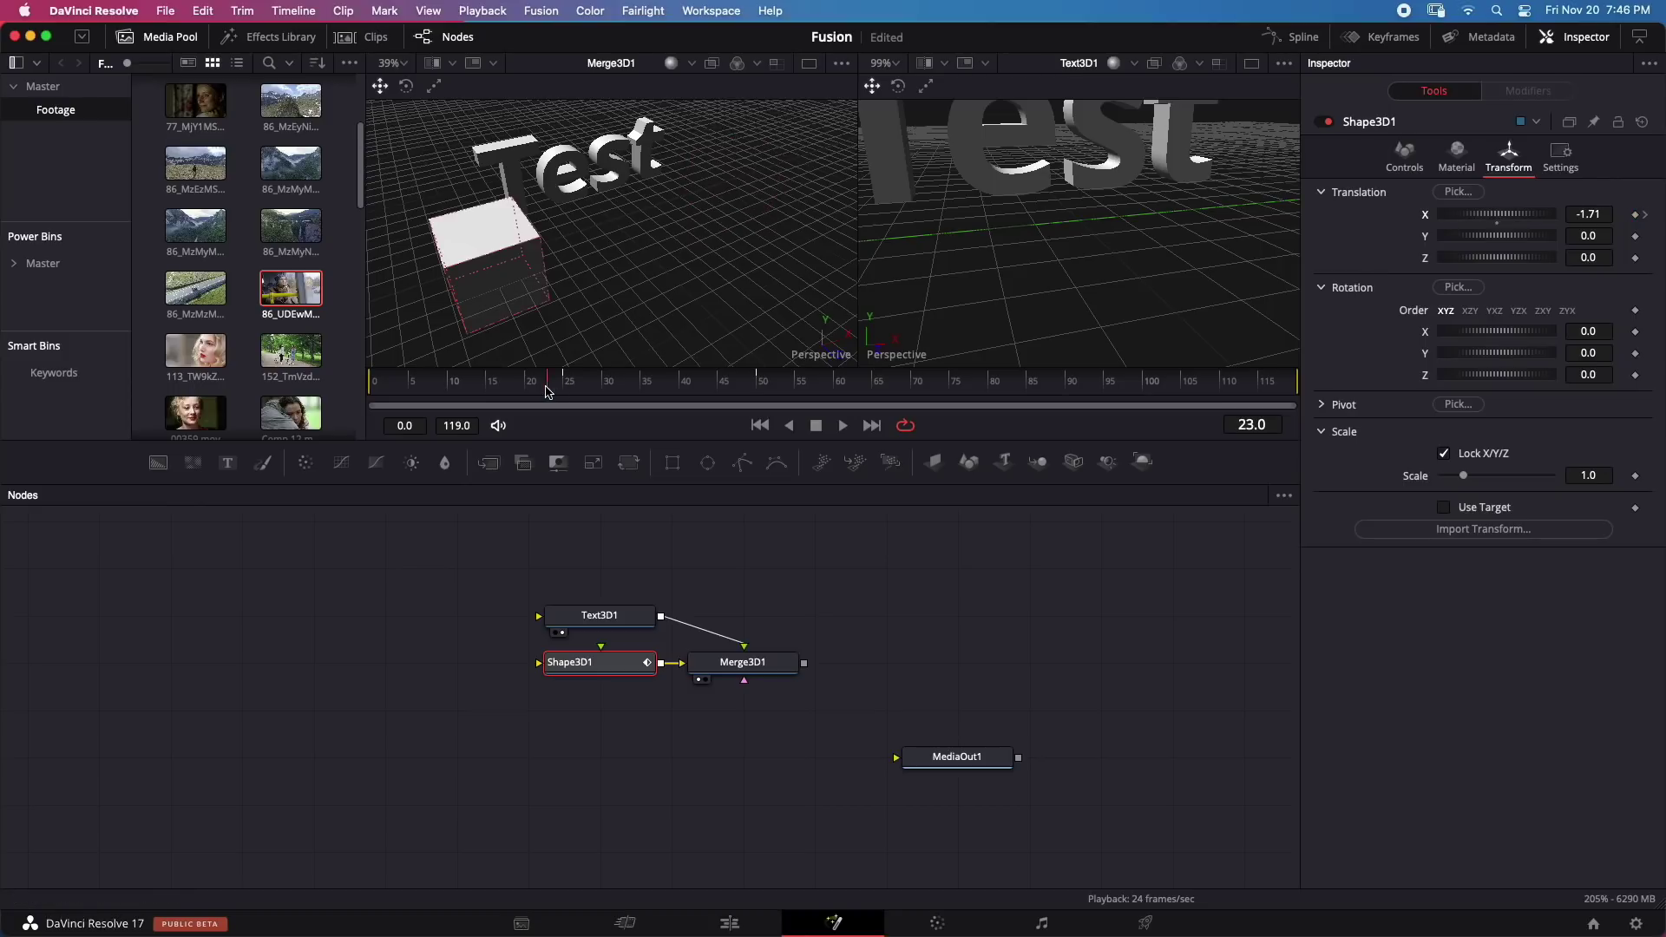
pyautogui.press('space')
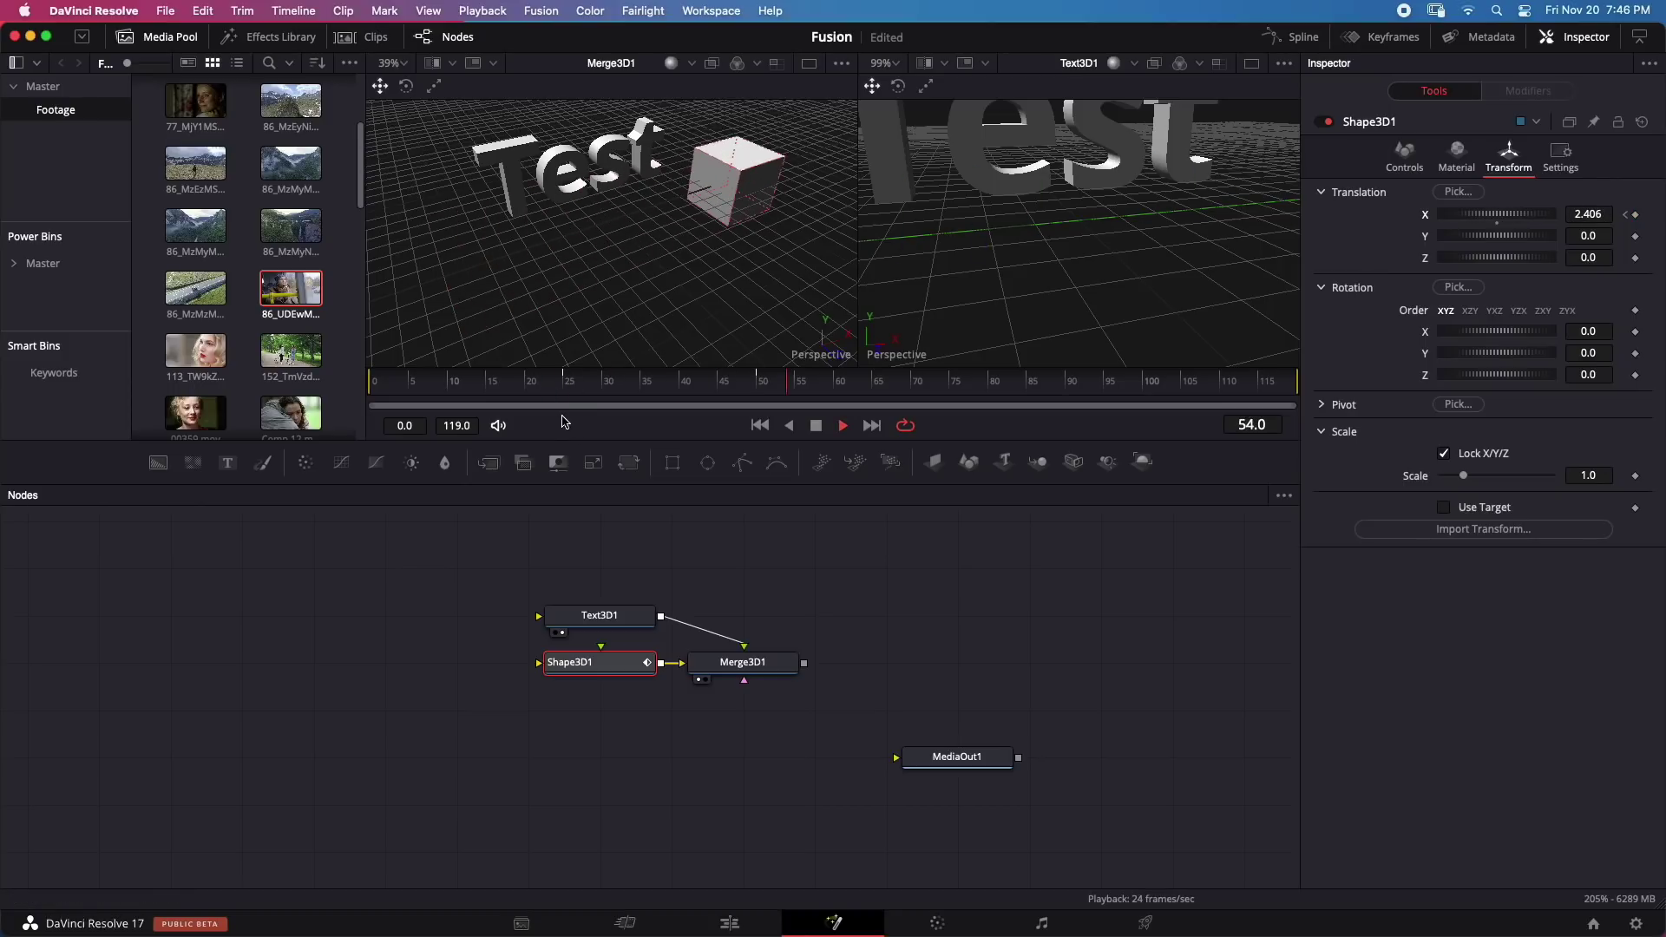
pyautogui.click(540, 390)
pyautogui.press('space')
# Step: Align the text, shape and merge nodes with the MediaOut1 row and save the project
pyautogui.press('super+s')
pyautogui.moveTo(479, 542); pyautogui.dragTo(583, 760)
pyautogui.click(647, 677)
pyautogui.press('super+s')
# Step: Add a Camera 3D node feeding Merge3D1 and pull the camera back from the text
pyautogui.click(624, 757)
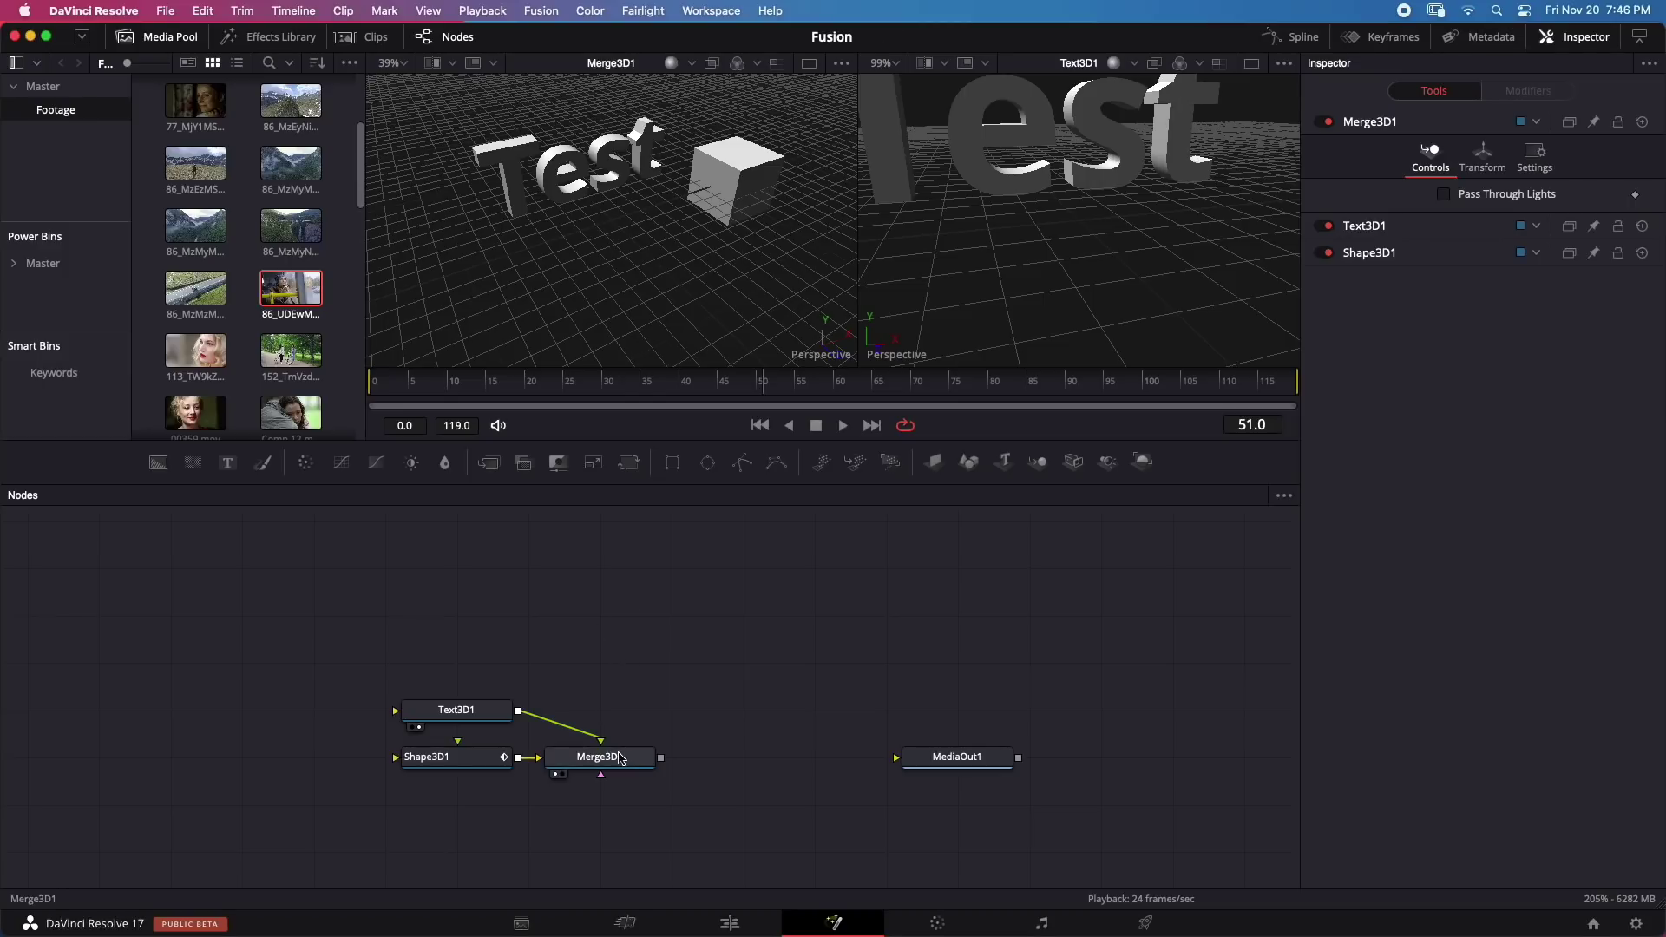
pyautogui.click(1073, 462)
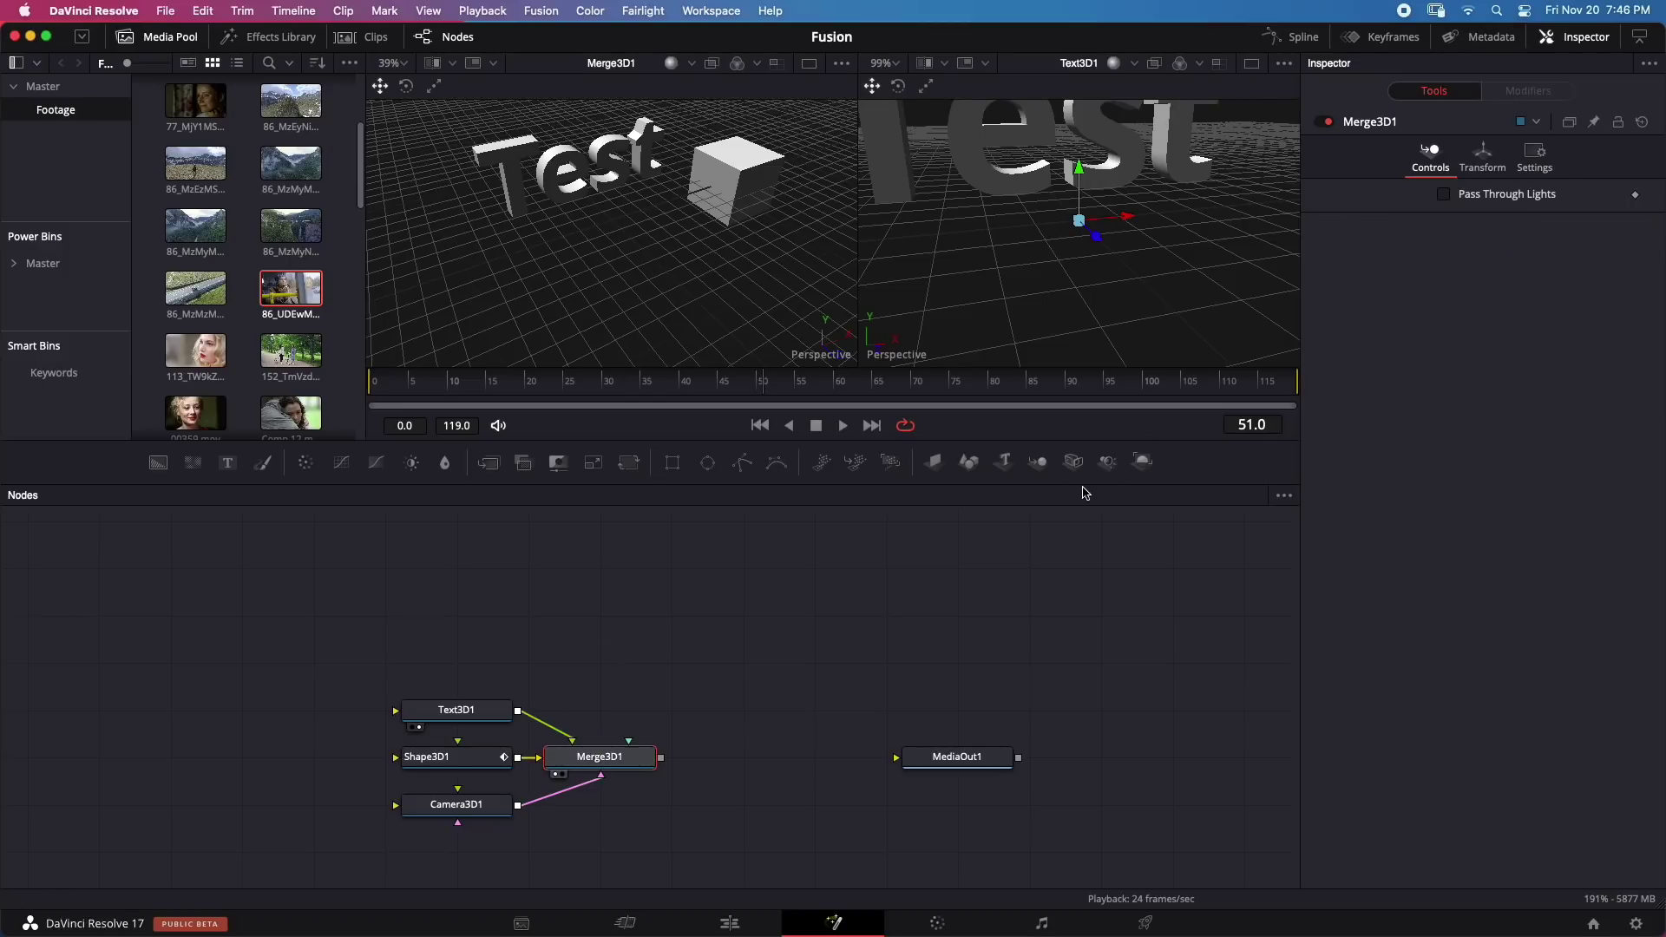
pyautogui.click(446, 803)
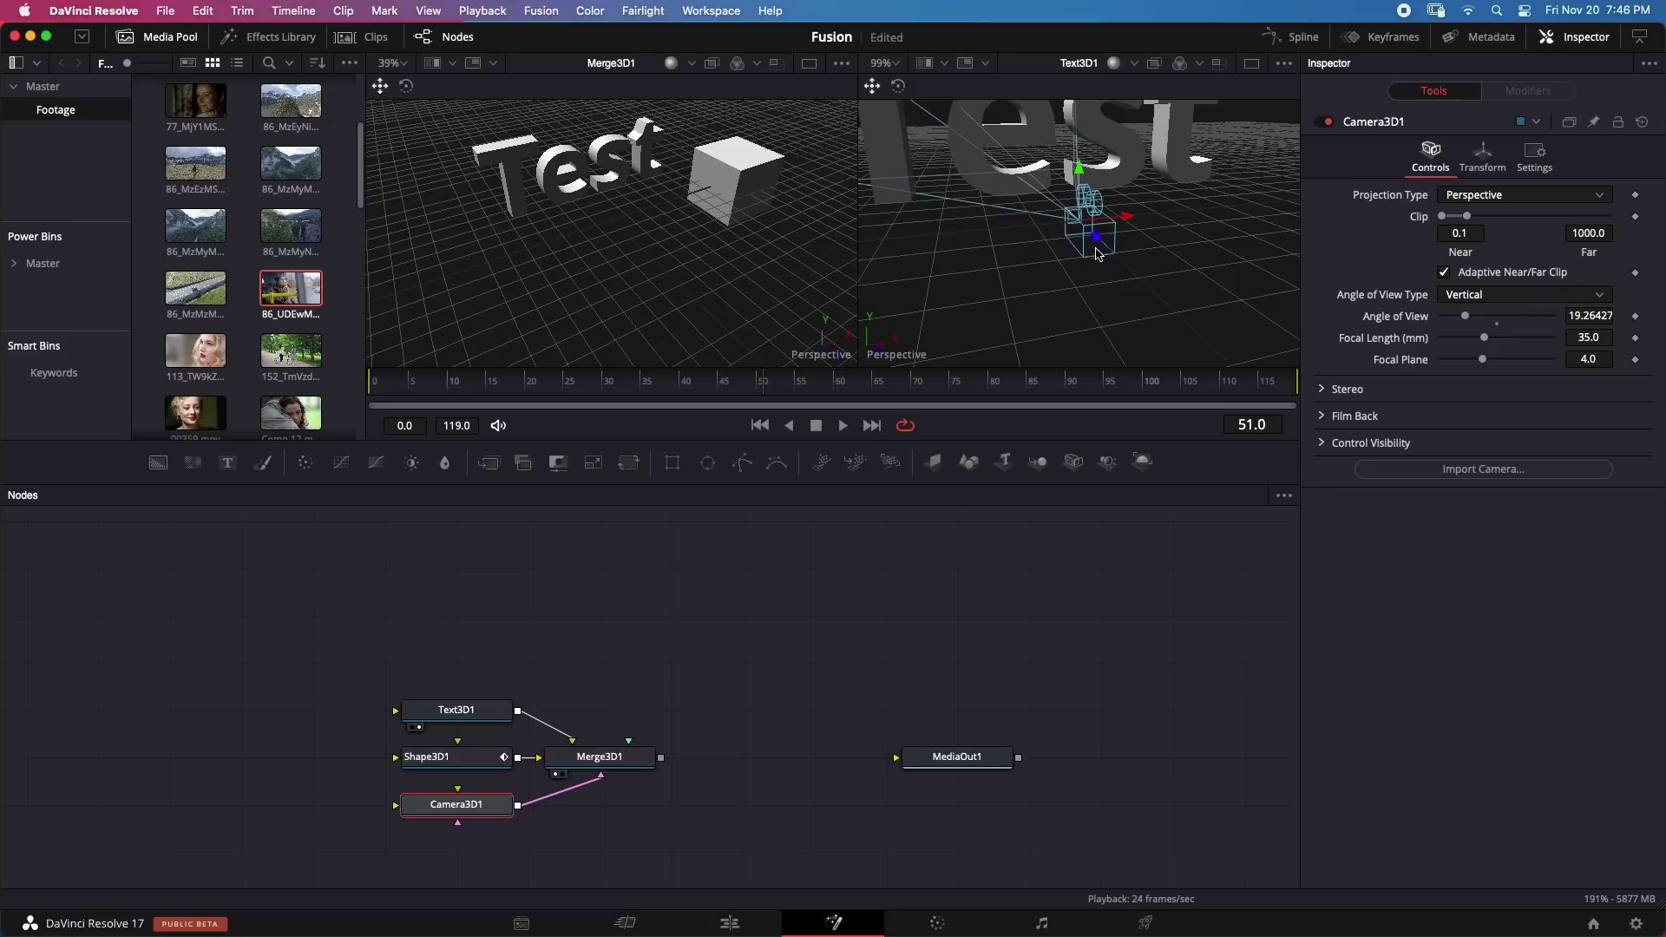
pyautogui.moveTo(1163, 343); pyautogui.dragTo(1035, 335)
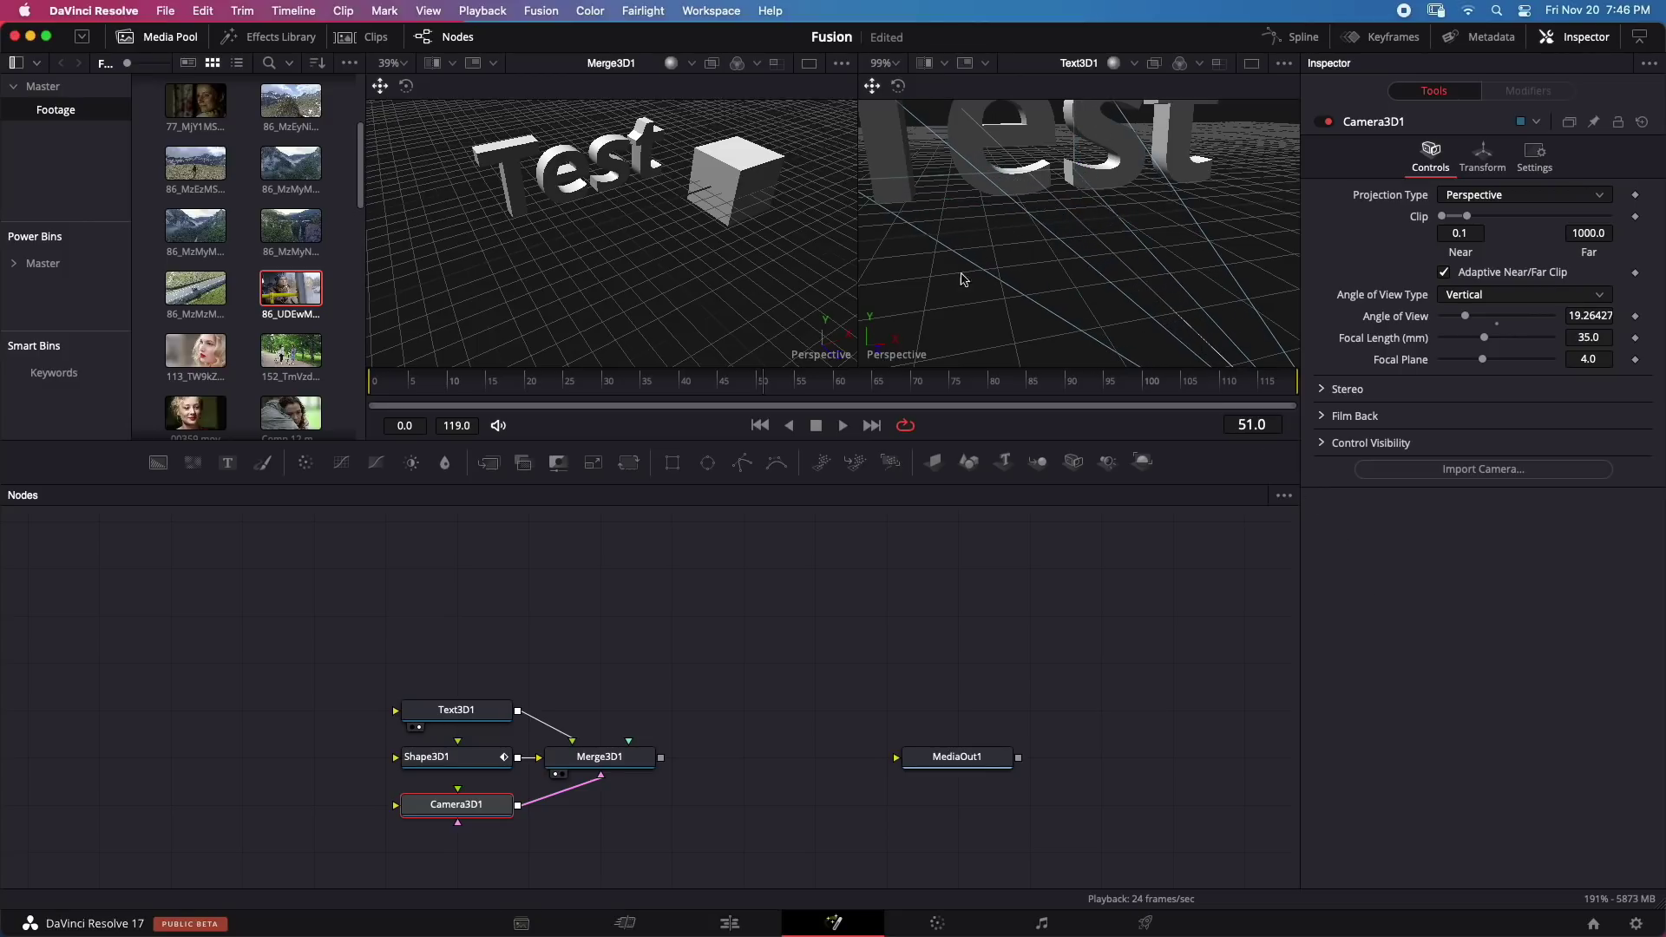
pyautogui.scroll(-3, 949, 265)
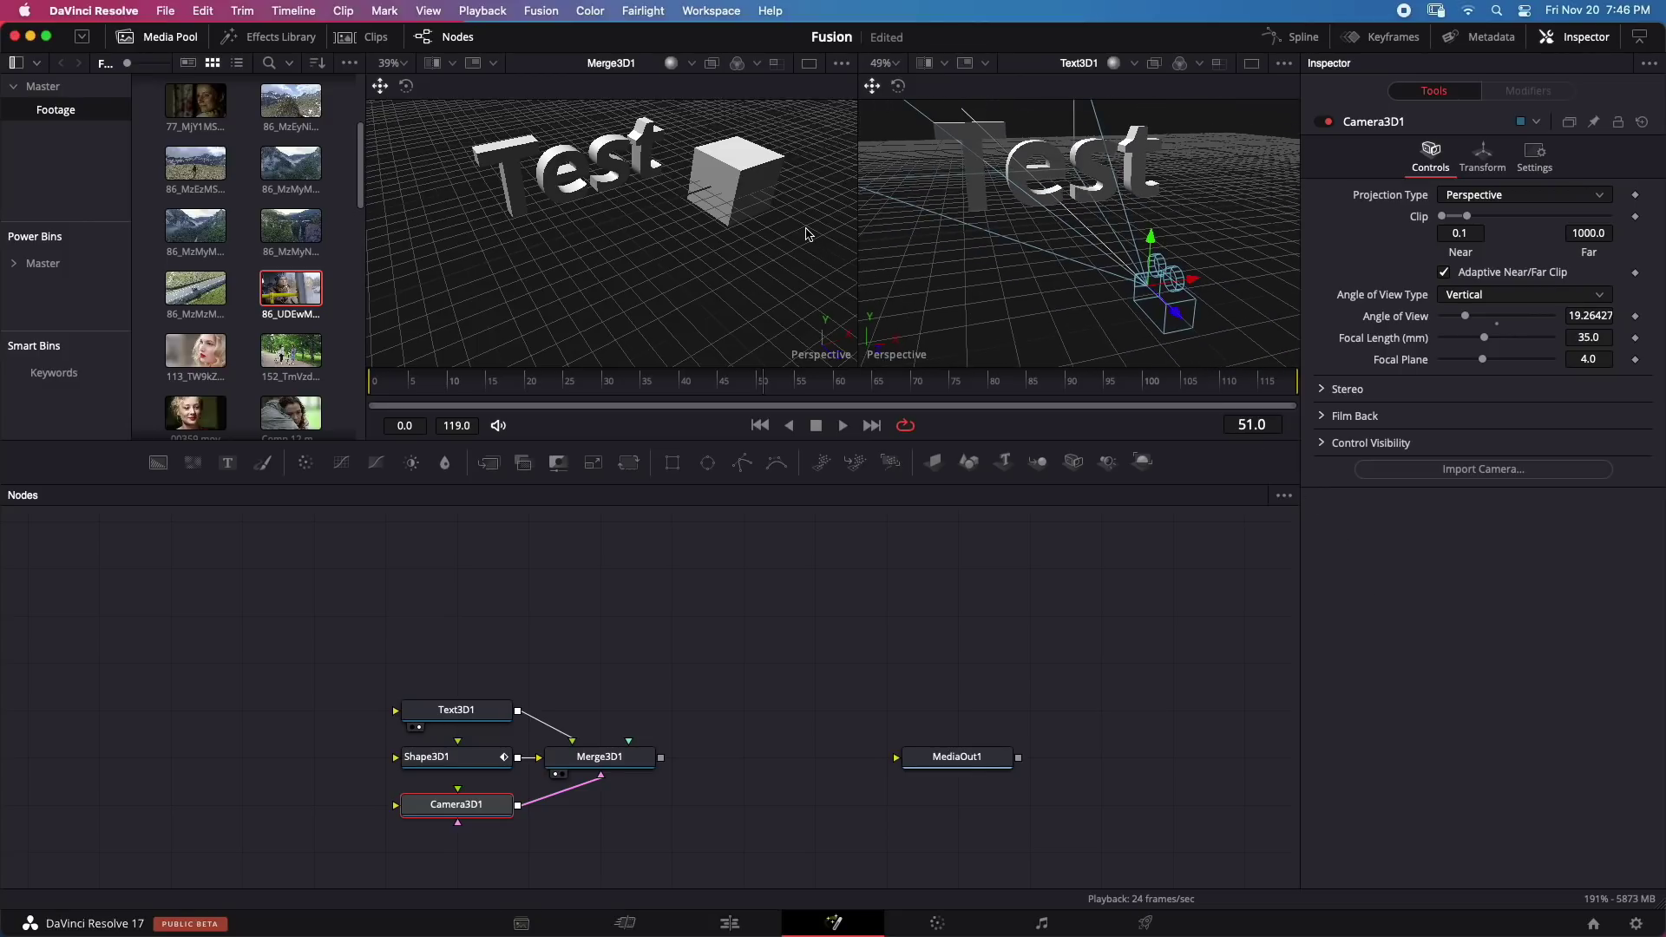
# Step: At frame 25, move the camera to about X -0.93, Z 1.92 and keyframe its X and Z translation
pyautogui.click(477, 710)
pyautogui.click(460, 757)
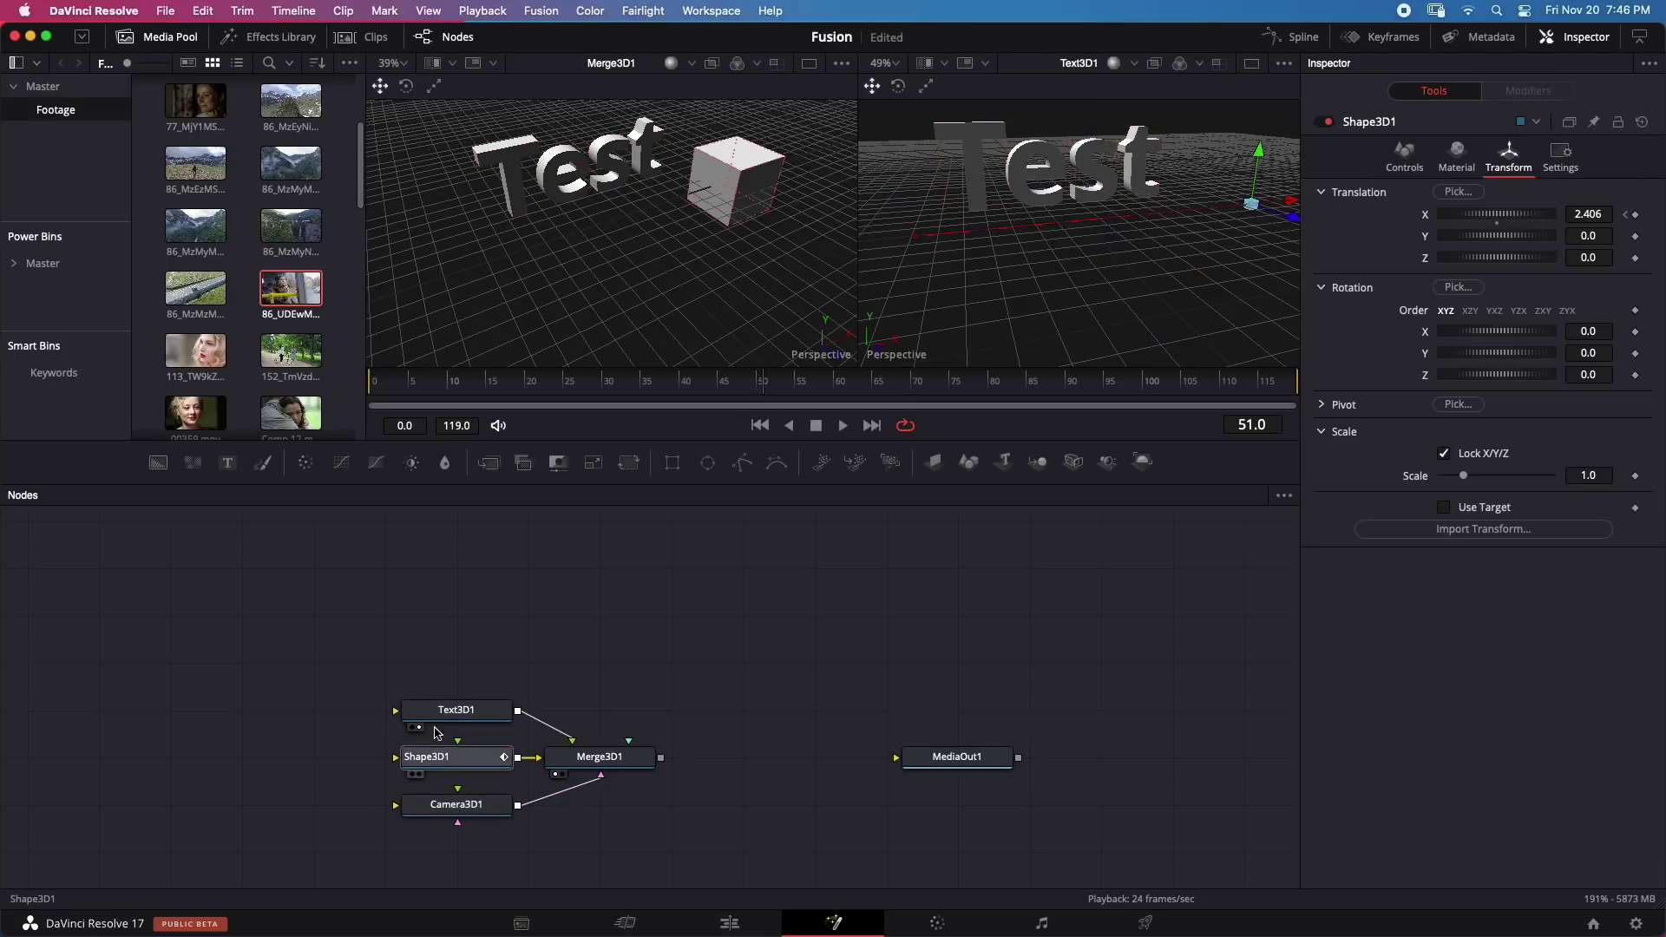
pyautogui.moveTo(587, 382); pyautogui.dragTo(570, 390)
pyautogui.click(460, 804)
pyautogui.moveTo(1178, 325); pyautogui.dragTo(1072, 369)
pyautogui.click(1482, 169)
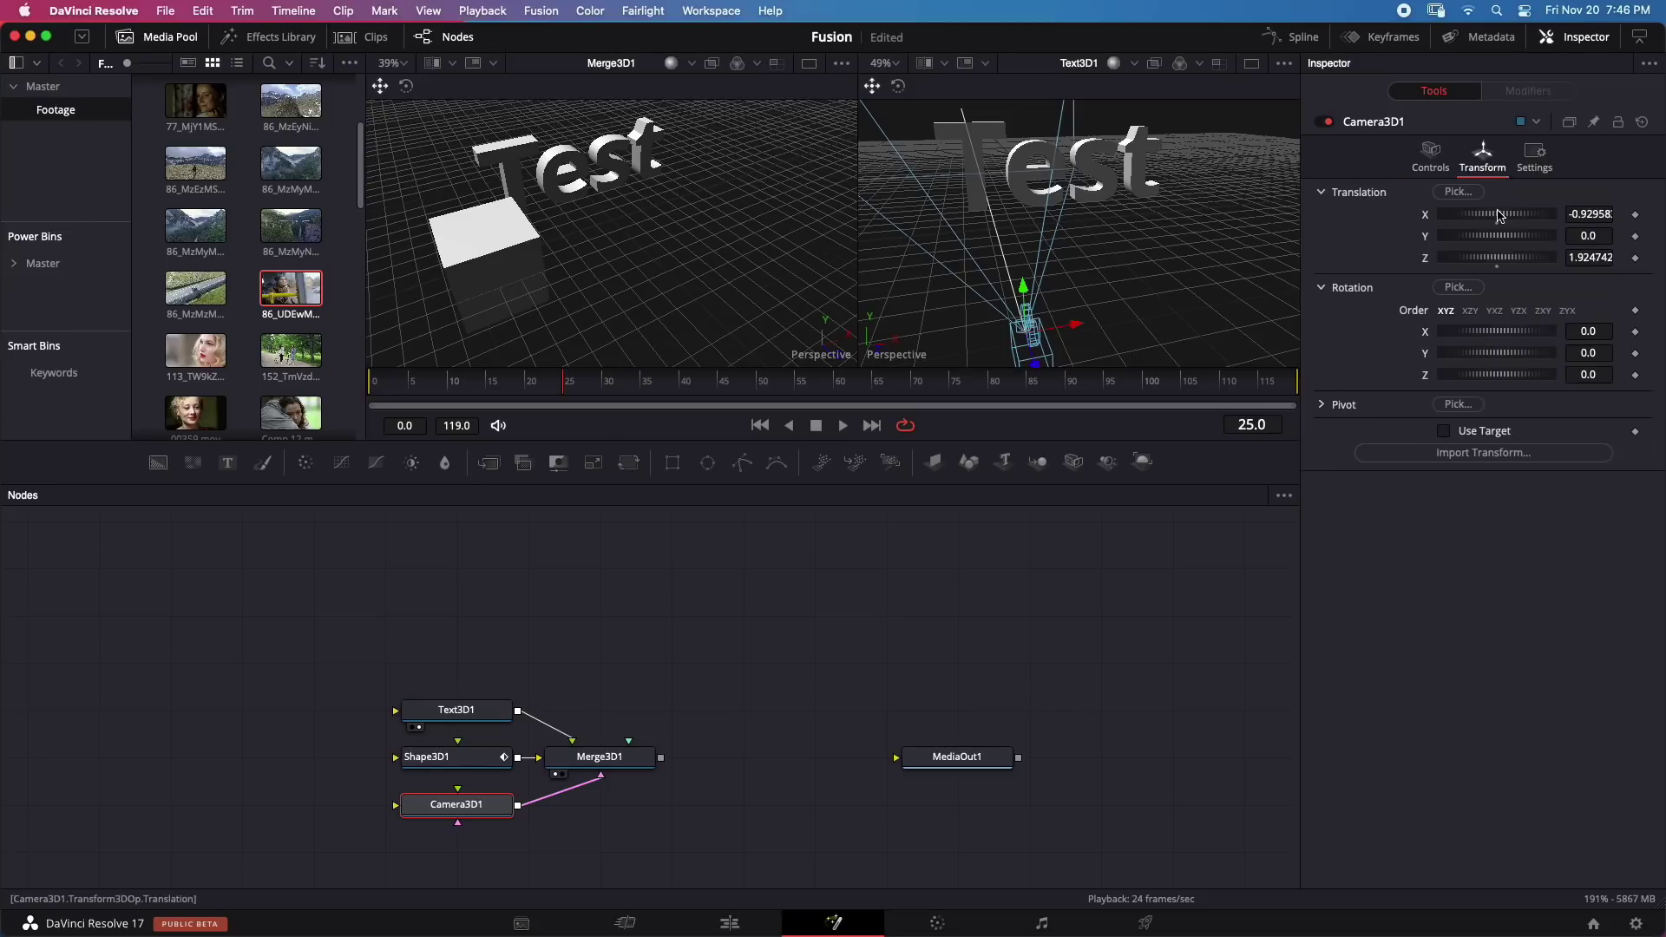
pyautogui.click(1634, 214)
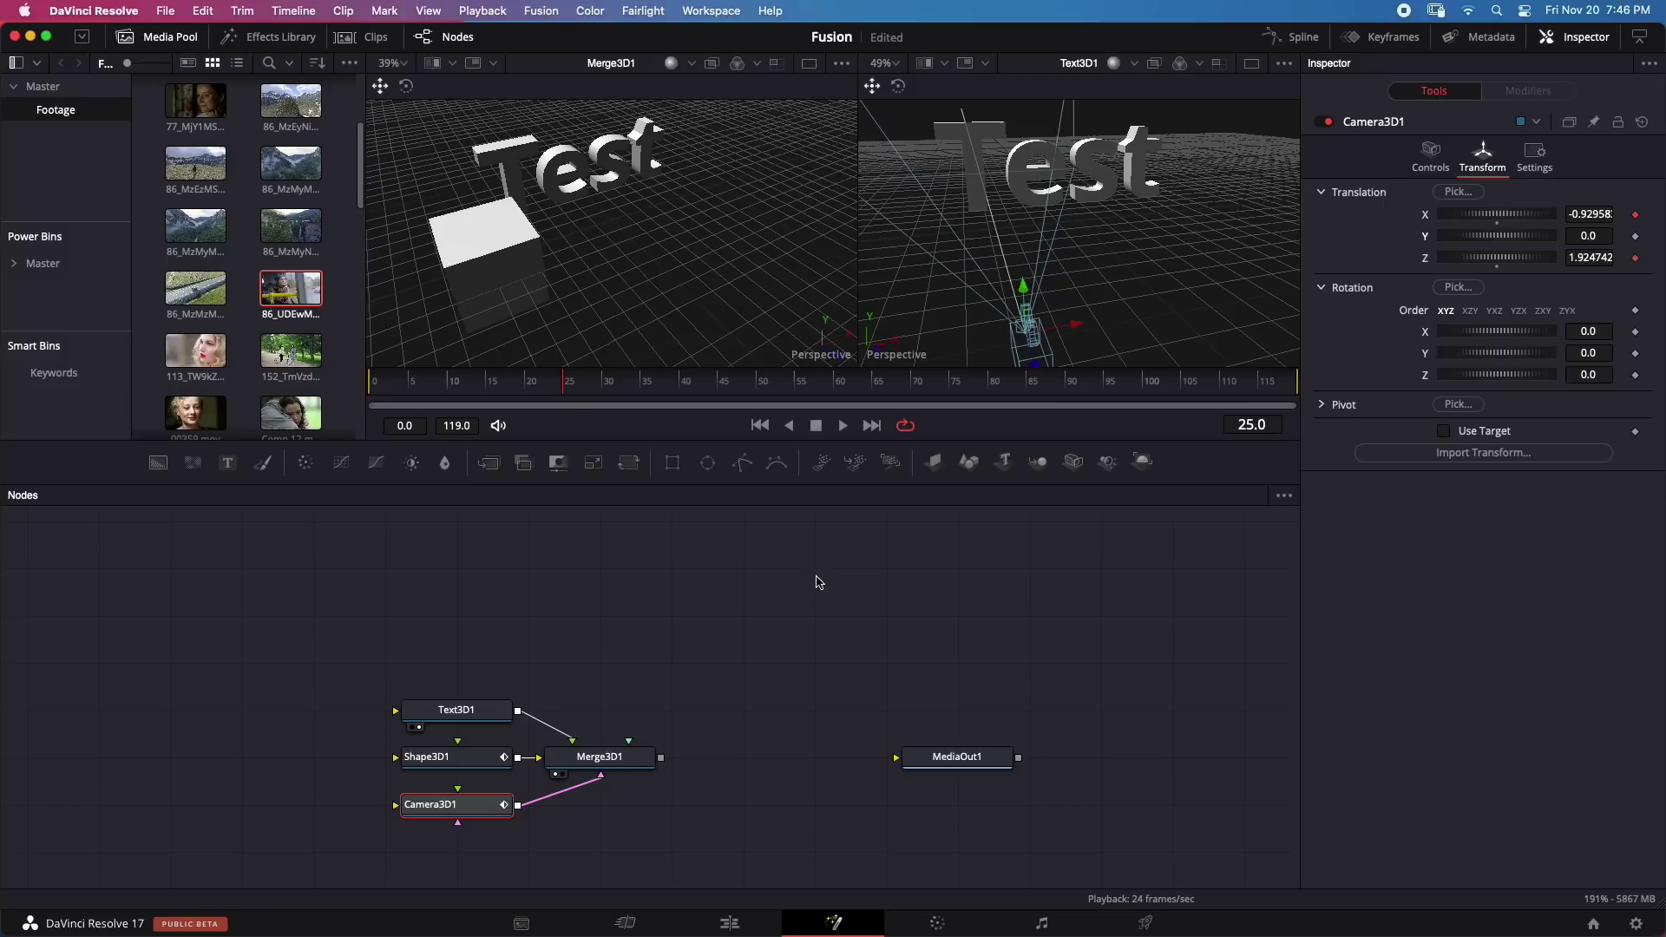
# Step: At frame 50, move the camera to X 1.036102 and play the animation to check its movement
pyautogui.click(451, 757)
pyautogui.moveTo(564, 402); pyautogui.dragTo(758, 402)
pyautogui.click(431, 809)
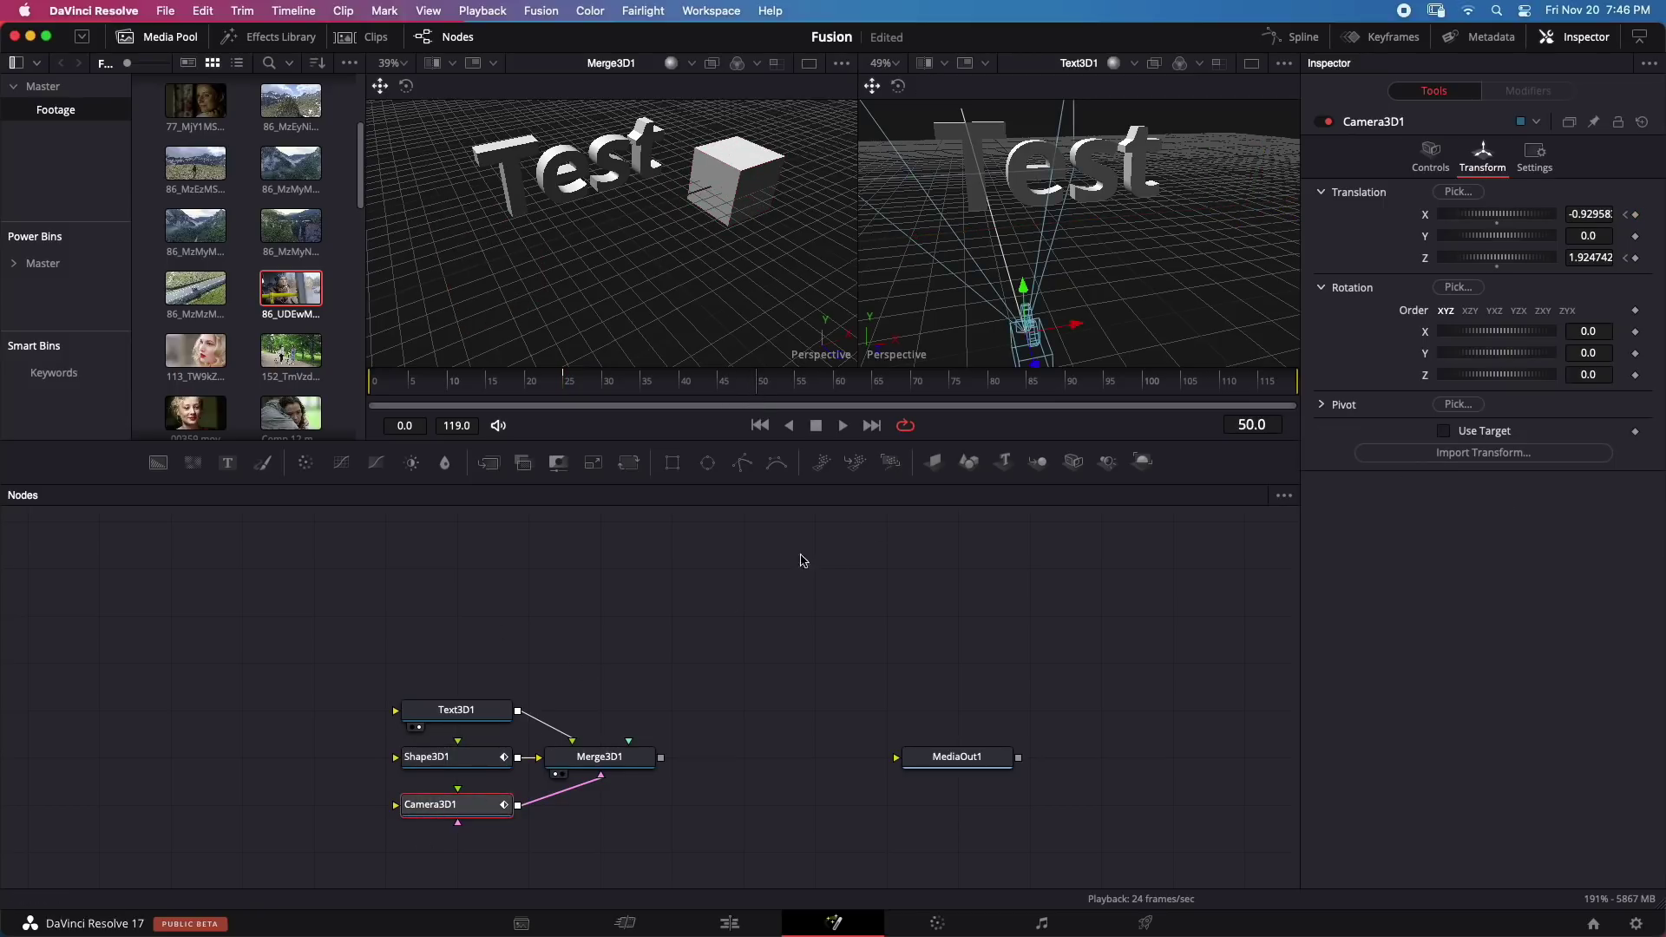
pyautogui.moveTo(1073, 327); pyautogui.dragTo(1334, 247)
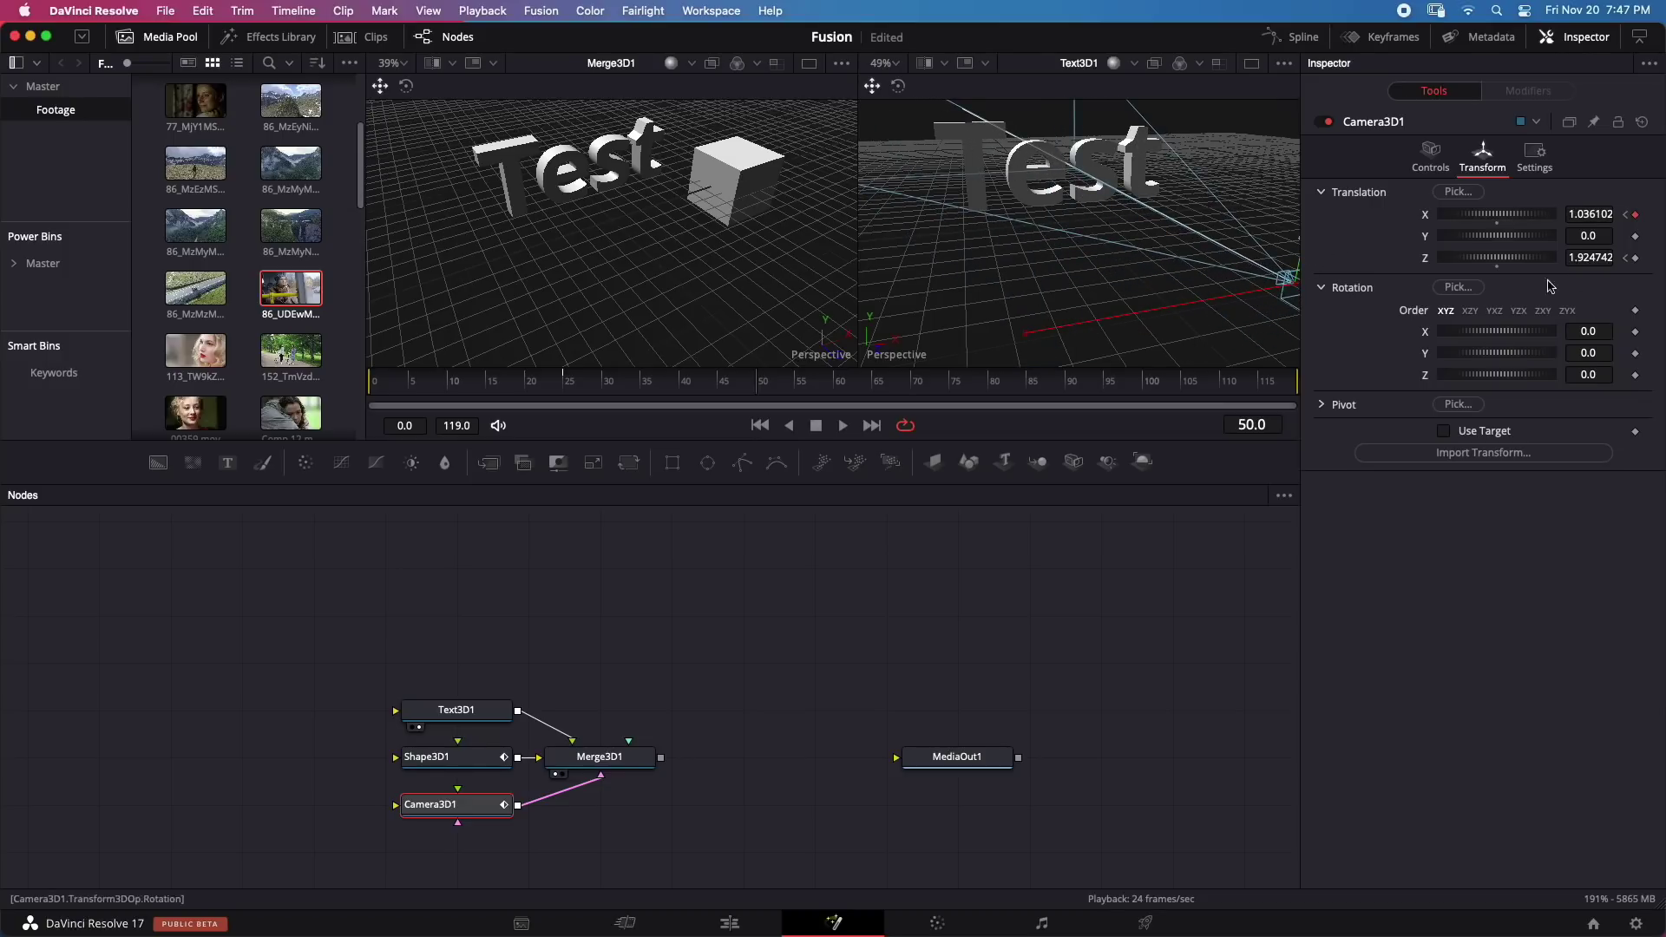
pyautogui.moveTo(564, 401); pyautogui.dragTo(410, 401)
pyautogui.press('space')
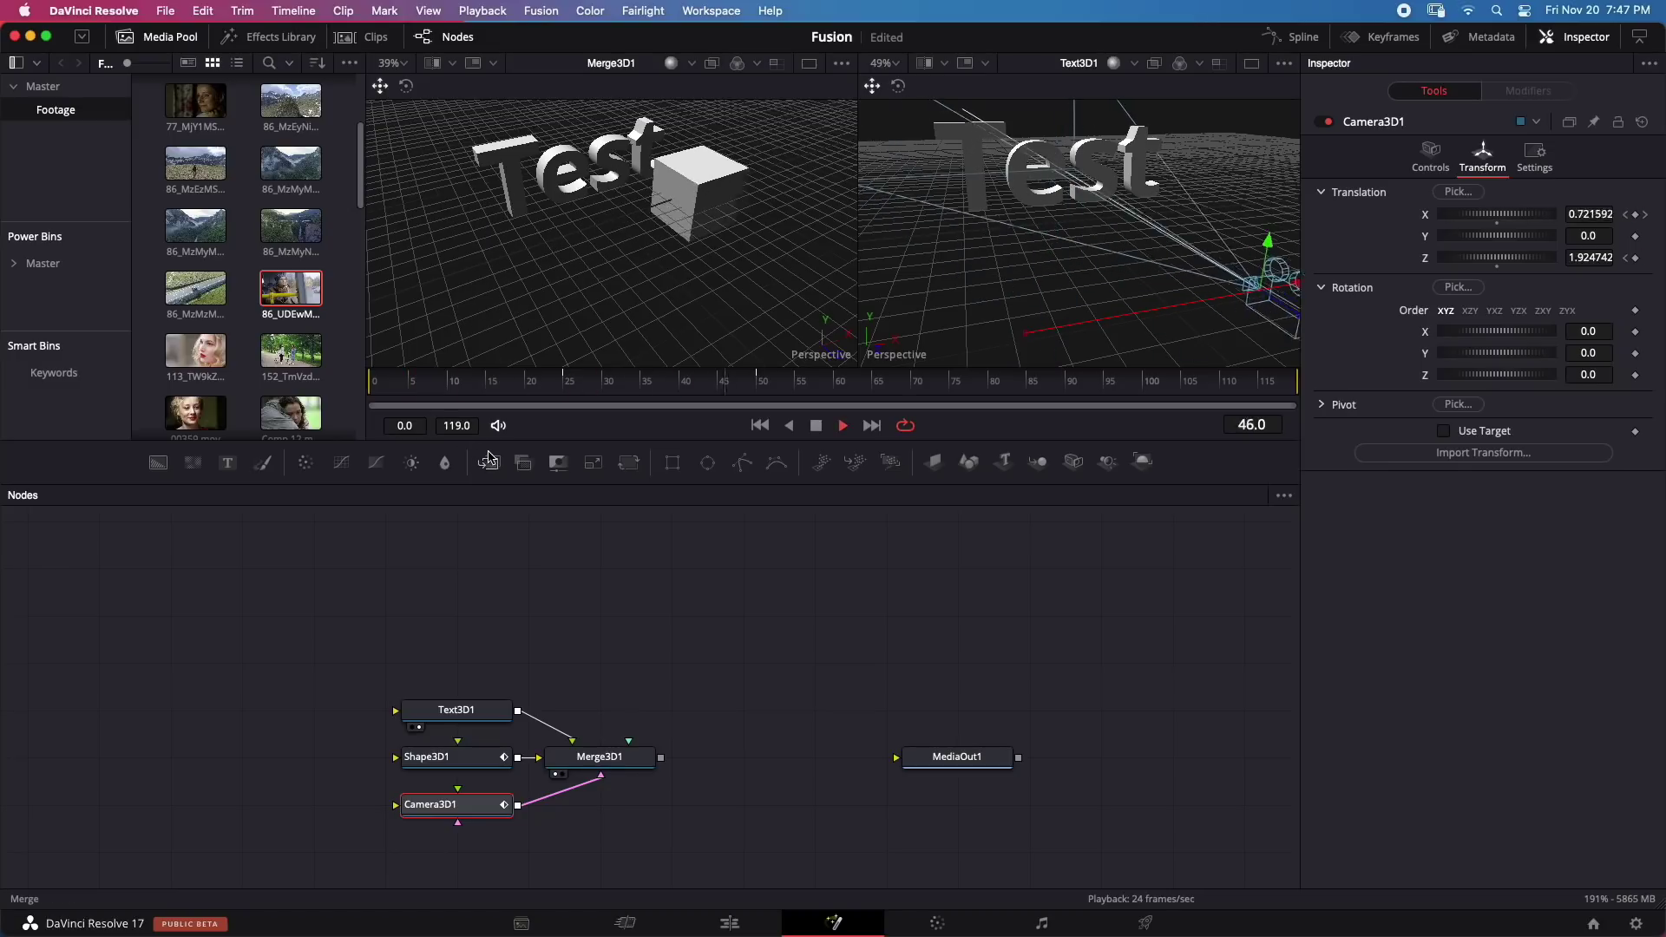
pyautogui.press('space')
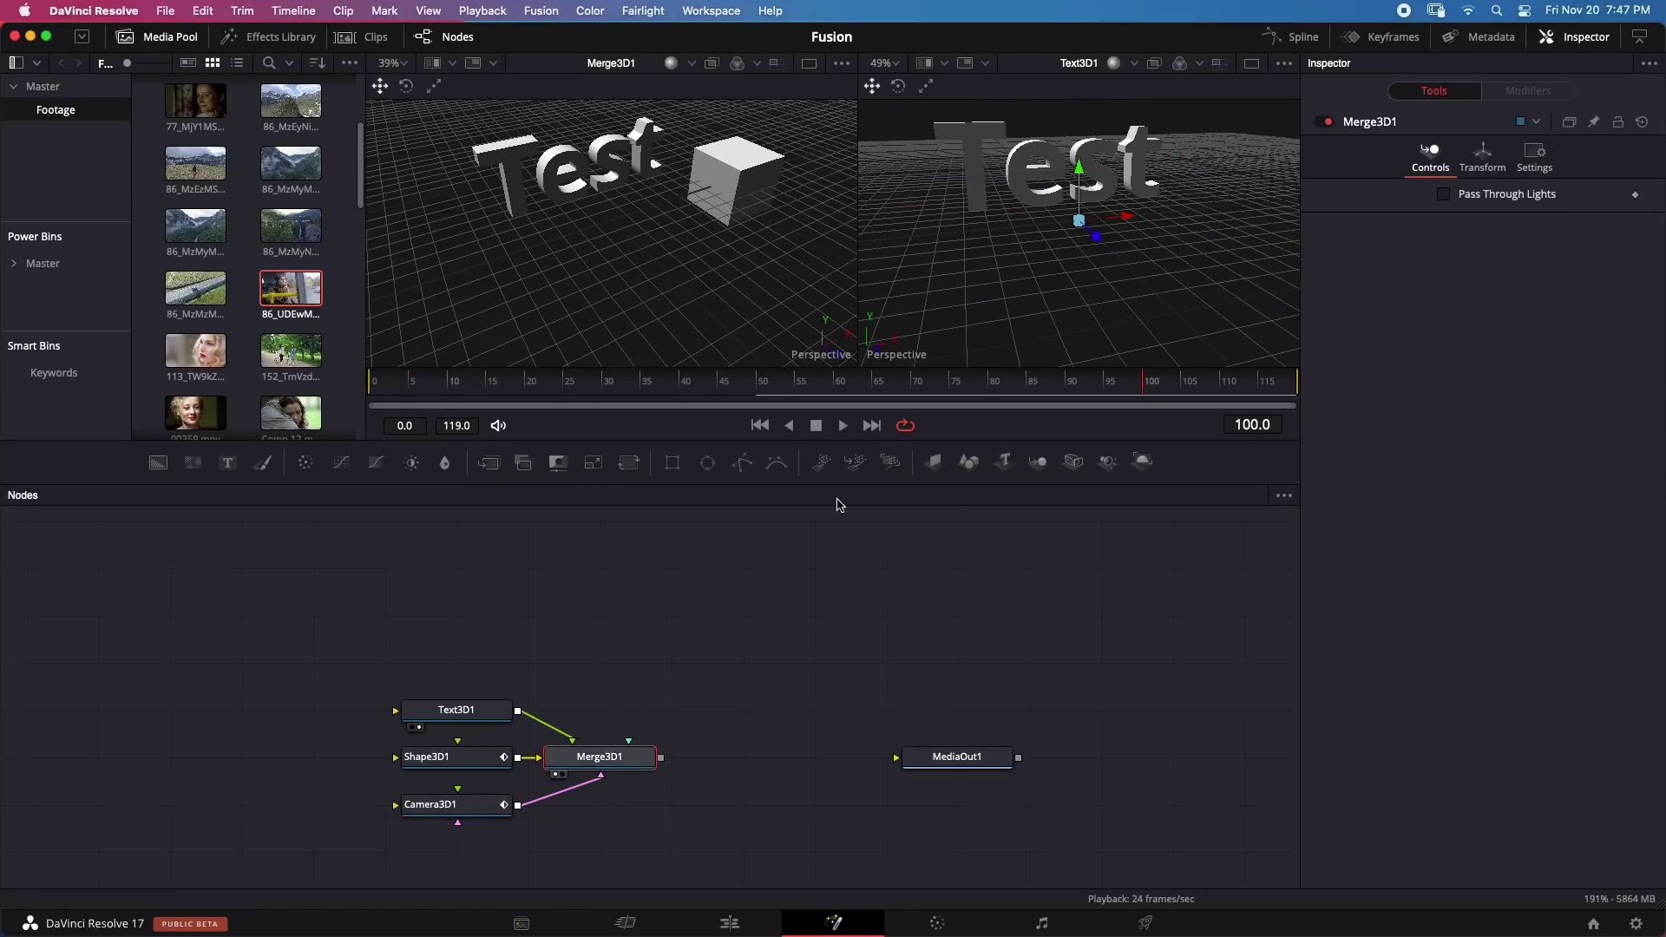
# Step: Add a Renderer 3D node after Merge3D1 and connect its output to MediaOut1
pyautogui.click(1142, 462)
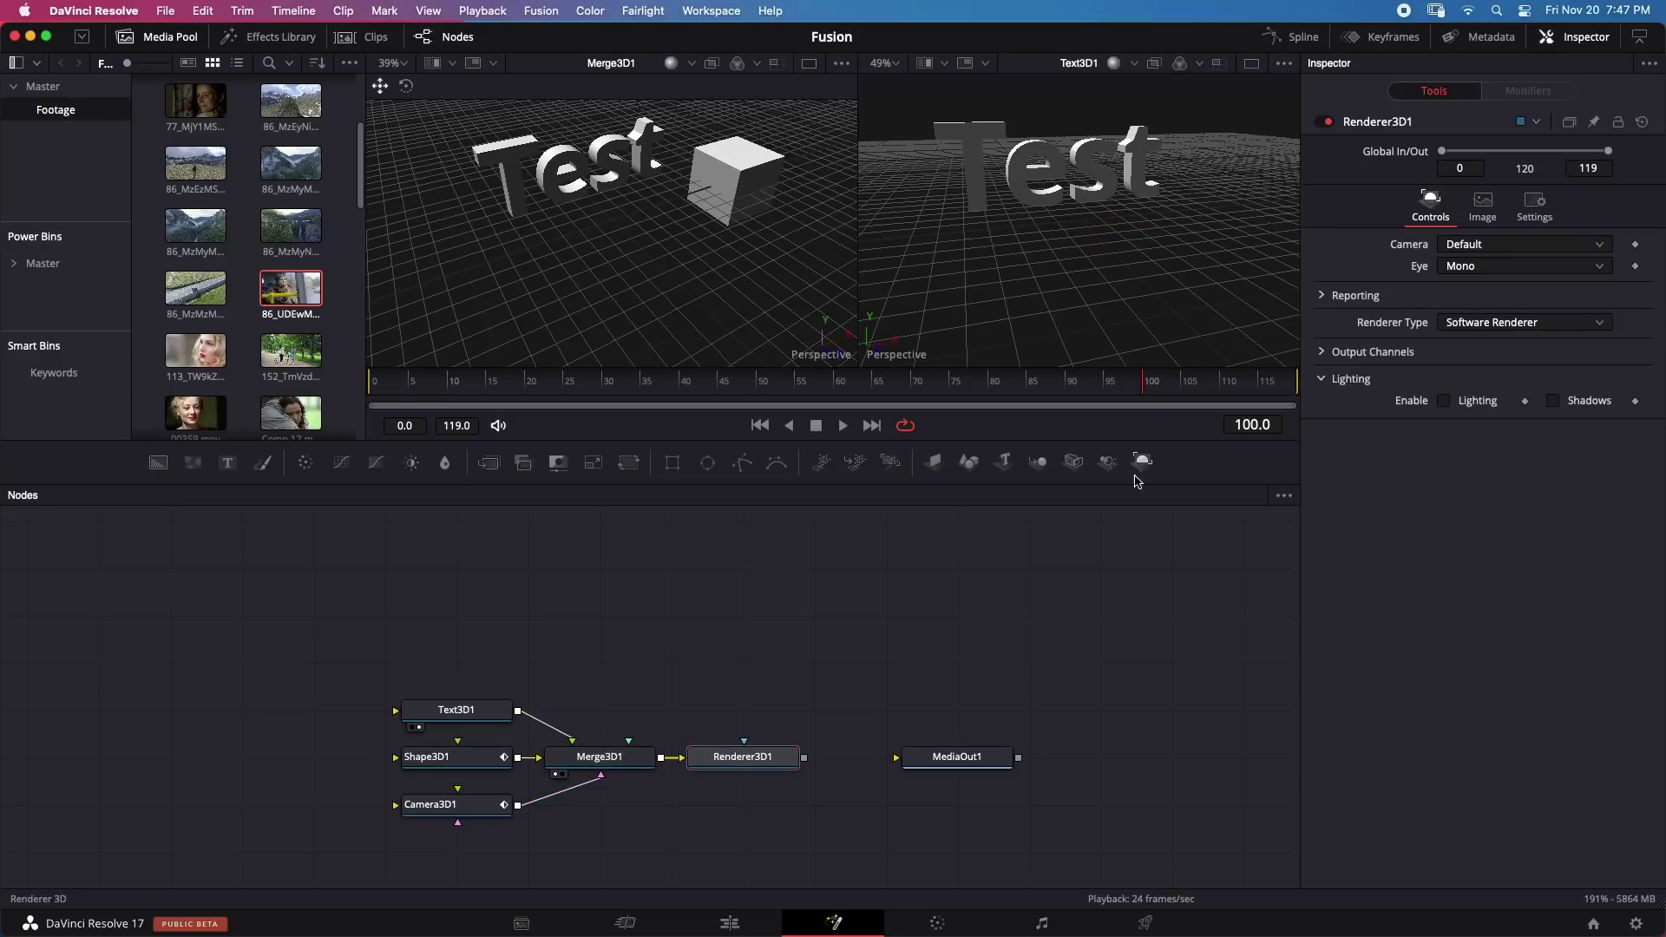
pyautogui.moveTo(805, 758); pyautogui.dragTo(896, 757)
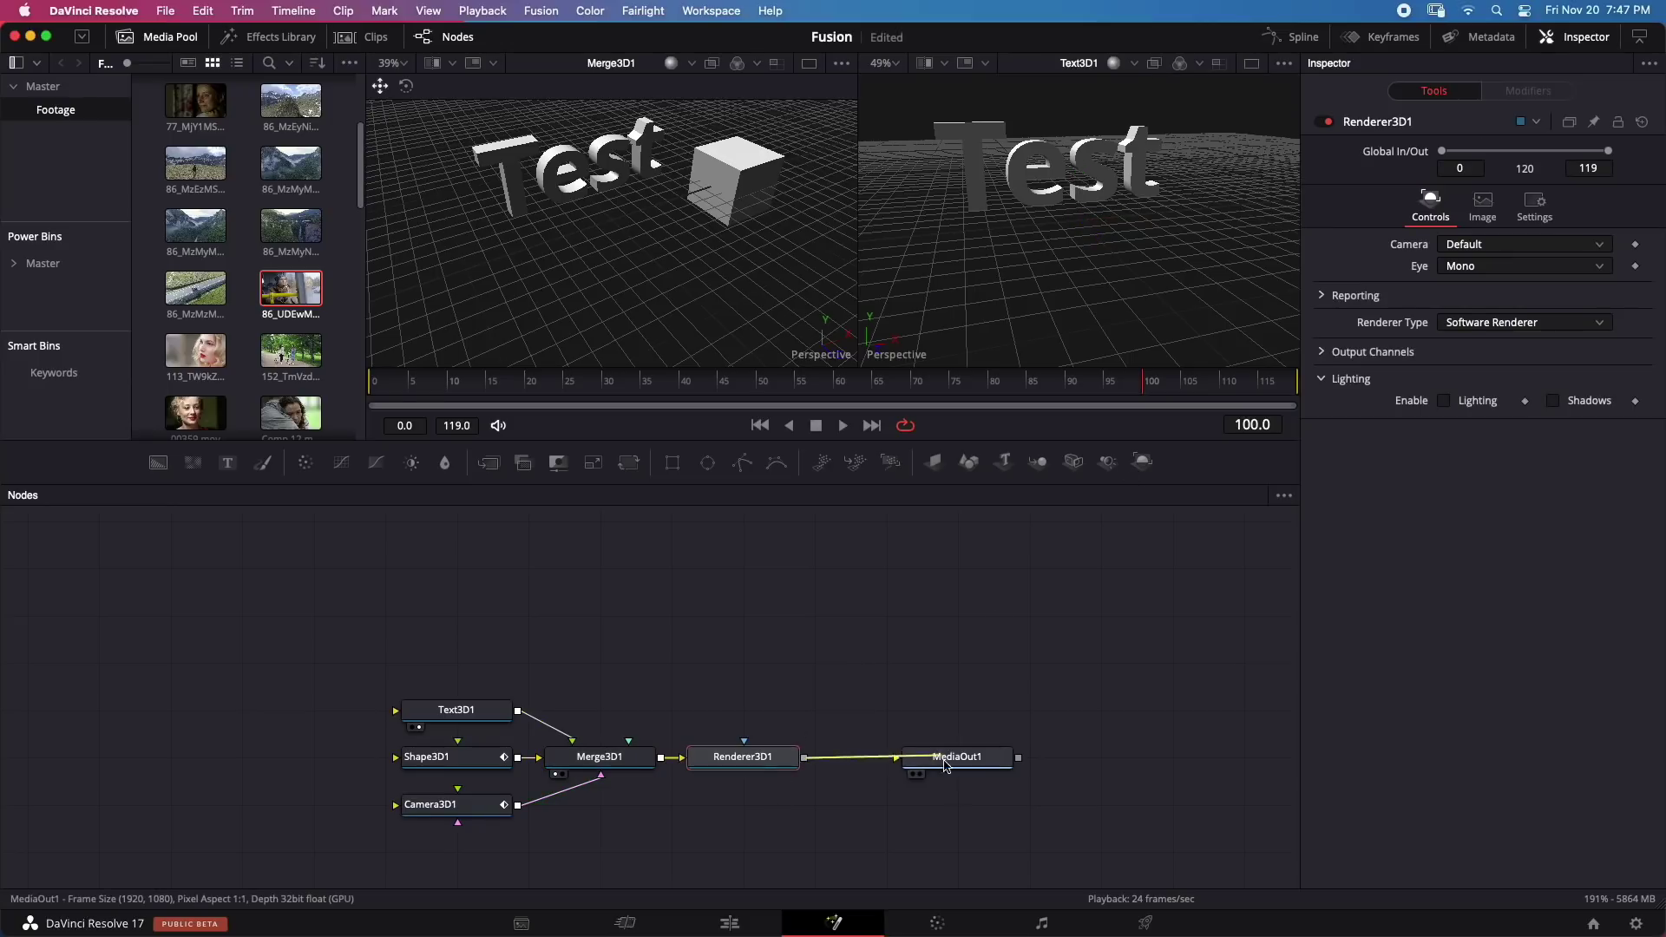
pyautogui.click(816, 424)
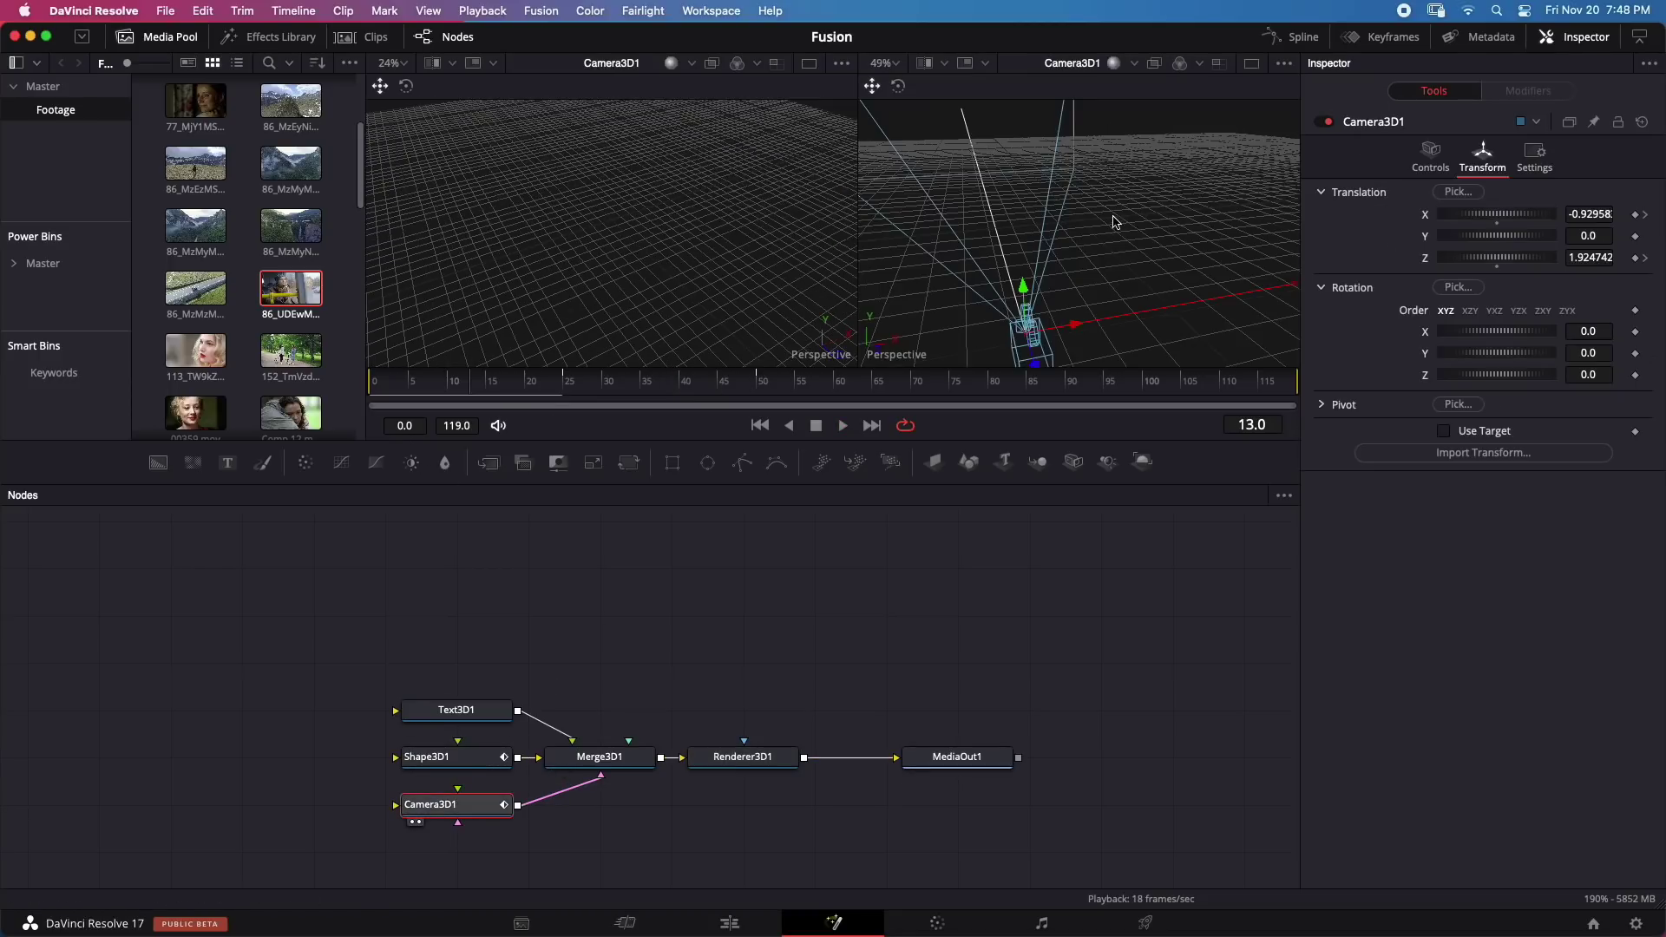
# Step: Pull Camera3D1 back in Z at its keyframes, to 7.690452 at frame 25 and 6.972947 at frame 50
pyautogui.scroll(-1, 947, 241)
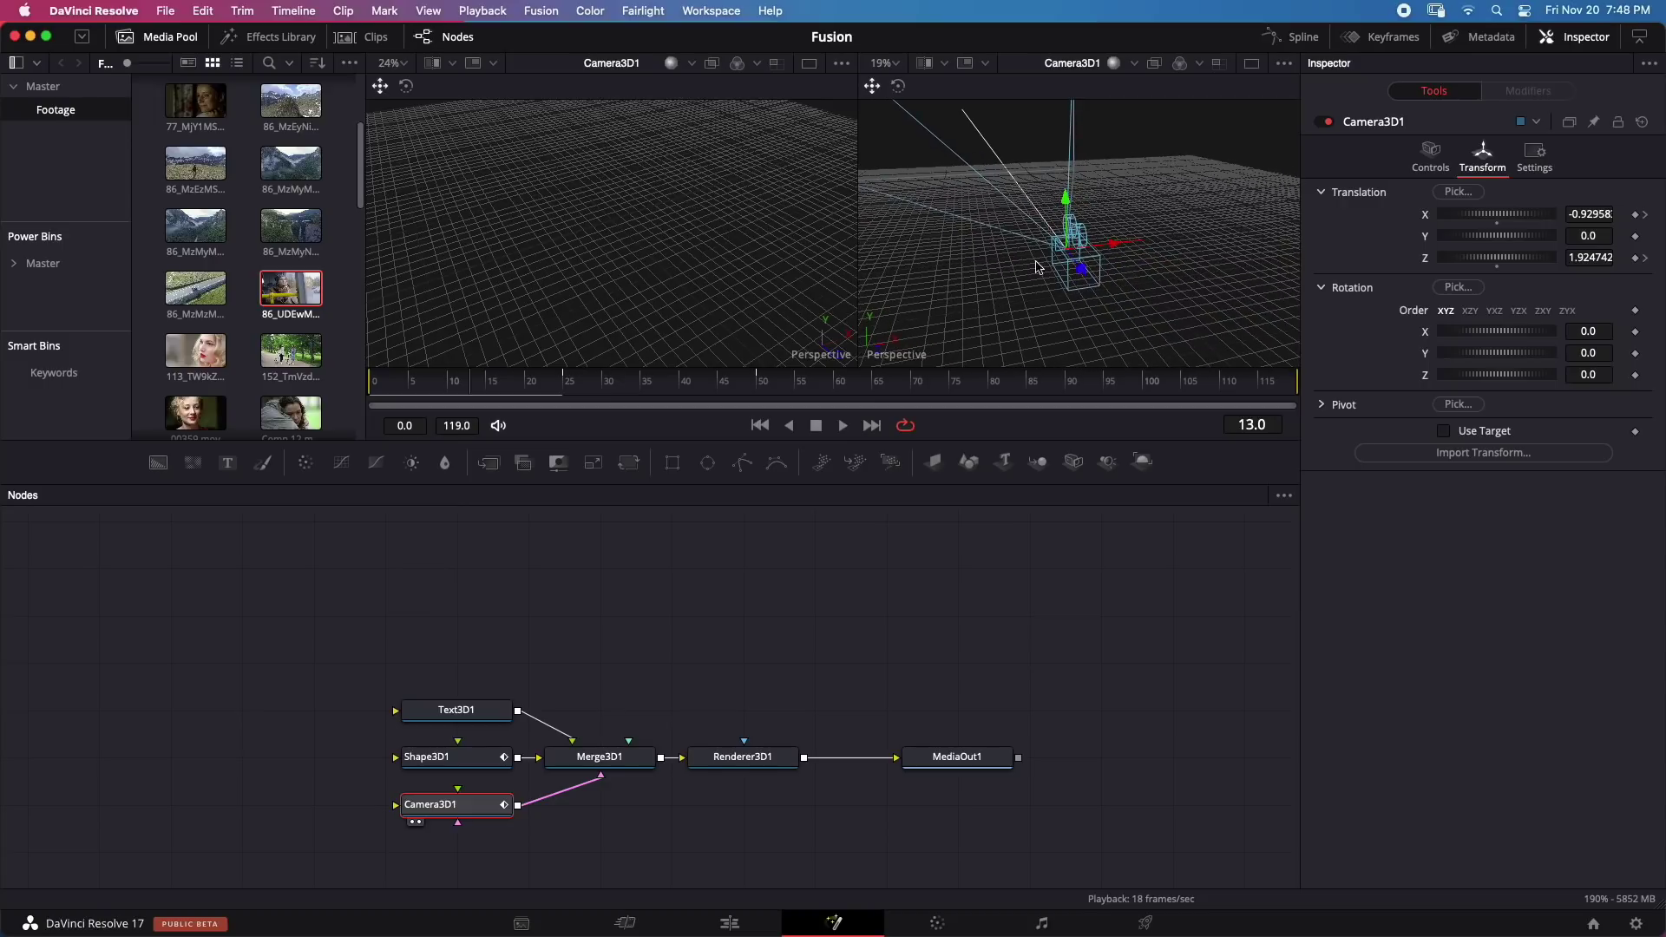
pyautogui.click(1646, 215)
pyautogui.moveTo(1085, 270); pyautogui.dragTo(1388, 390)
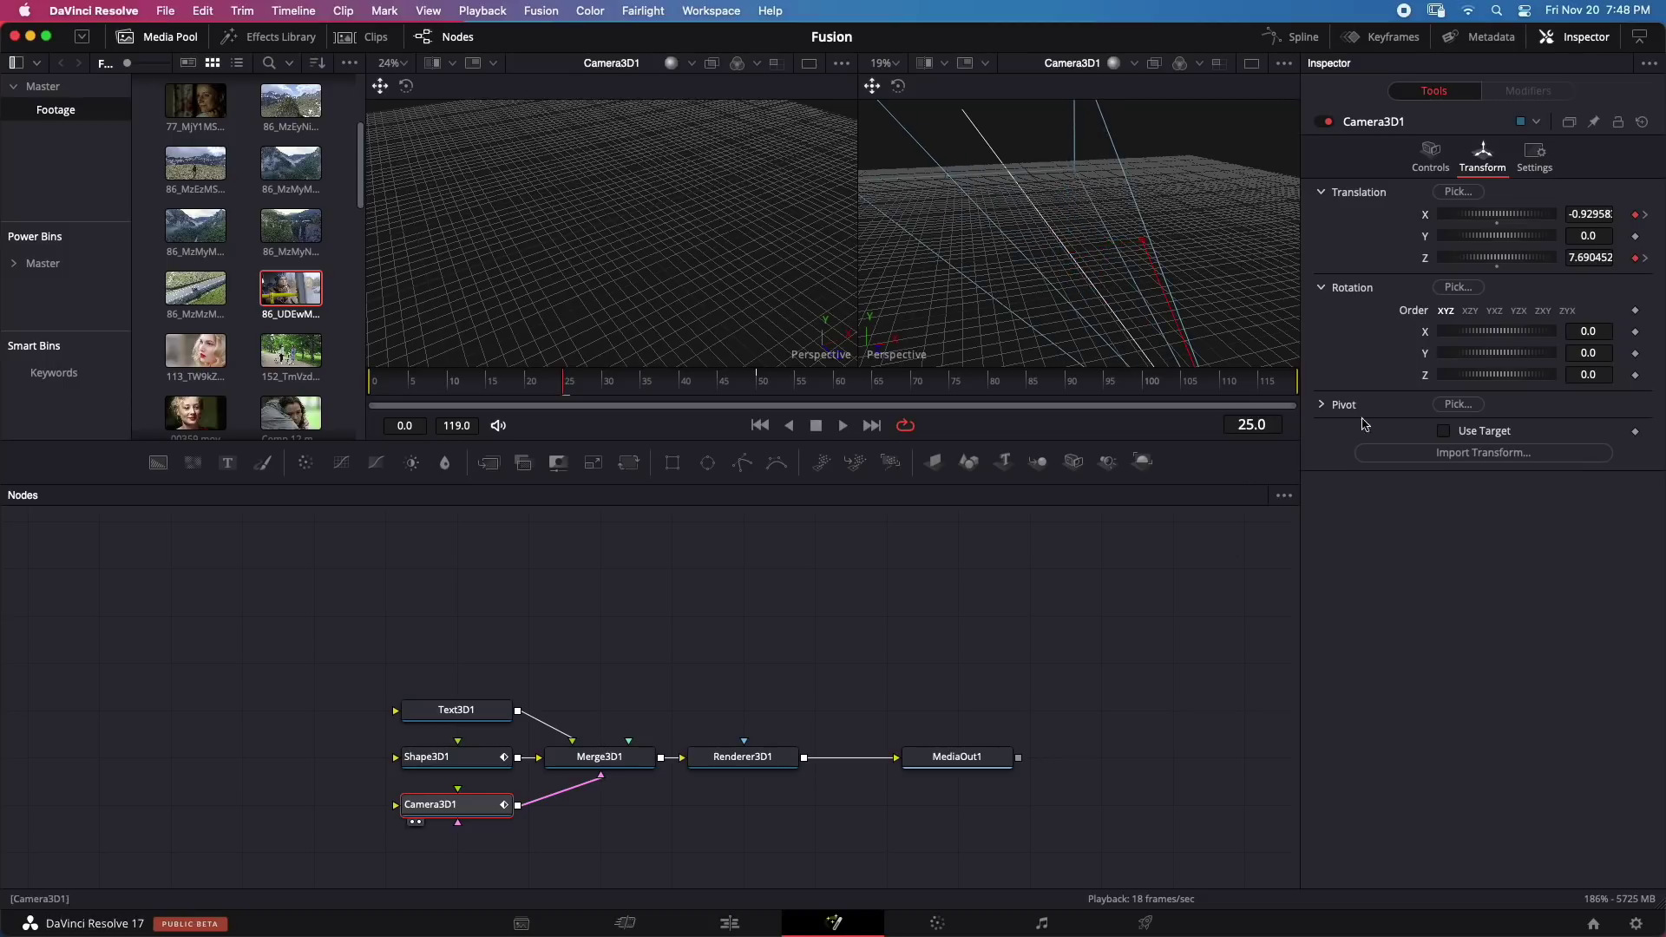
pyautogui.click(1644, 260)
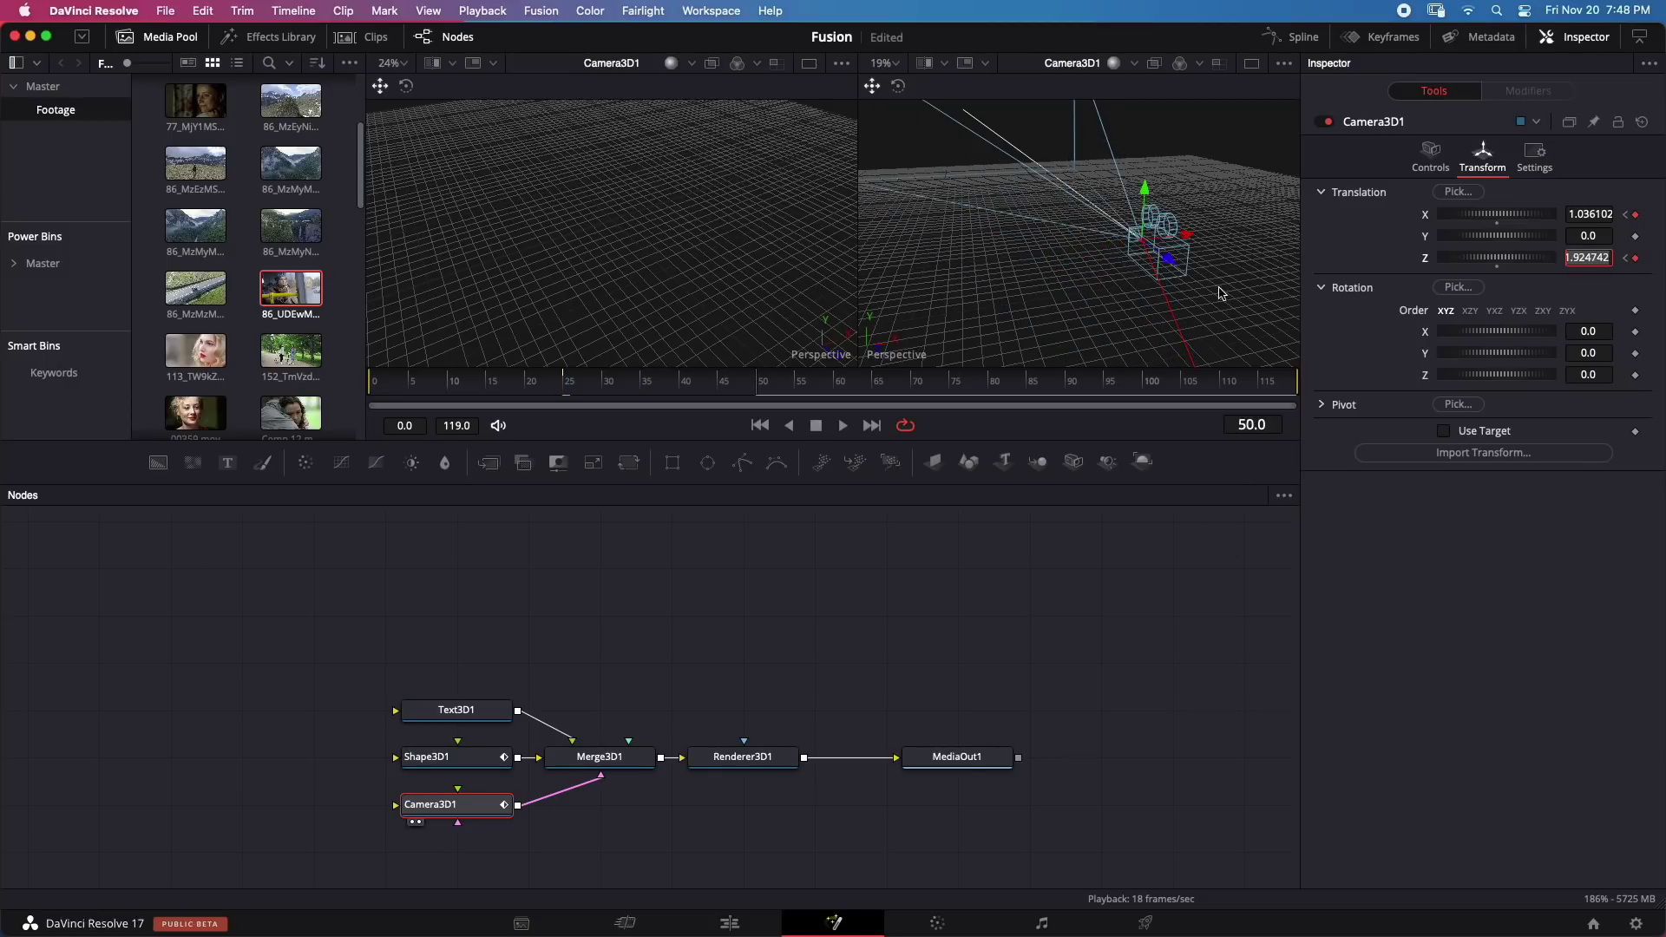
pyautogui.moveTo(1167, 262); pyautogui.dragTo(998, 694)
# Step: Show MediaOut1 in the second viewer and play the animation to check the camera move over the text and cube
pyautogui.click(920, 773)
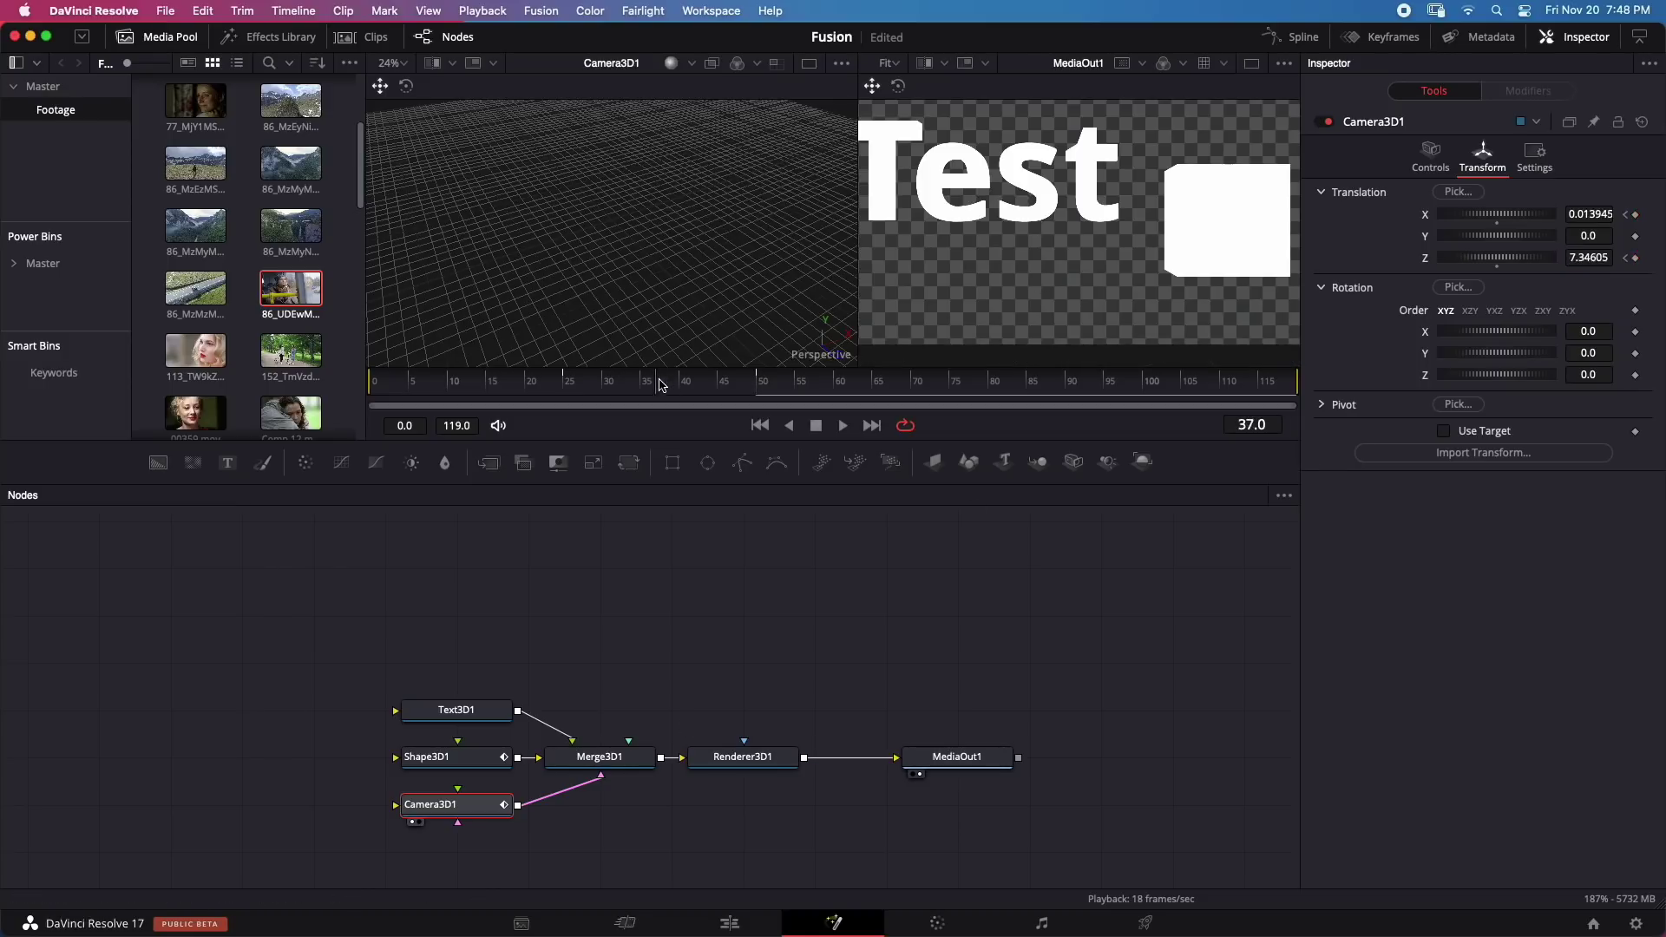
pyautogui.click(426, 381)
pyautogui.press('space')
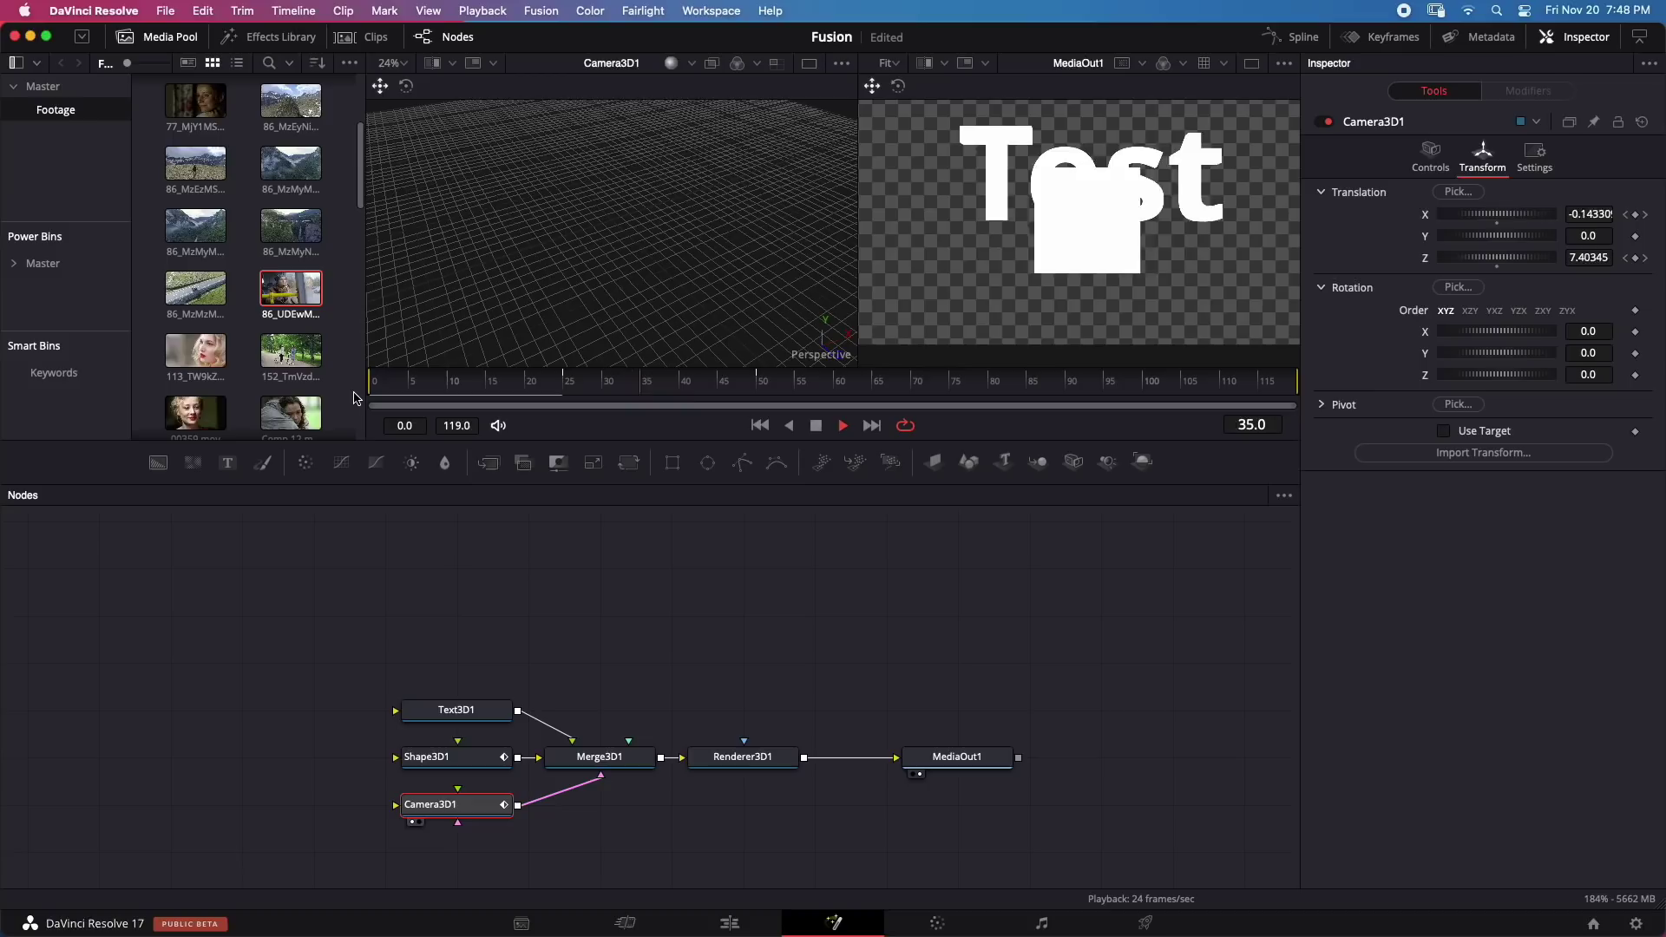
pyautogui.press('space')
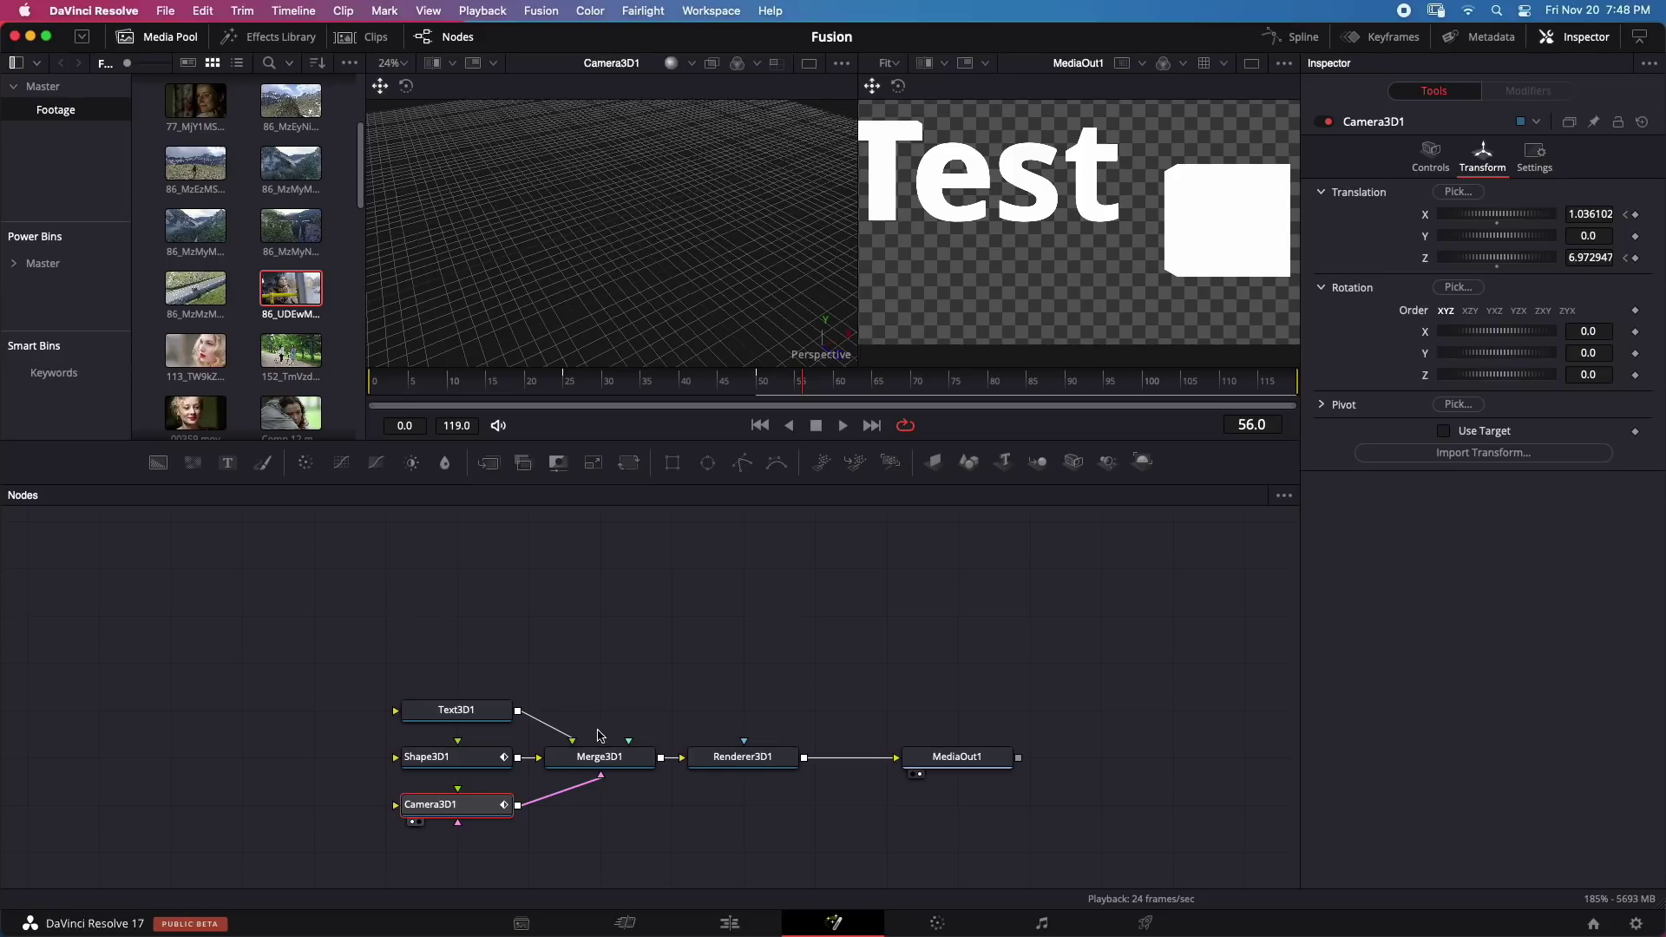
# Step: Add a spotlight feeding Merge3D1 and enable lighting on Renderer3D1
pyautogui.click(559, 763)
pyautogui.click(1107, 461)
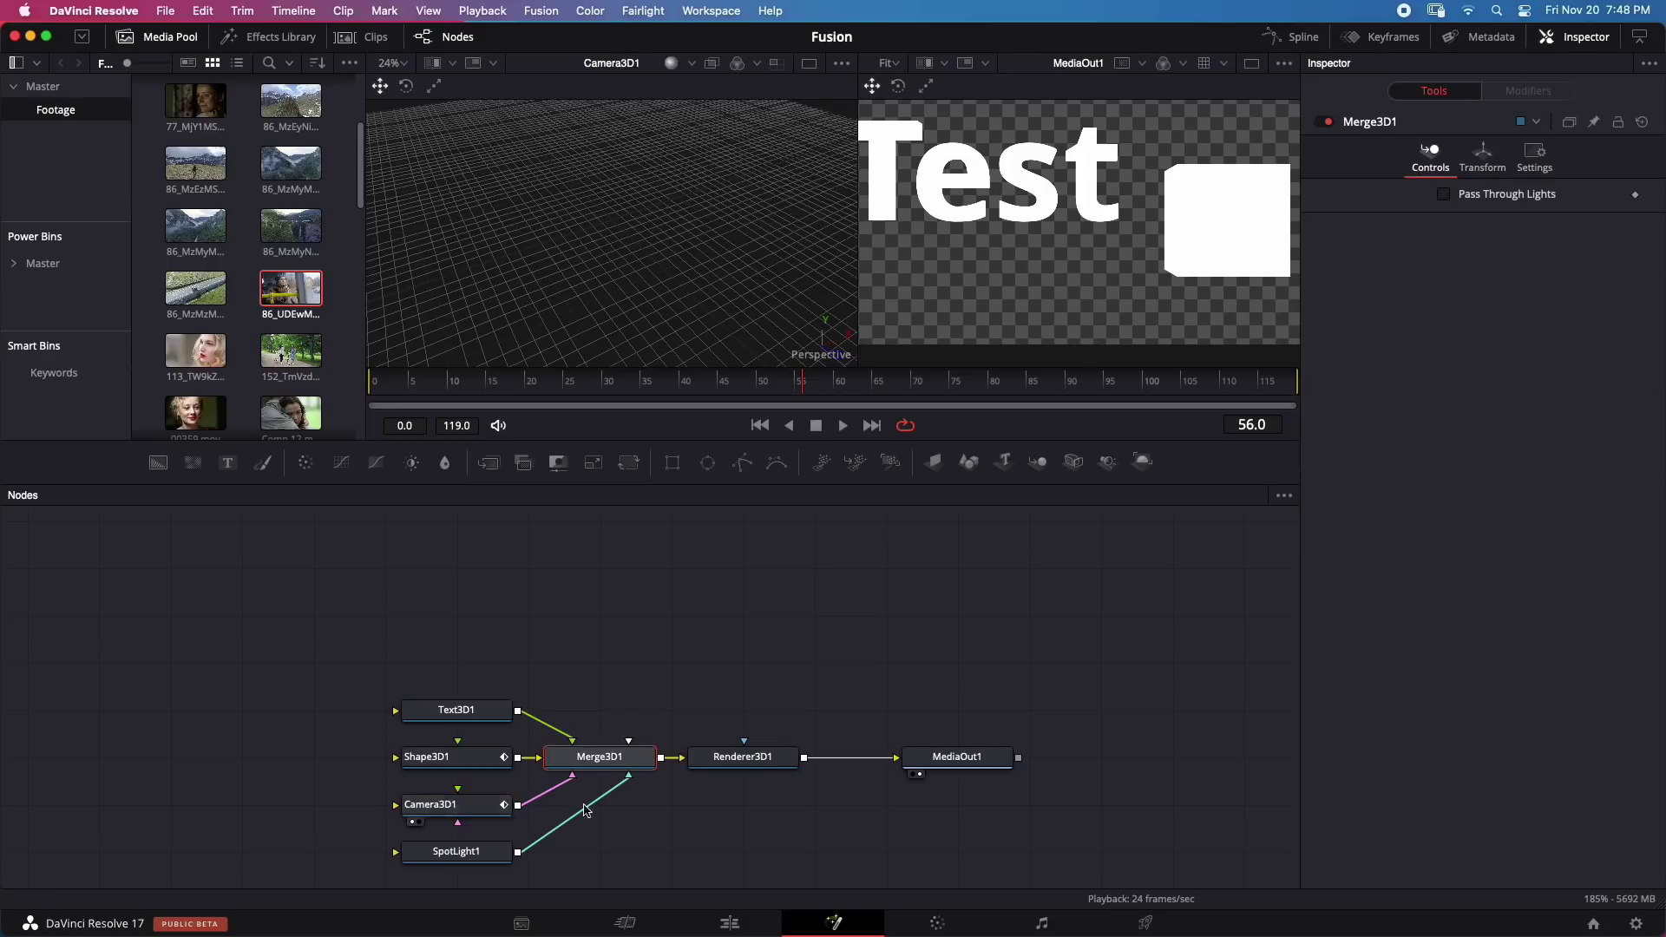
pyautogui.click(742, 757)
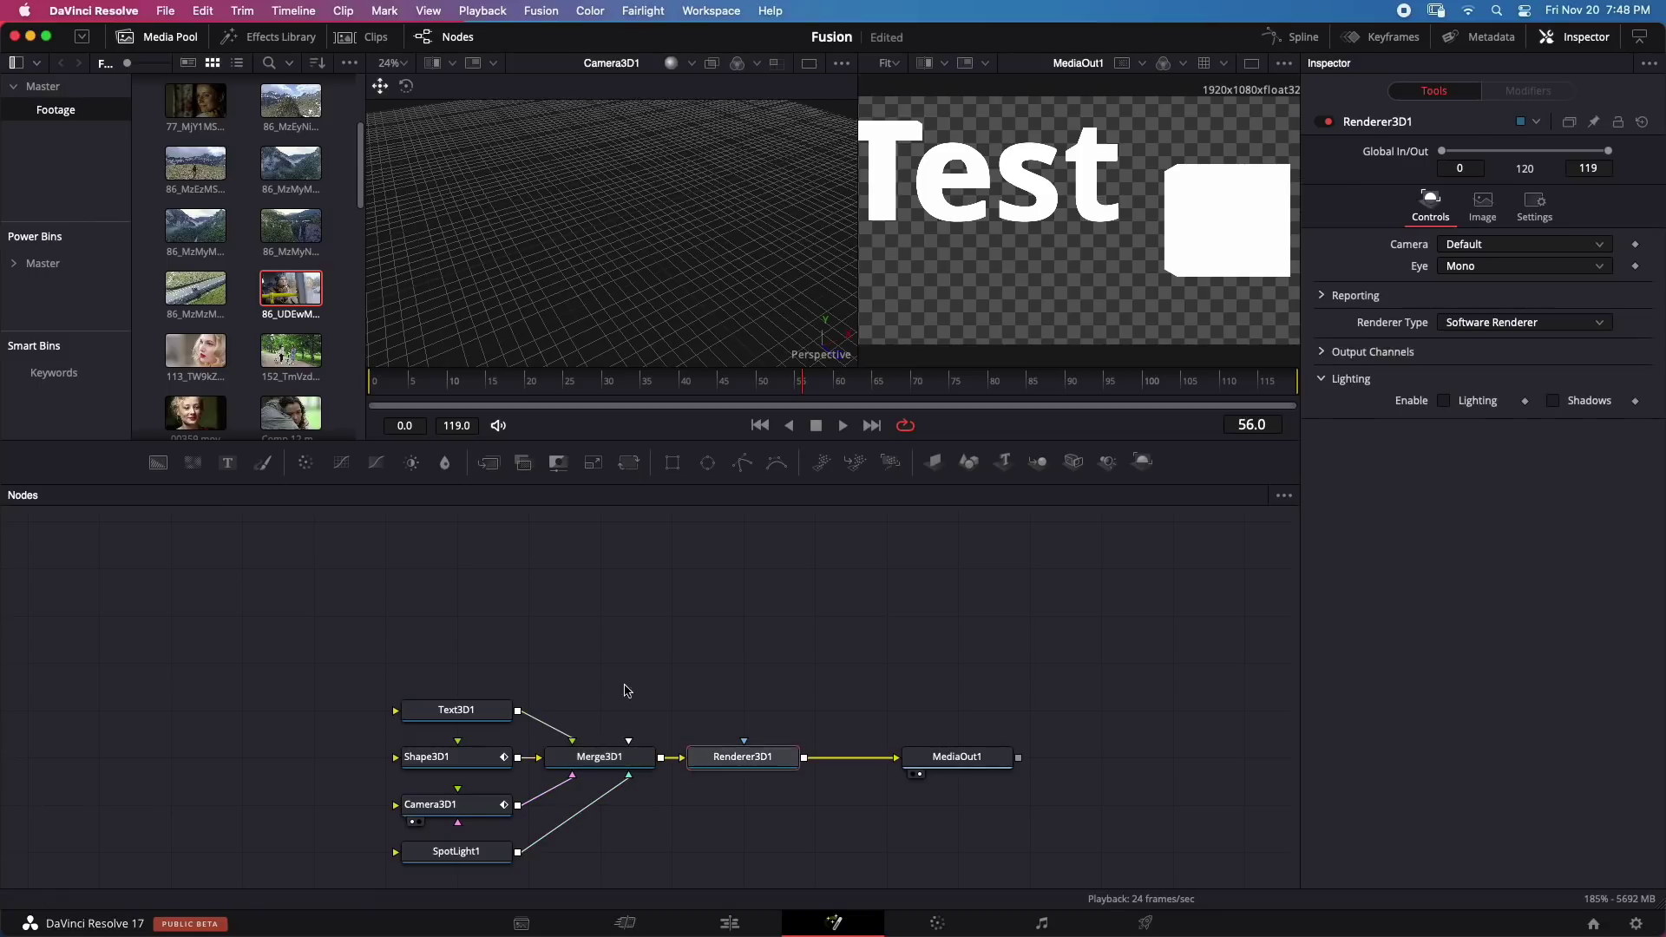
pyautogui.click(1443, 401)
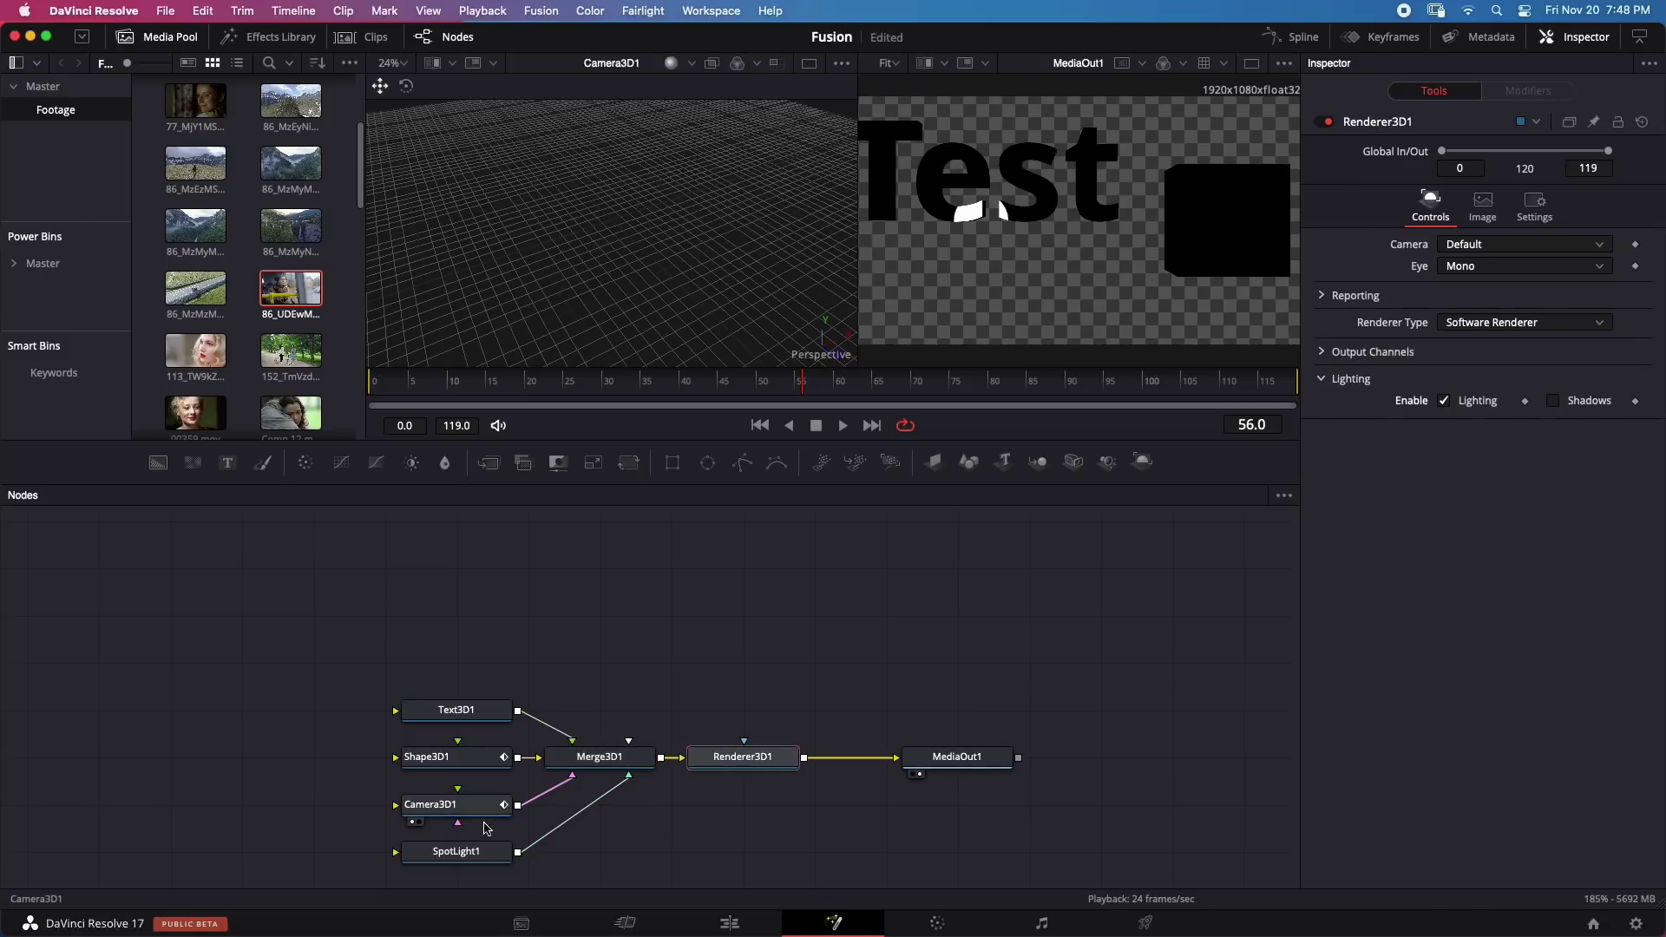
# Step: Show Merge3D1 in the first viewer and turn on its on-screen controls with SpotLight1 selected
pyautogui.click(466, 853)
pyautogui.moveTo(583, 701); pyautogui.dragTo(556, 296)
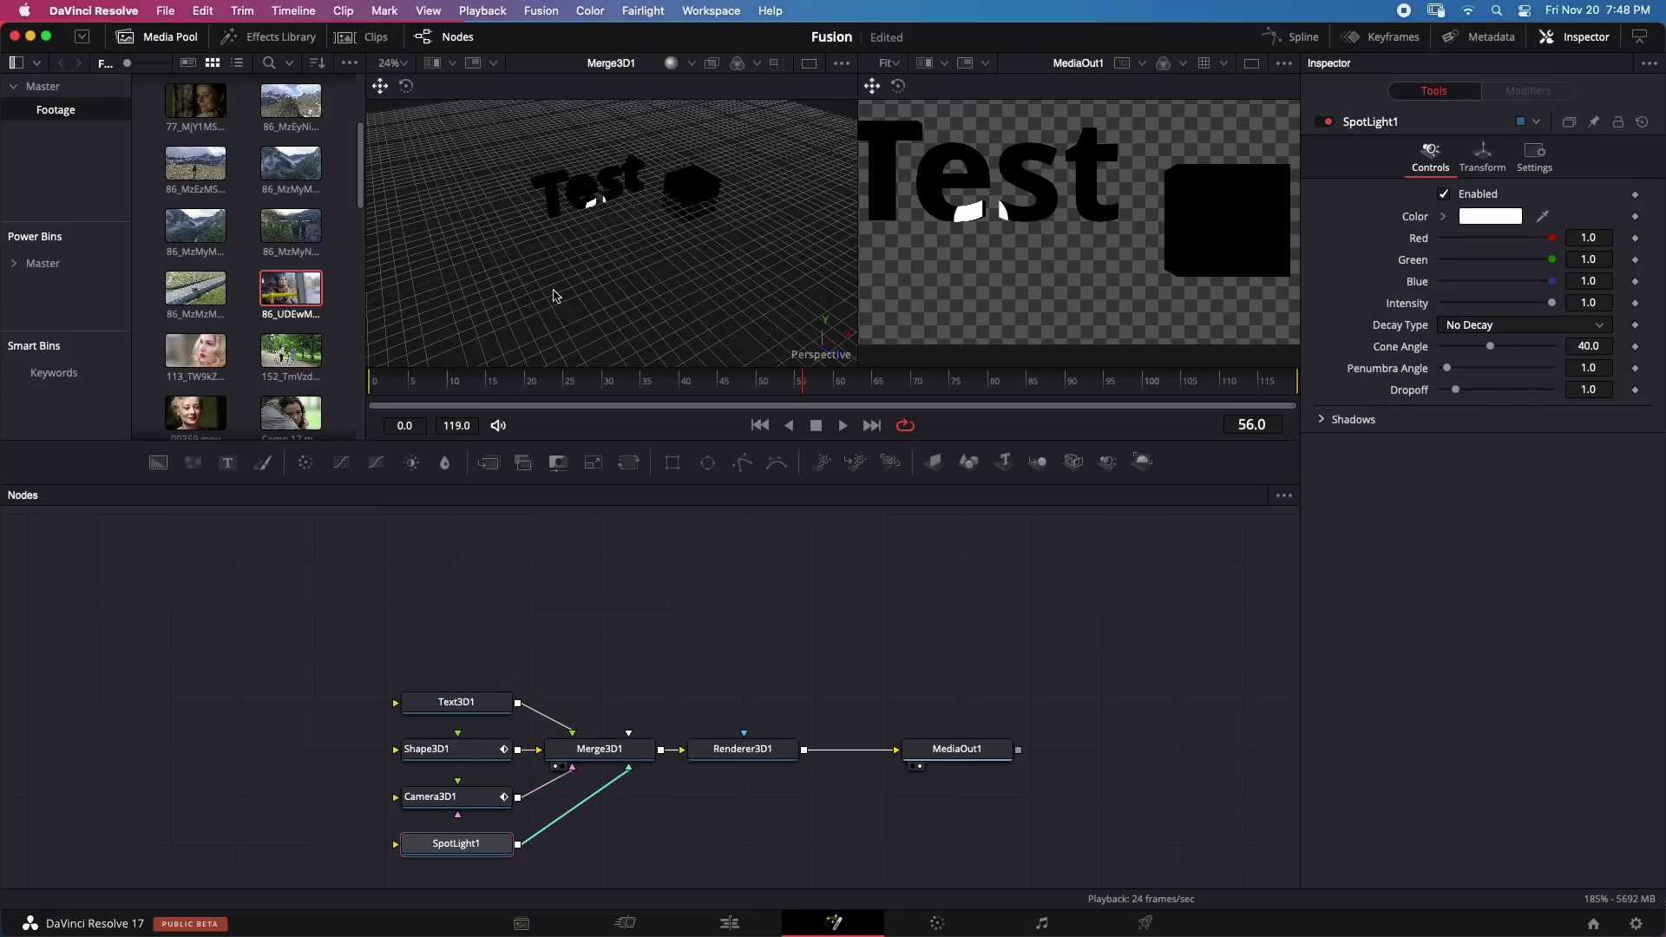
pyautogui.click(471, 798)
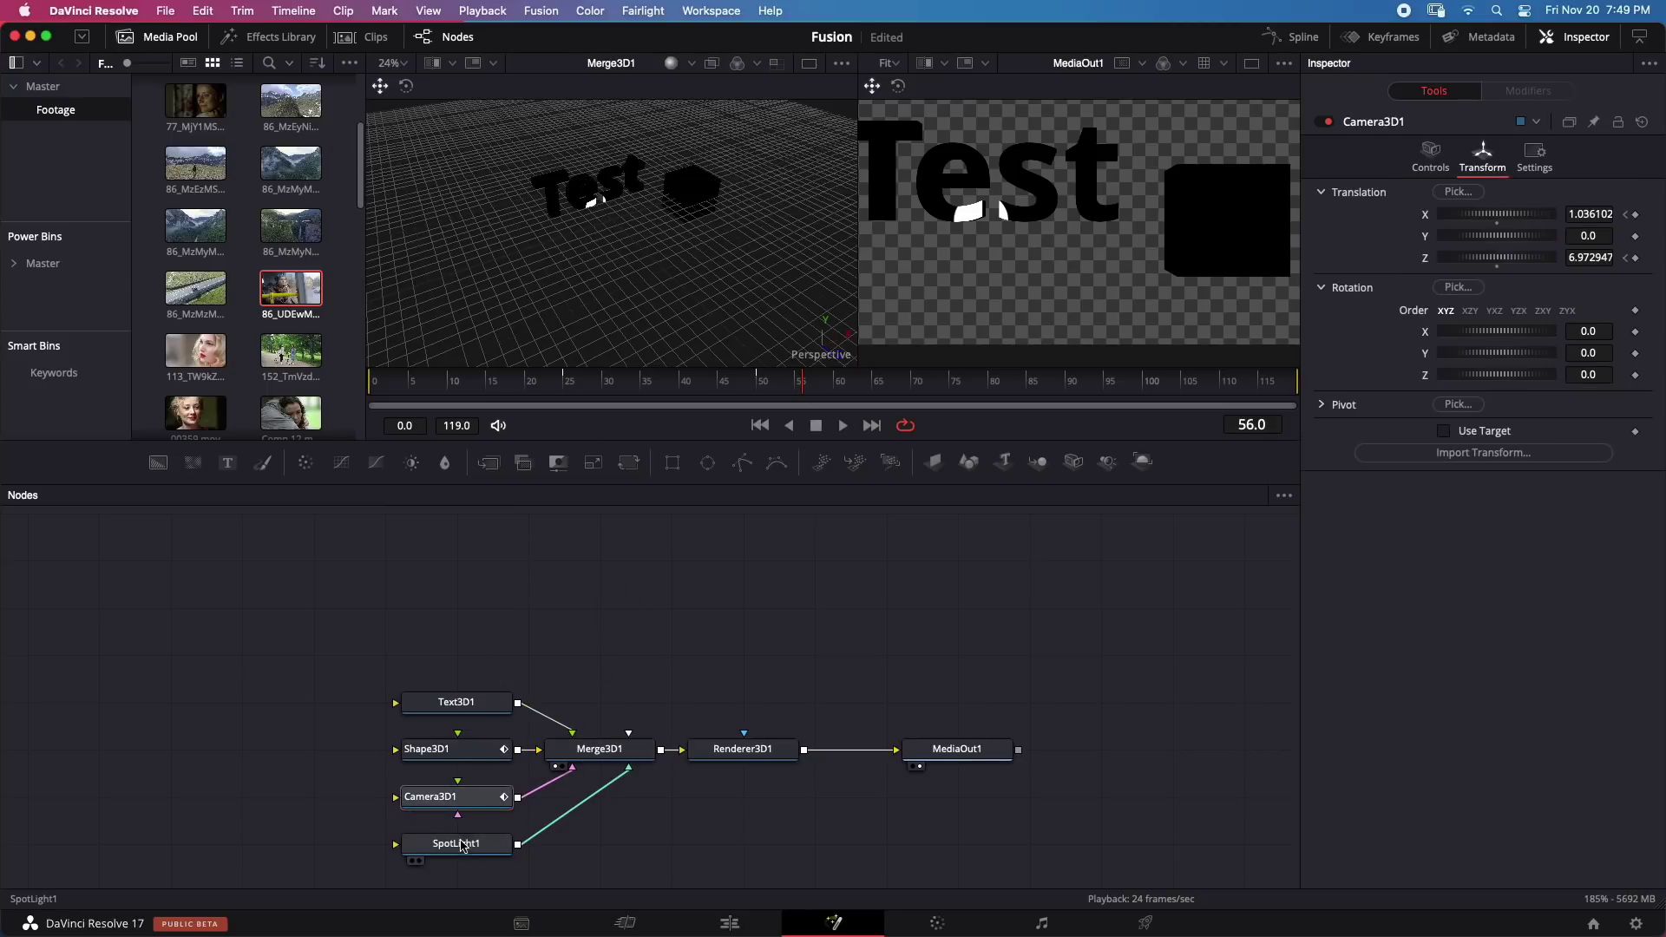
pyautogui.click(465, 846)
pyautogui.click(811, 66)
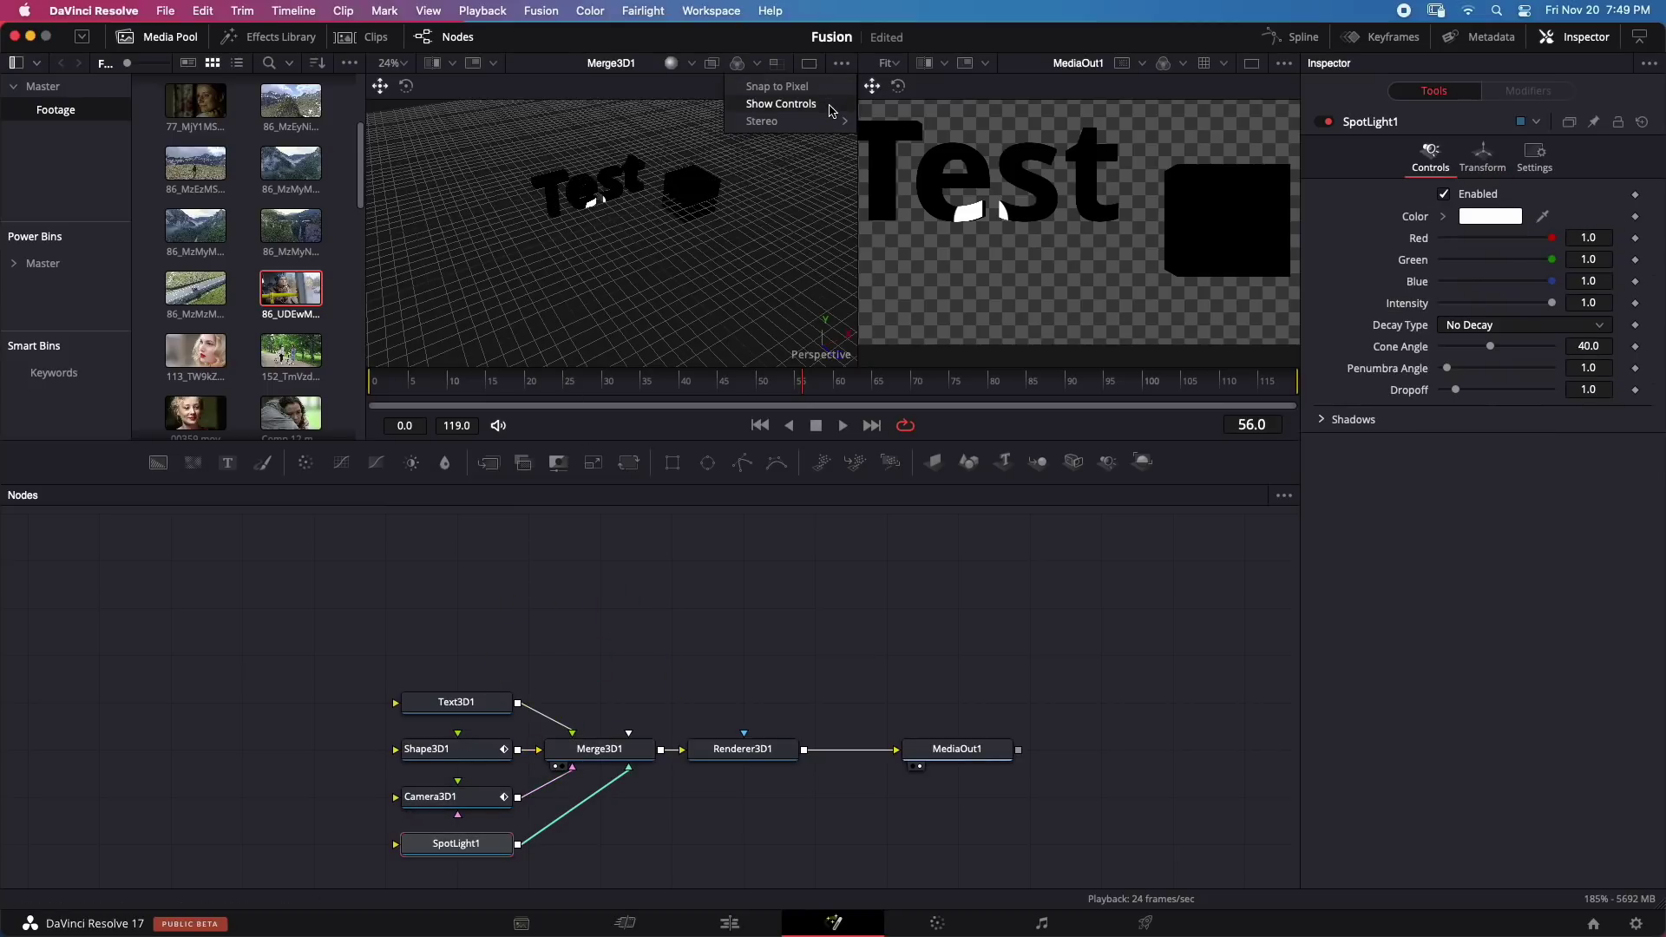
pyautogui.click(781, 104)
# Step: Move the spotlight out in front of the Test text and play the animation to check the lighting
pyautogui.moveTo(621, 208); pyautogui.dragTo(744, 298)
pyautogui.moveTo(712, 215)
pyautogui.mouseDown()
pyautogui.moveTo(685, 227)
pyautogui.moveTo(707, 233)
pyautogui.mouseUp()
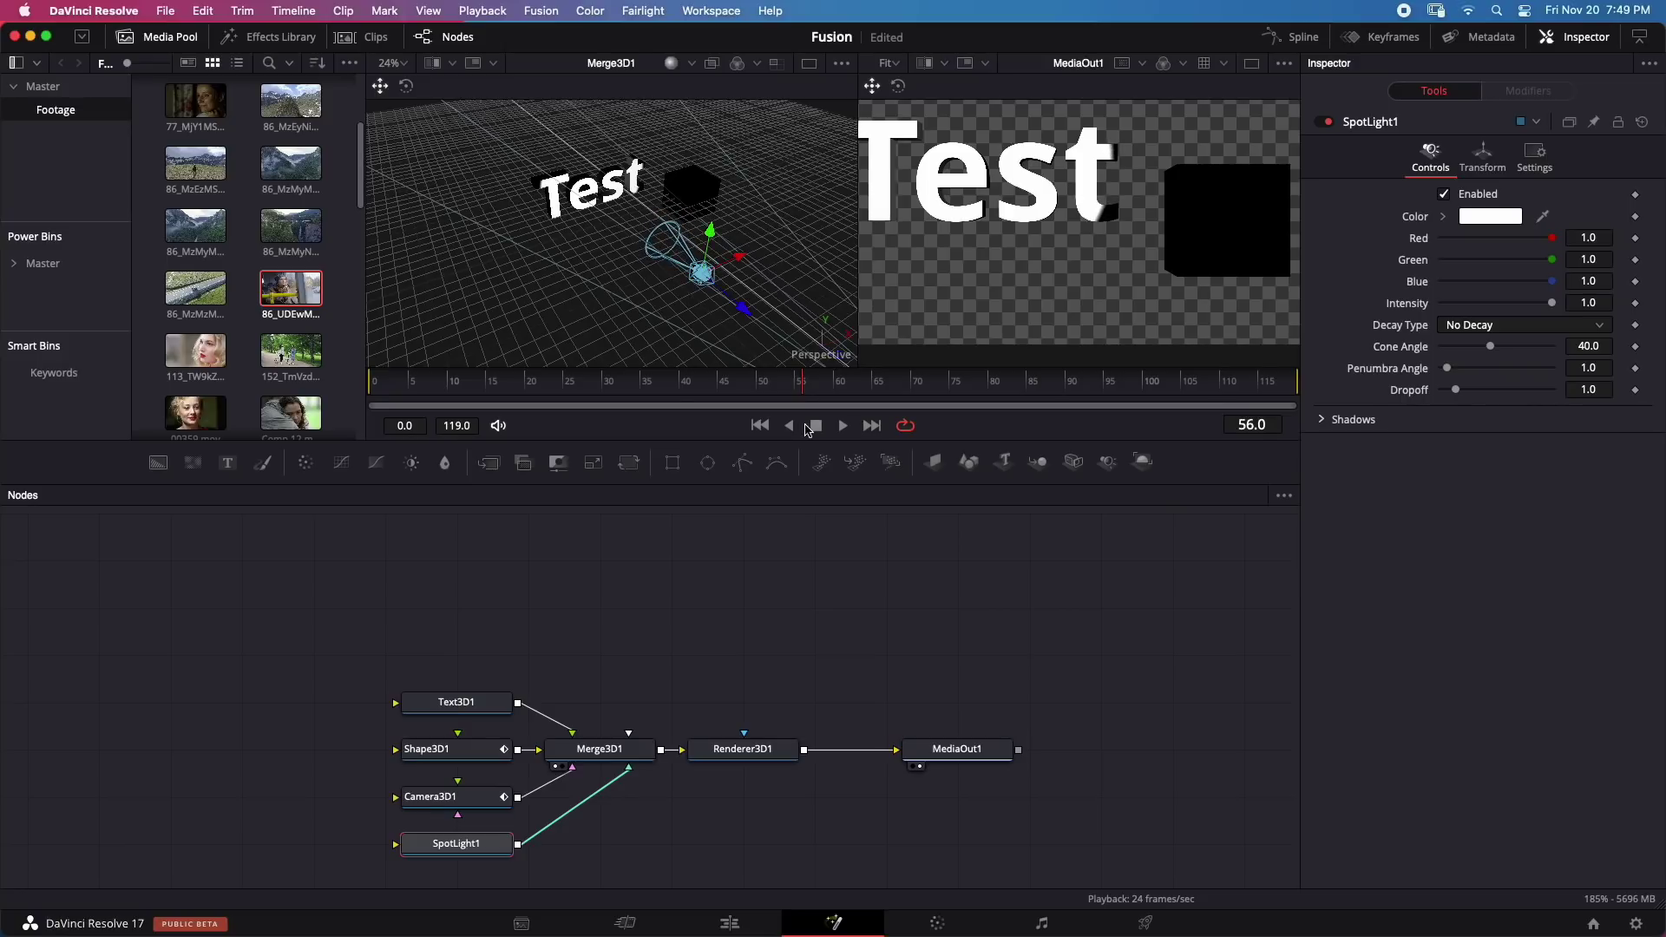
pyautogui.press('space')
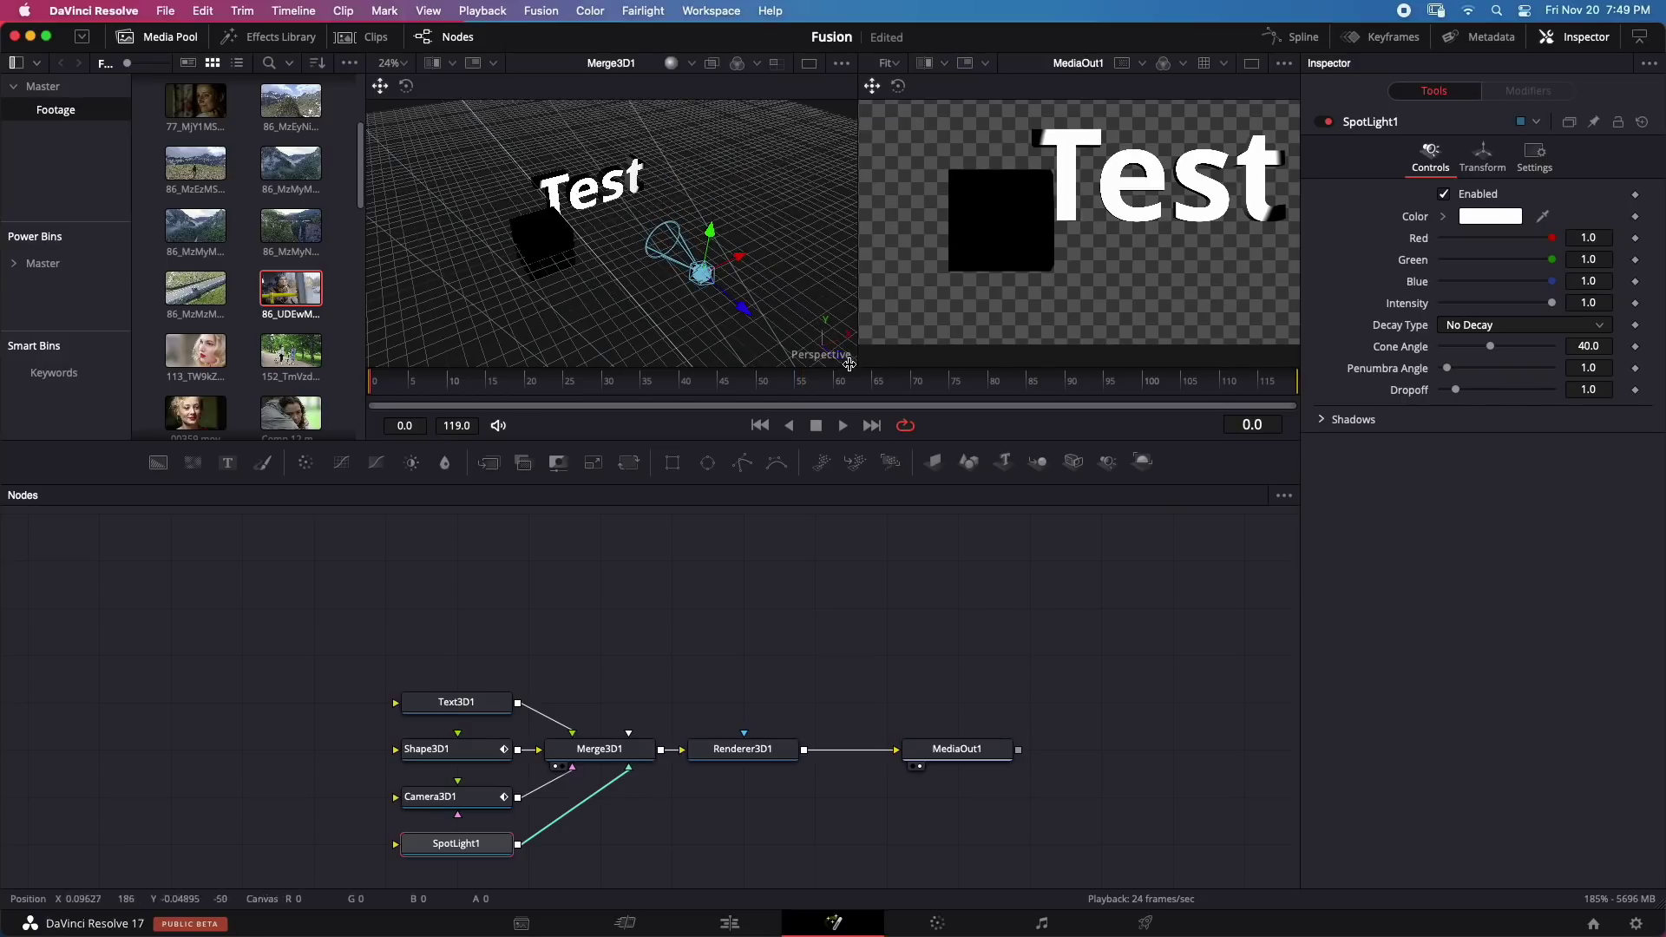
pyautogui.press('space')
# Step: Play the Fusion Composition clip from its start on the edit timeline and compare it with its node setup
pyautogui.click(729, 923)
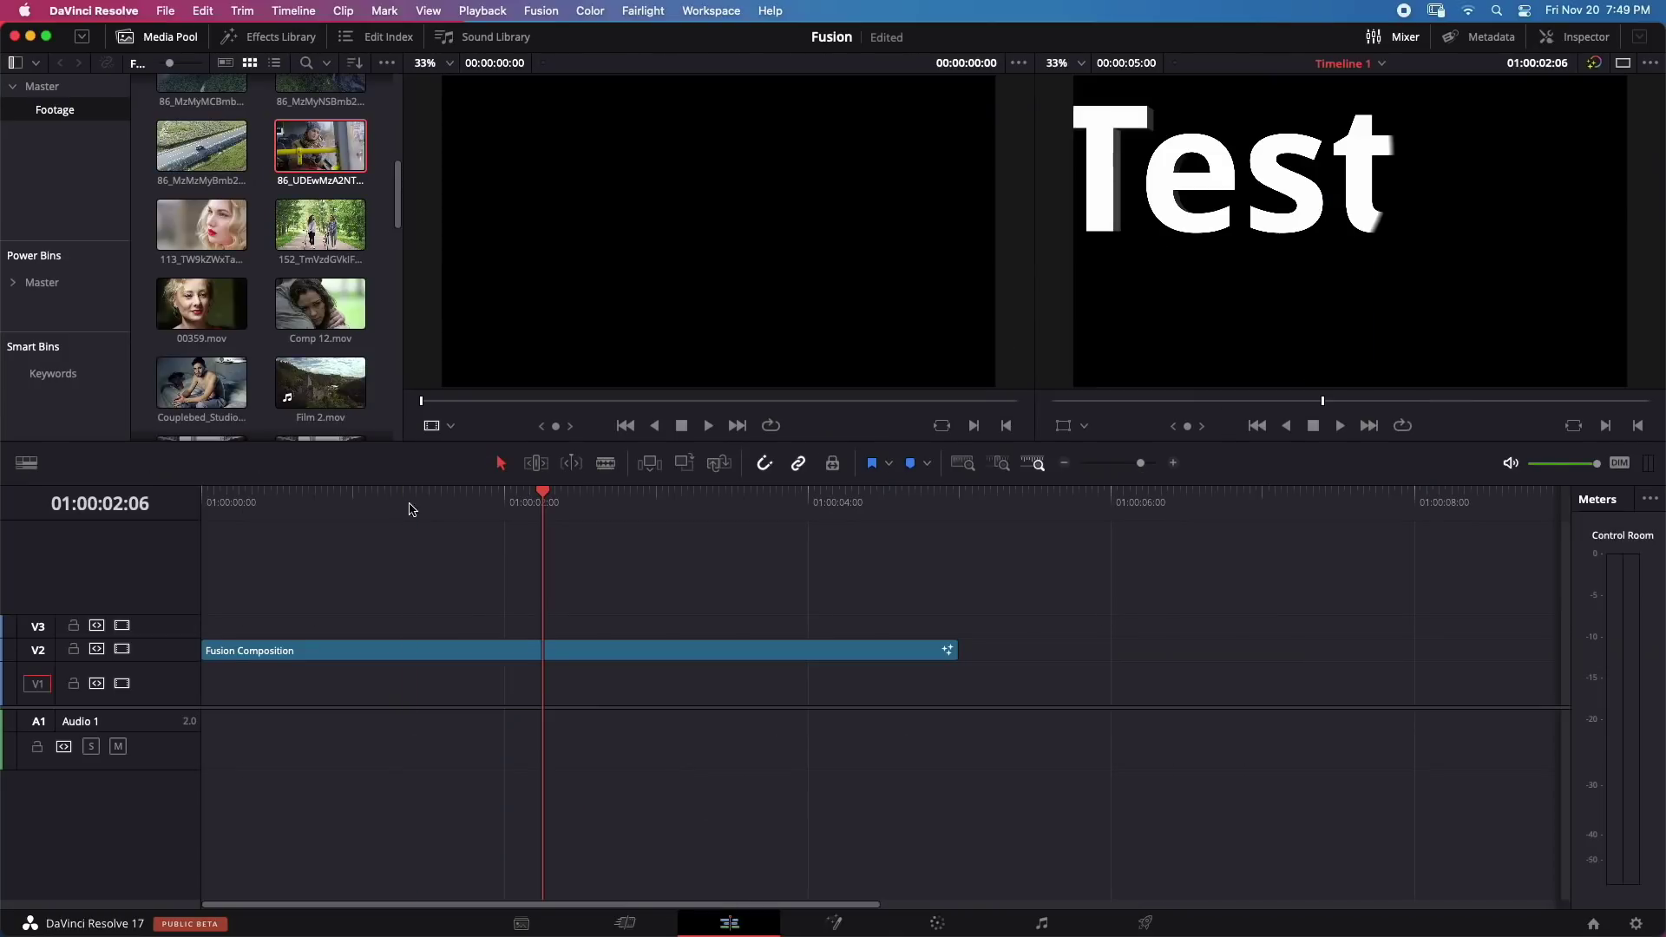
pyautogui.press('Home')
pyautogui.press('space')
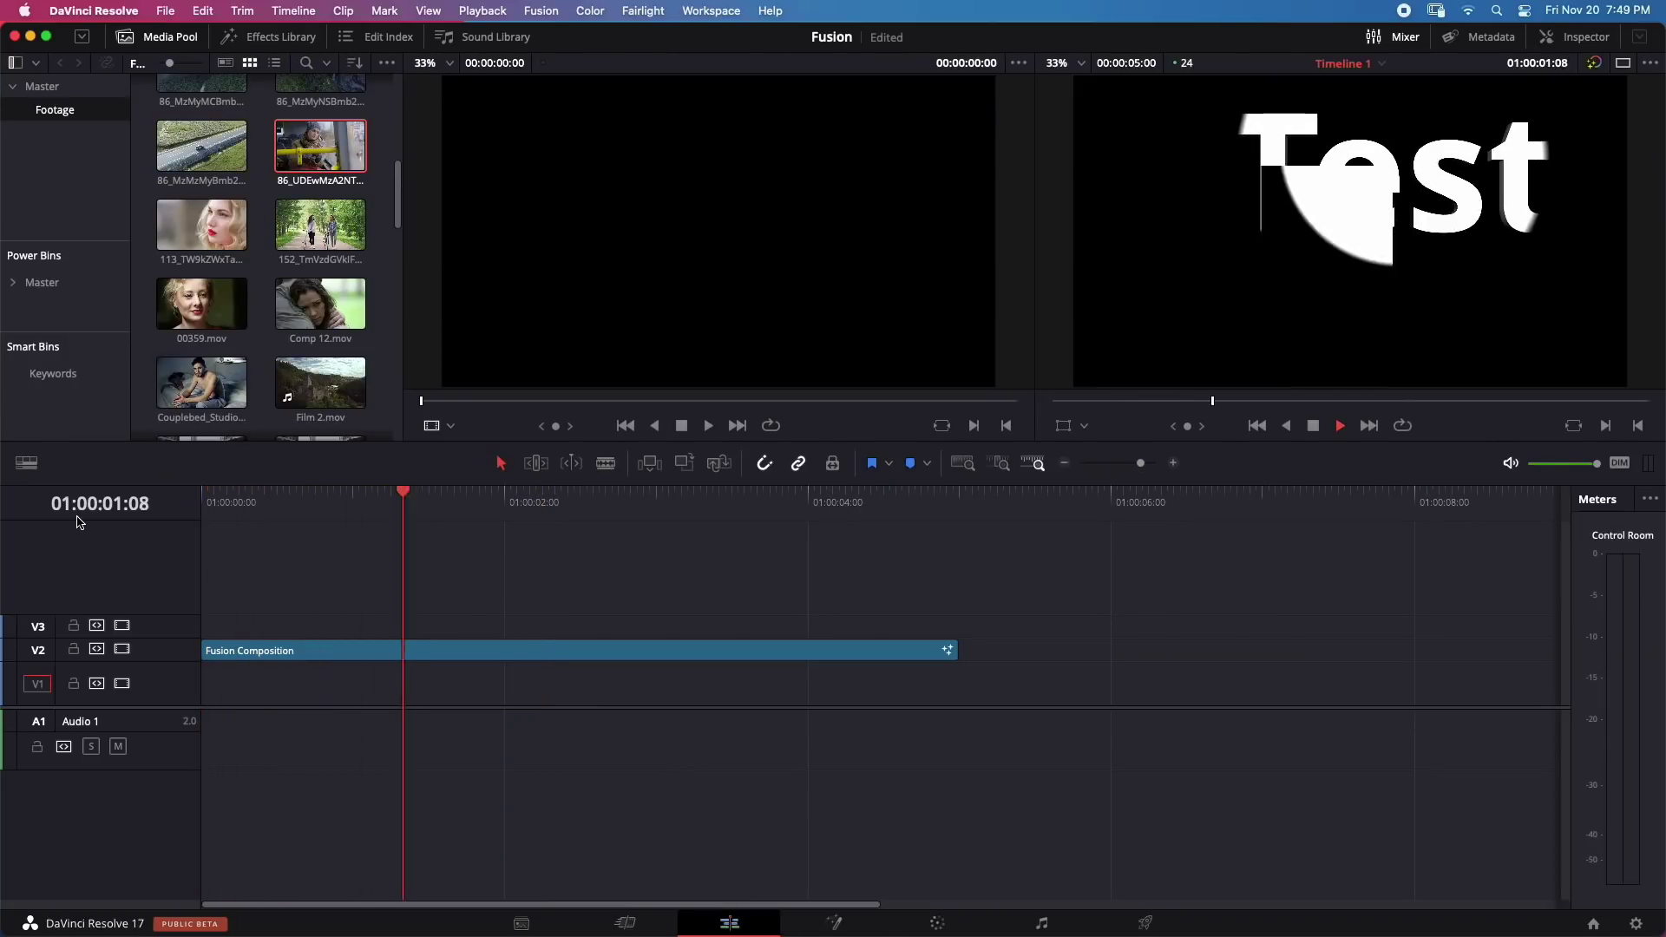
pyautogui.press('space')
pyautogui.press('Home')
pyautogui.press('space')
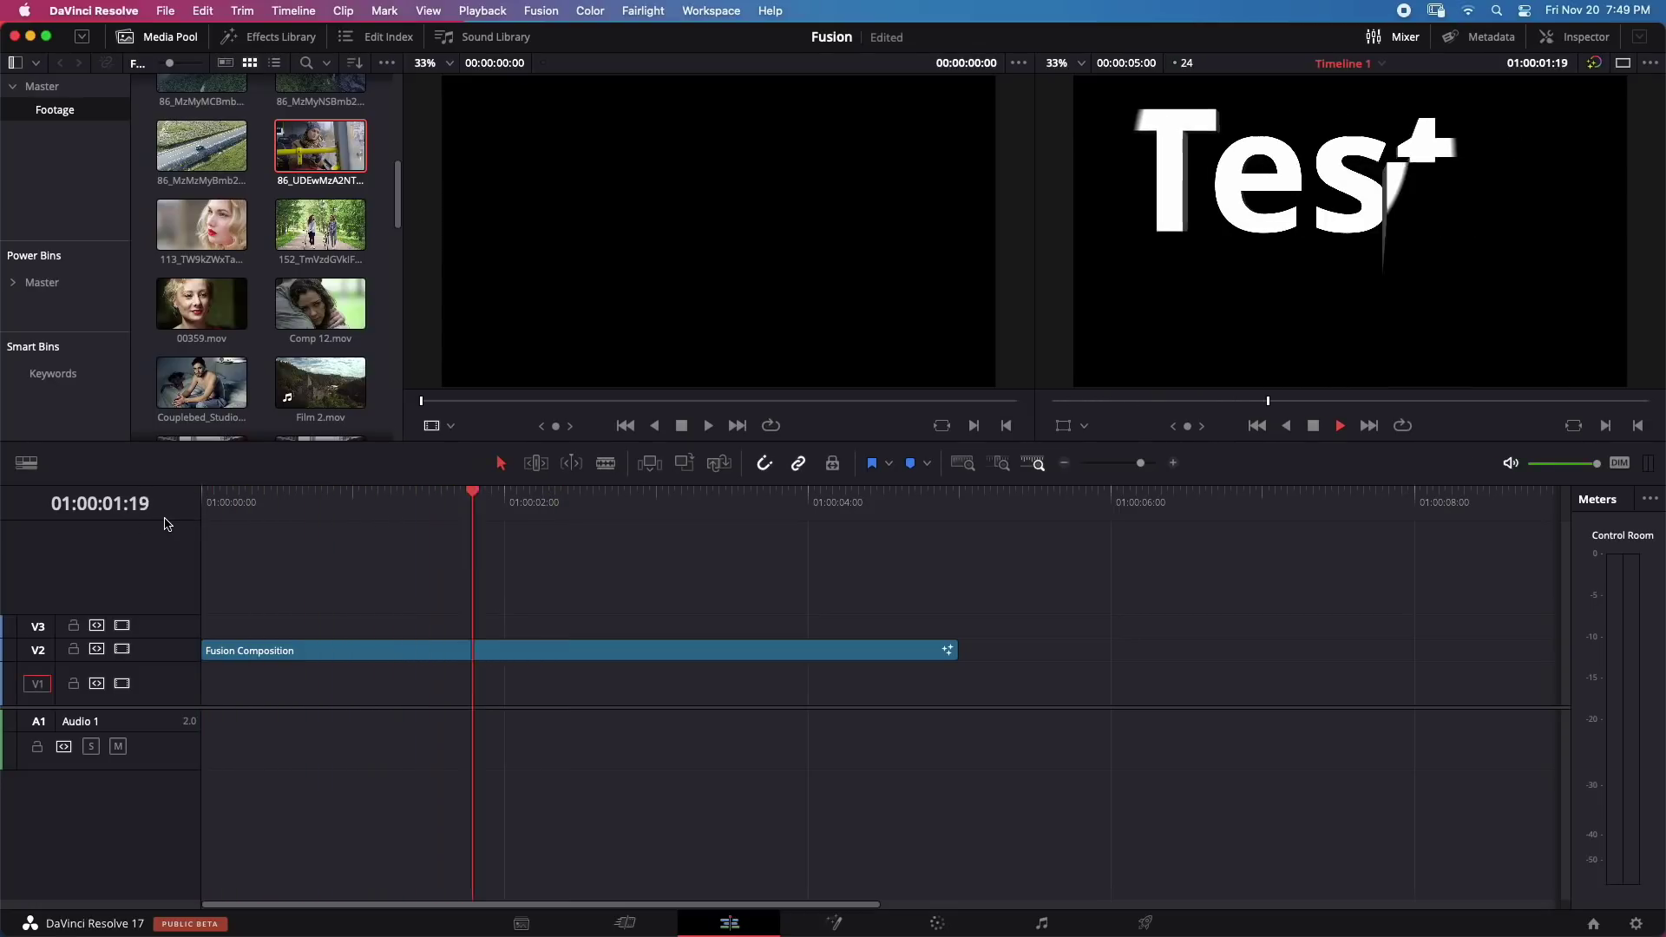
pyautogui.click(834, 923)
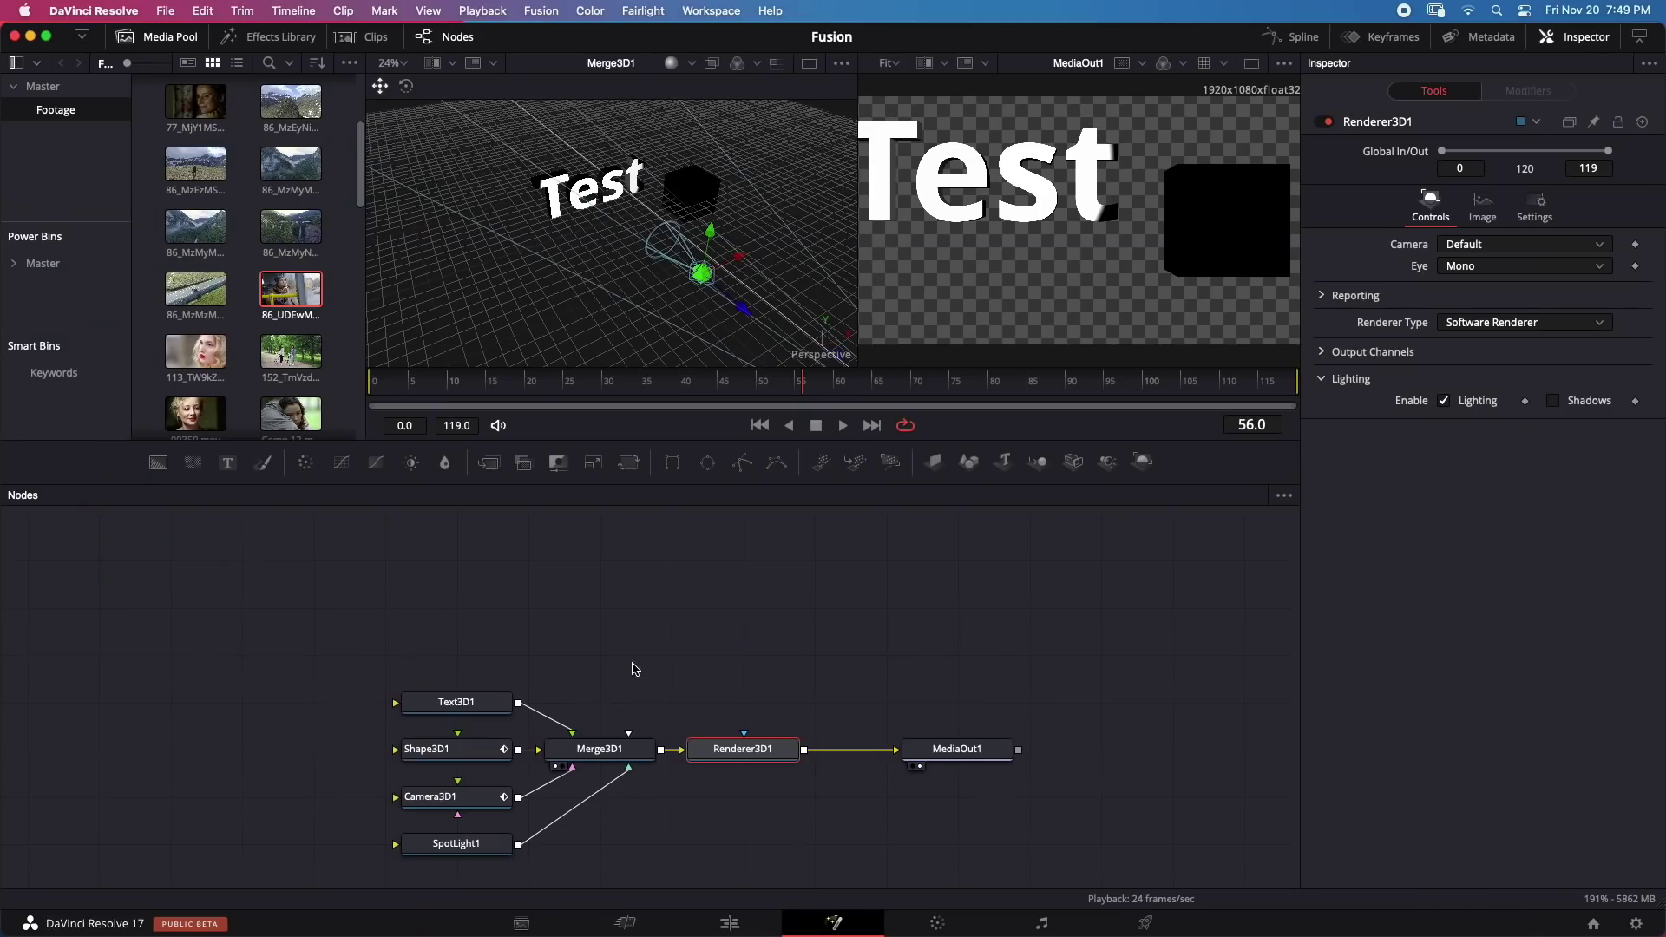
pyautogui.click(729, 920)
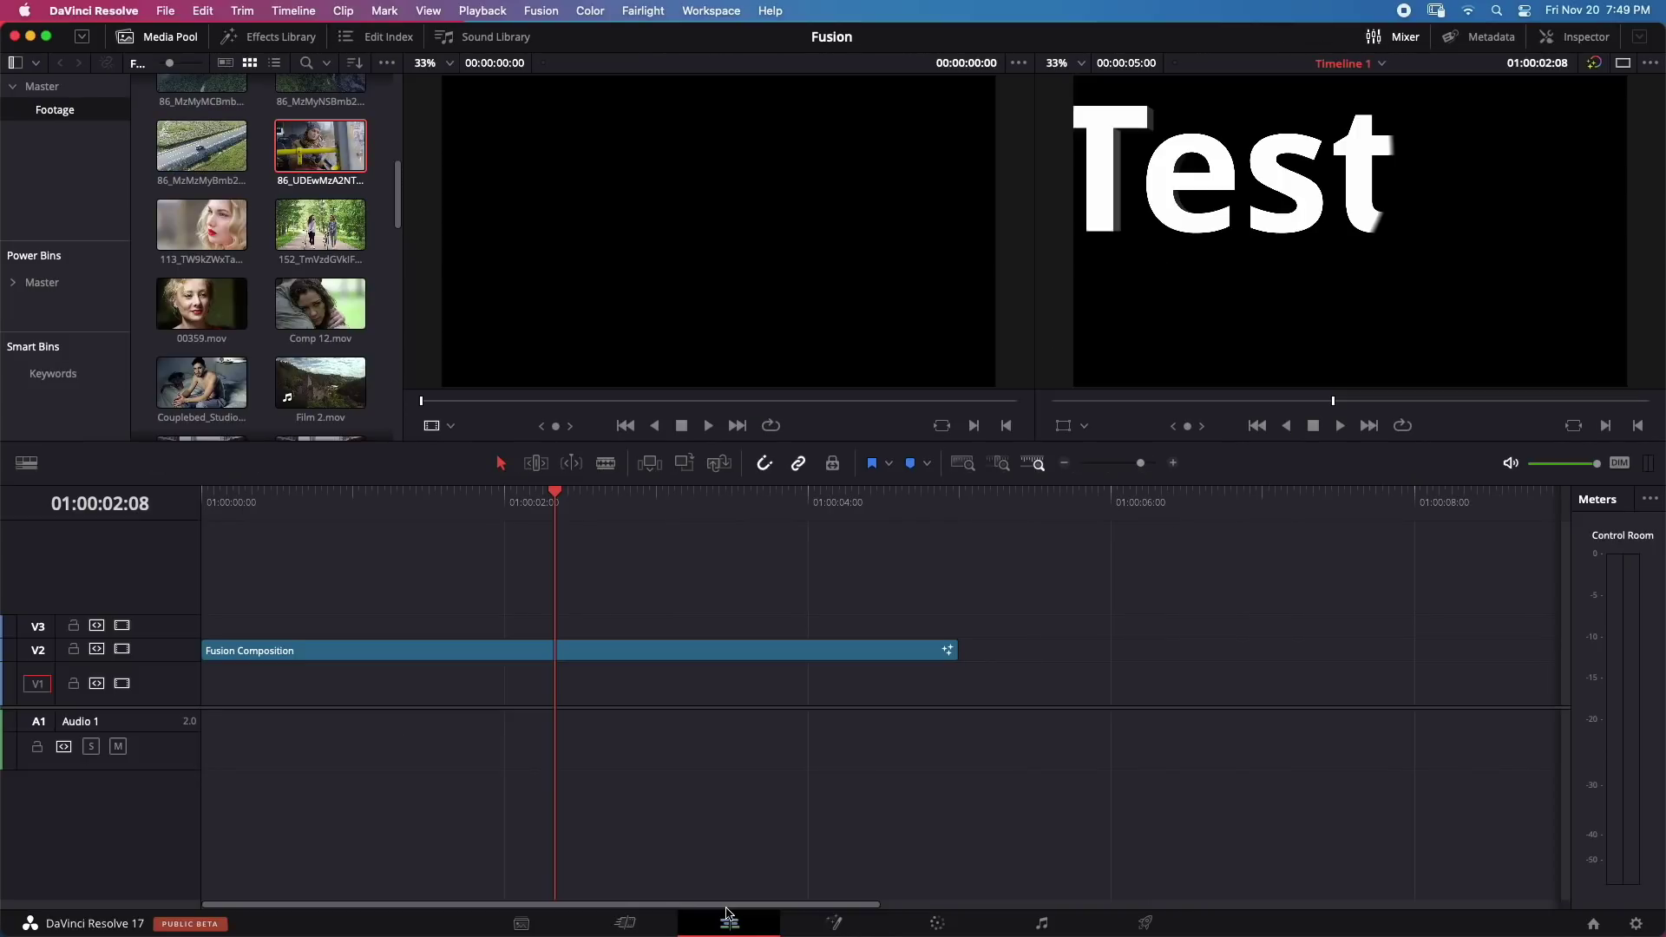